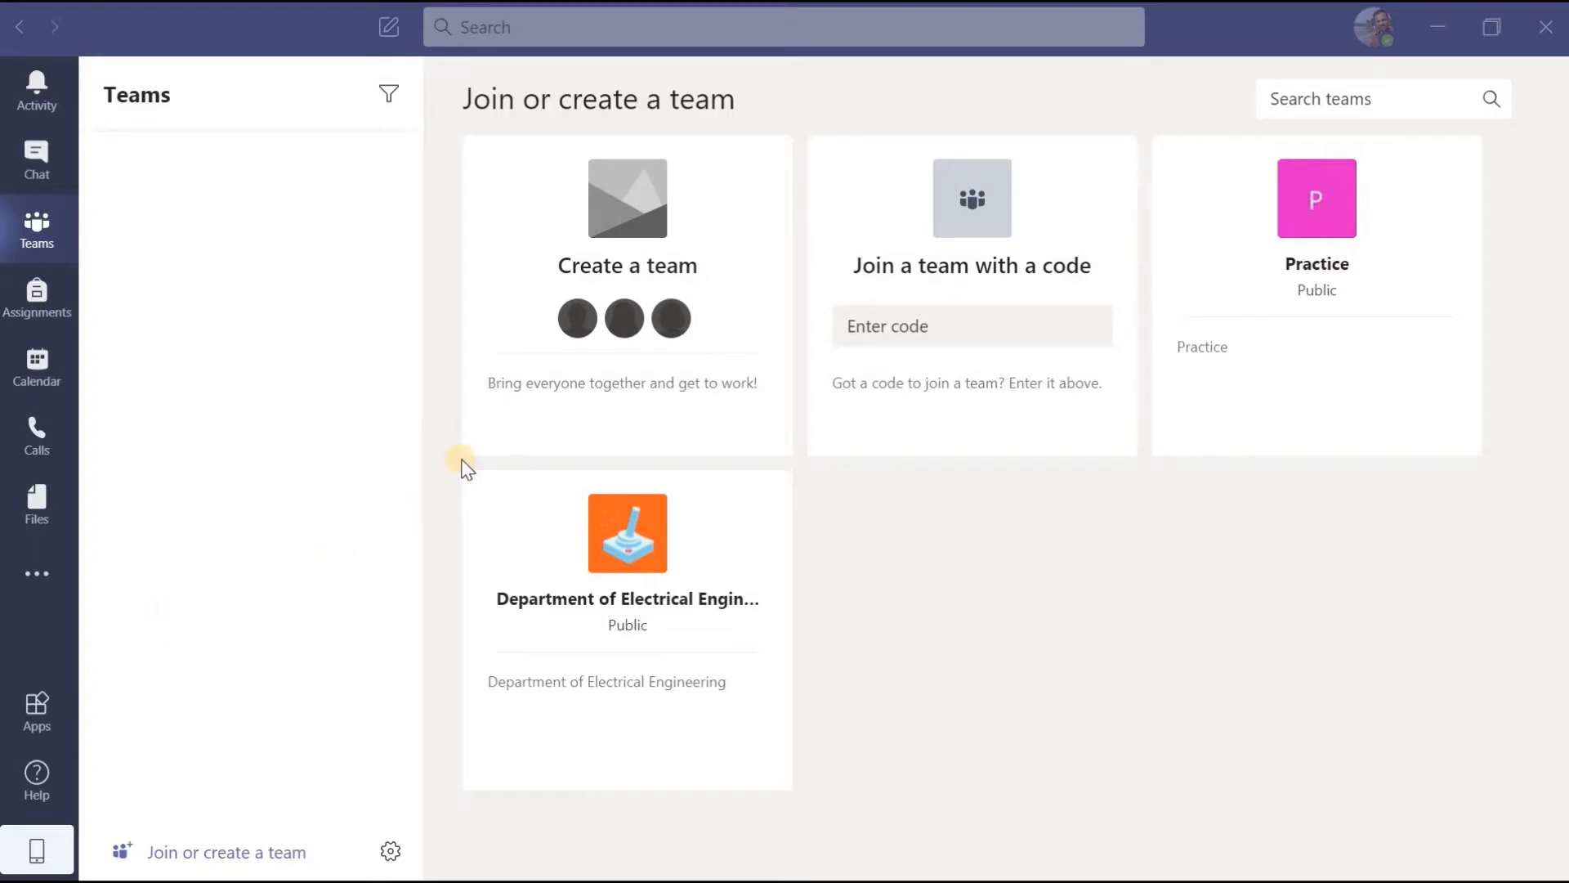
Step: Examine the availability, status message, settings and other options in the account menu, and close it
left_click(1376, 37)
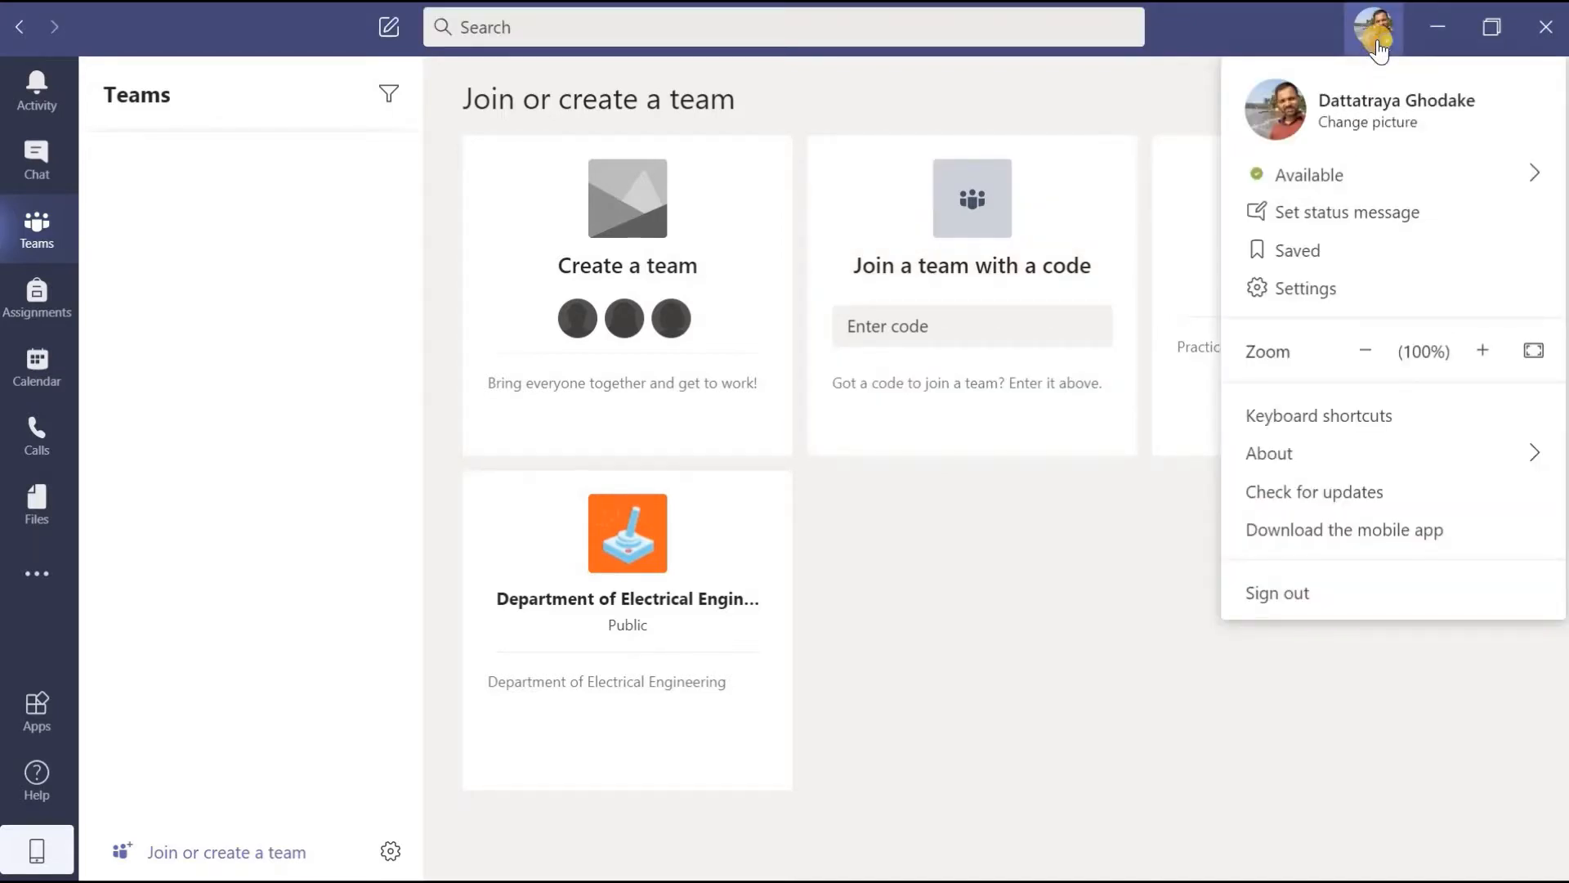
left_click(1355, 175)
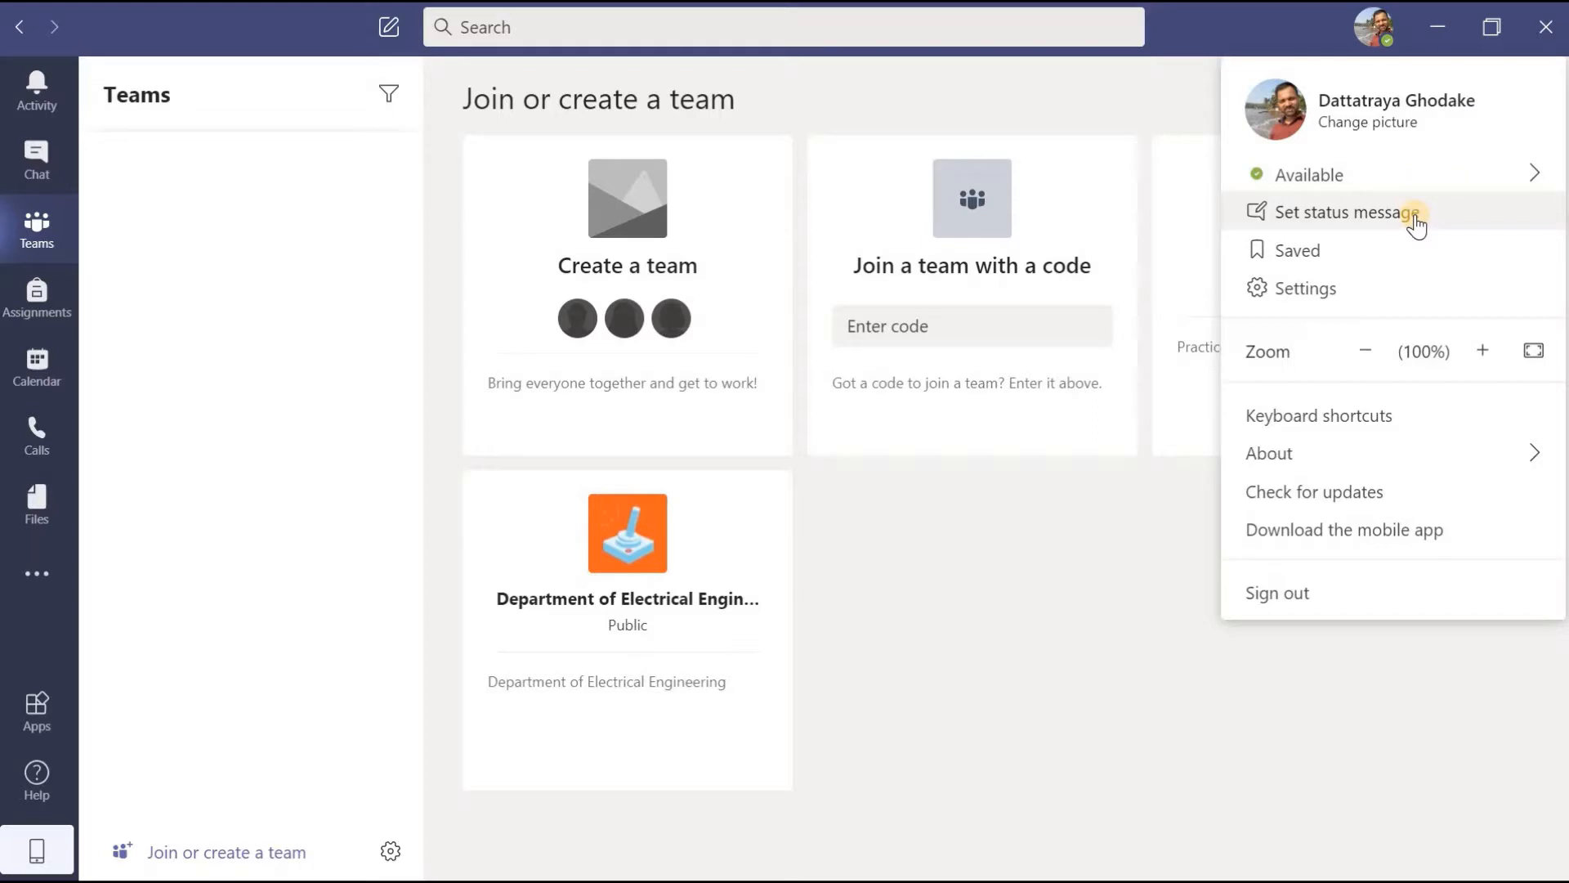
left_click(1334, 295)
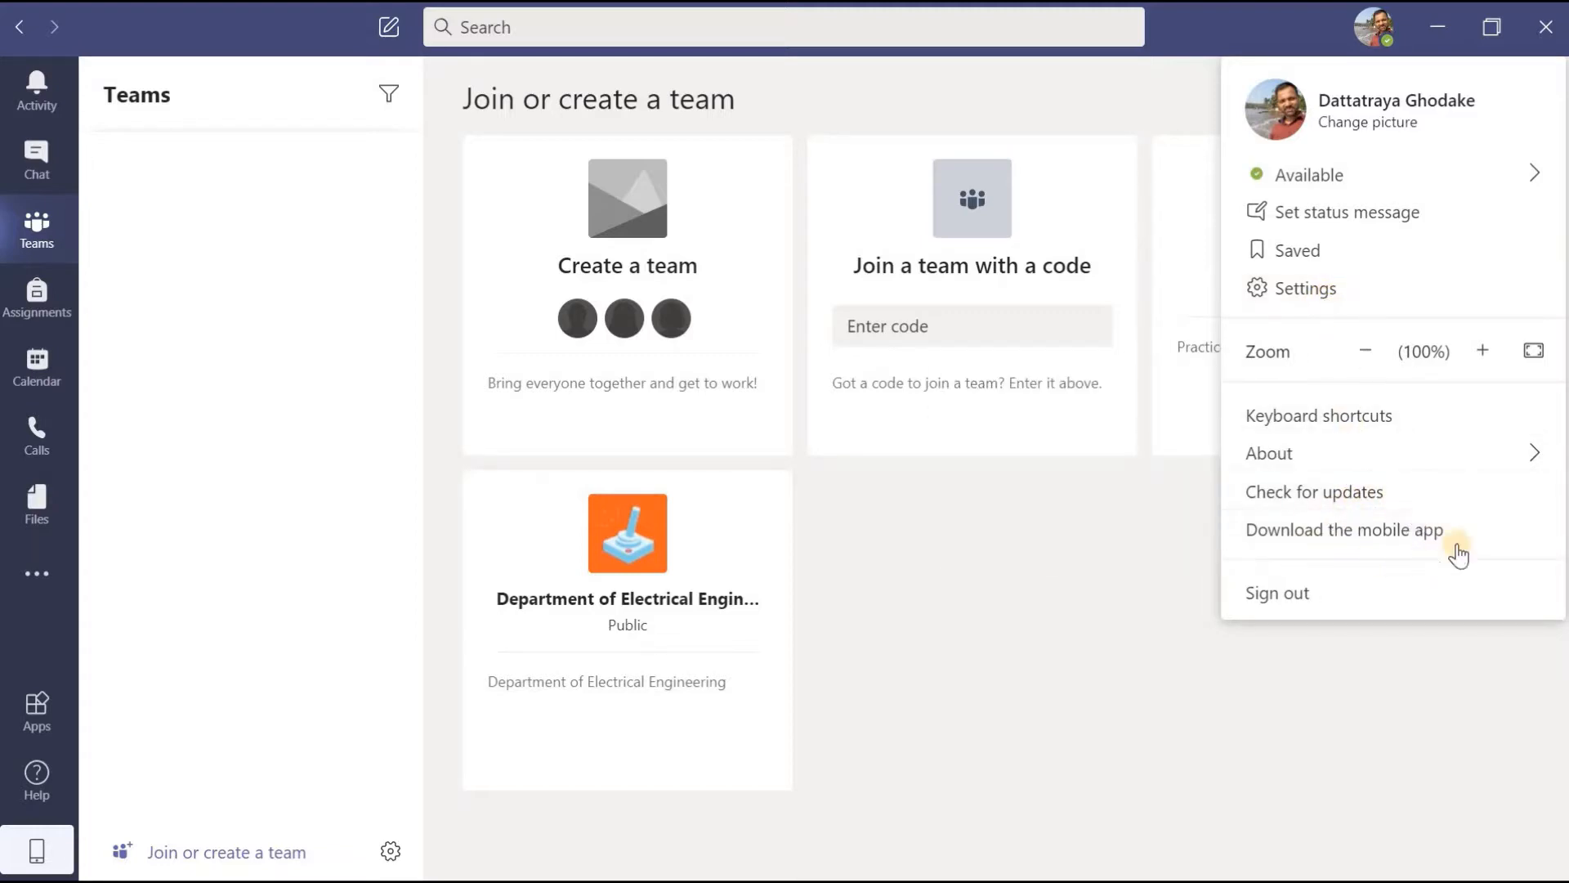
left_click(1285, 666)
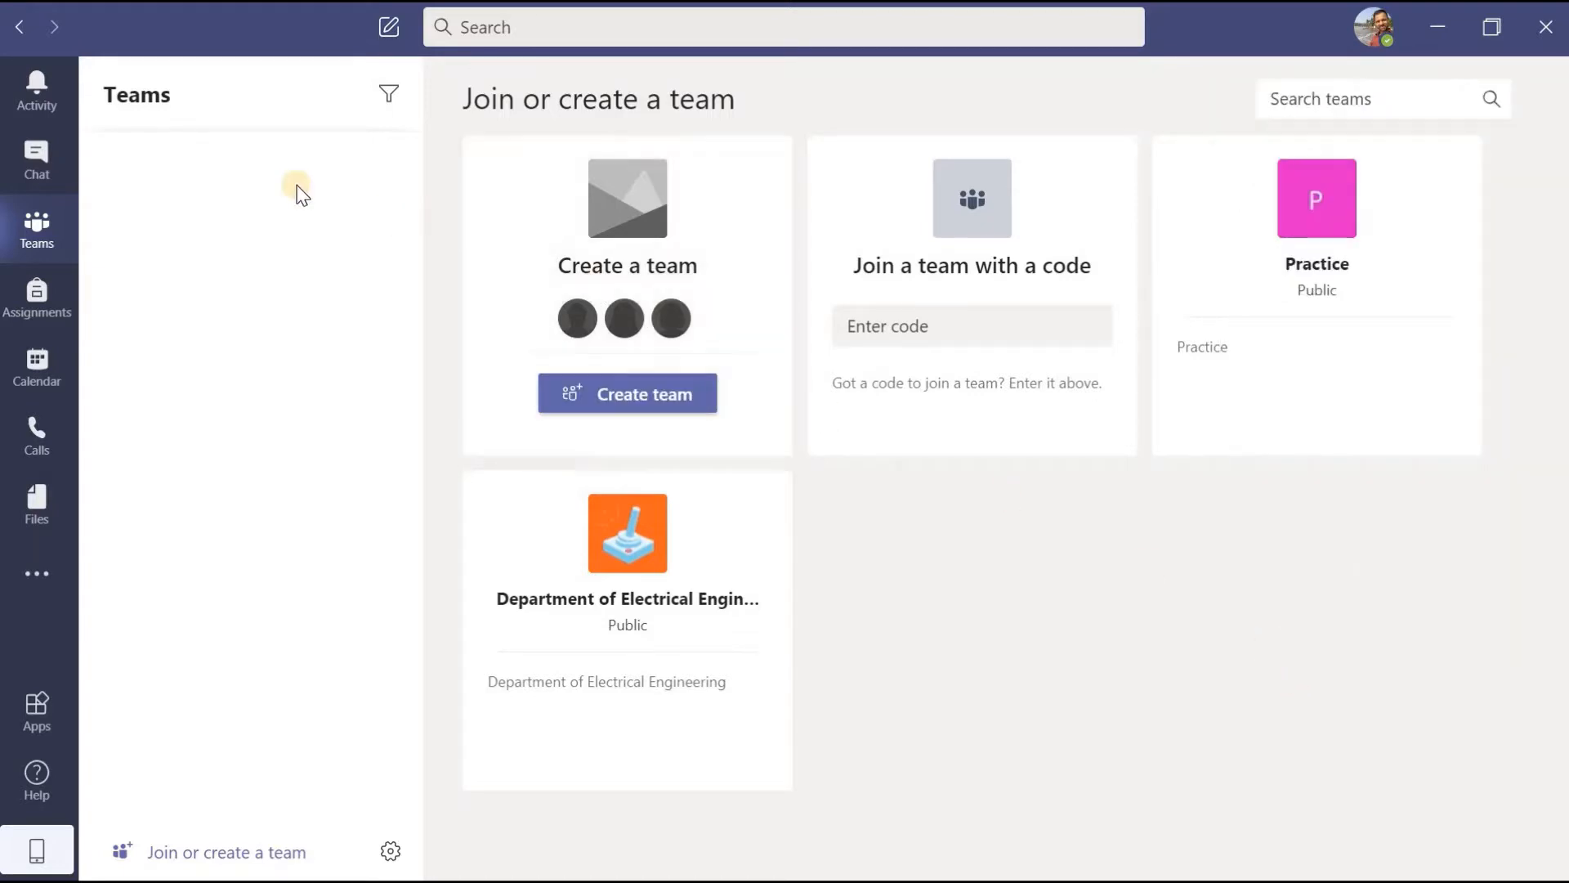
Step: Examine the Activity feed, the recent chats and the options for joining or creating a team
left_click(48, 104)
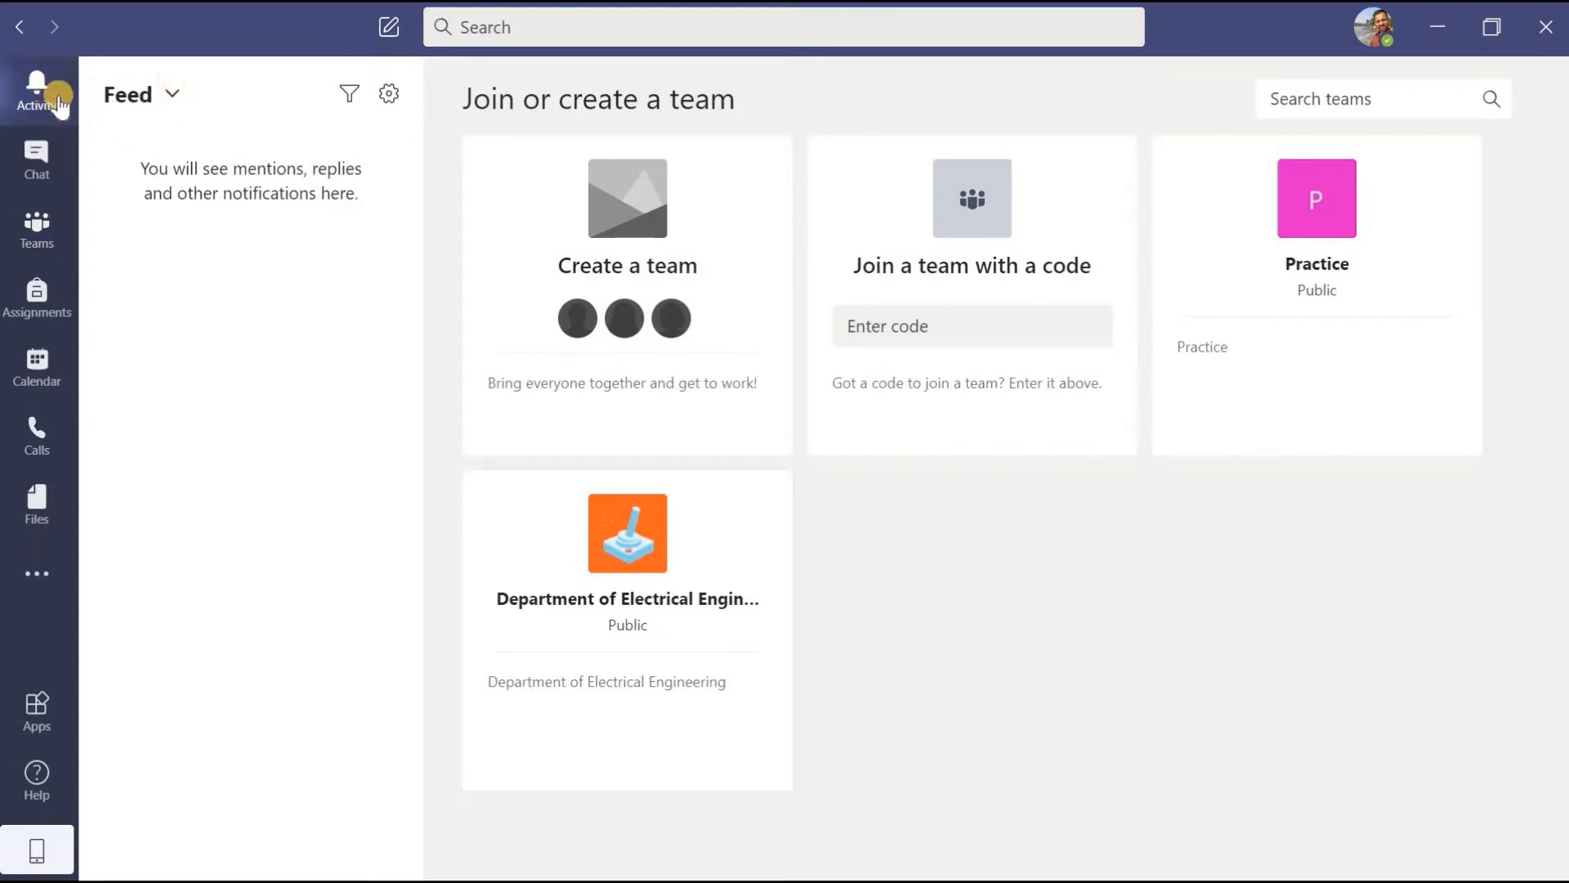
left_click(51, 172)
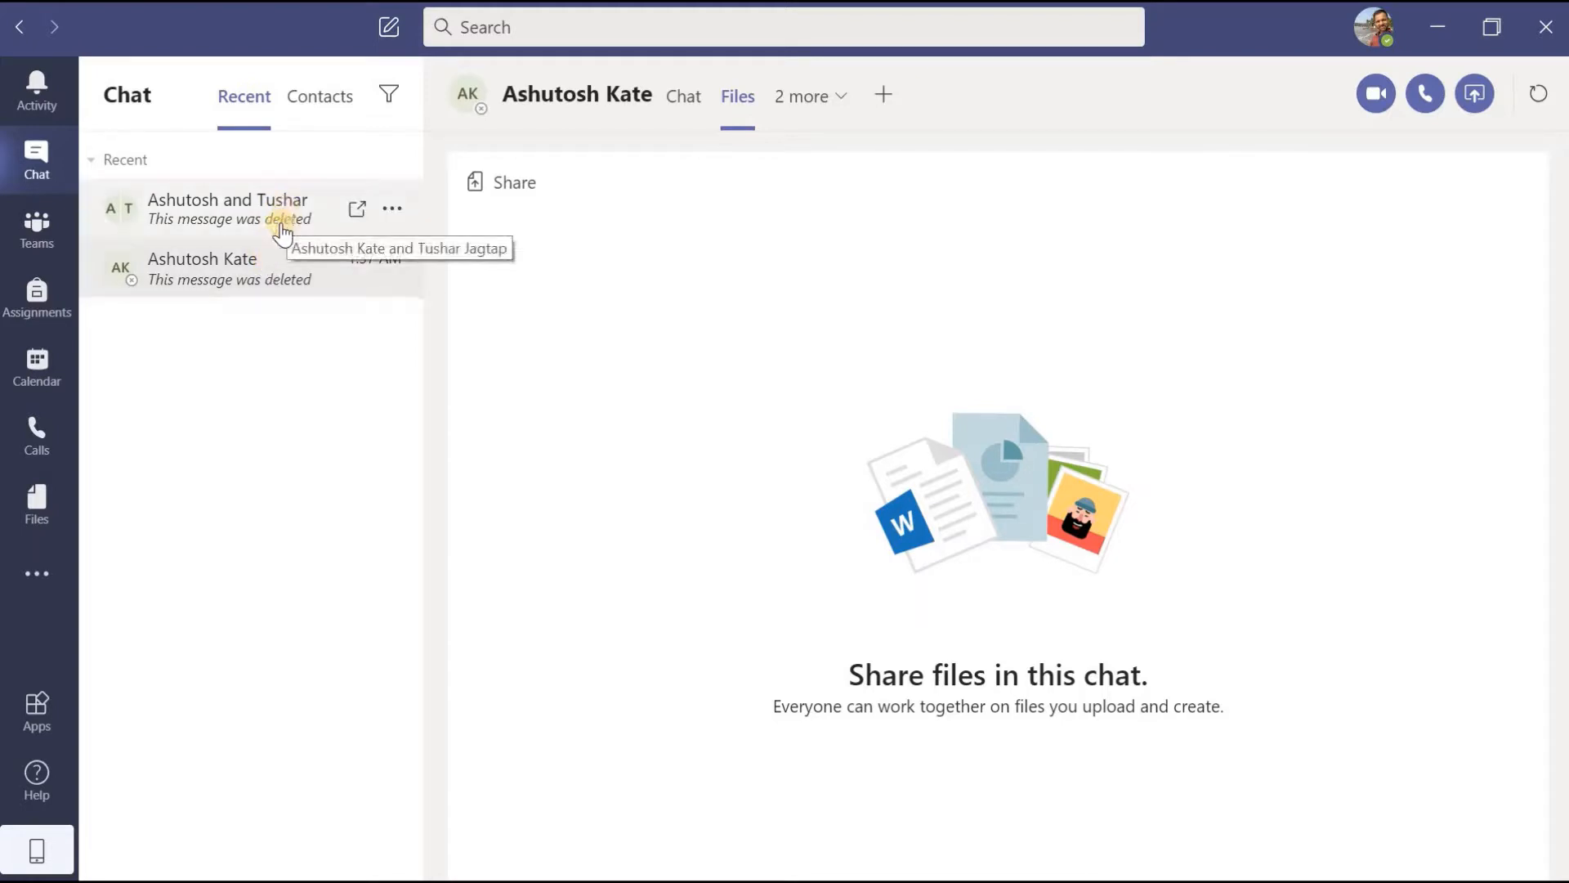
left_click(41, 237)
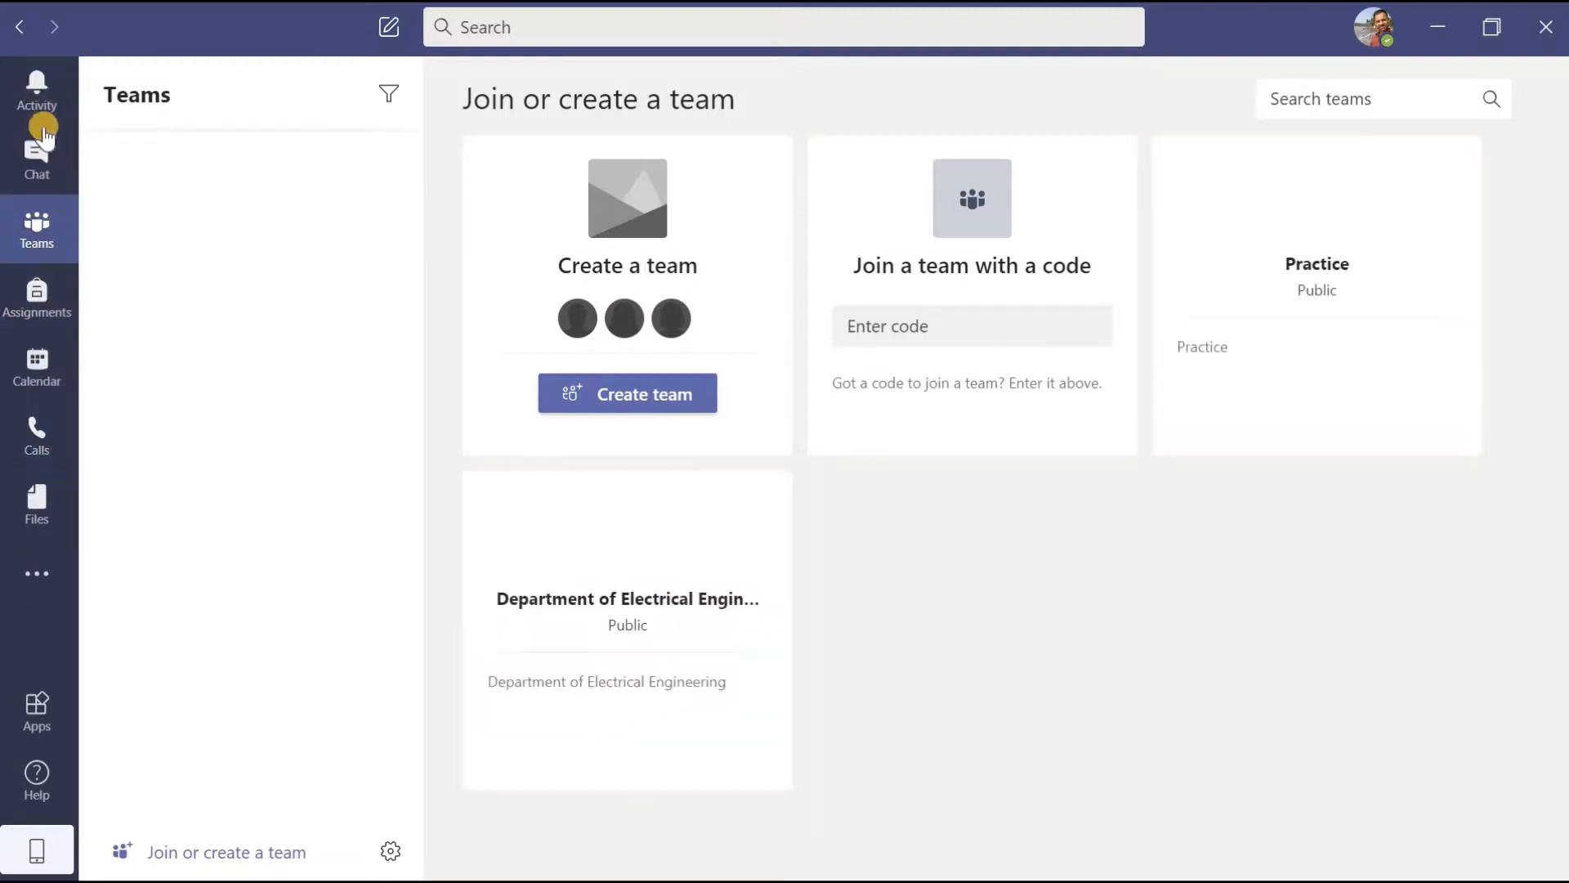
left_click(36, 236)
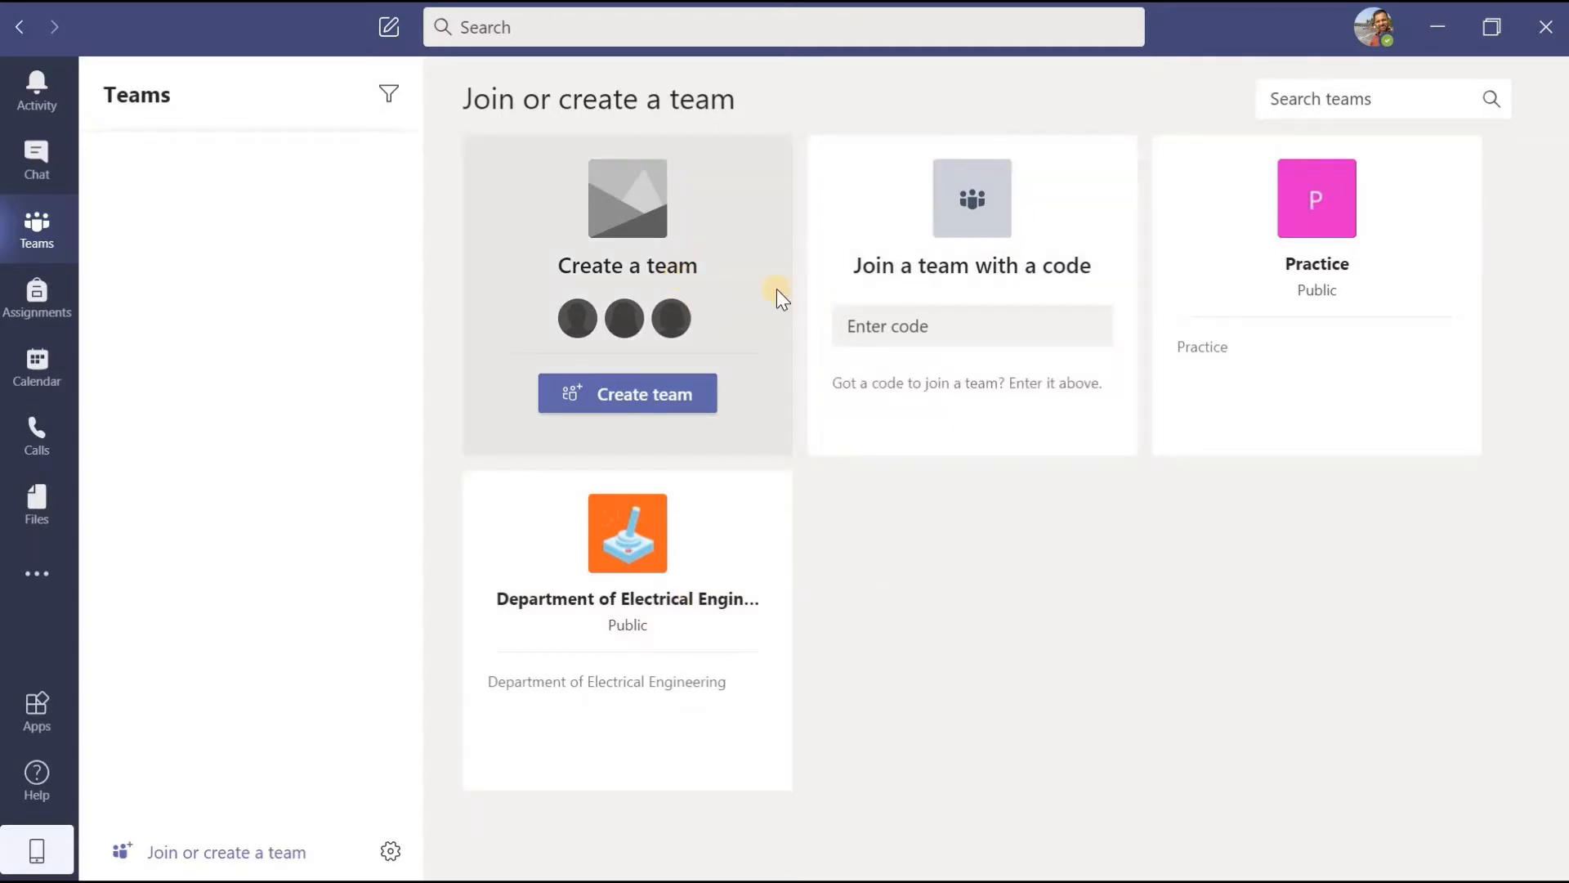
left_click(884, 329)
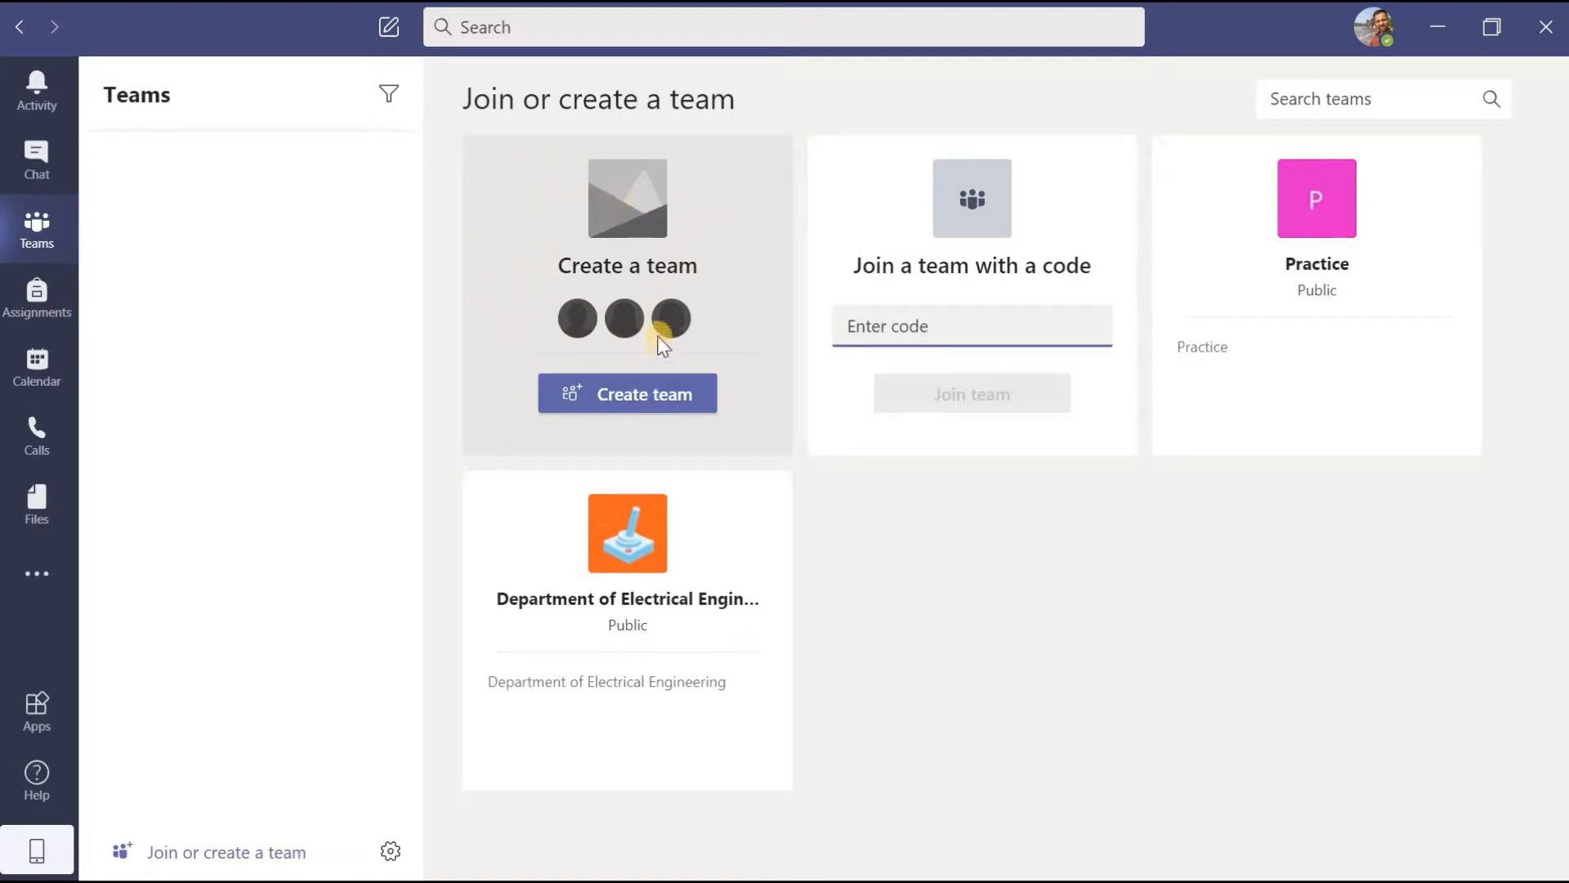
Step: Create a Class team named Second Year, leaving the description empty
left_click(233, 852)
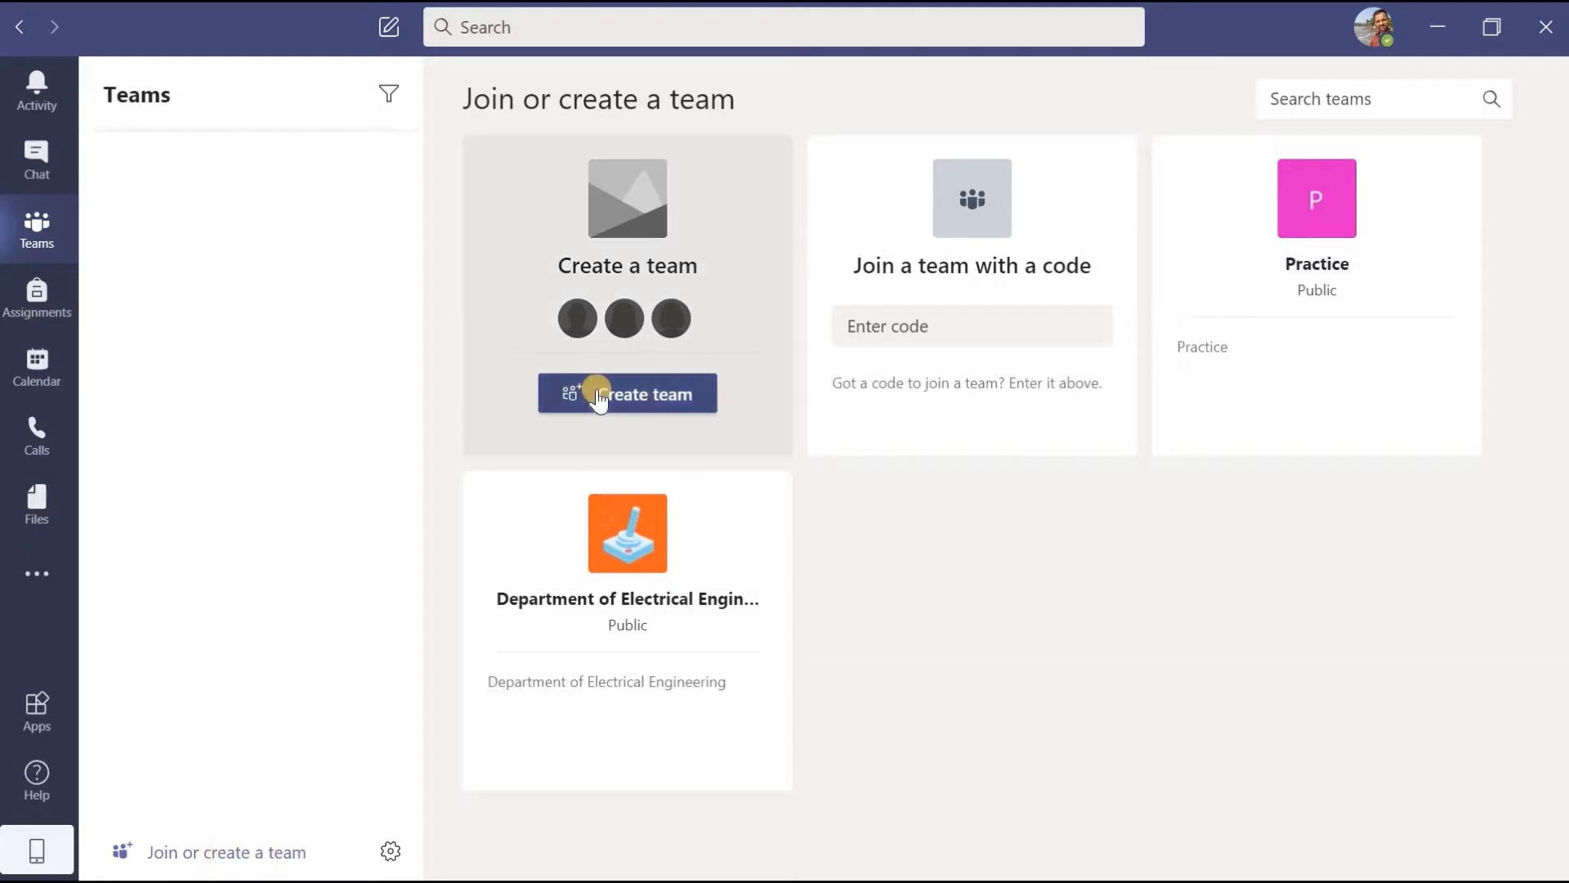
left_click(598, 396)
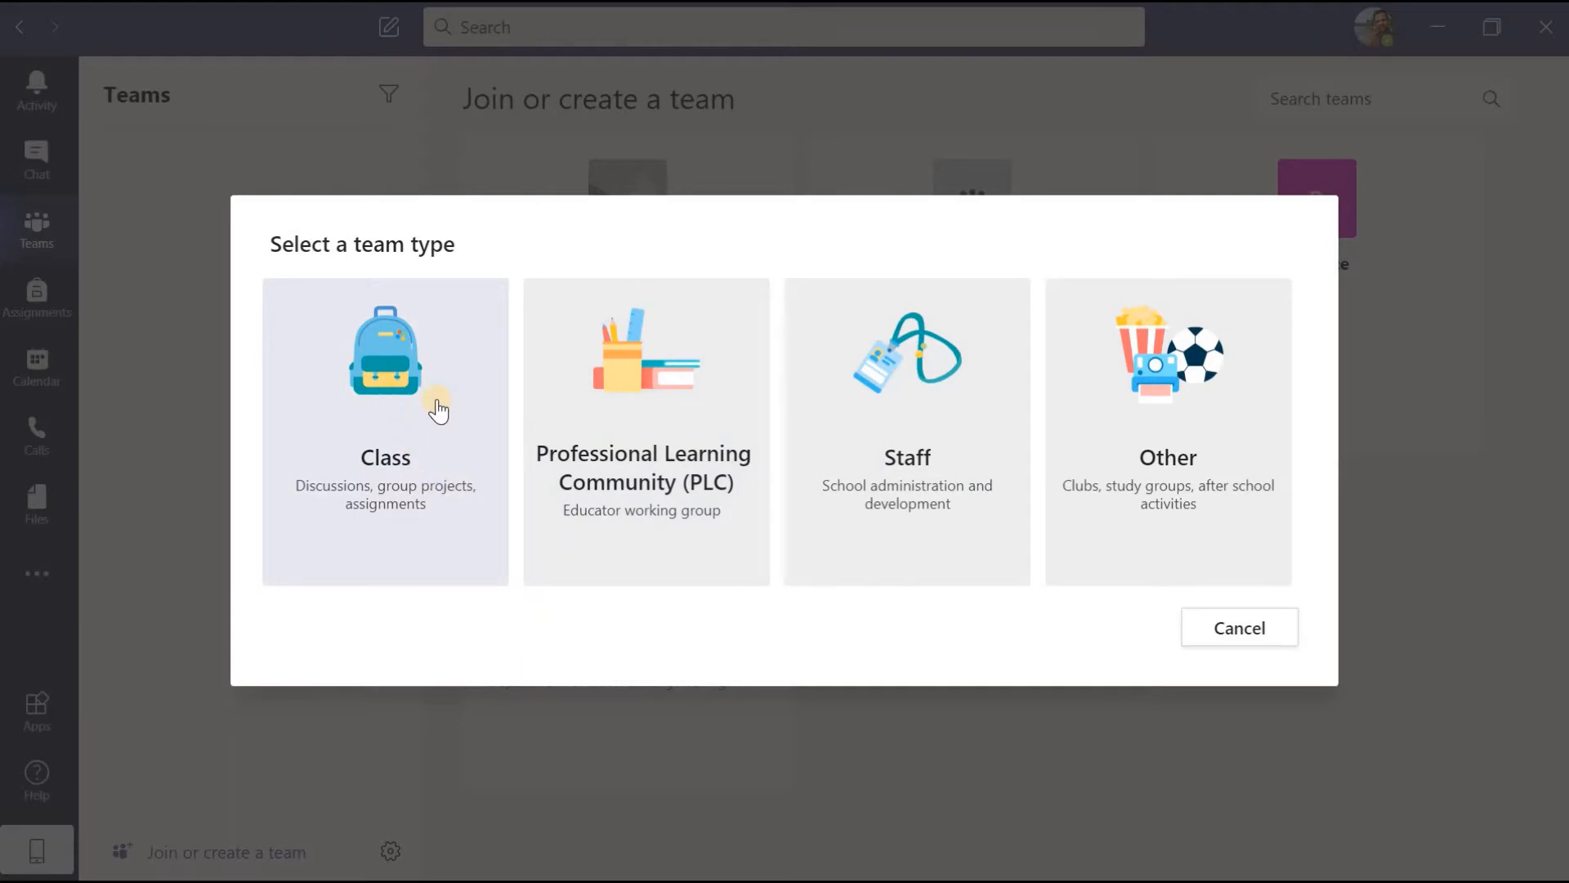
left_click(384, 382)
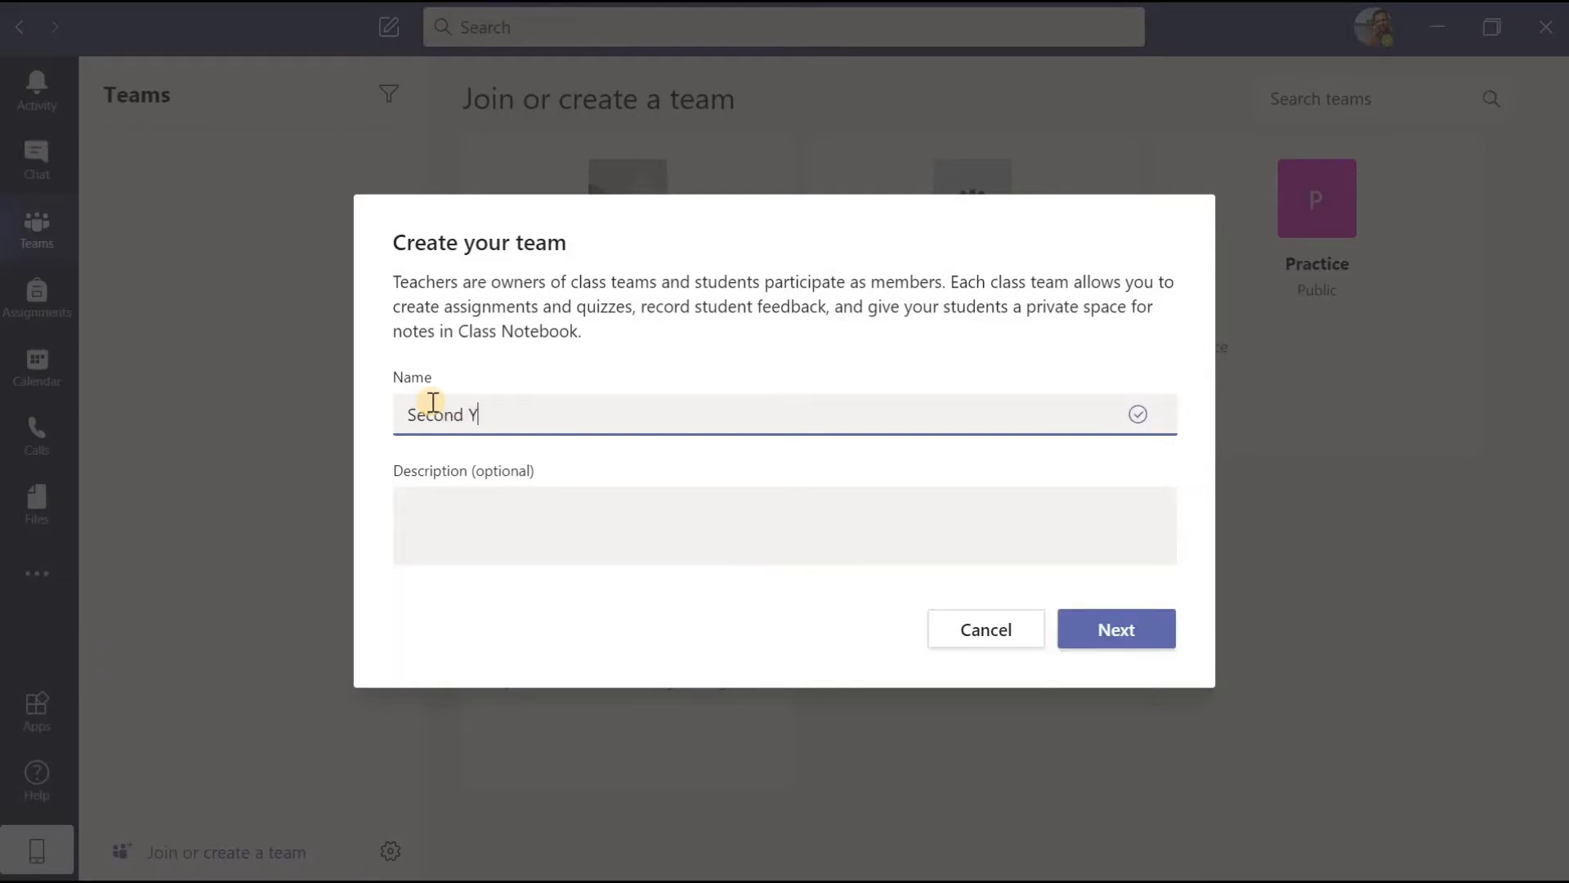
left_click(464, 530)
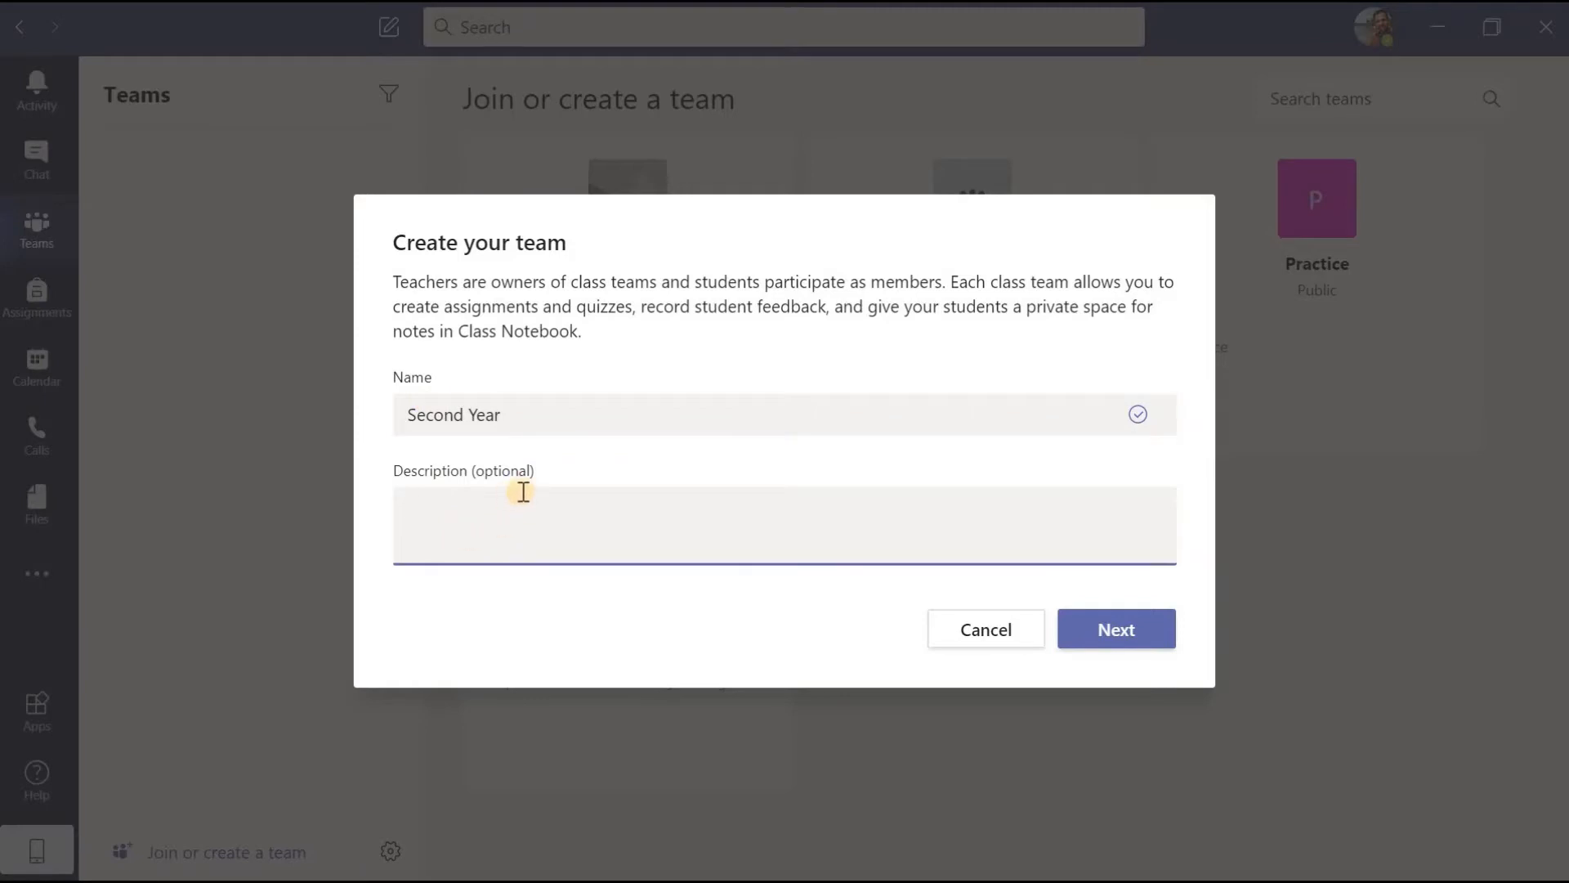
left_click(1126, 642)
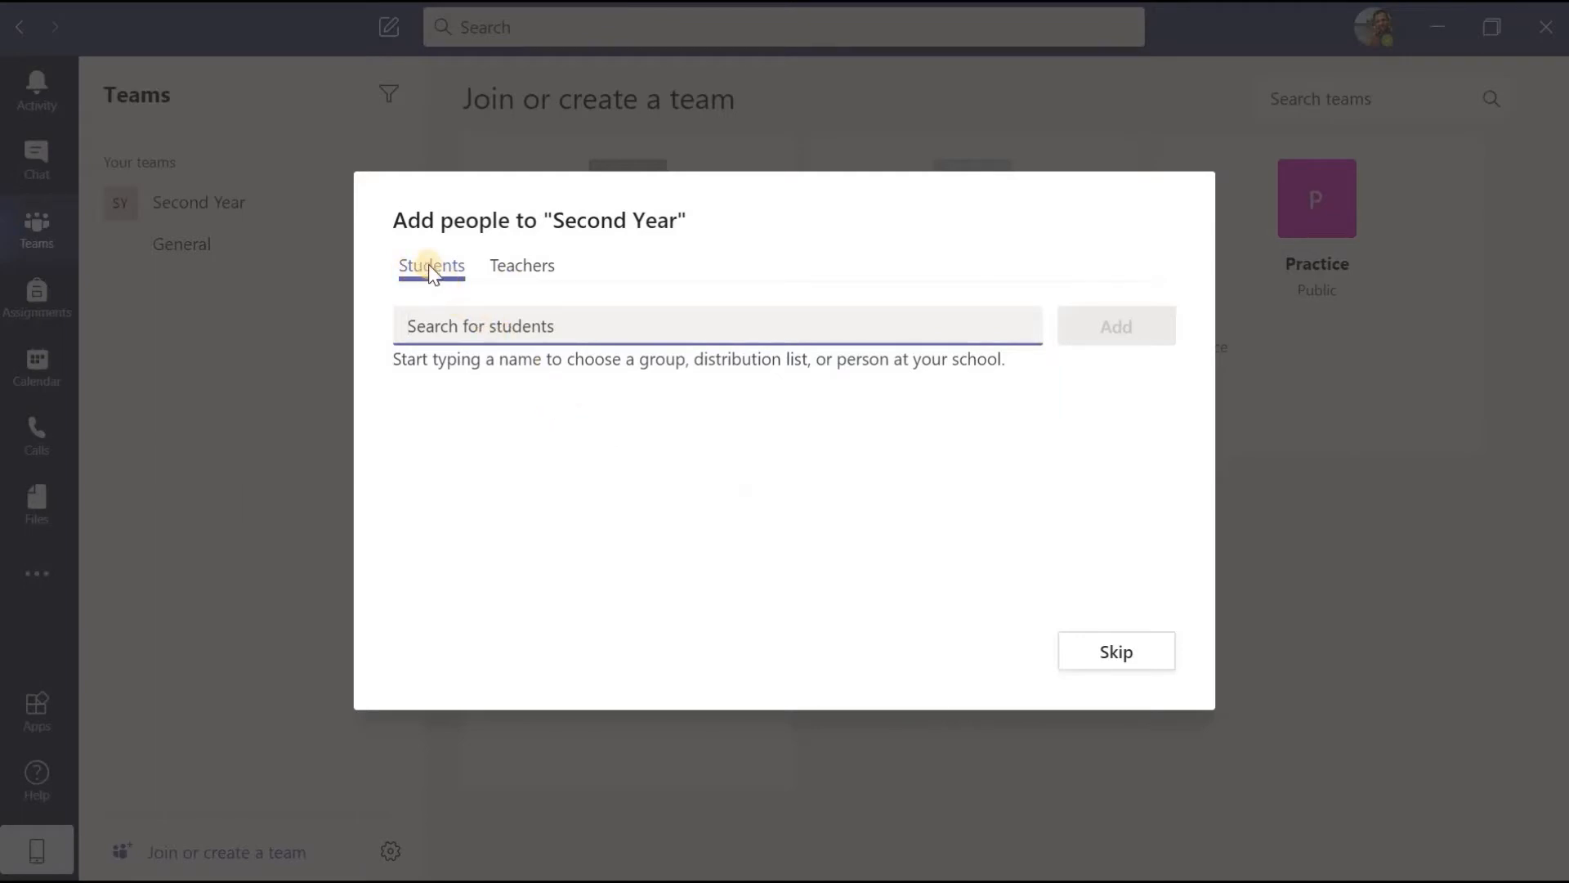
Step: Add a colleague to the Second Year team as a teacher by name, and finish adding people
left_click(506, 278)
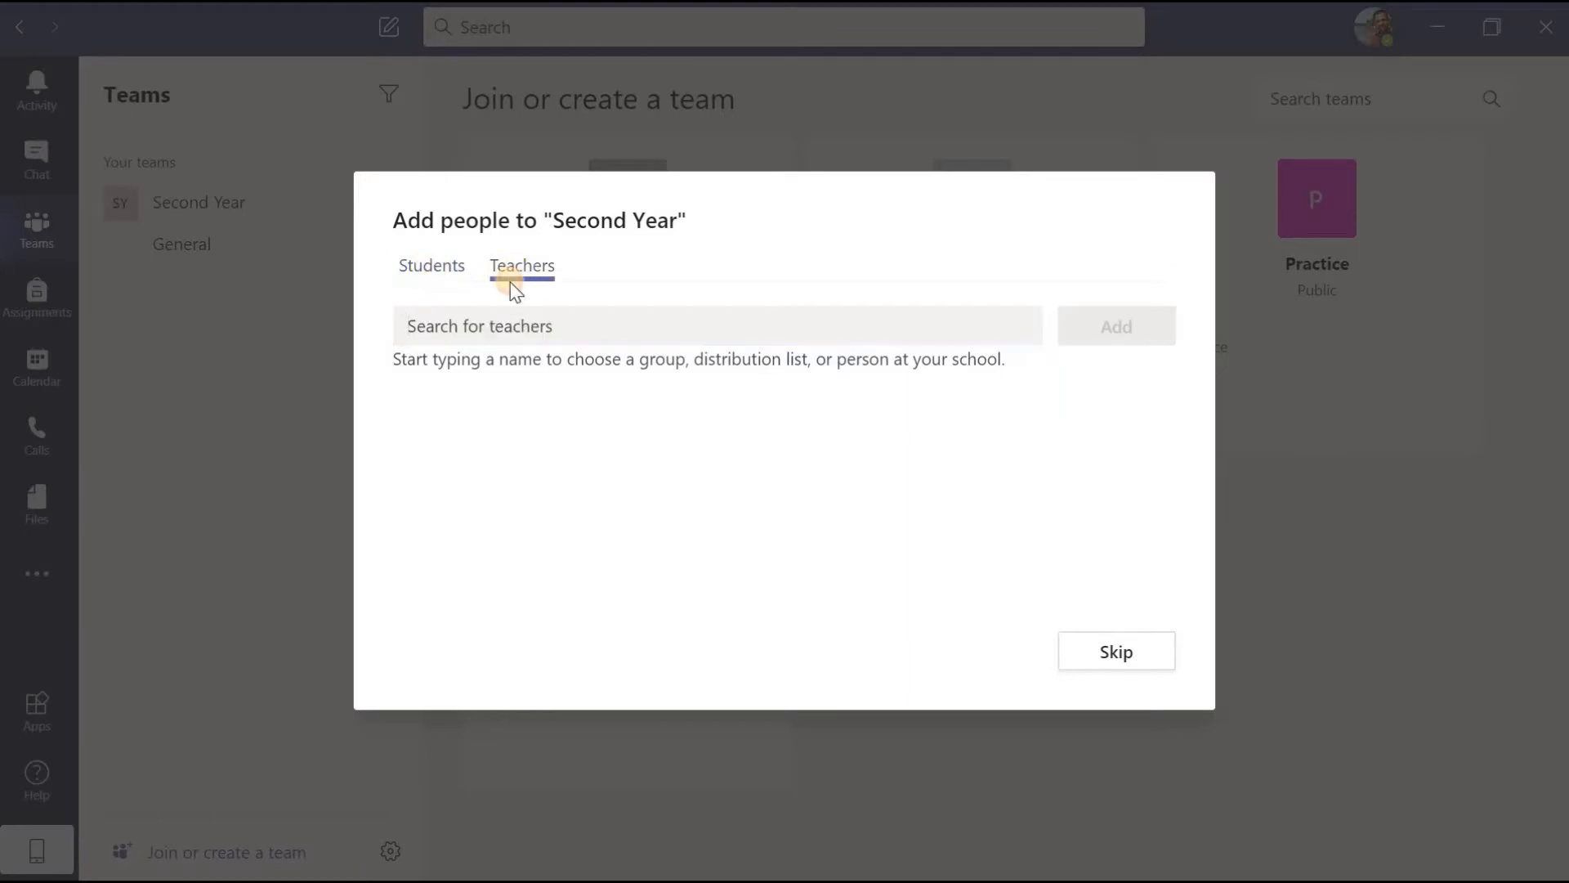
left_click(438, 270)
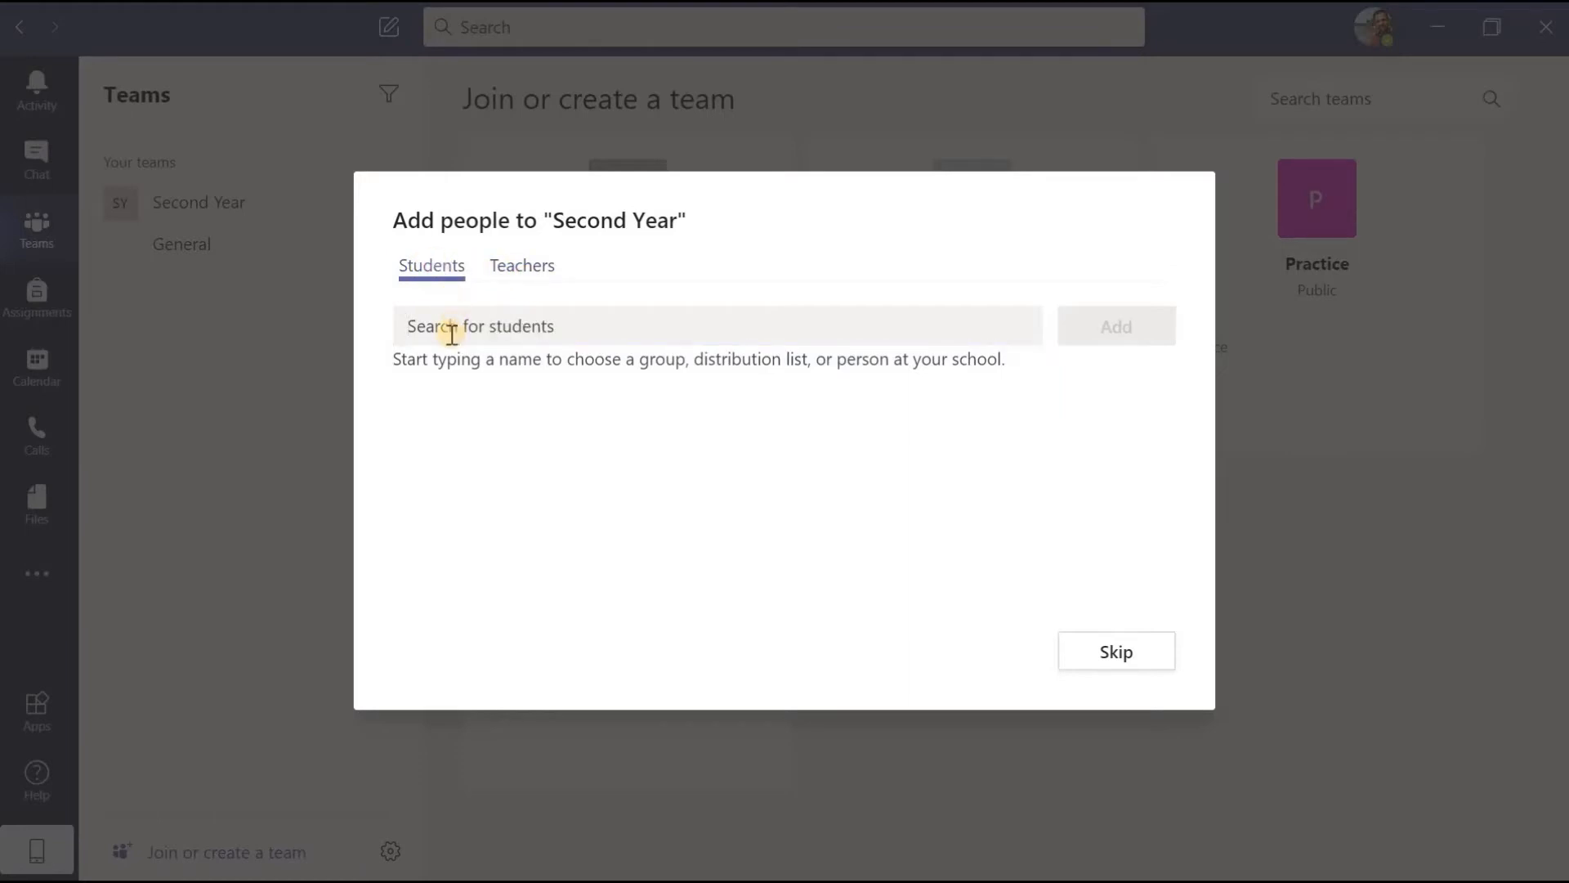
left_click(449, 331)
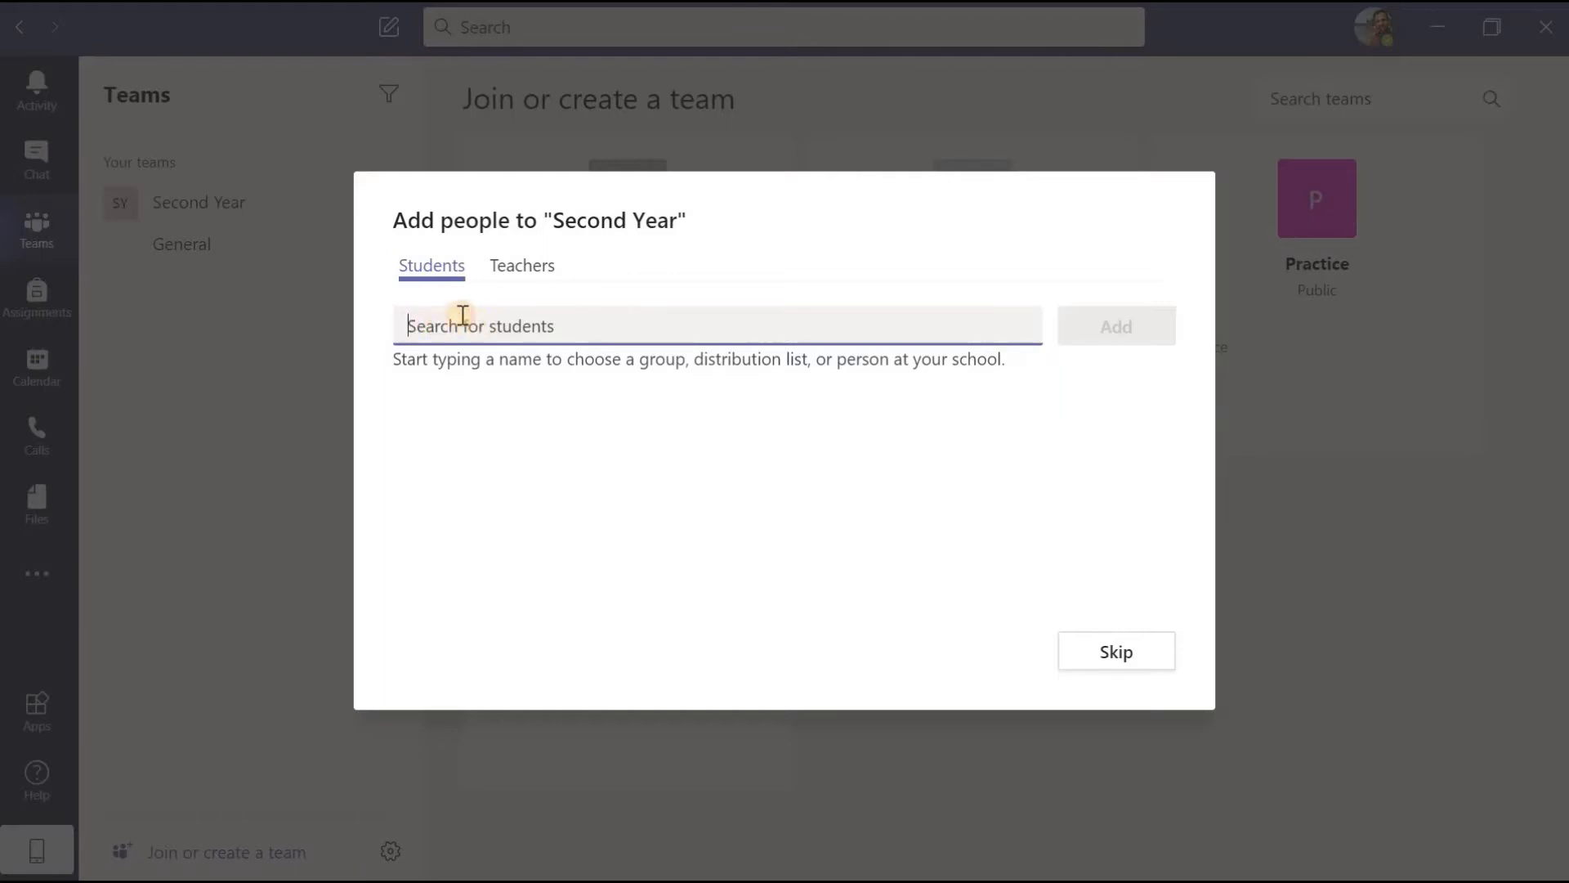
left_click(536, 270)
left_click(509, 331)
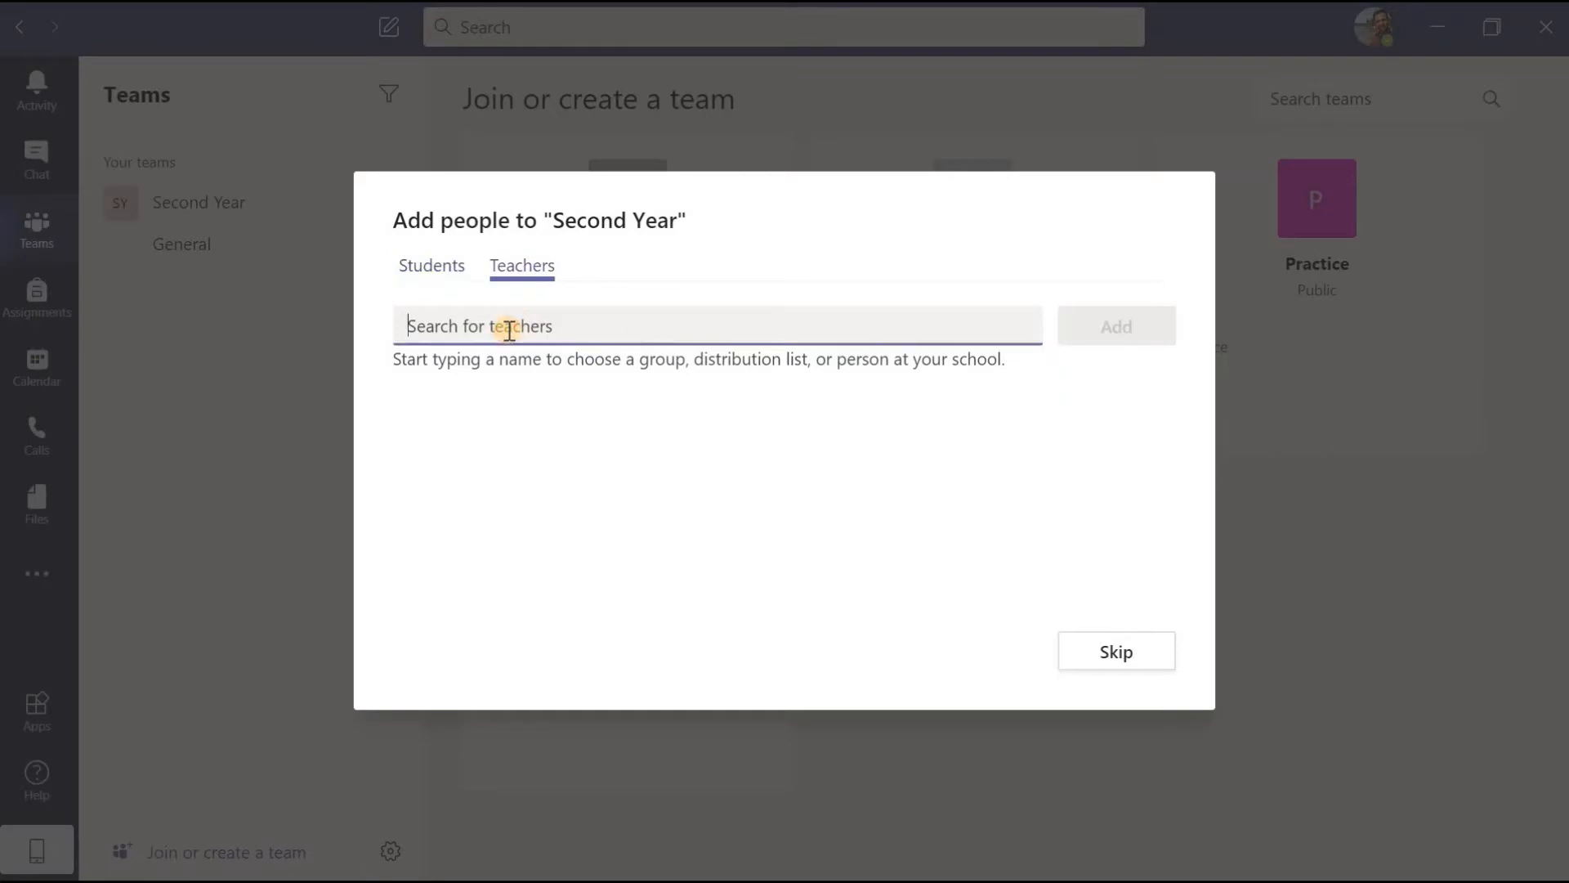
type("A")
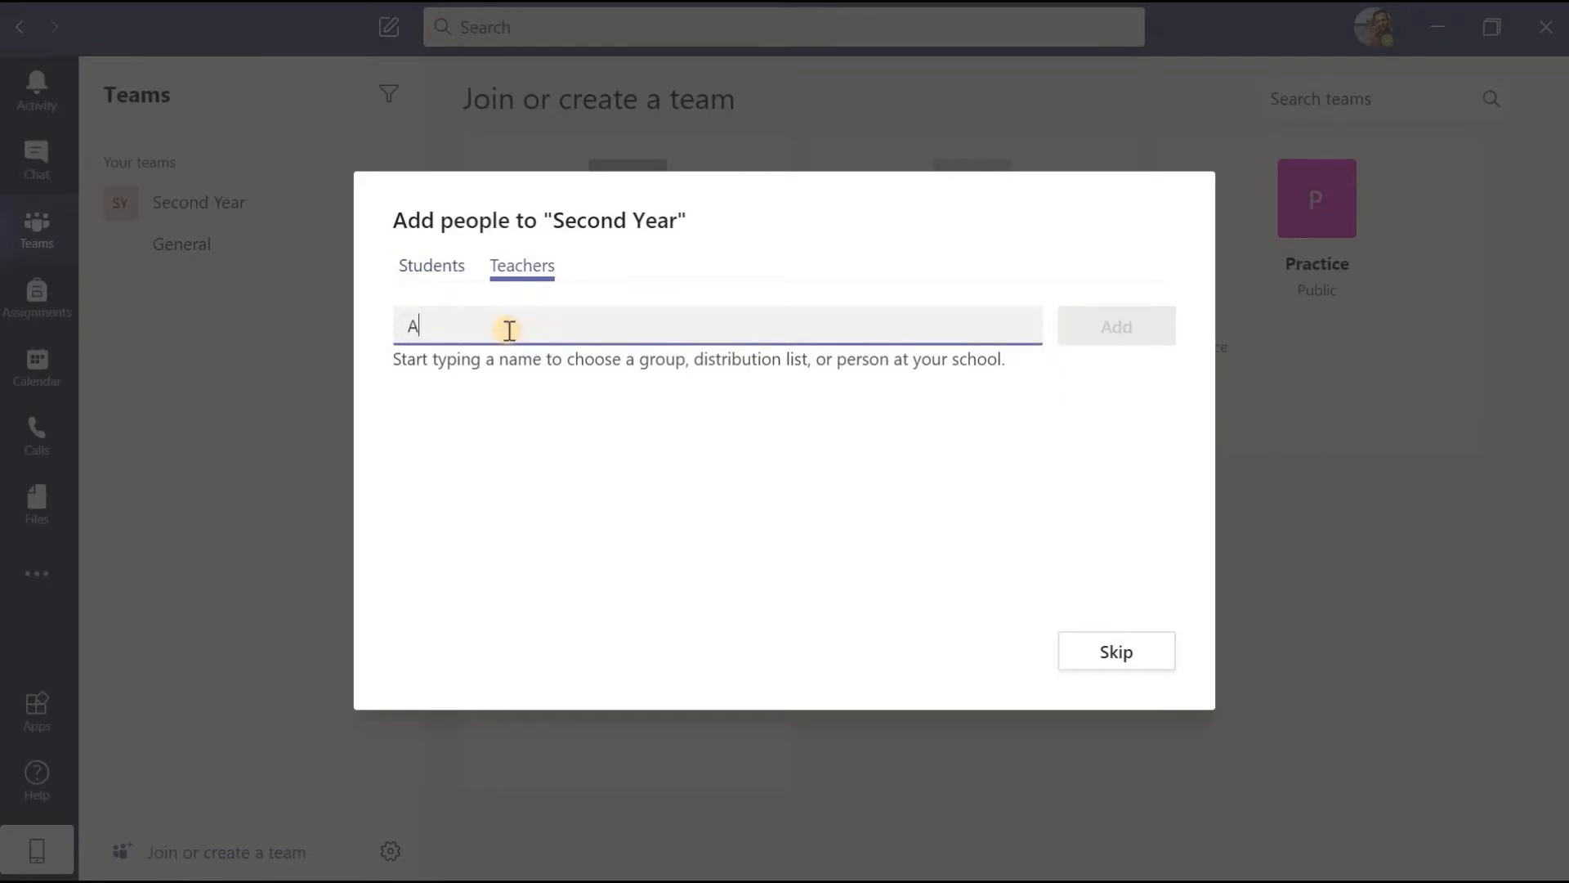
type("shut")
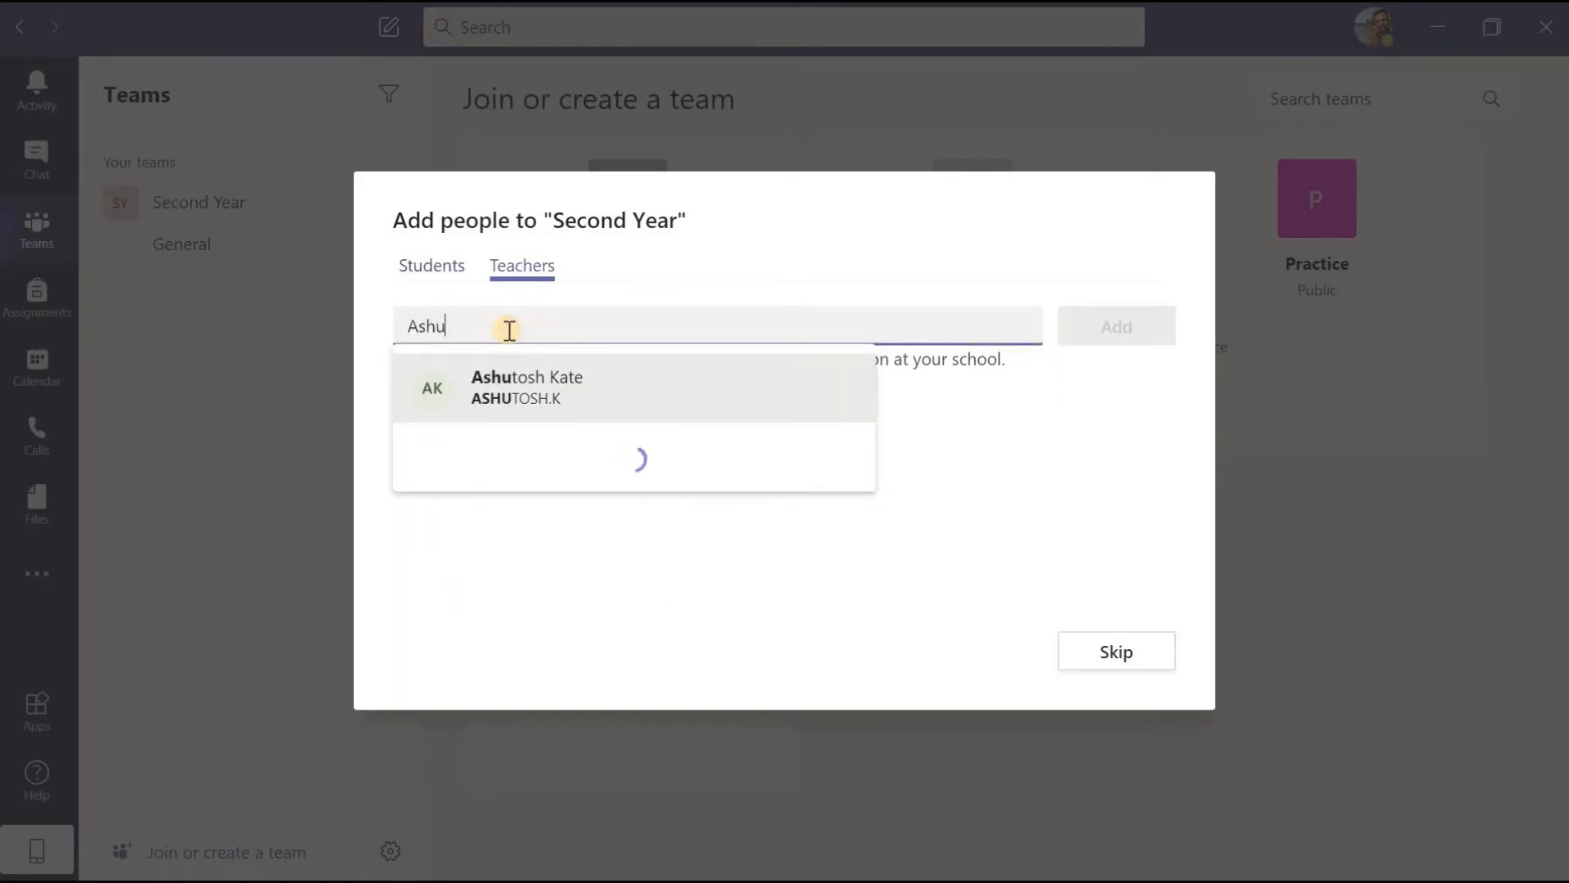
left_click(543, 391)
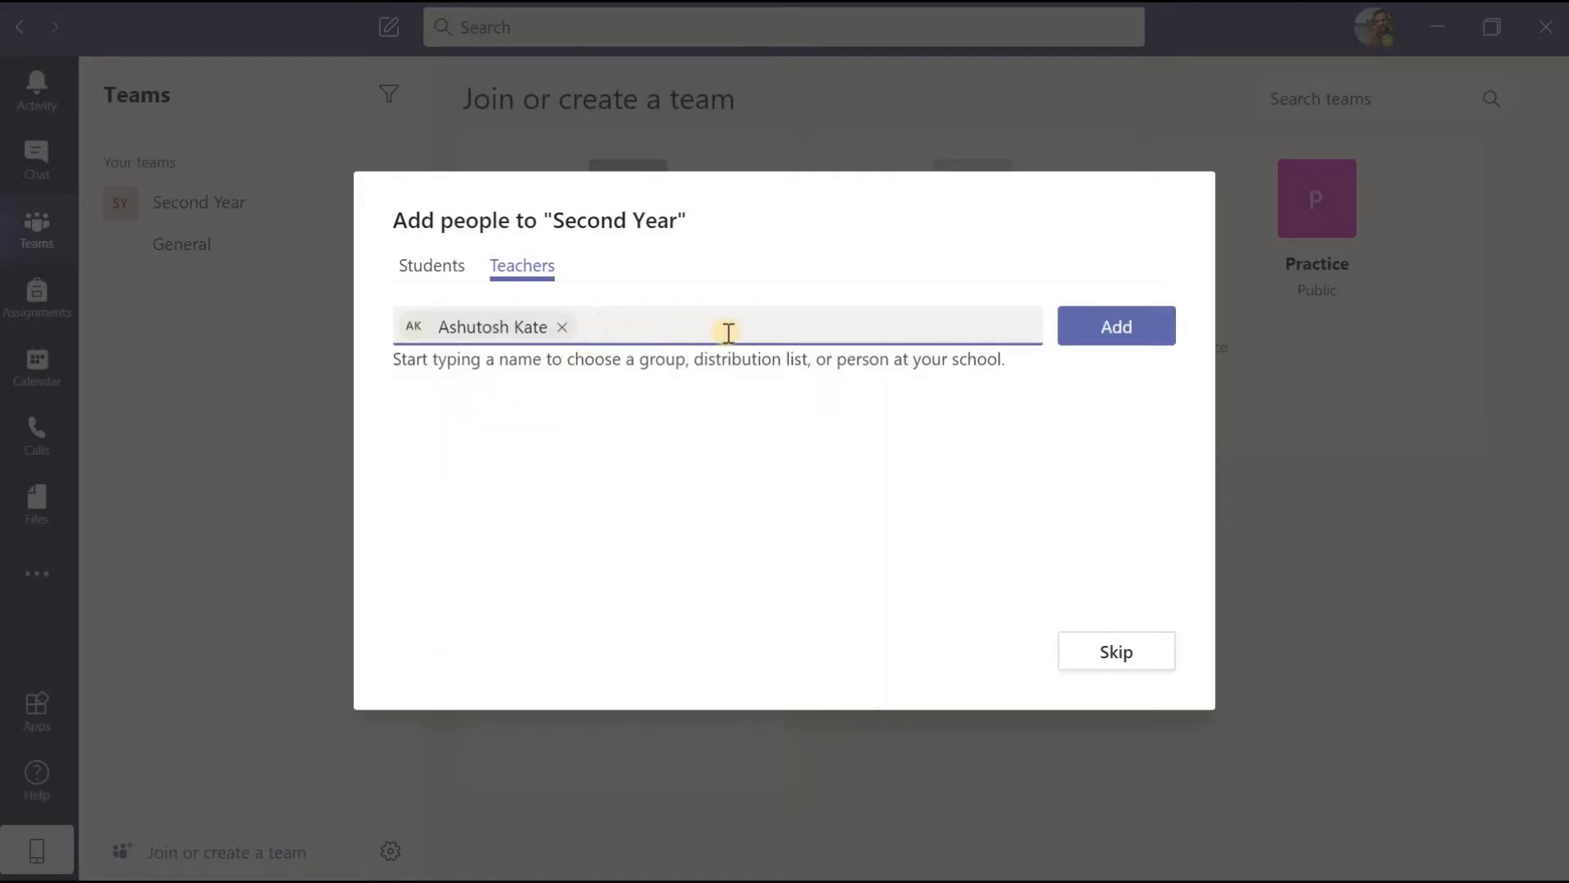
left_click(1111, 337)
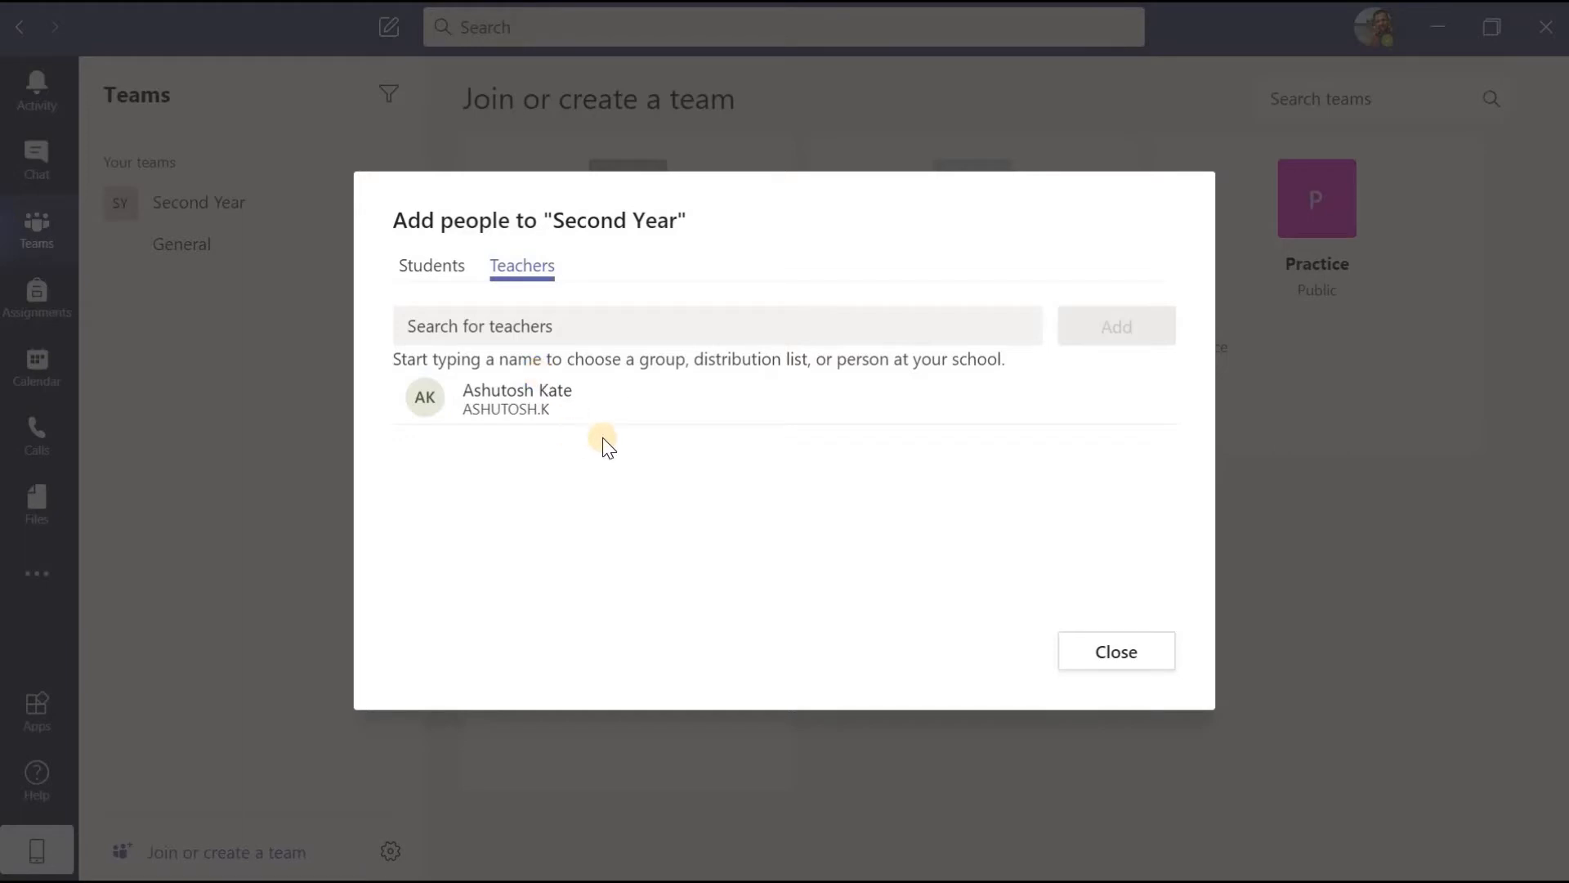
left_click(1108, 654)
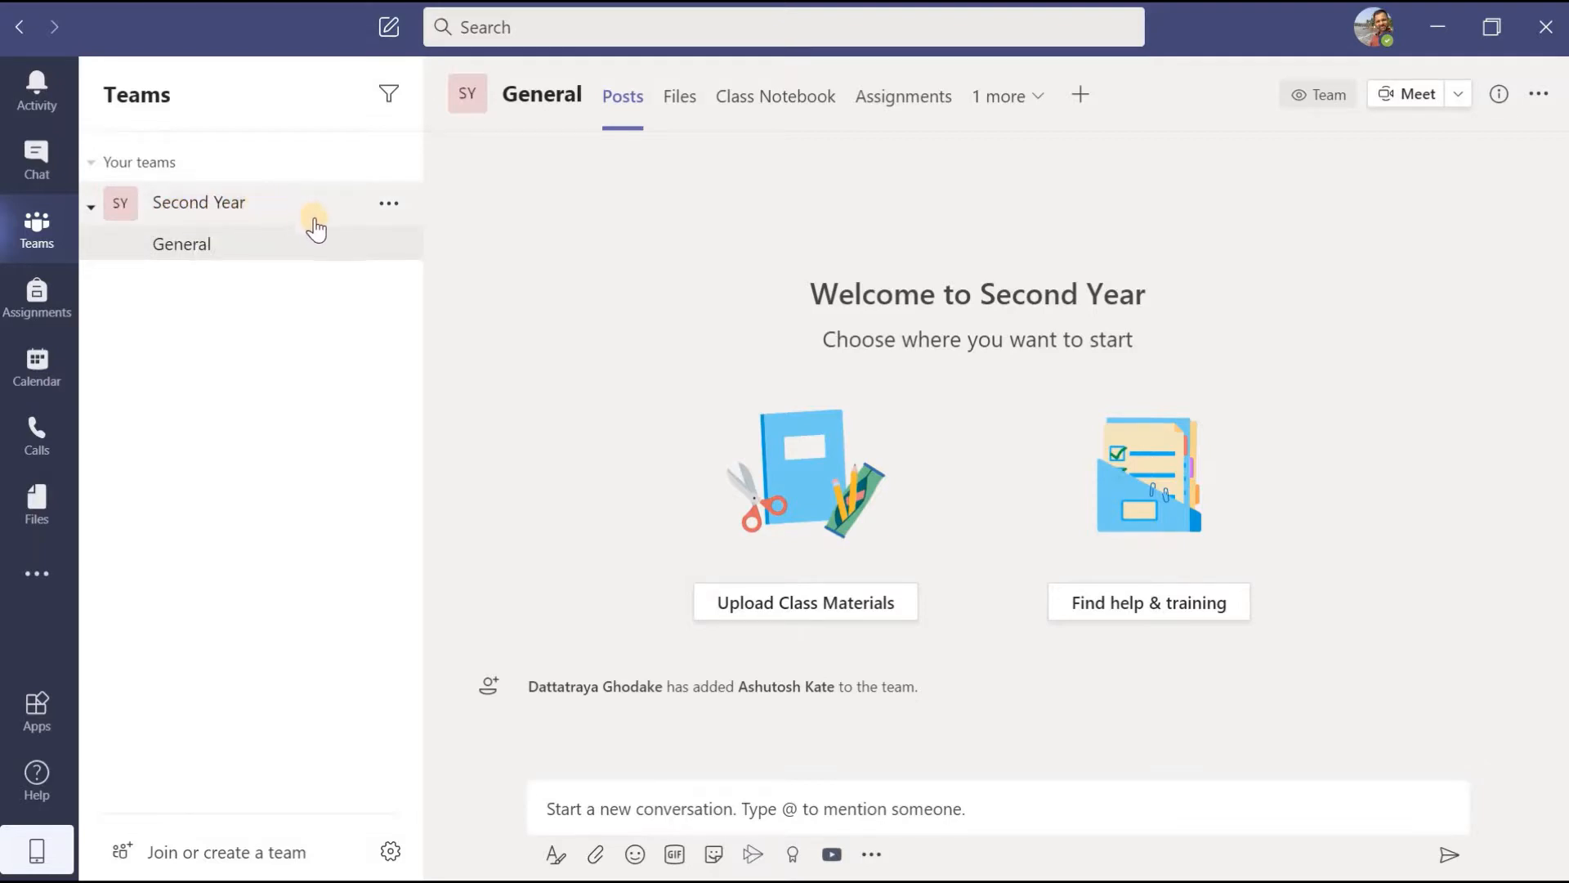
Step: Collapse the Second Year channel list and draft the message "Hello everyone!!" in the General channel
left_click(246, 211)
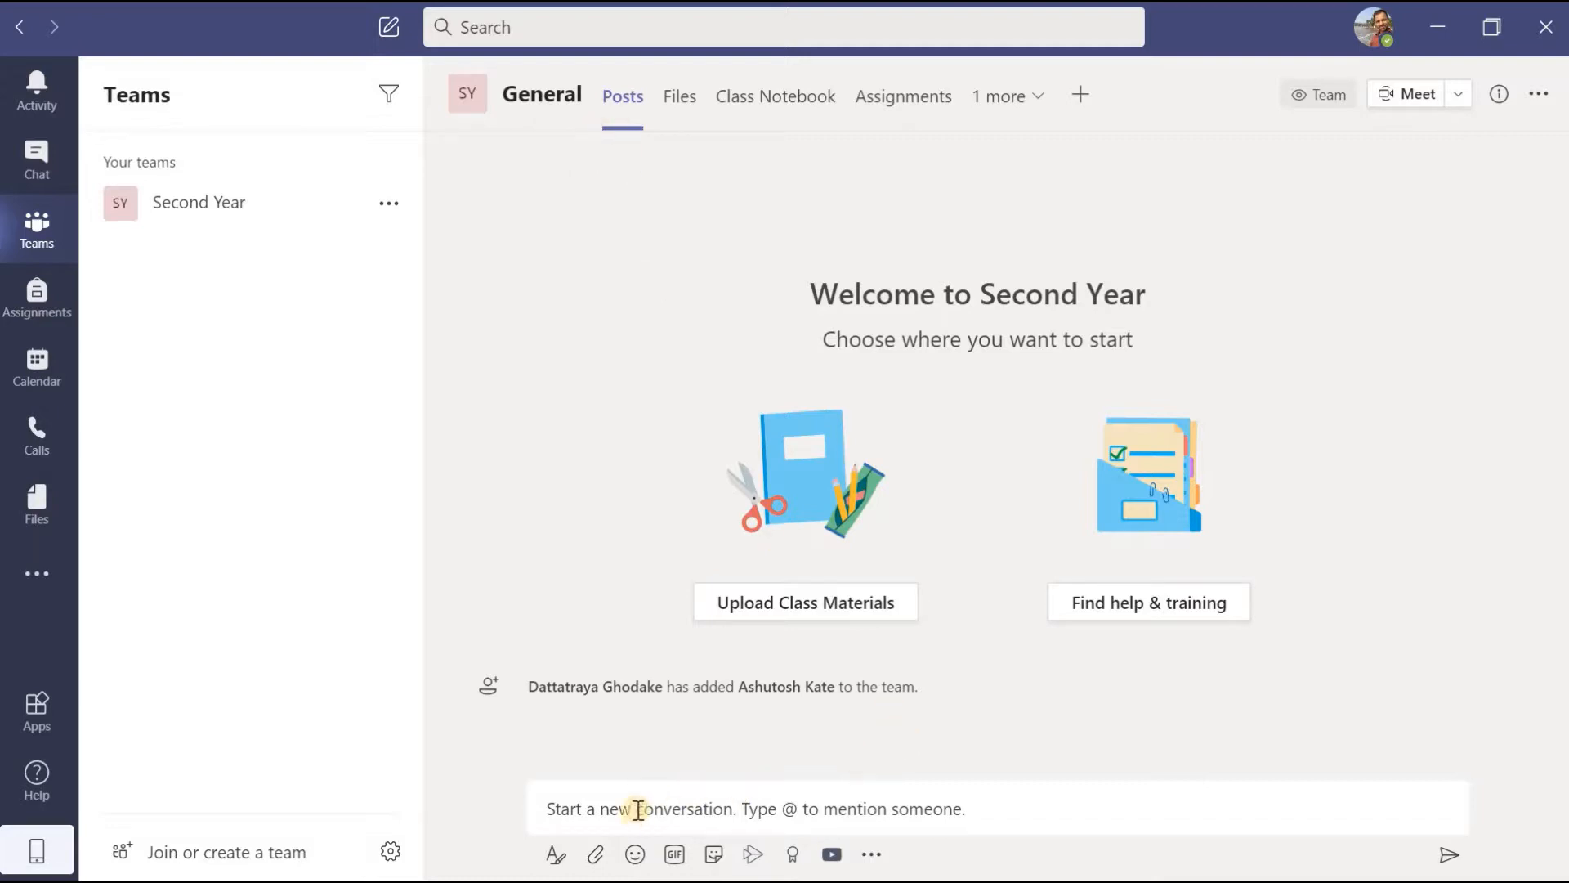
left_click(638, 809)
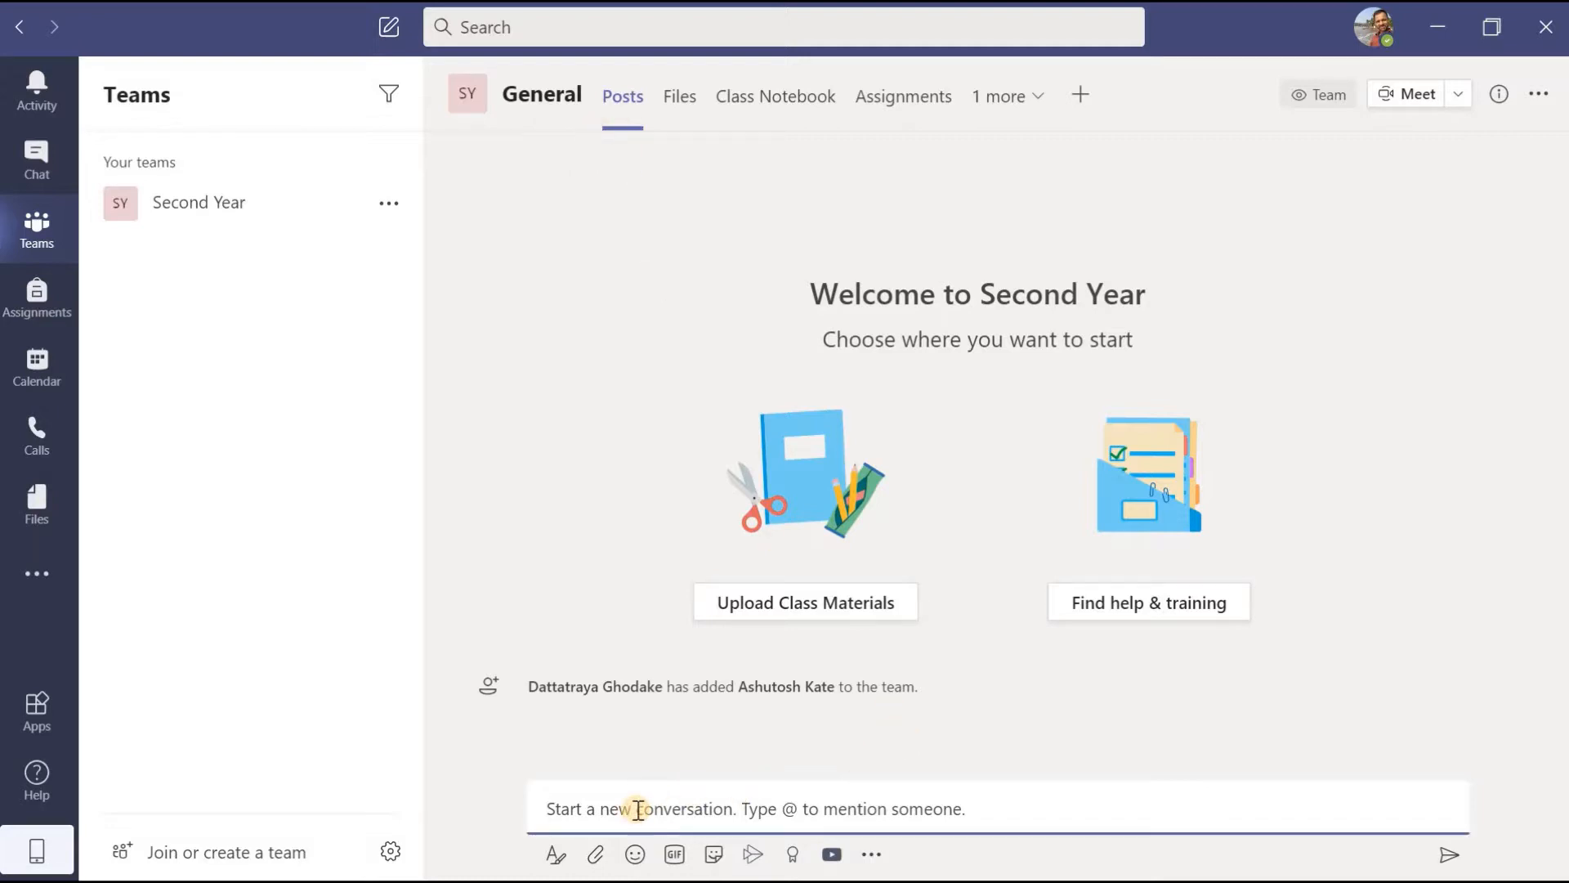
type("Hello everyone")
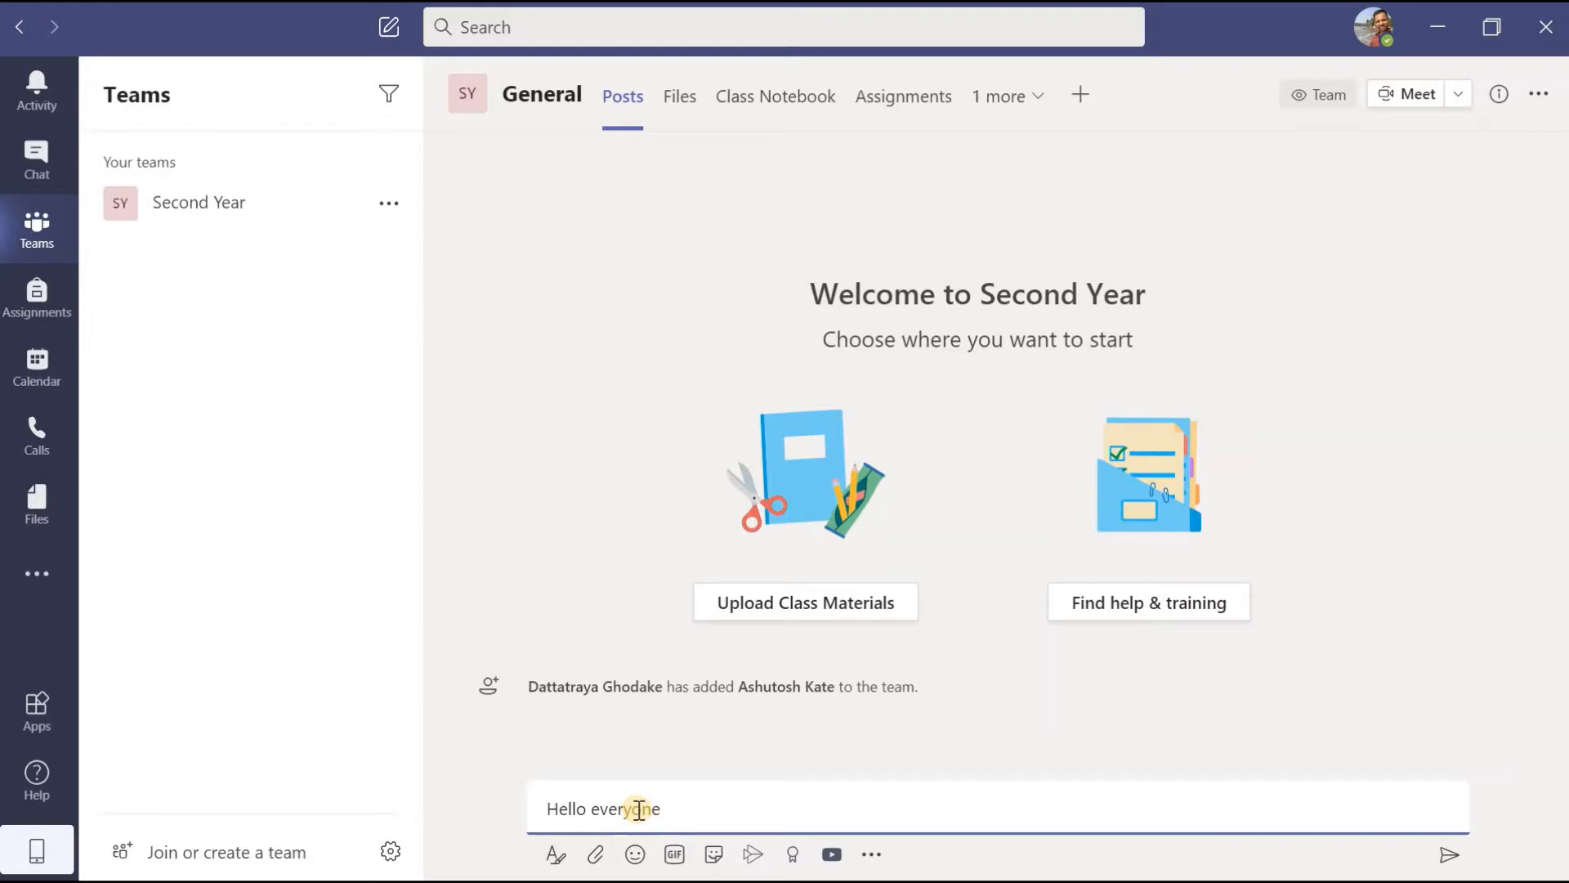
type("!!")
Step: Expand the message formatting options and make "Hello everyone!!" bold, italic, underlined and struck through
left_click(556, 856)
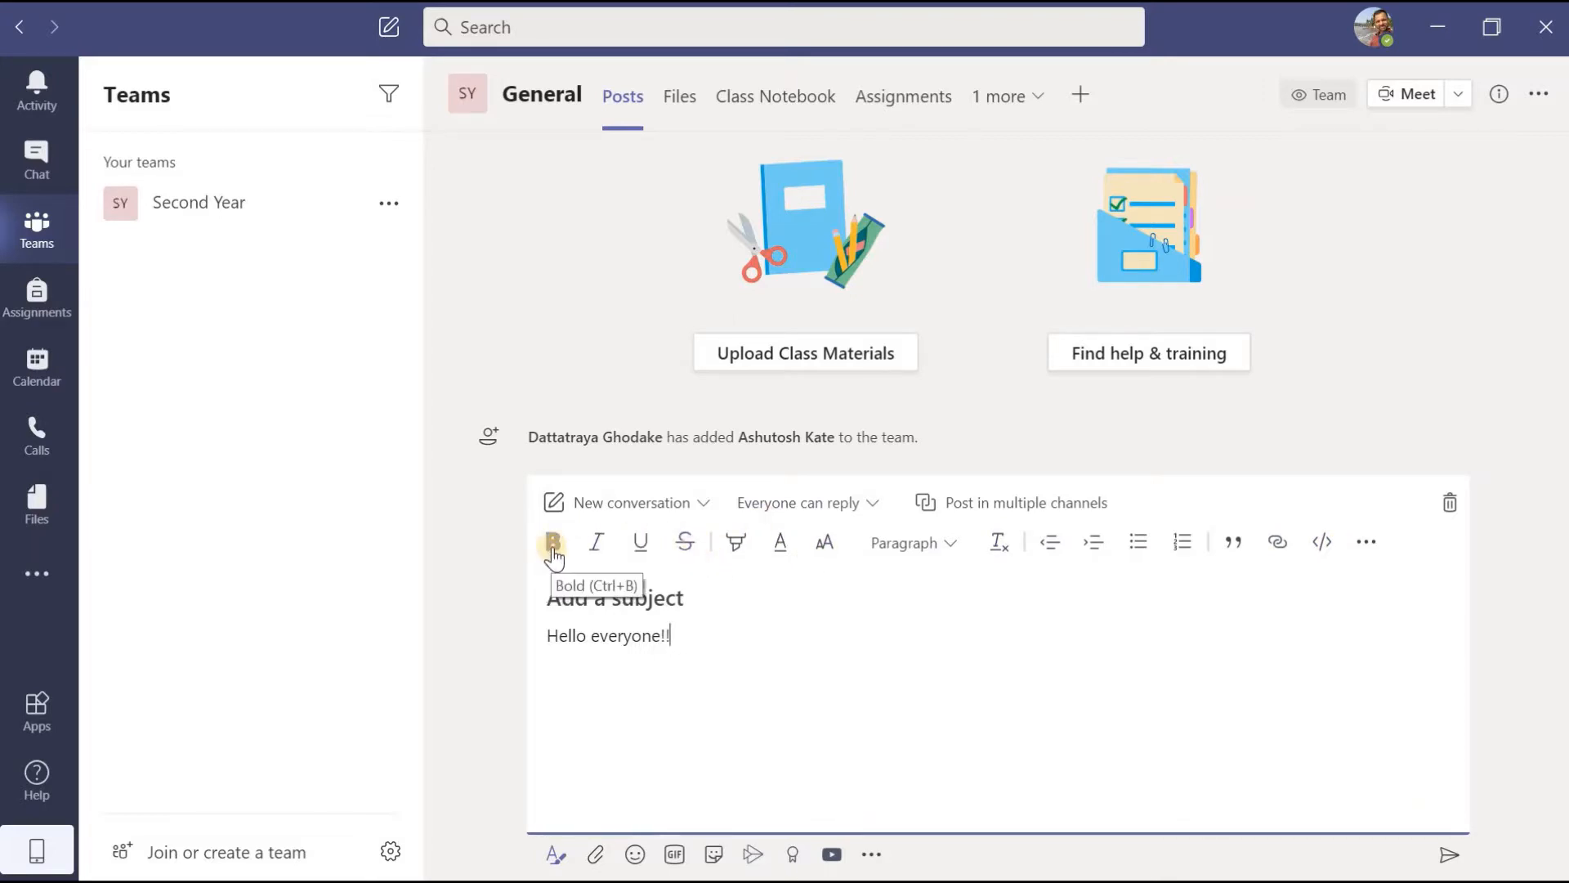
left_click_drag(672, 636, 543, 636)
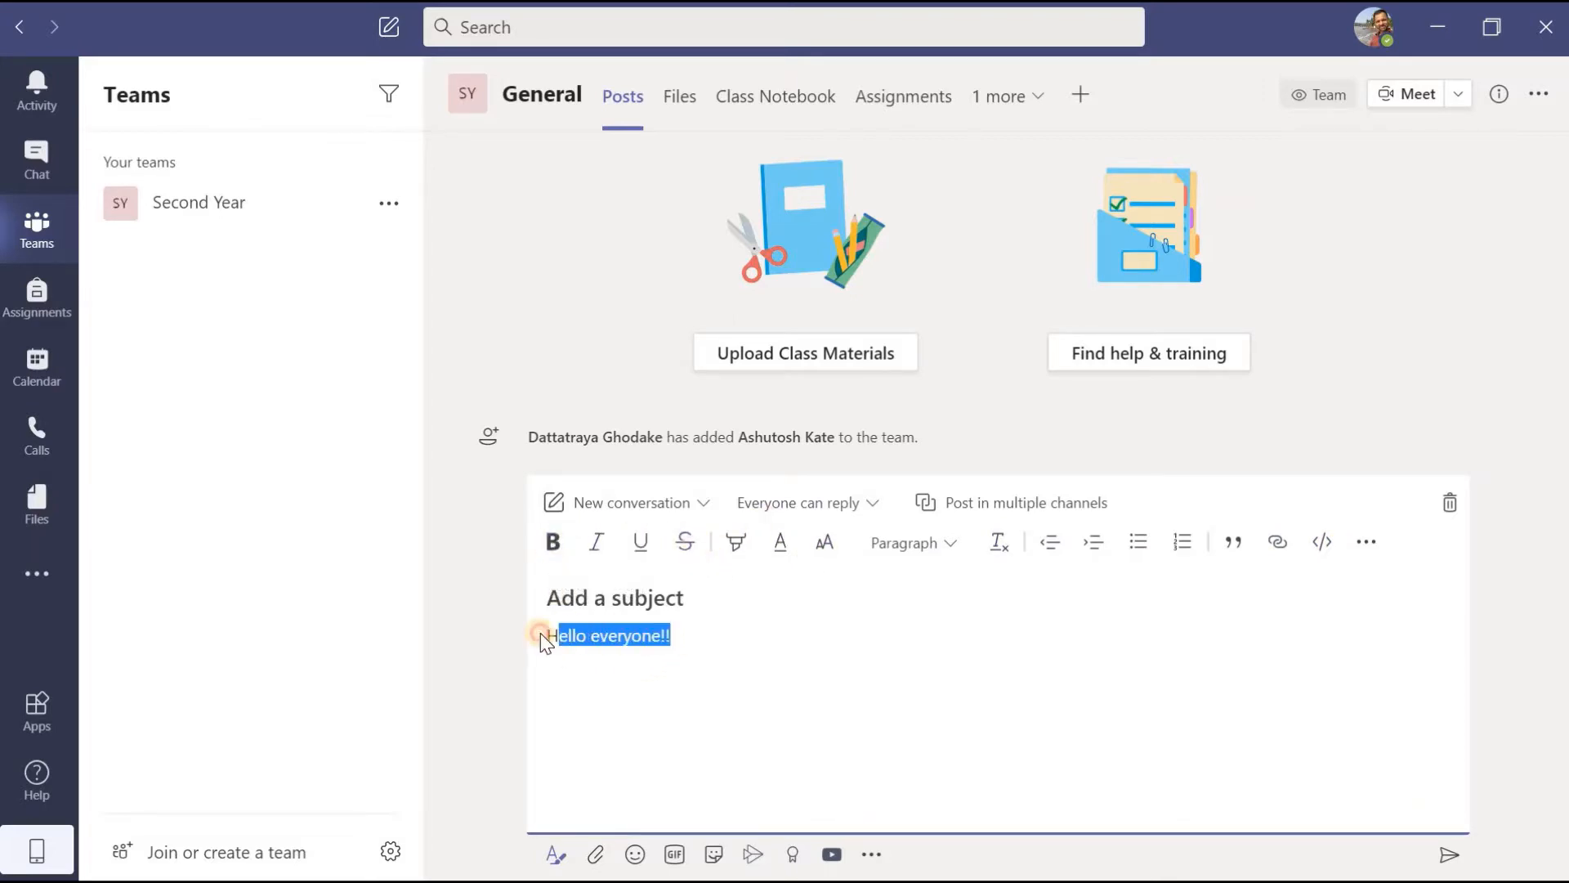
left_click(556, 543)
left_click(596, 543)
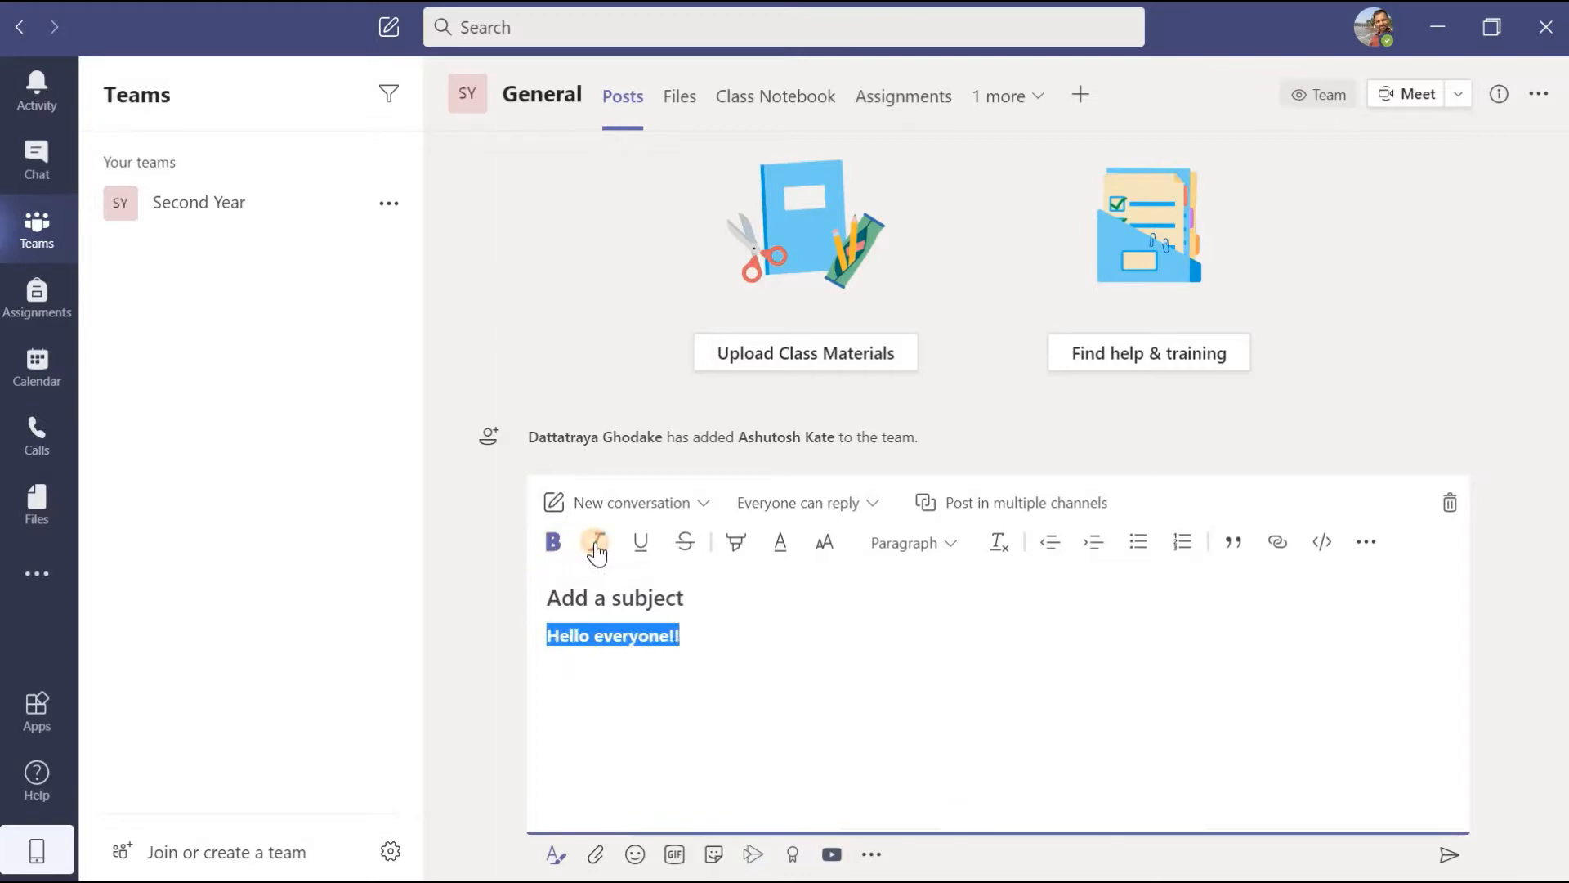
left_click(641, 542)
left_click(736, 542)
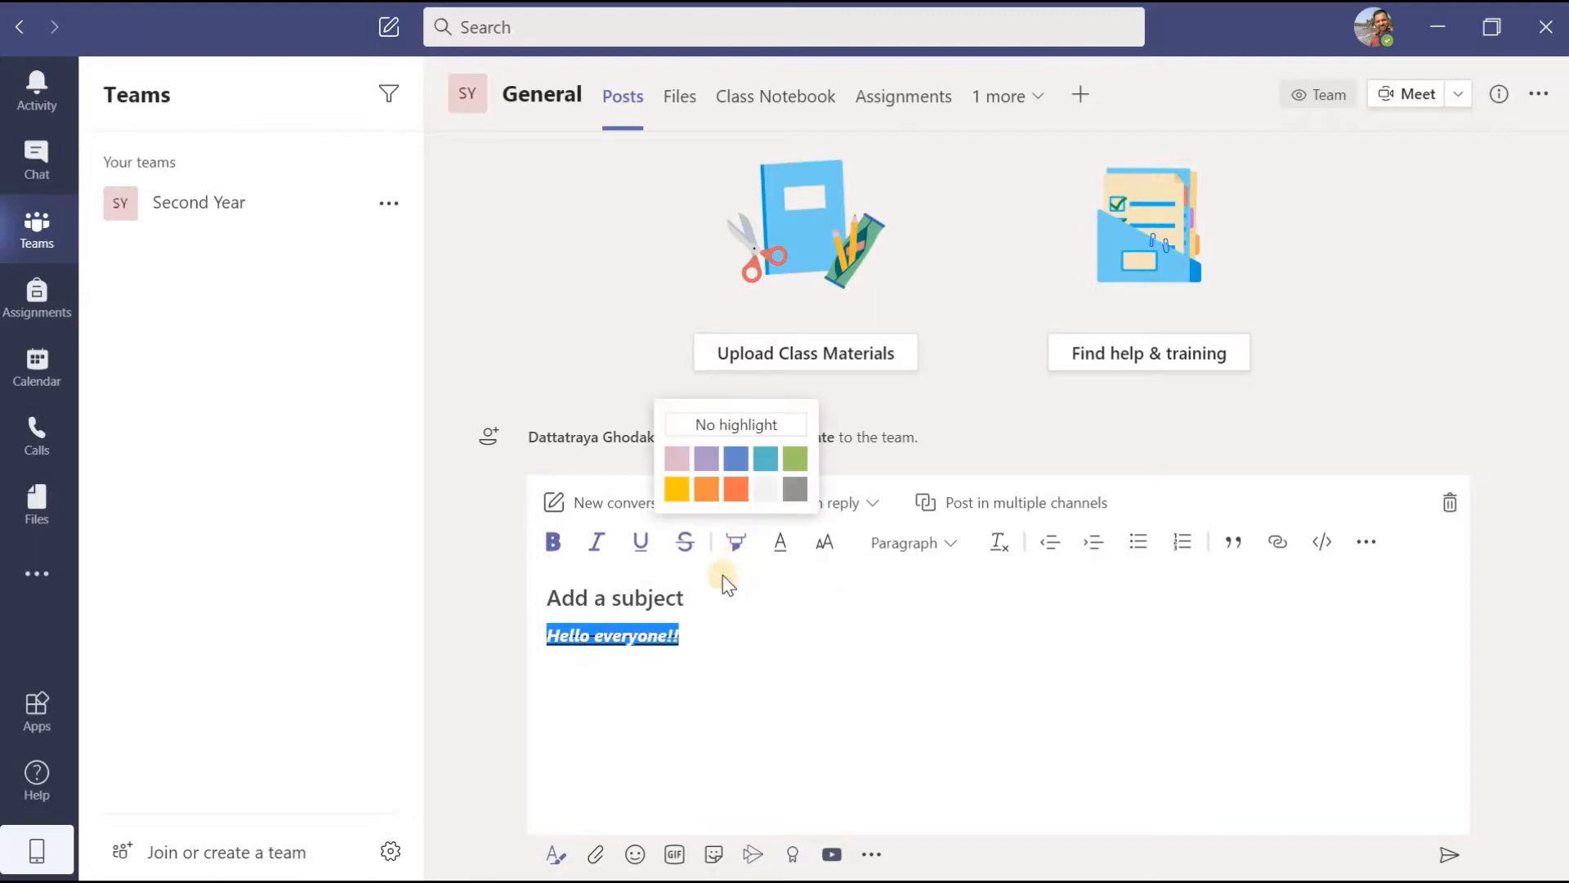
left_click(766, 489)
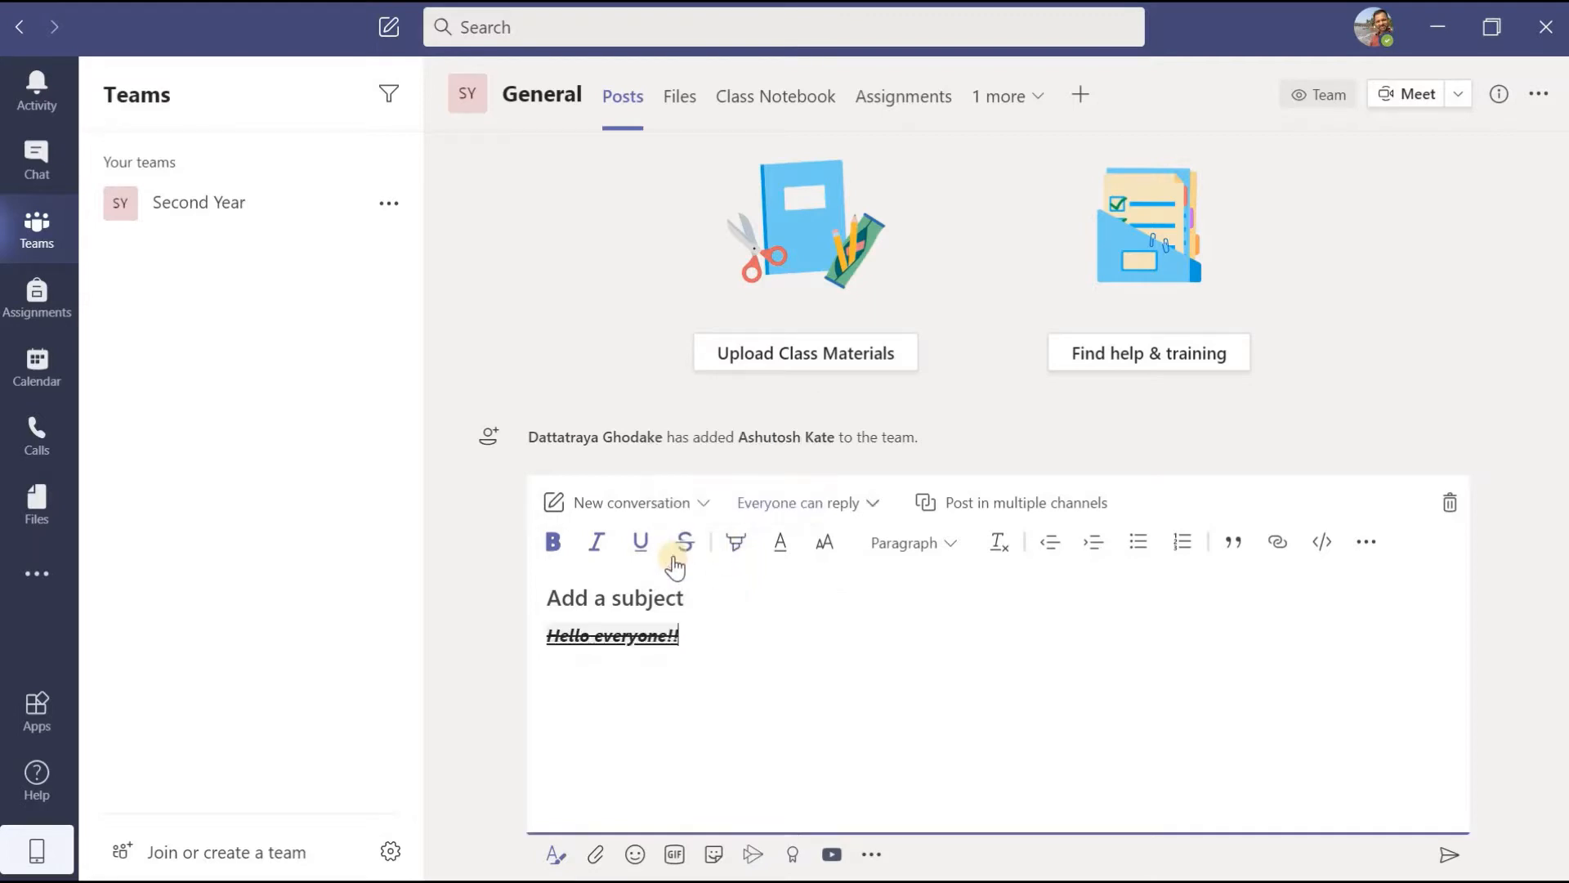
Step: Pick the red-orange font color and set the font size of "Hello everyone!!" to Large
left_click(781, 543)
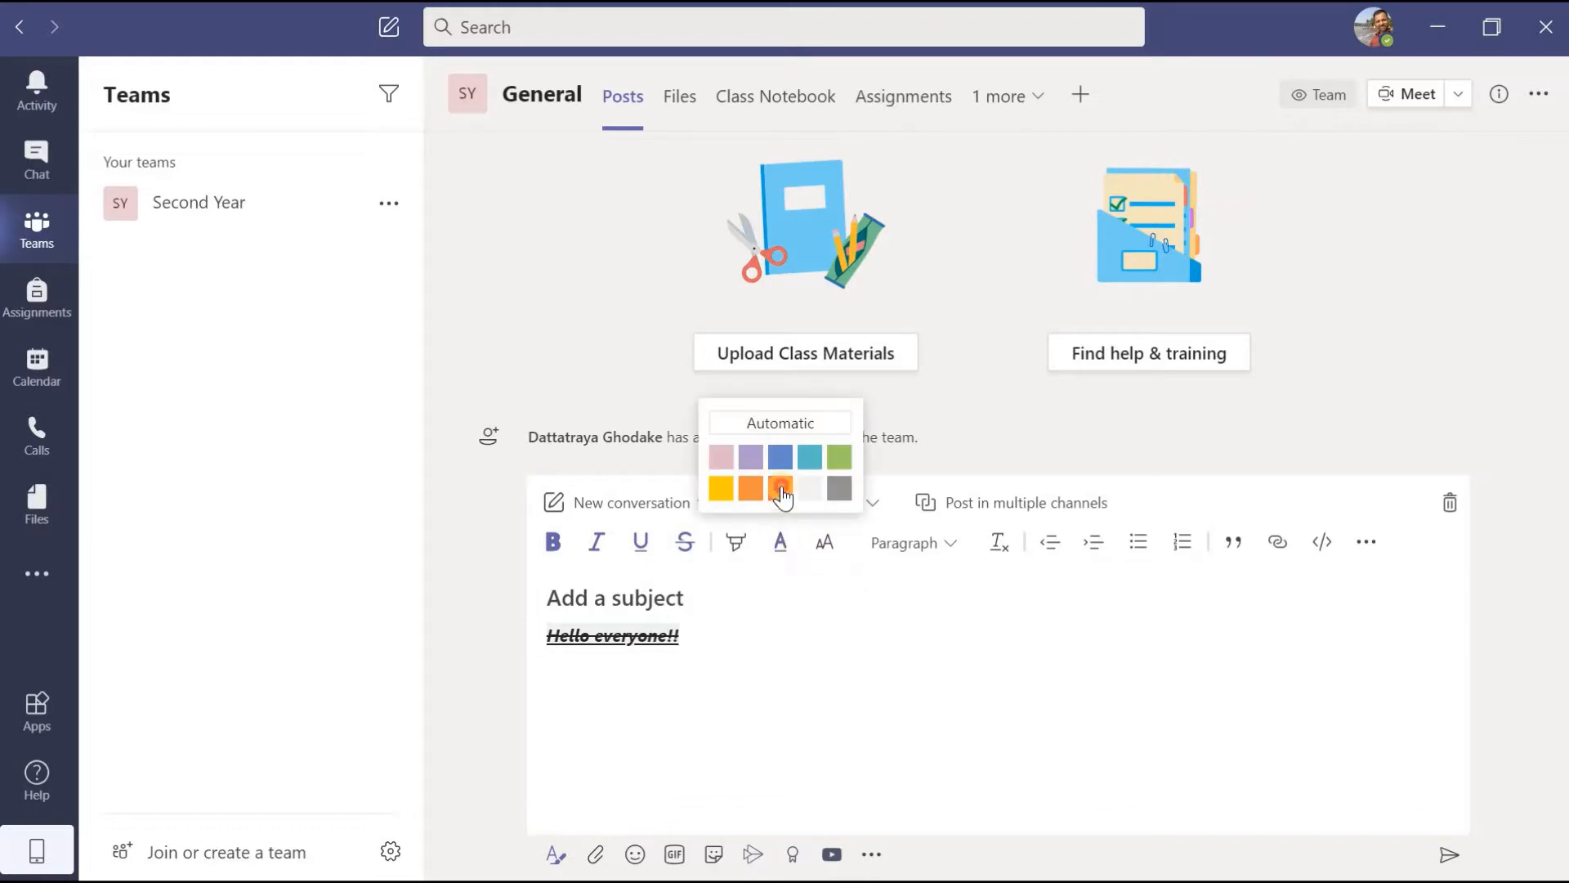
left_click(782, 490)
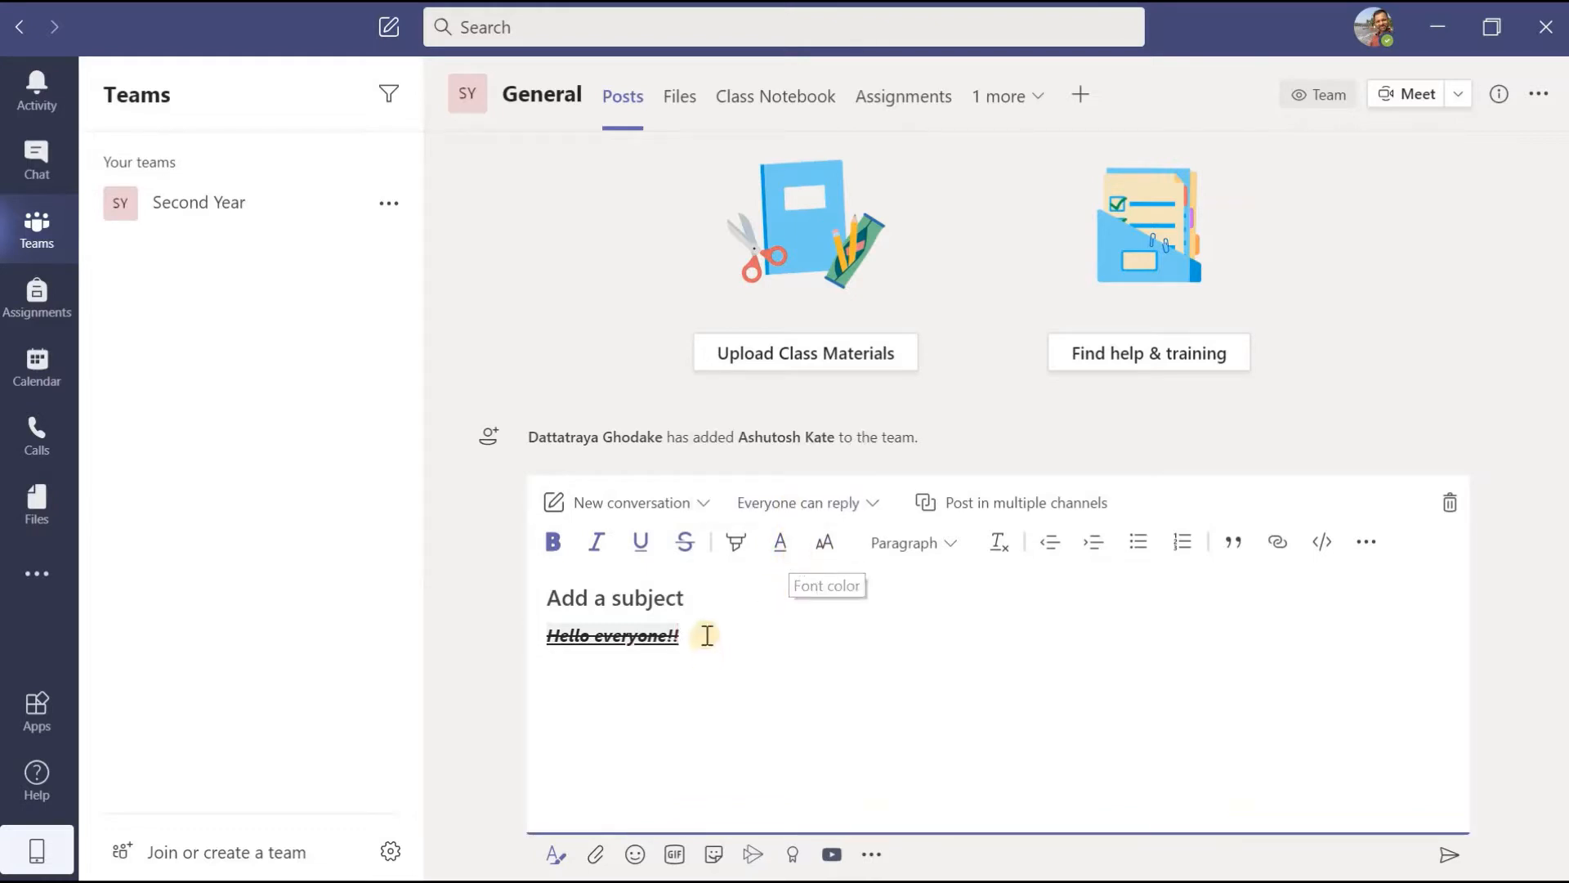
left_click_drag(707, 636, 518, 635)
left_click(828, 546)
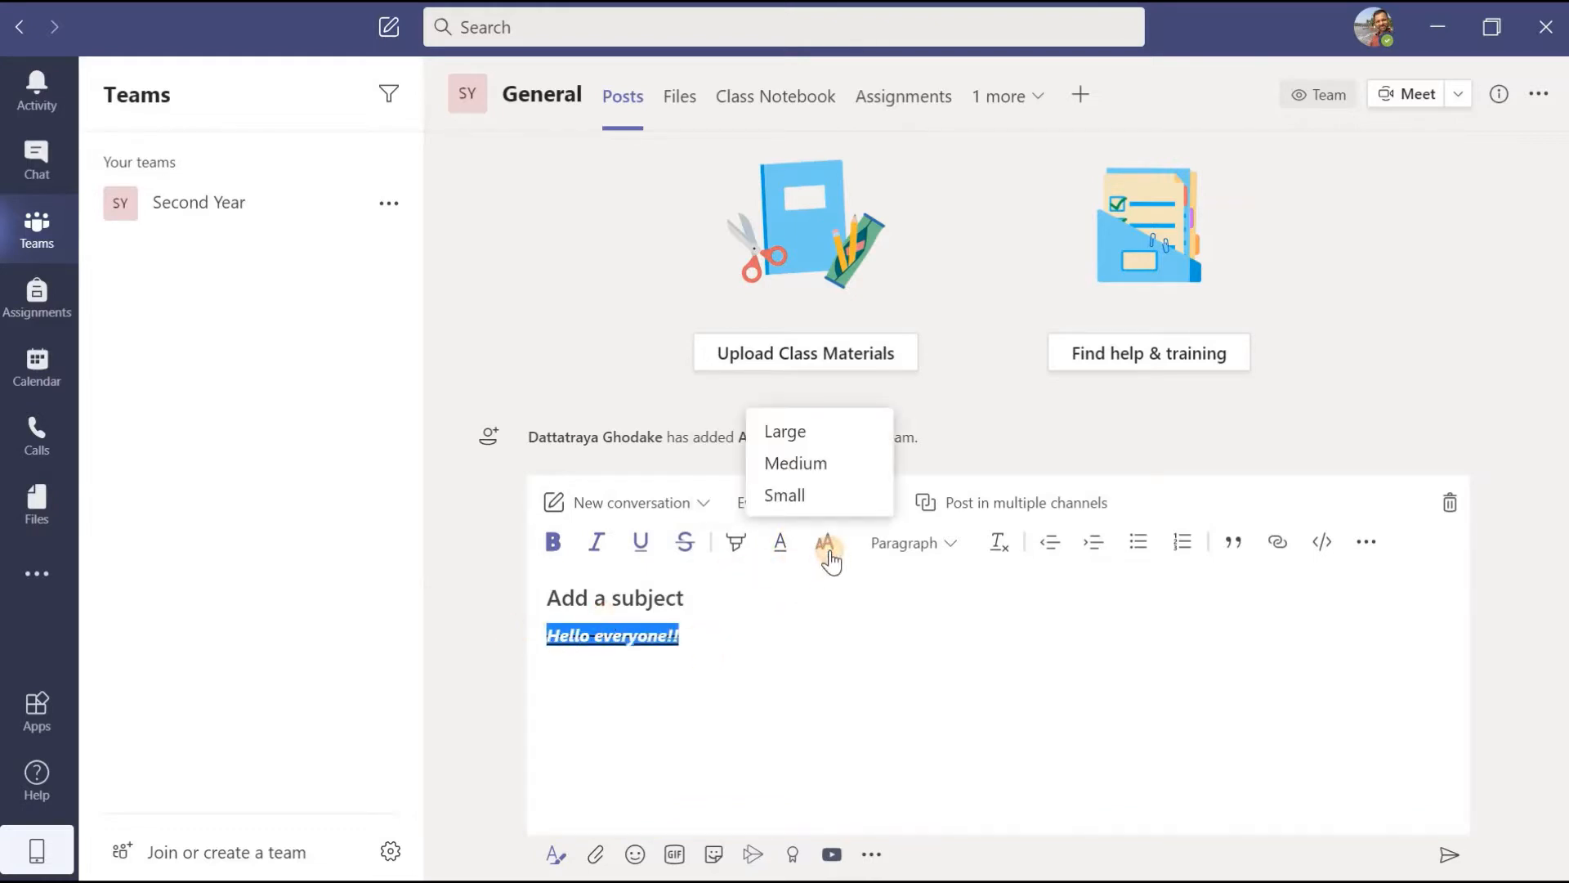
left_click(781, 431)
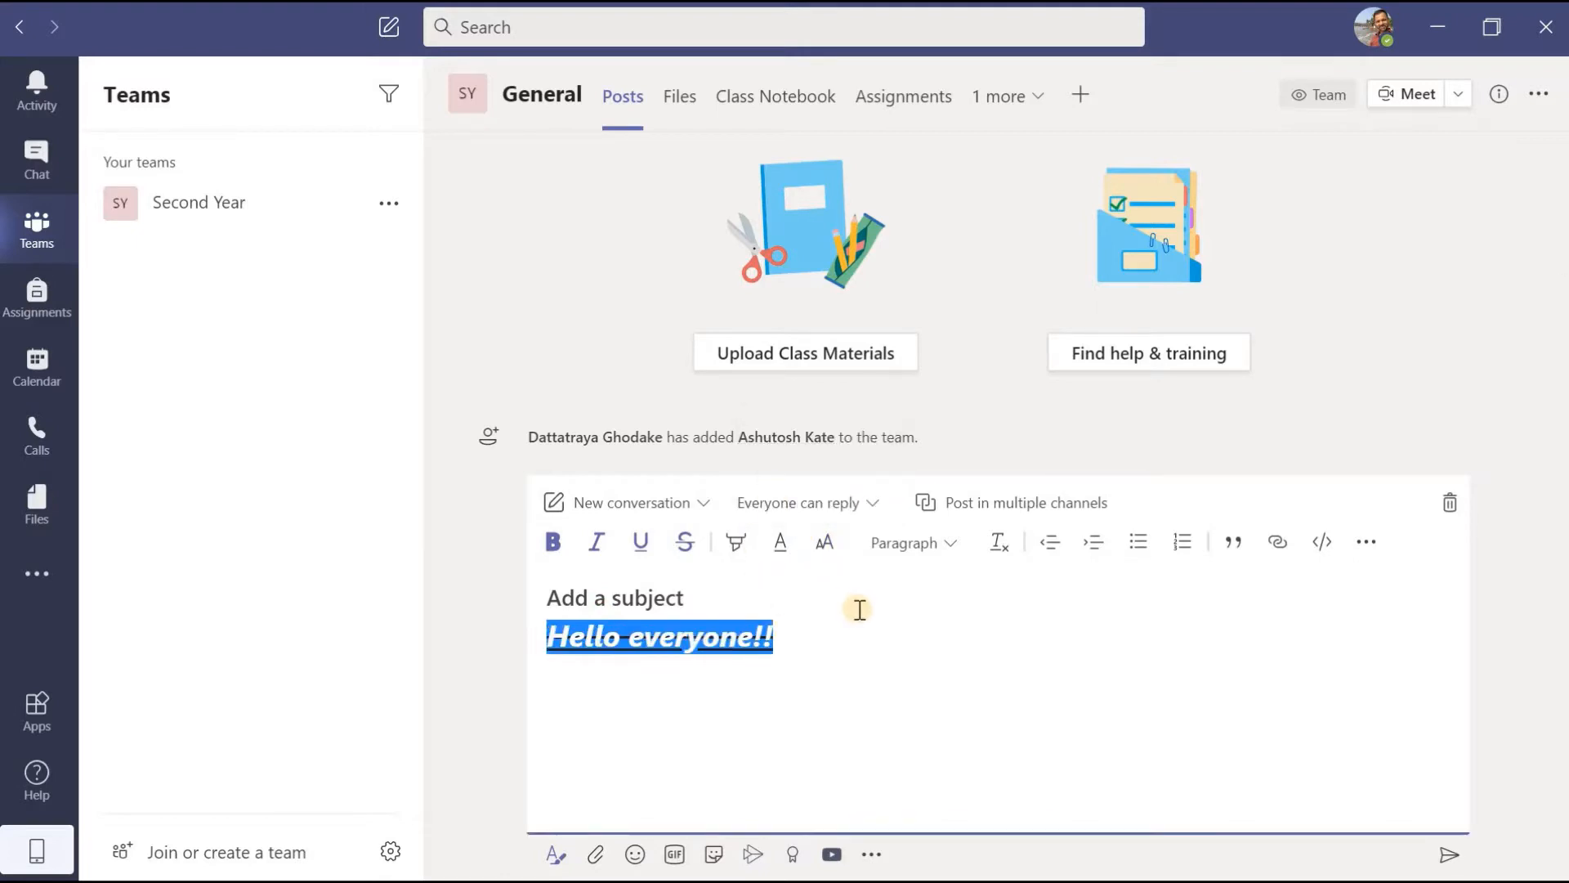
Step: Review the font size and paragraph style choices, and clear all formatting from "Hello everyone!!"
left_click(825, 545)
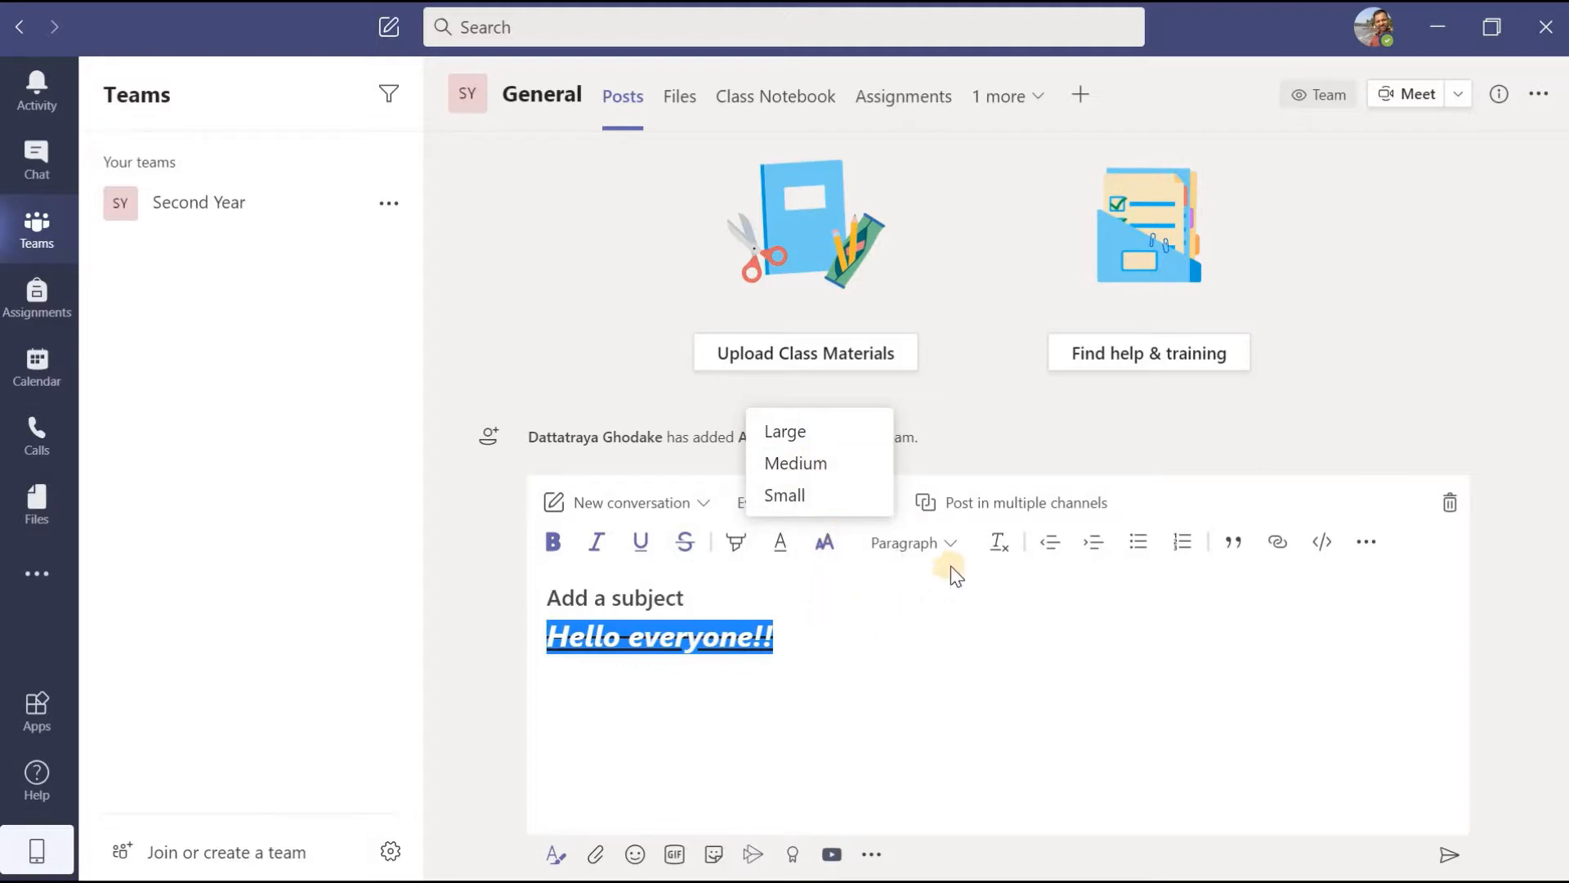
left_click(950, 545)
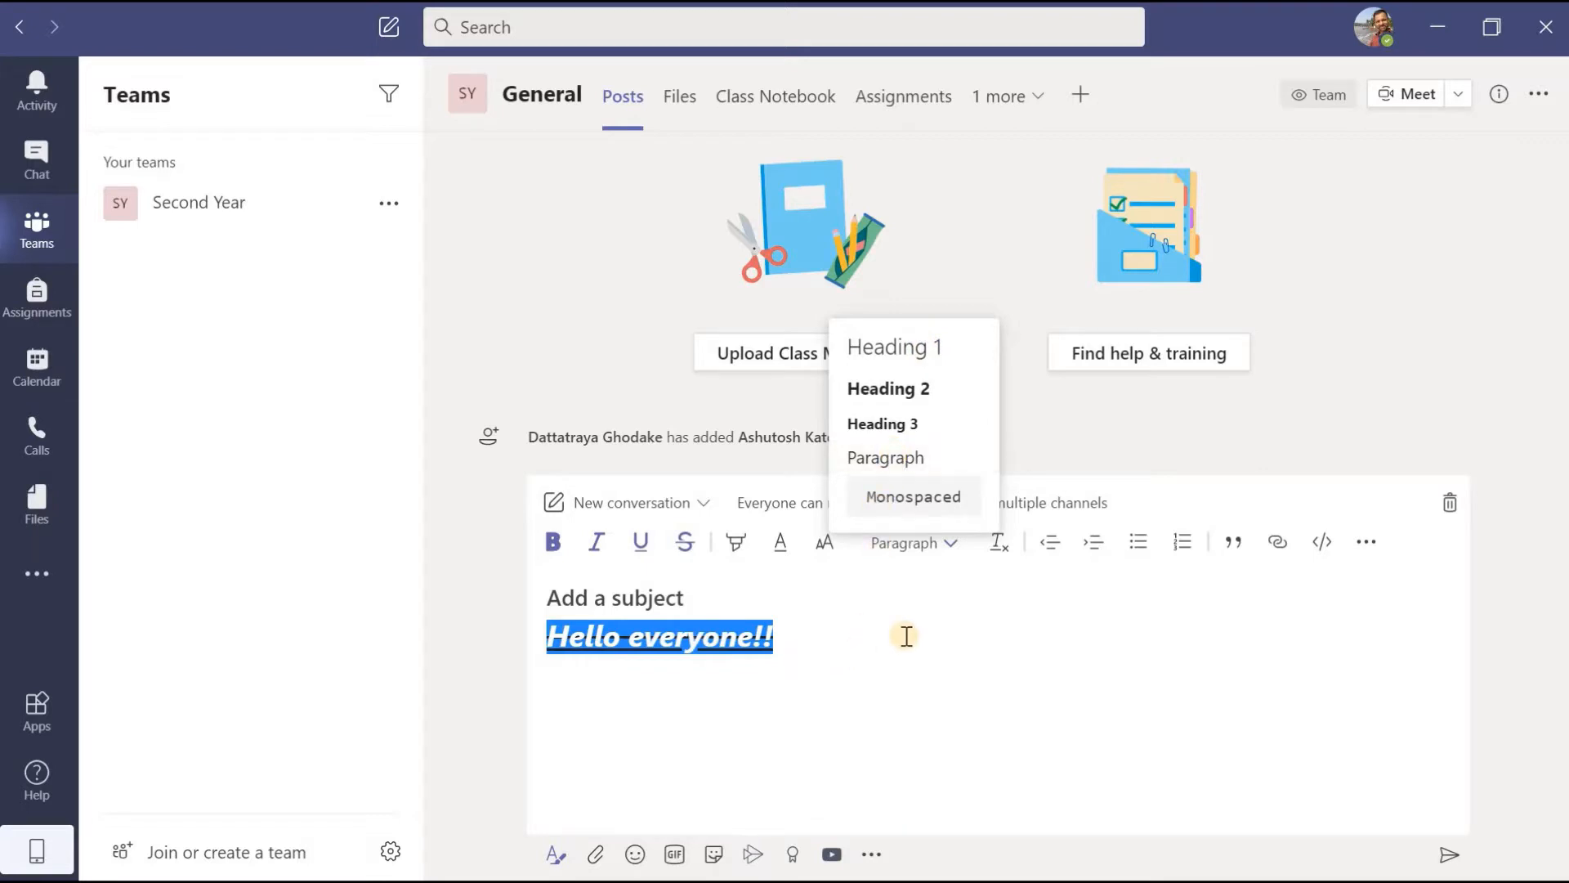
left_click(999, 546)
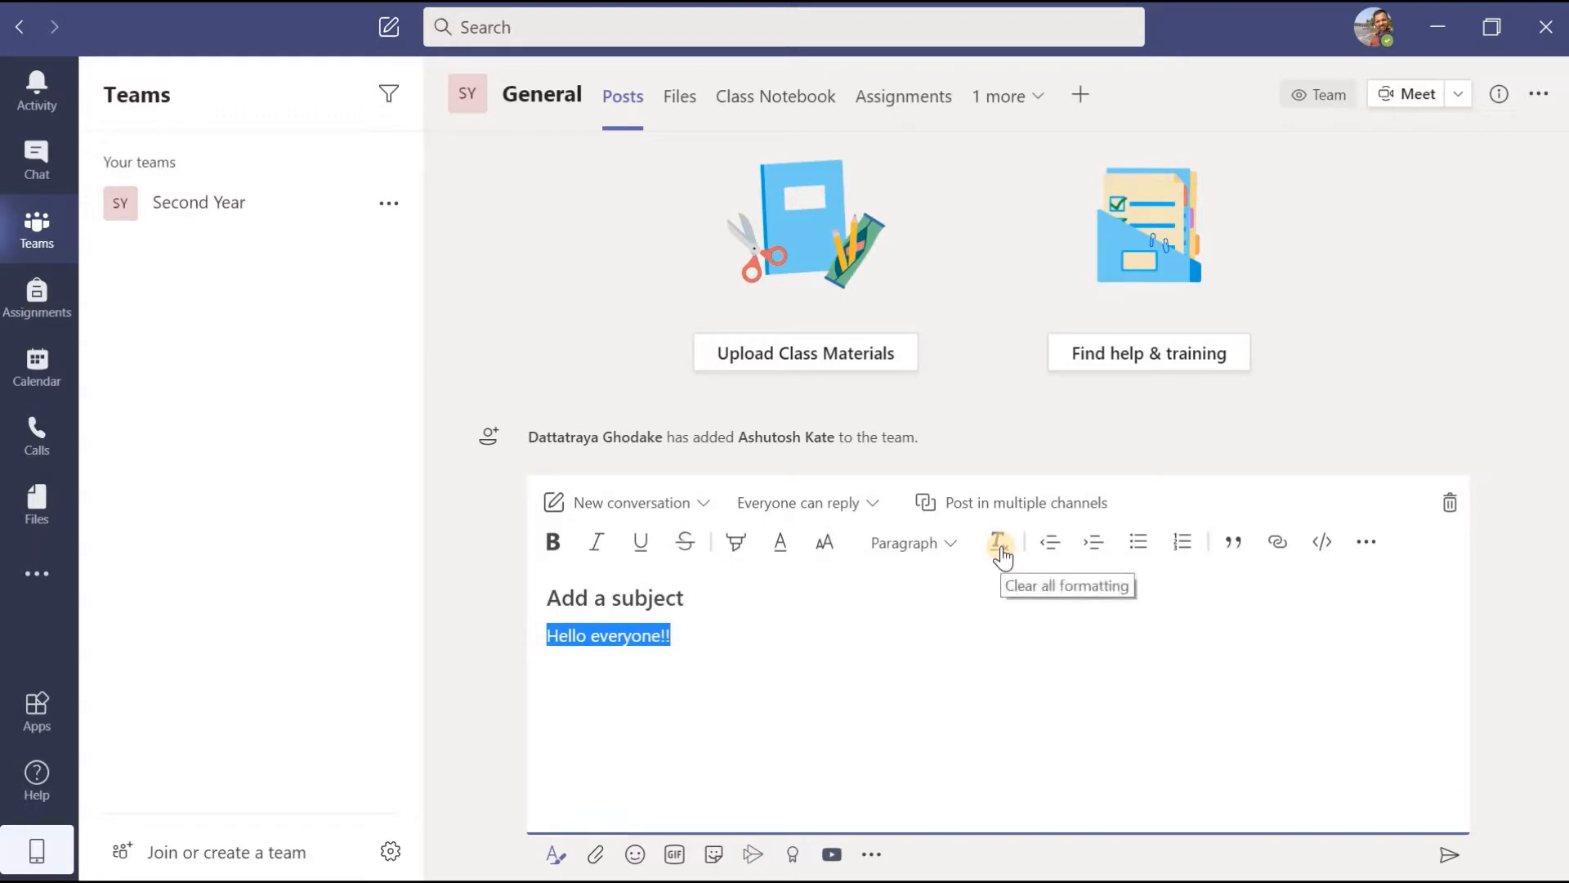
left_click(722, 634)
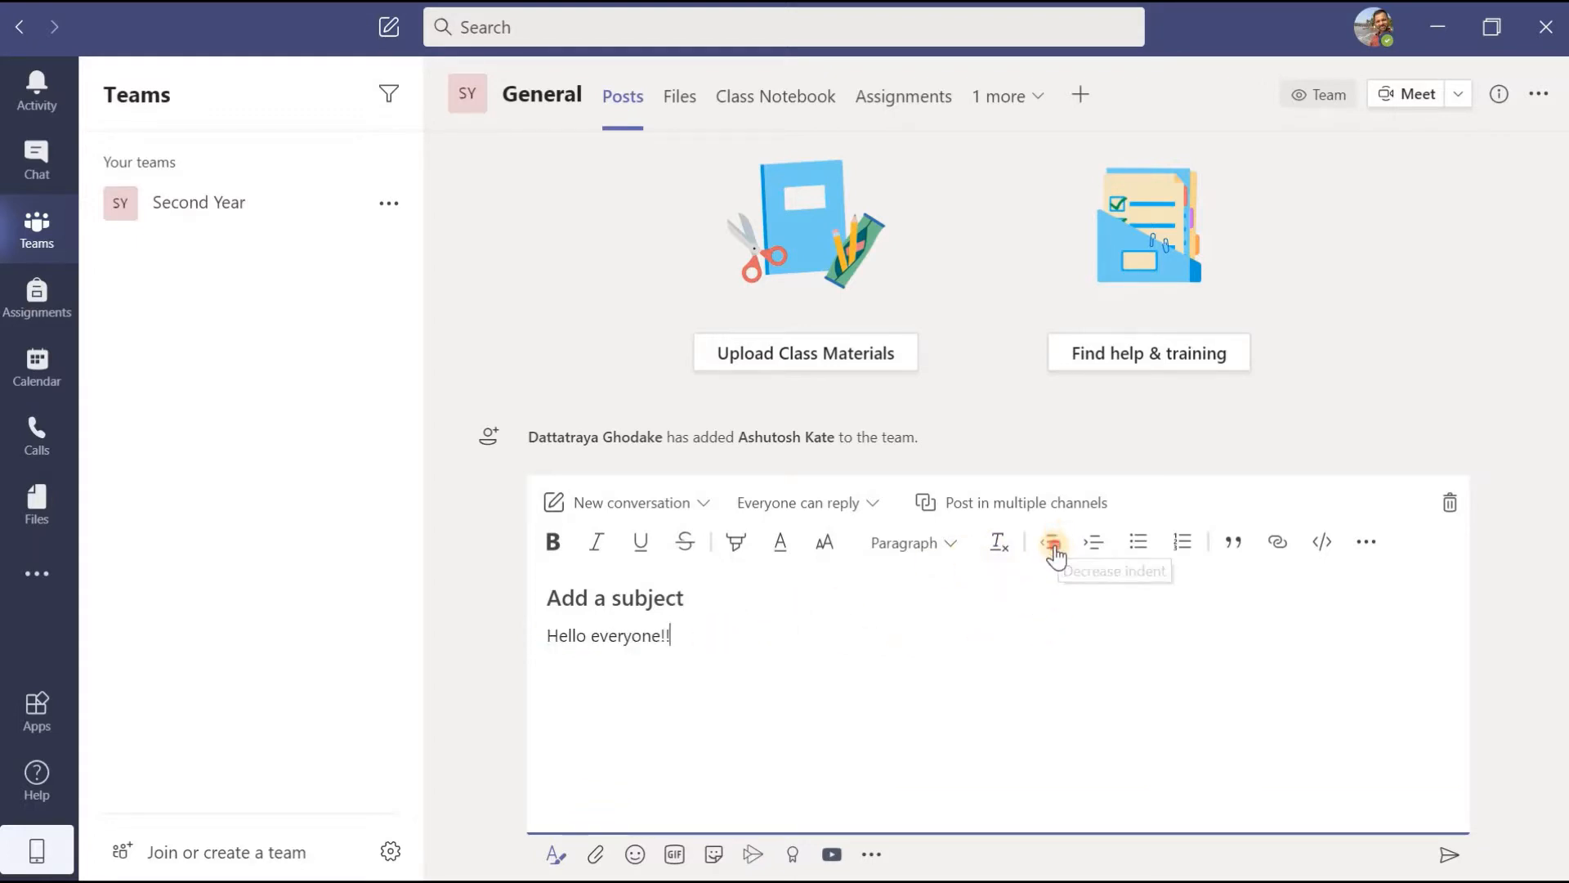
Step: Indent "Hello everyone!!" and format it as a numbered list item inside a quote, after trying a bulleted list
left_click(1093, 545)
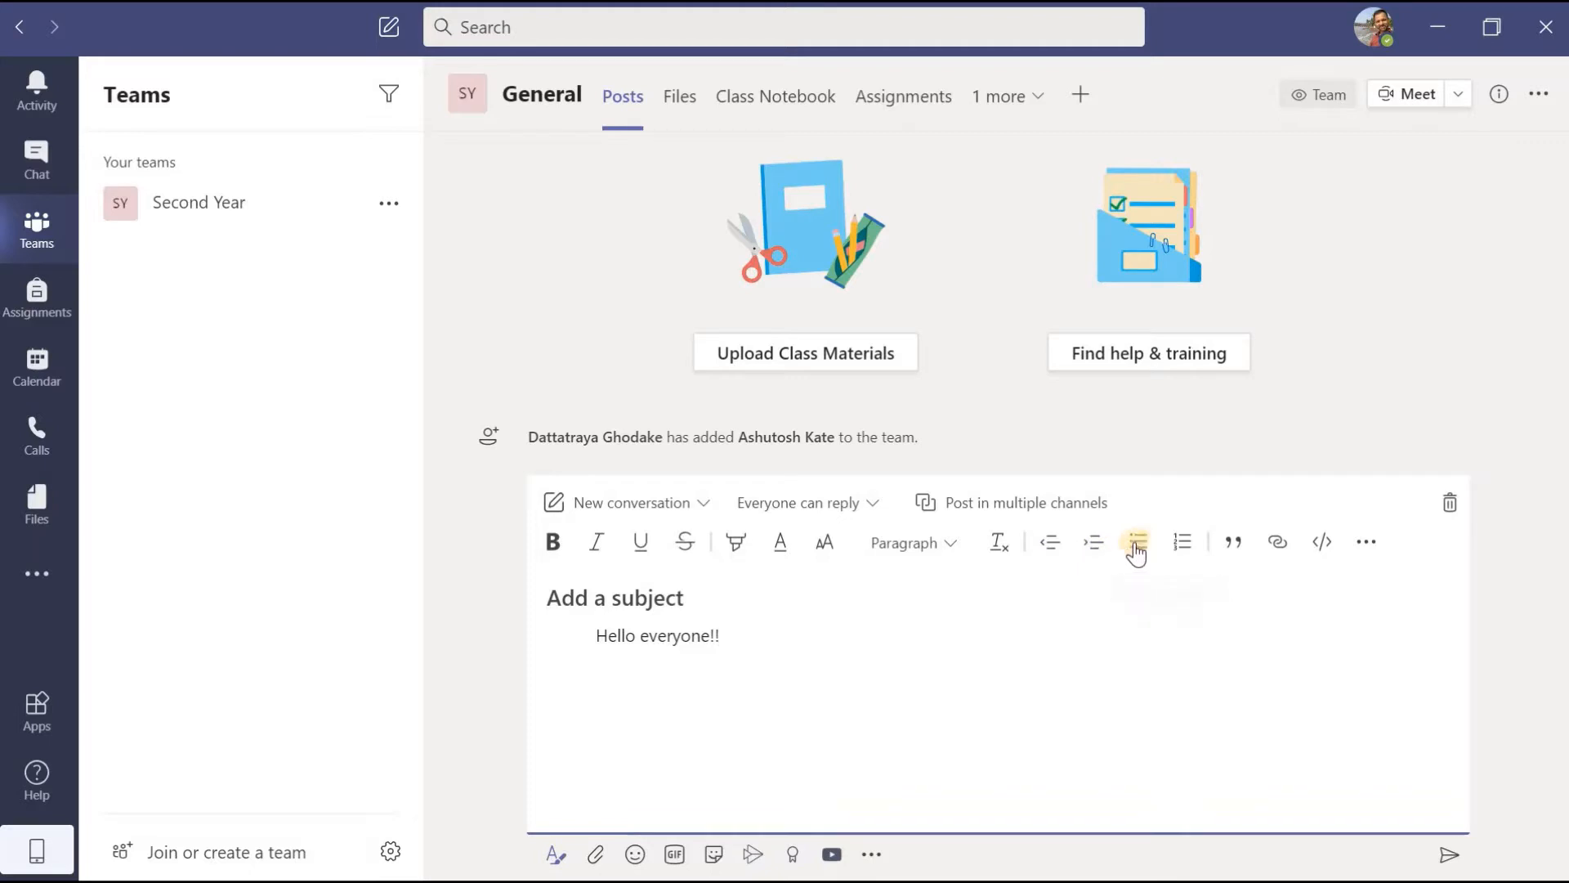
left_click(592, 635)
left_click(1141, 543)
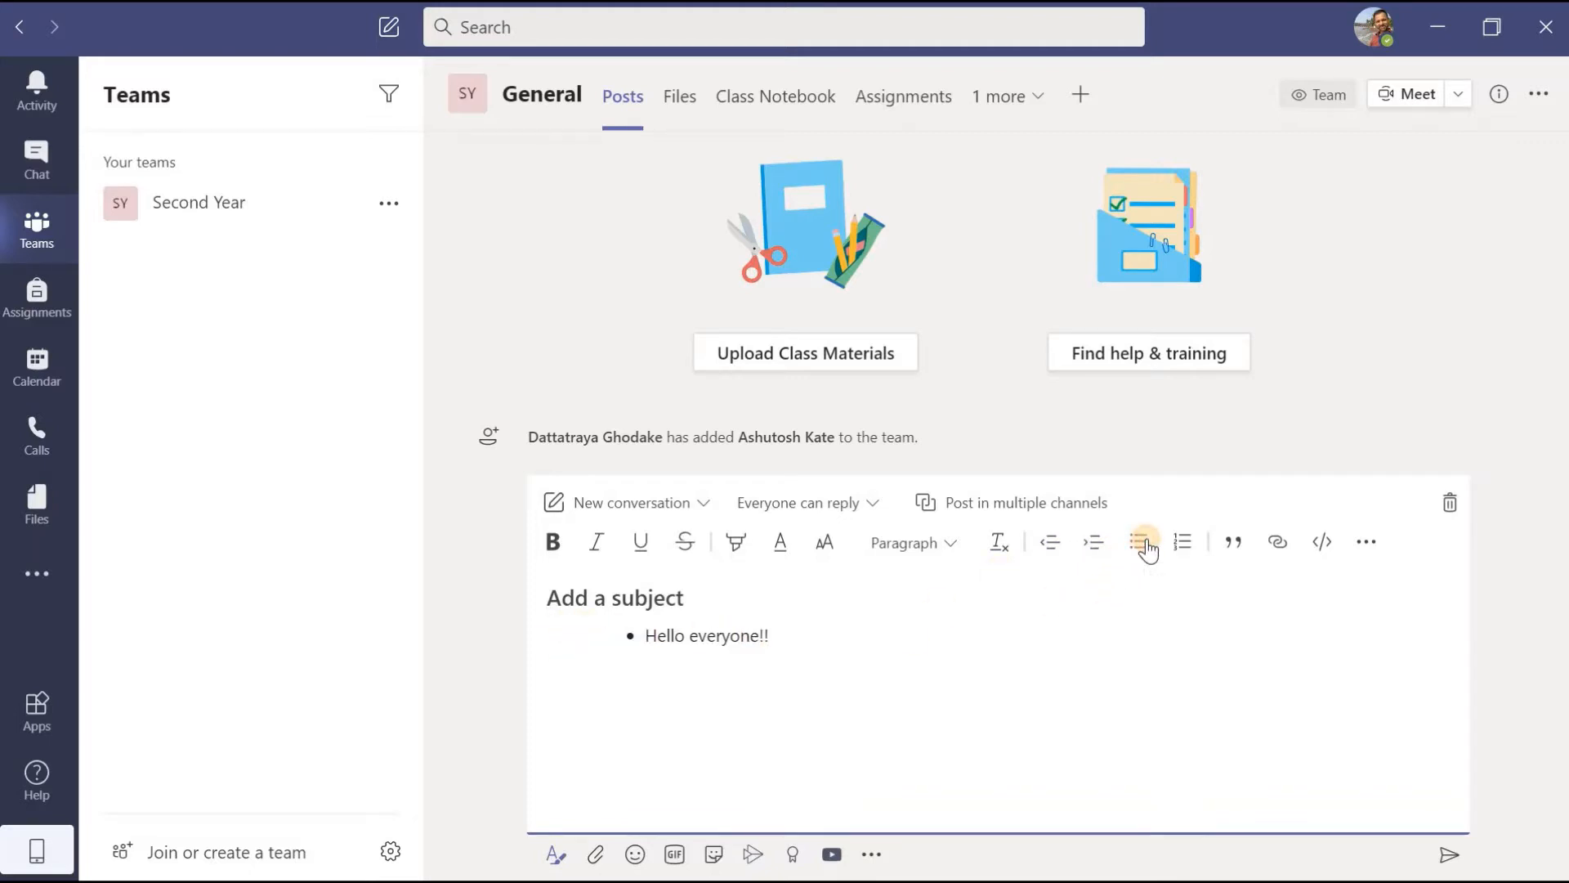
left_click(1179, 554)
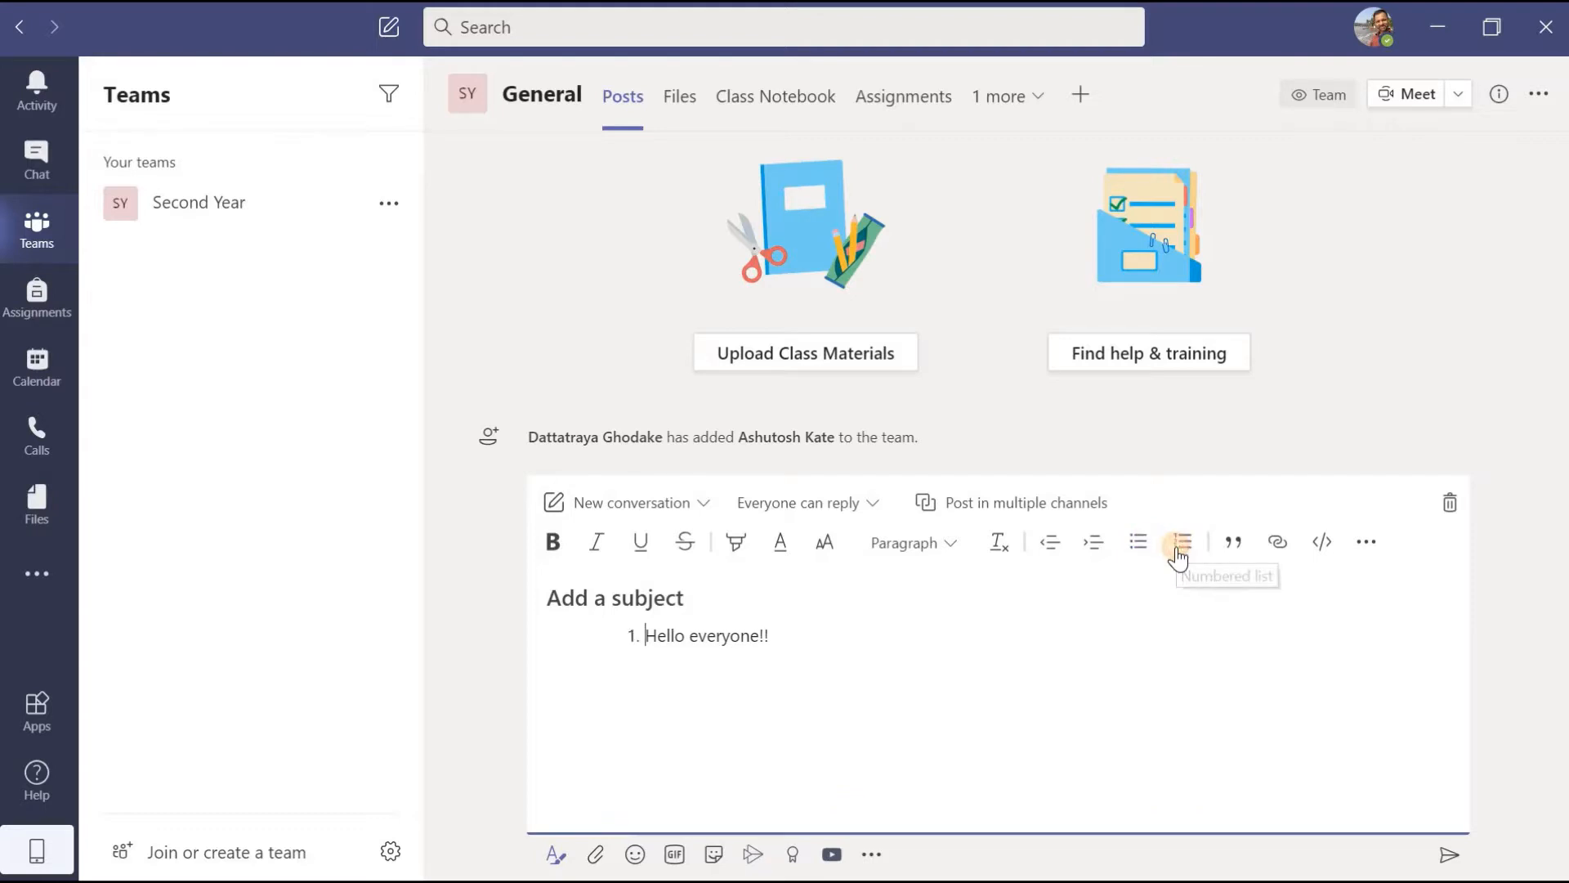
left_click(1230, 546)
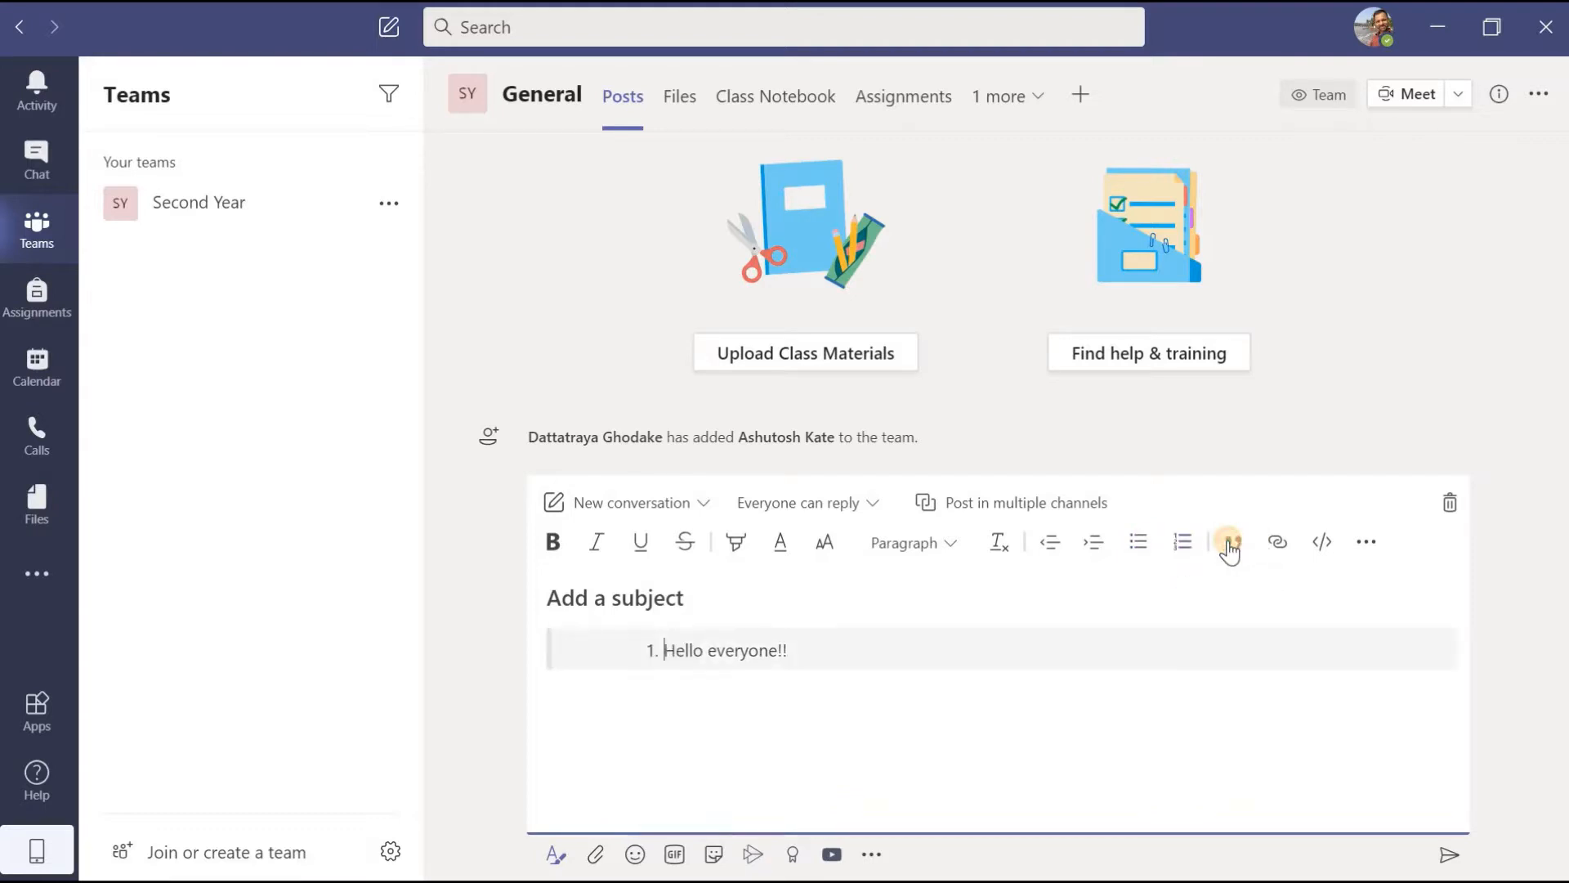
left_click(1280, 544)
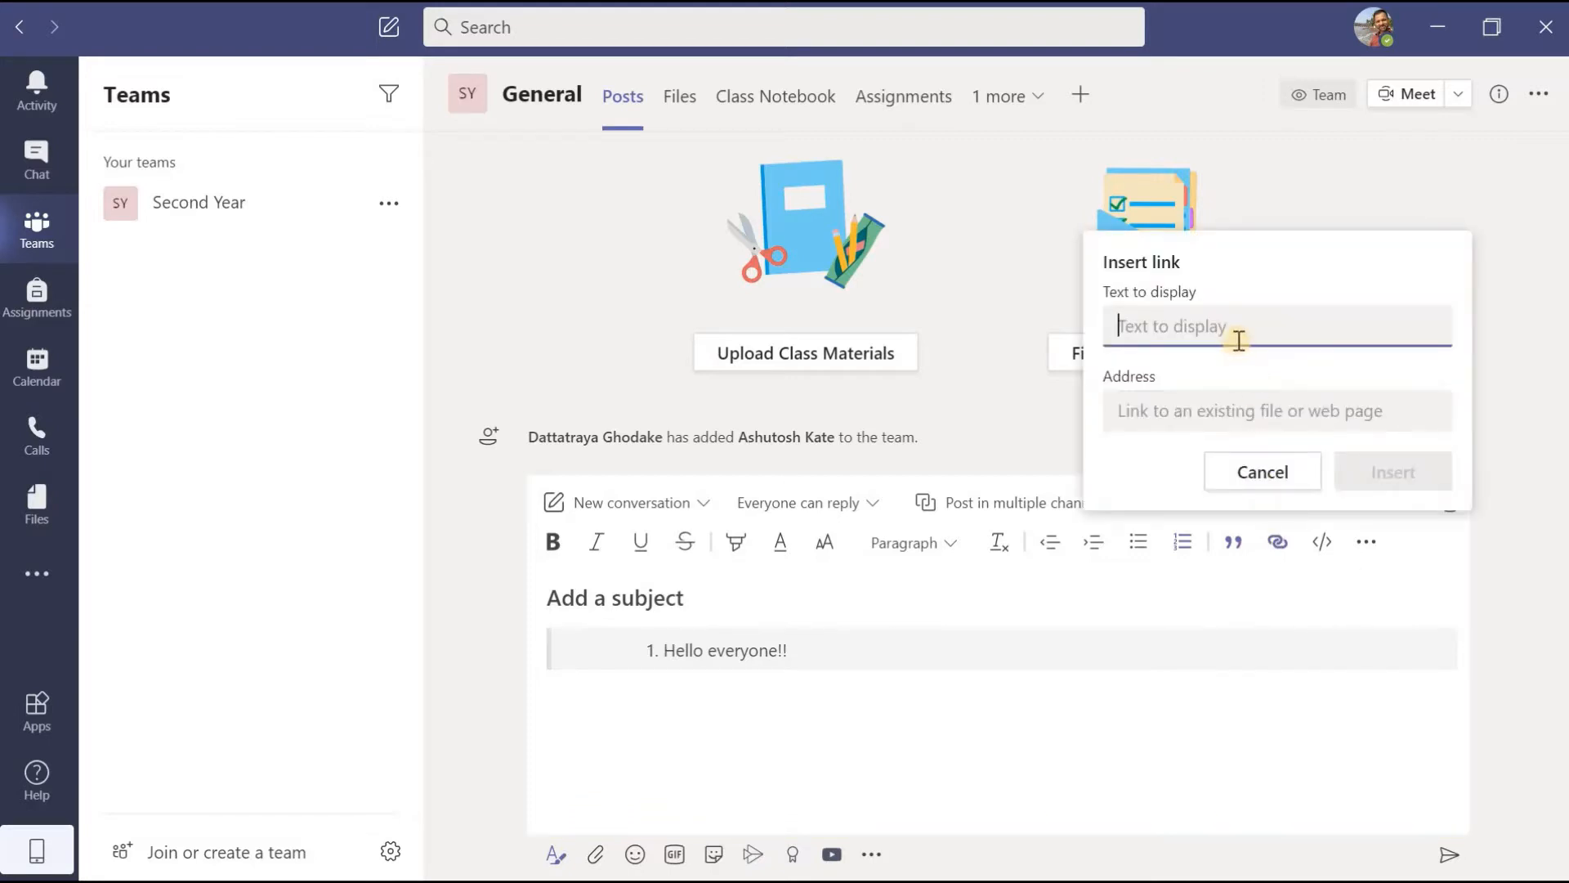
type("Hi")
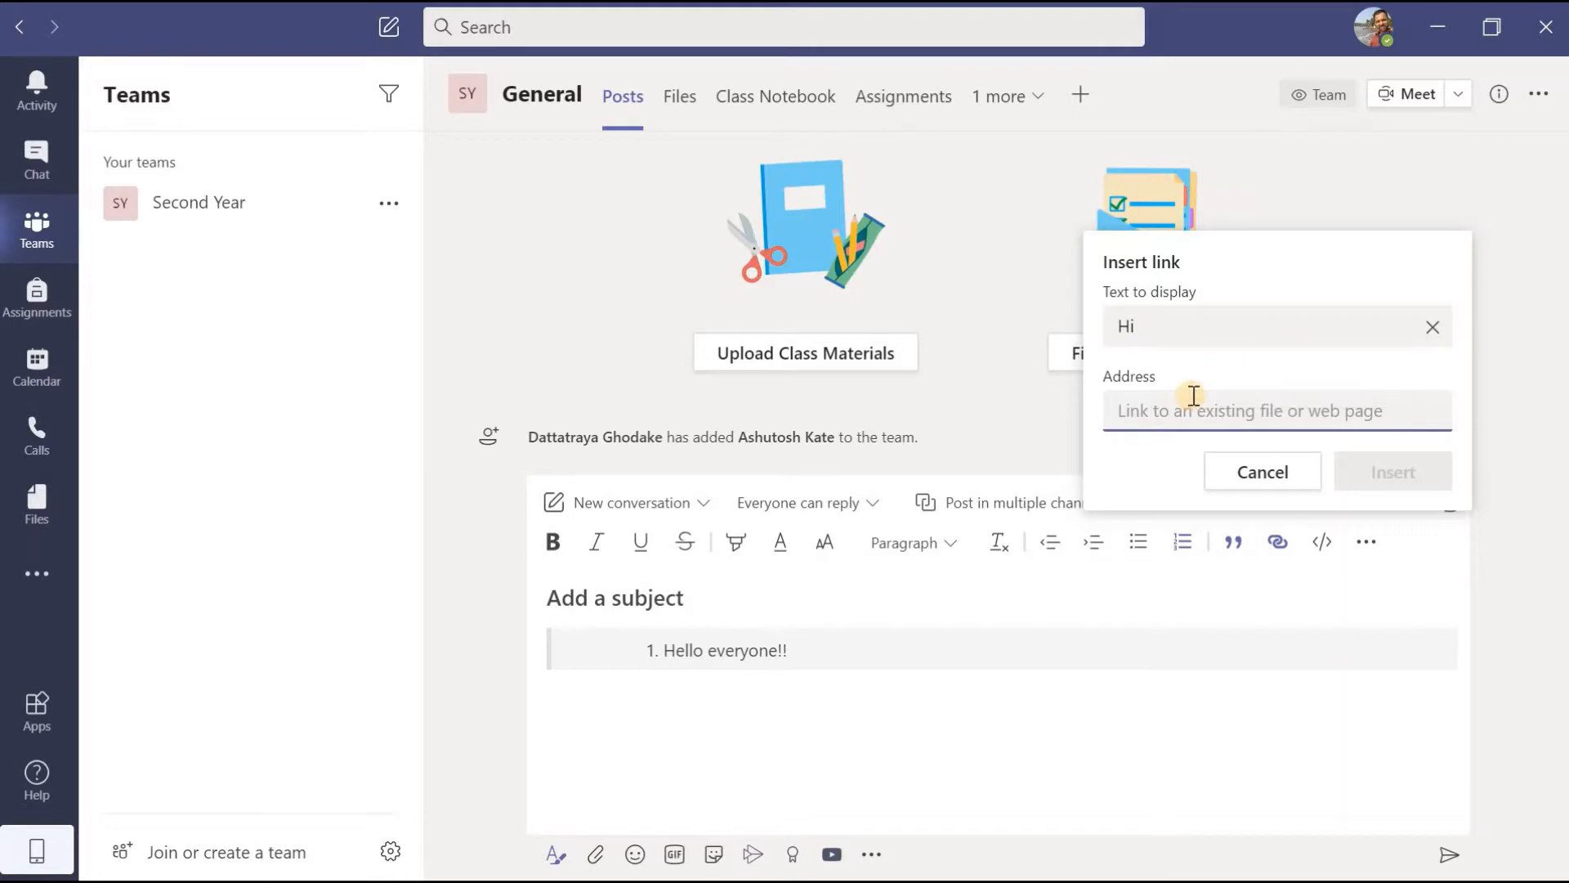
type("www.goo")
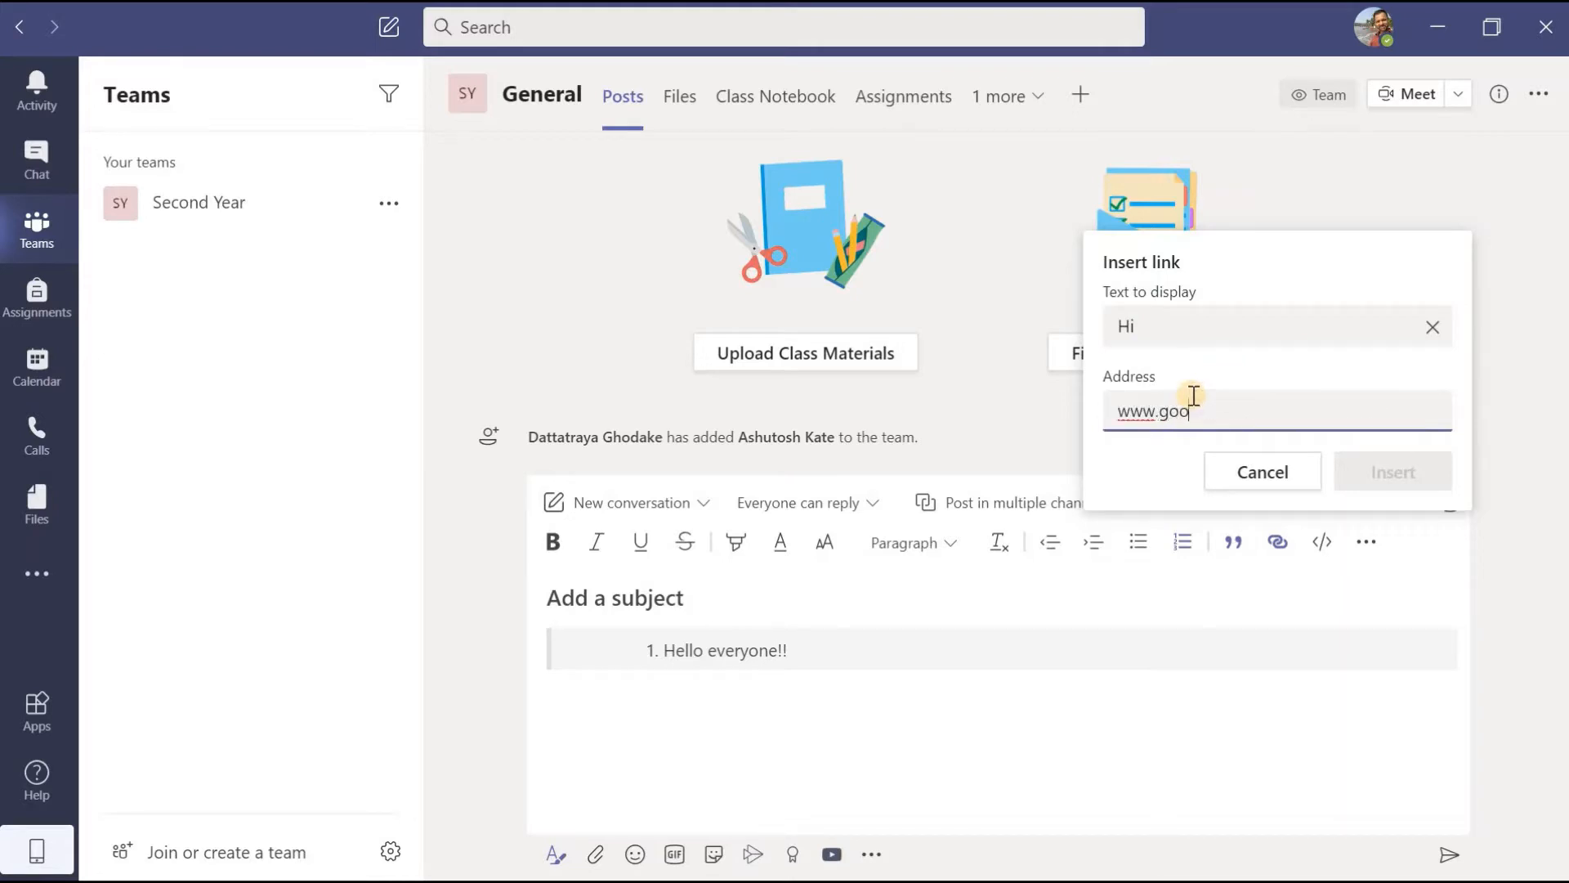
type("gle.com")
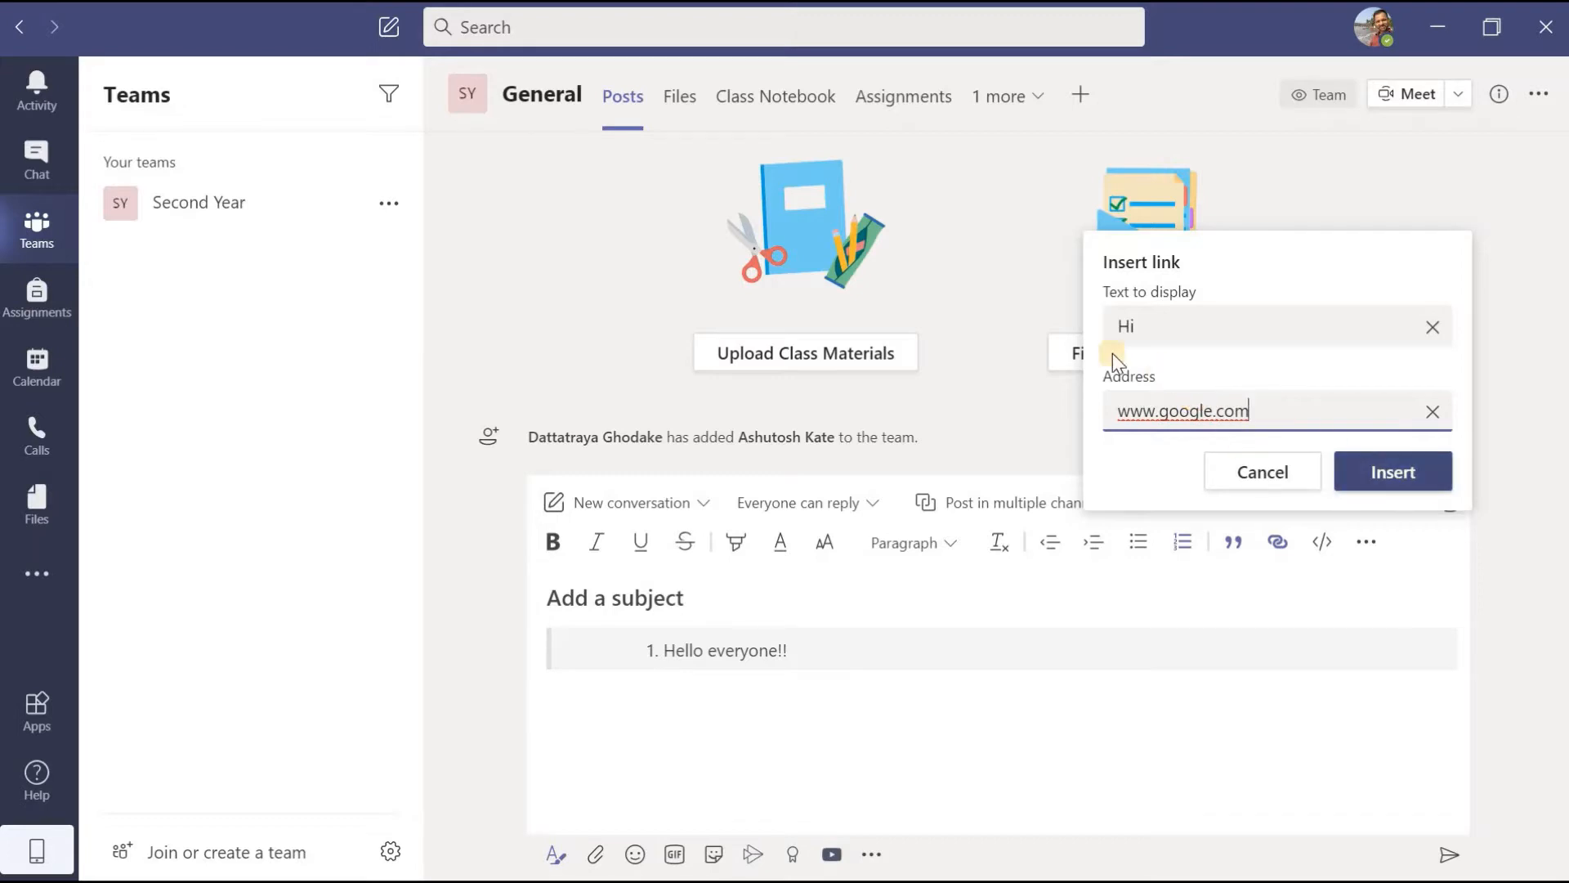
left_click(1407, 472)
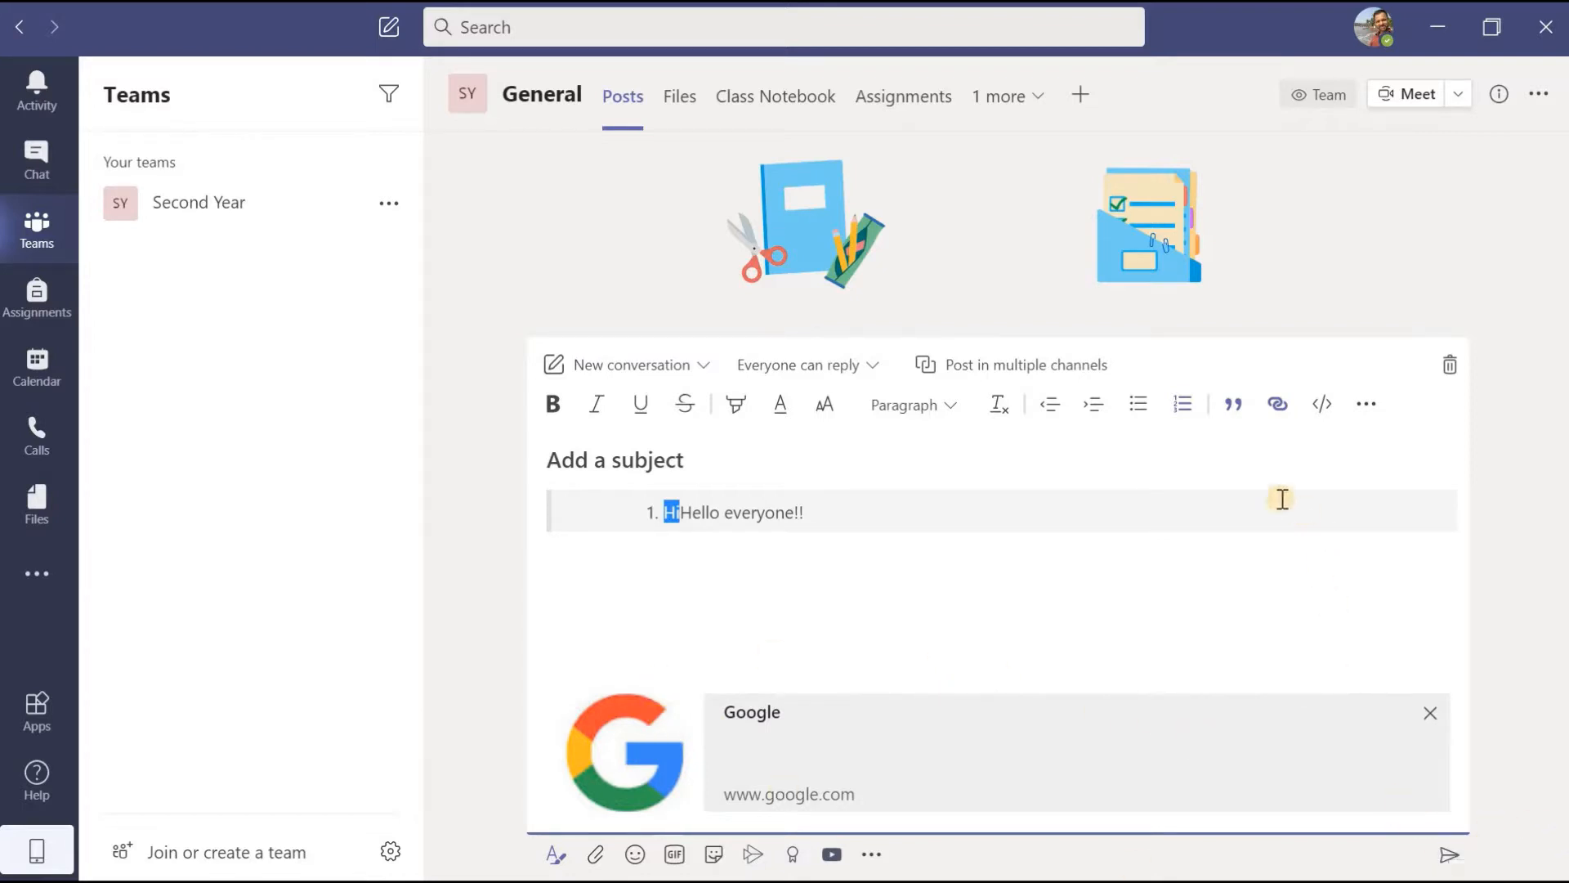
Step: Insert a horizontal rule in place of the selected "Hi" link text and review the additional formatting options
left_click(1364, 408)
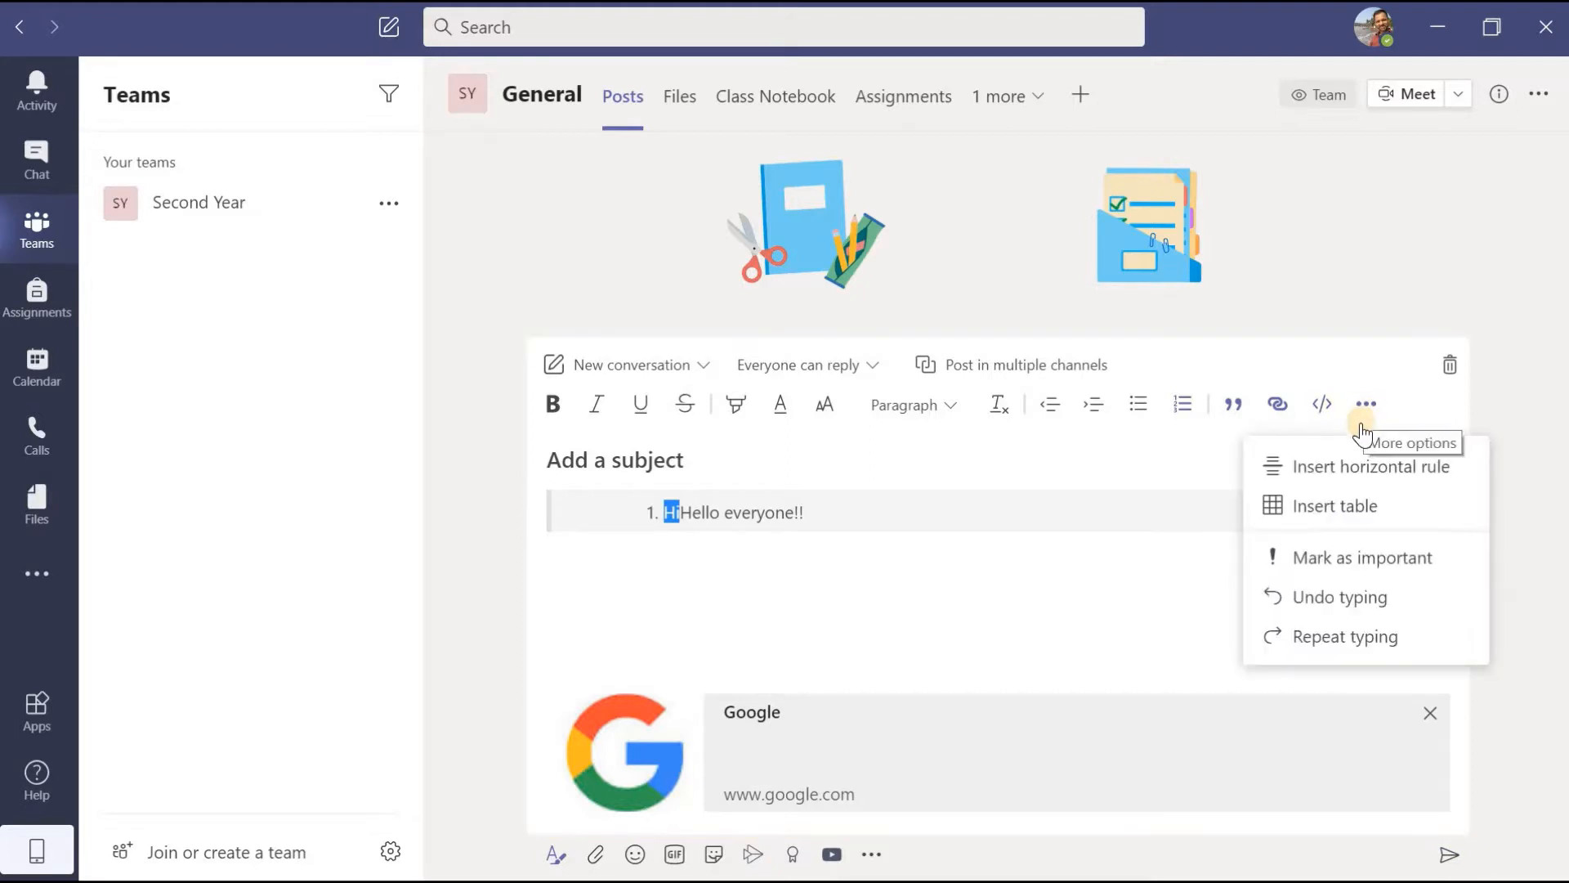
left_click(1354, 471)
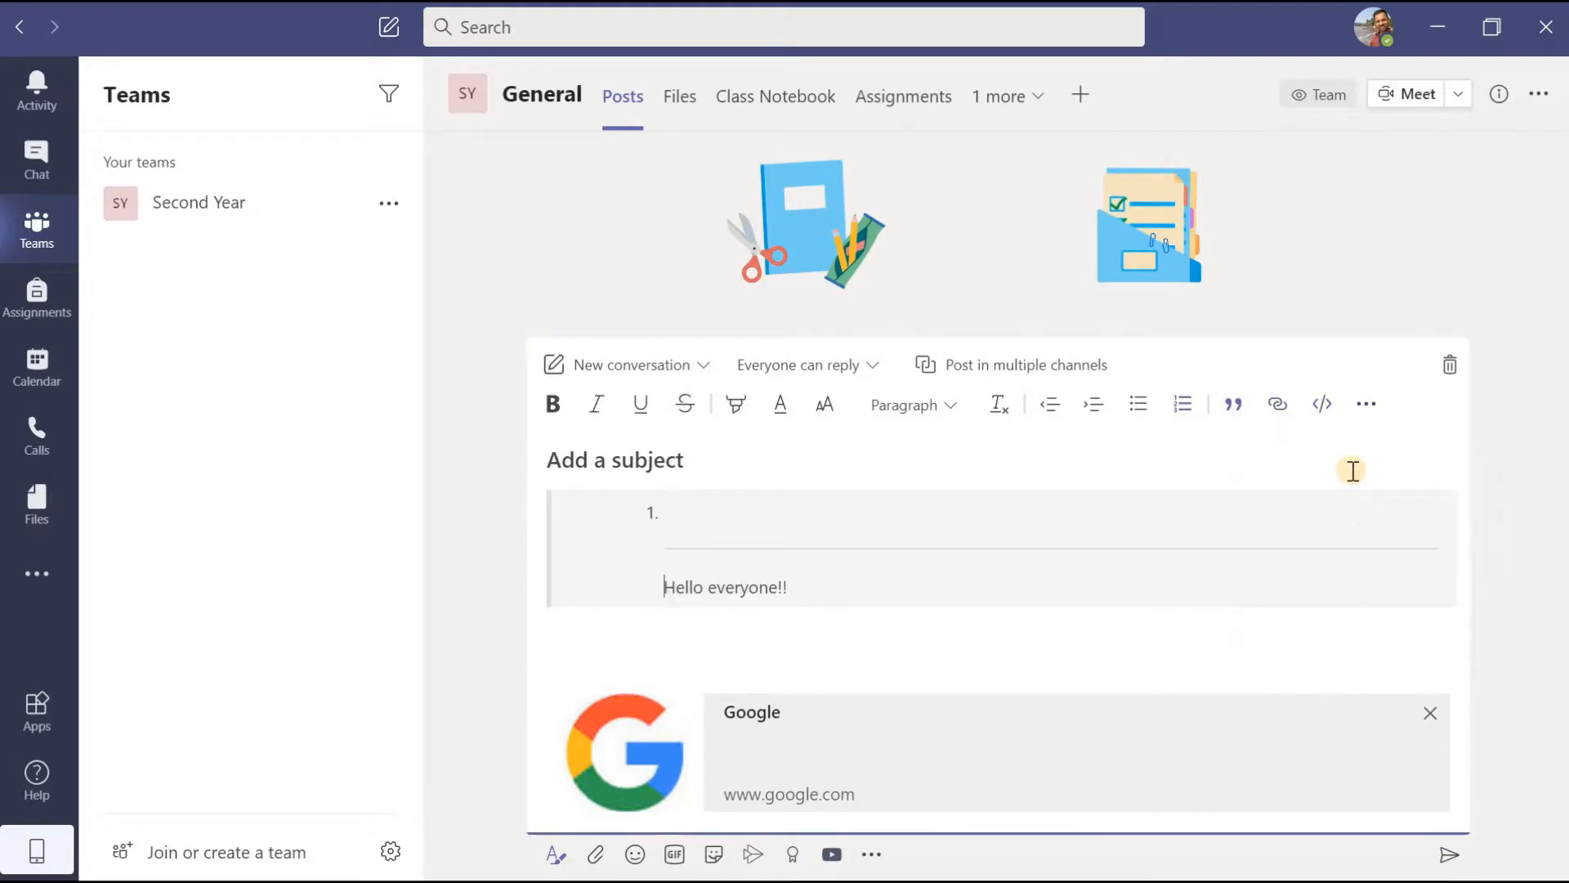
left_click(1369, 406)
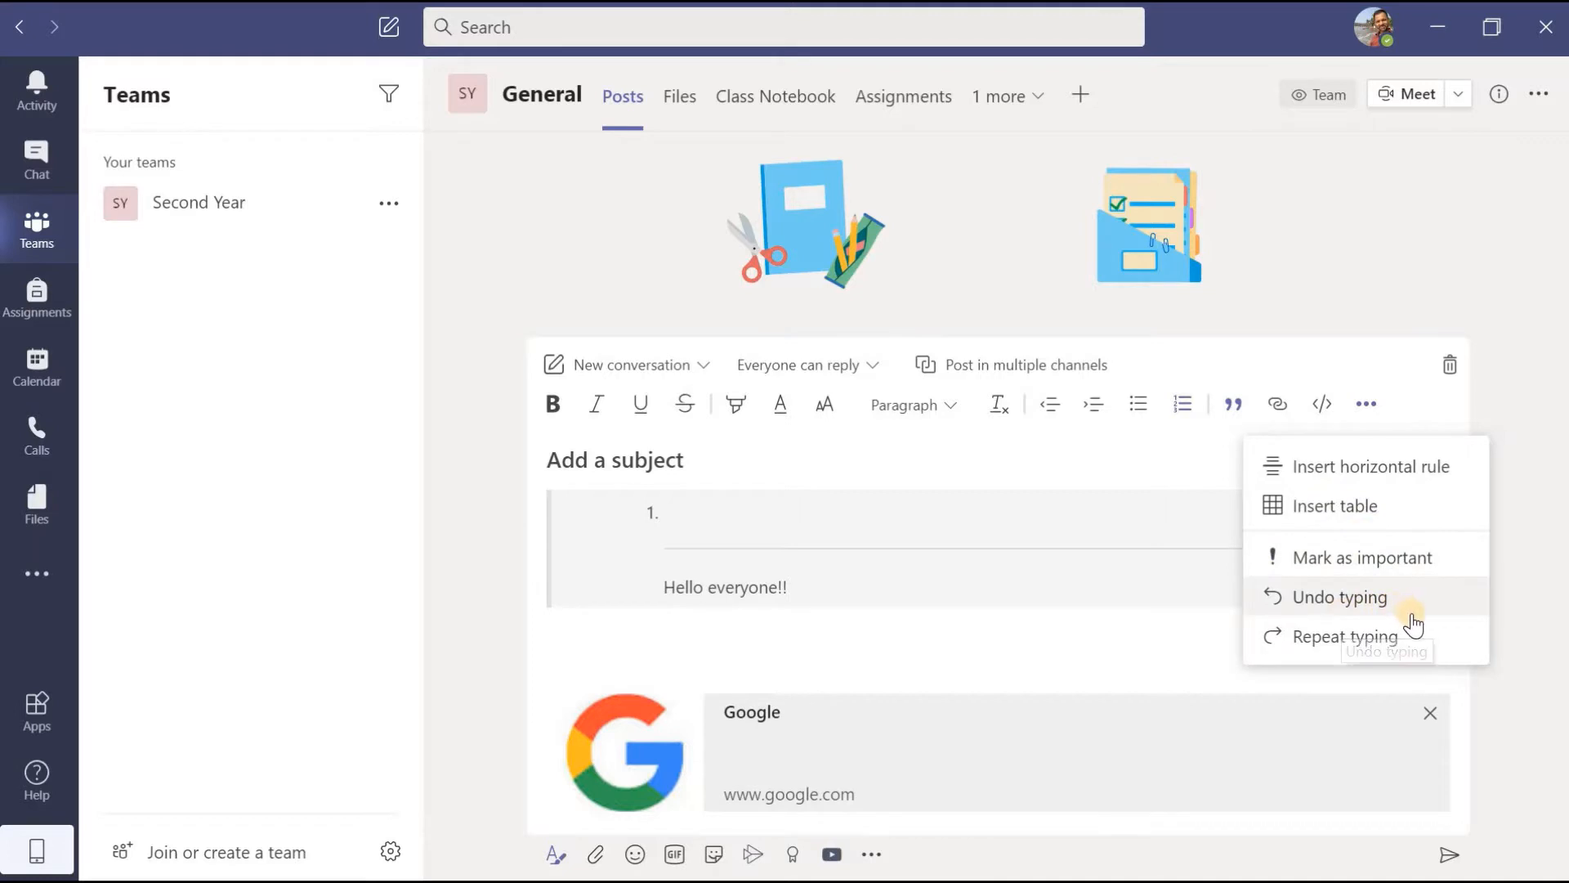
left_click(1475, 690)
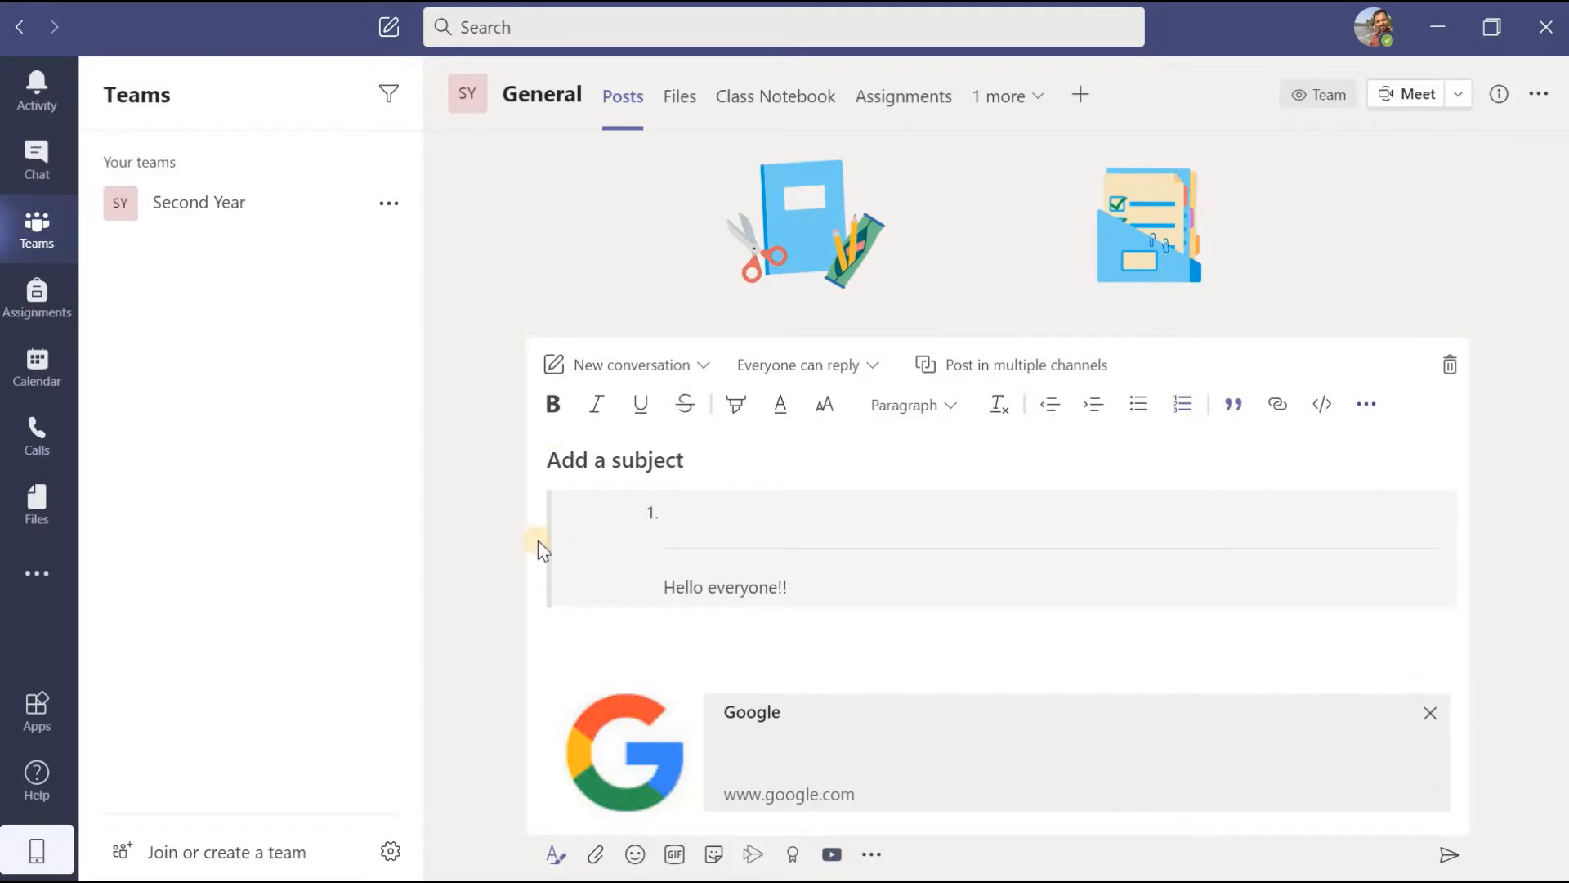
Step: Look through the file attachment, emoji, GIF and sticker choices available for the message
left_click(595, 856)
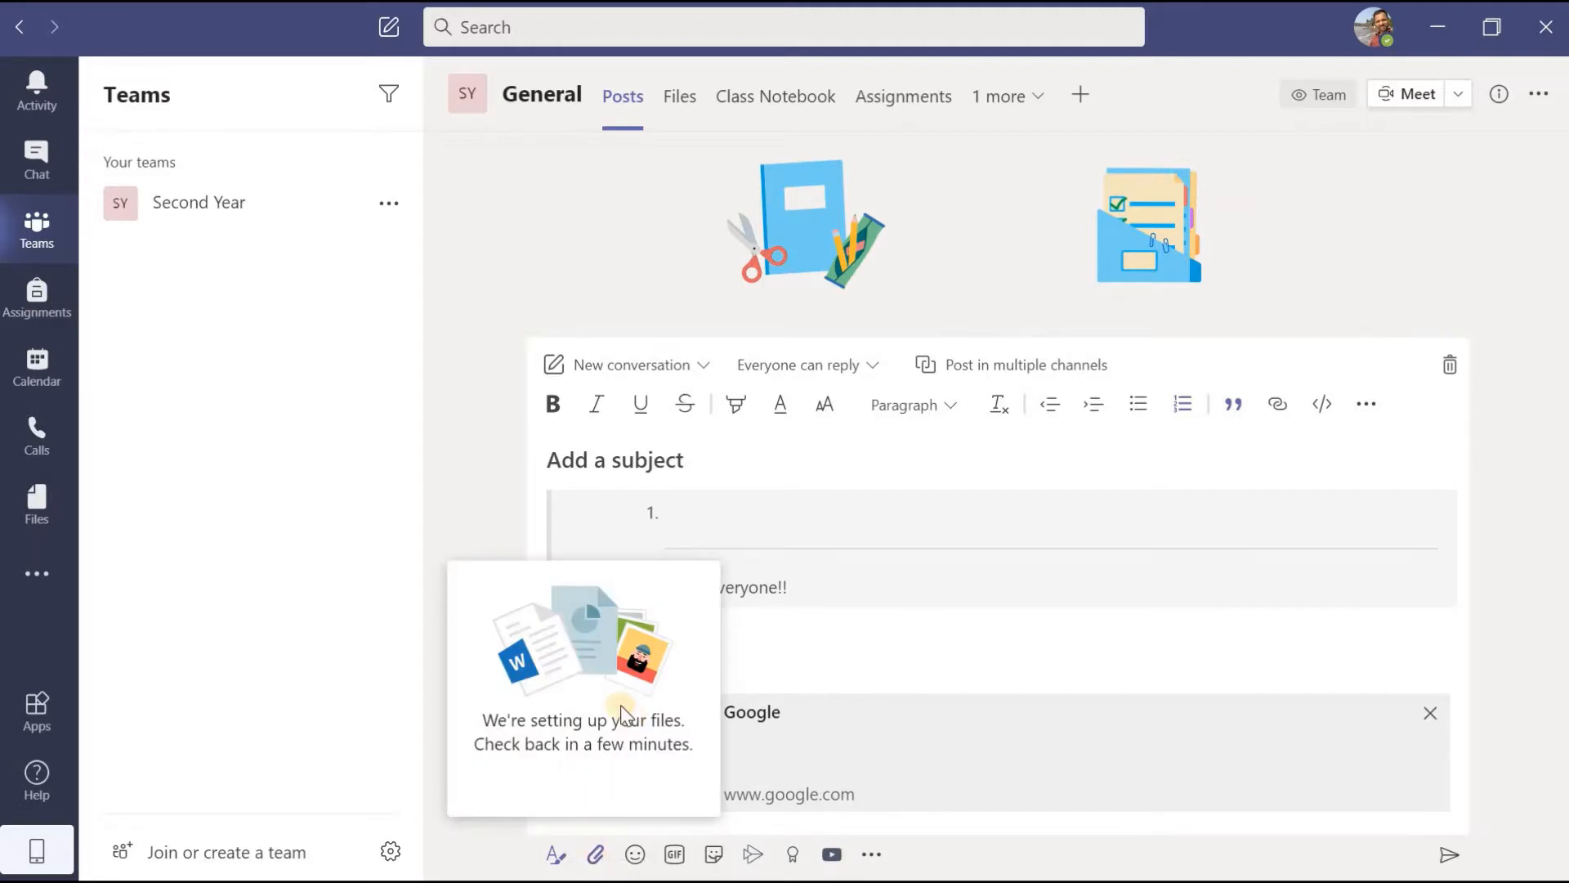
left_click(636, 856)
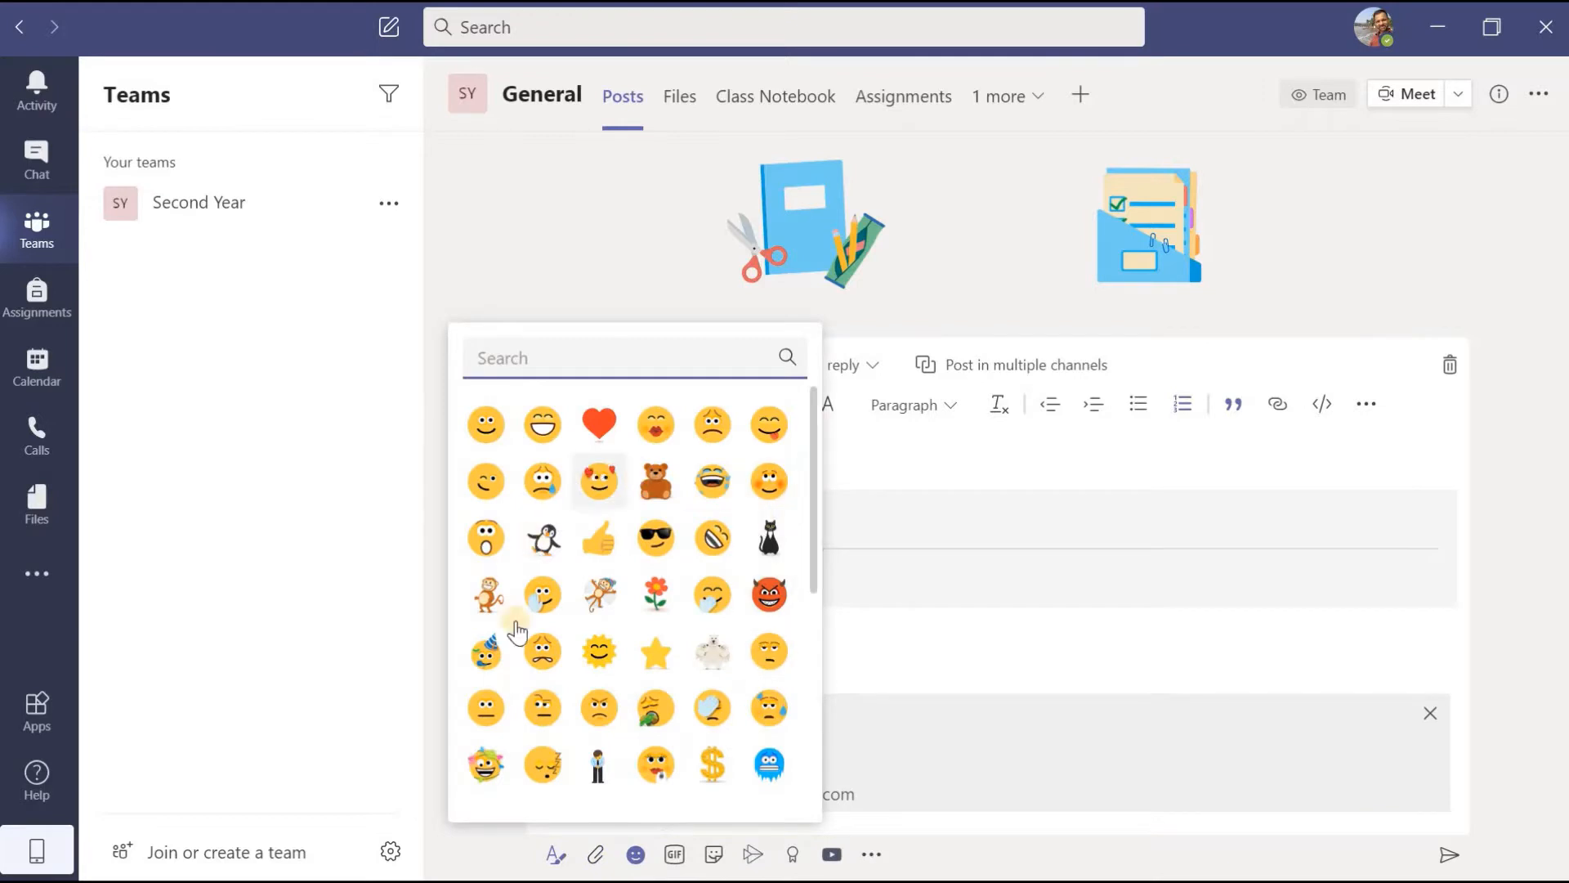
left_click(678, 859)
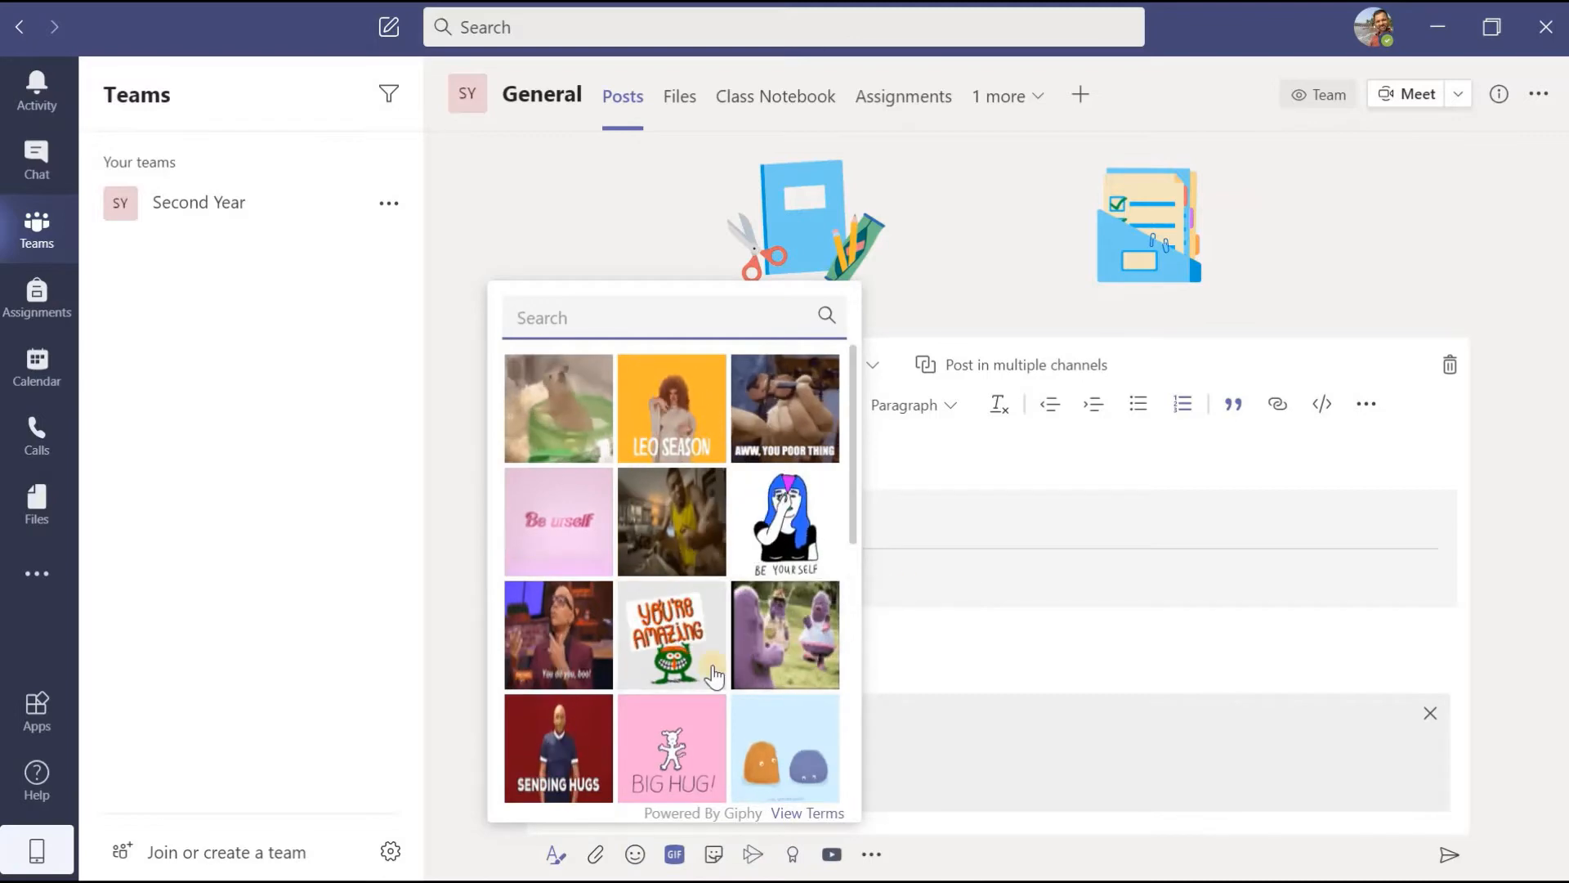
left_click(714, 855)
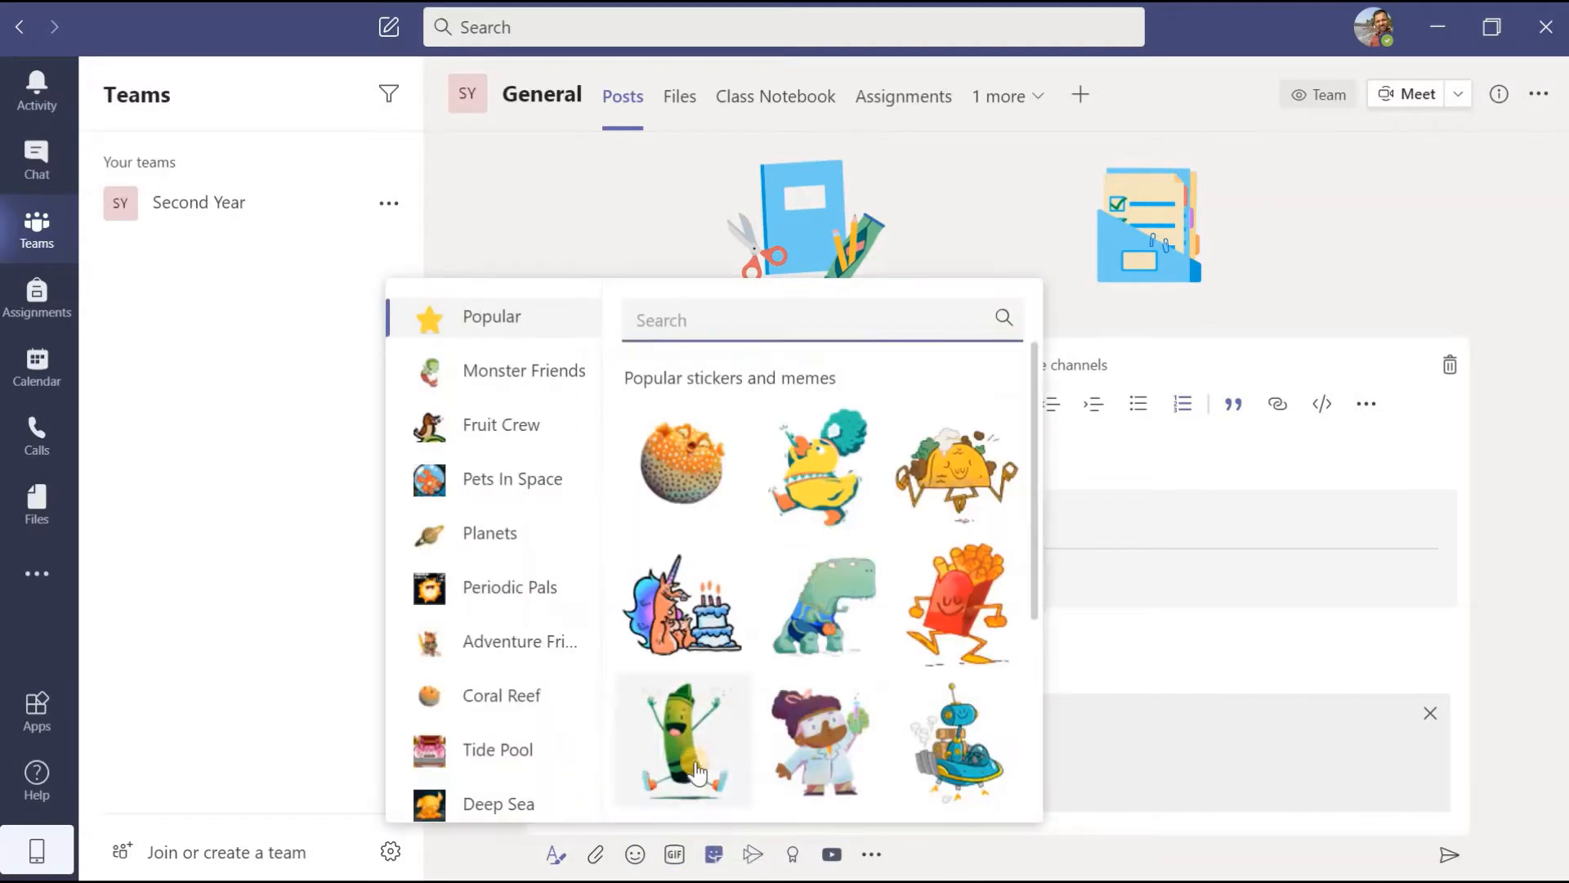
scroll(546, 609, "down", 5)
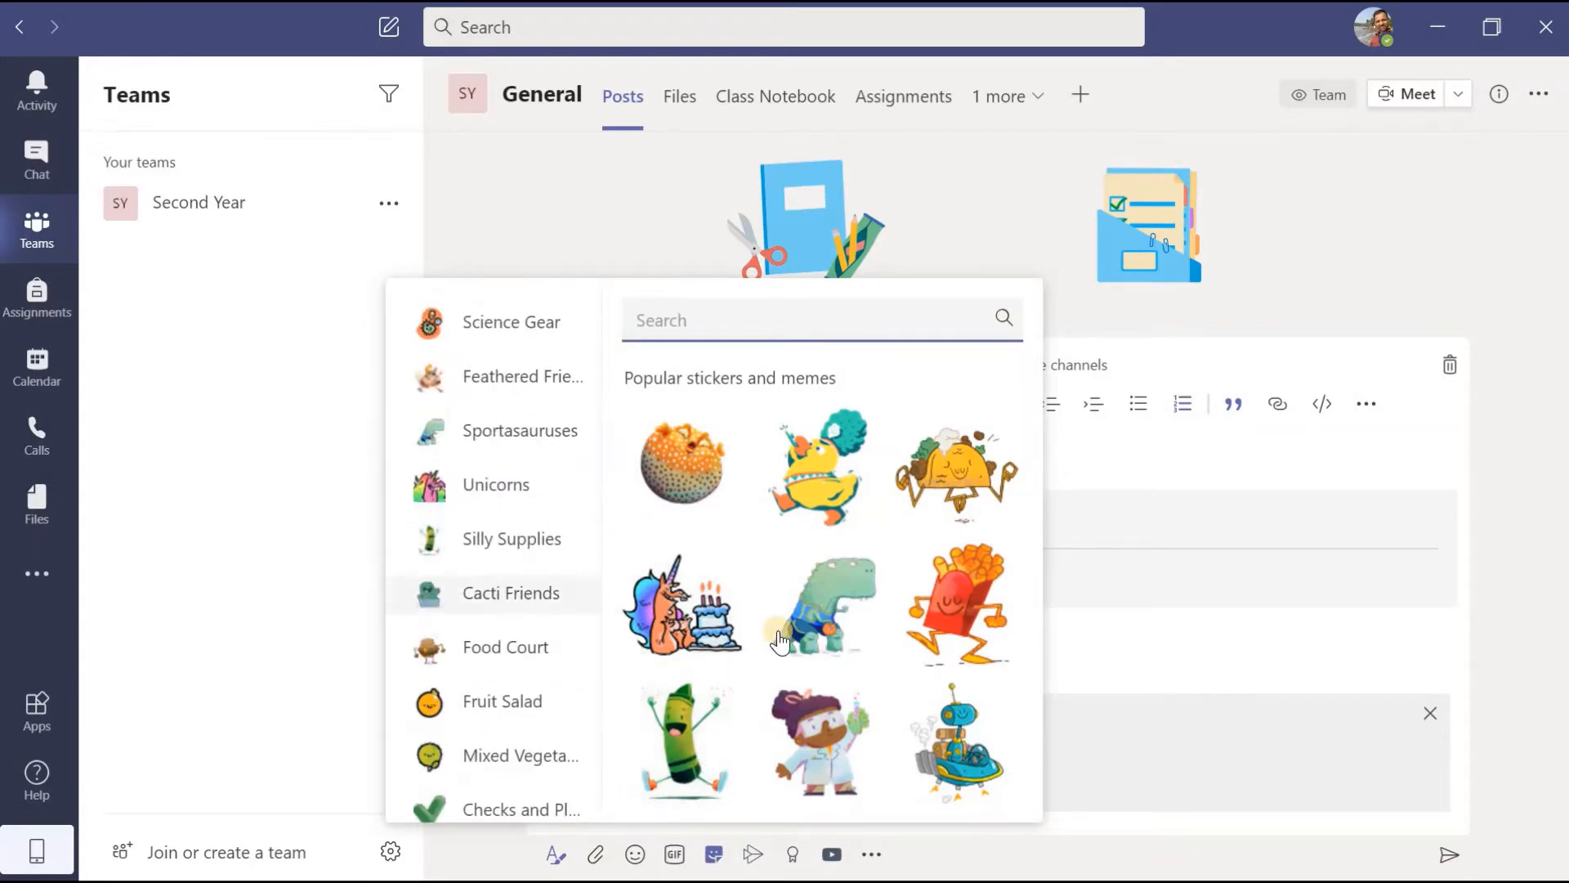
scroll(782, 647, "down", 3)
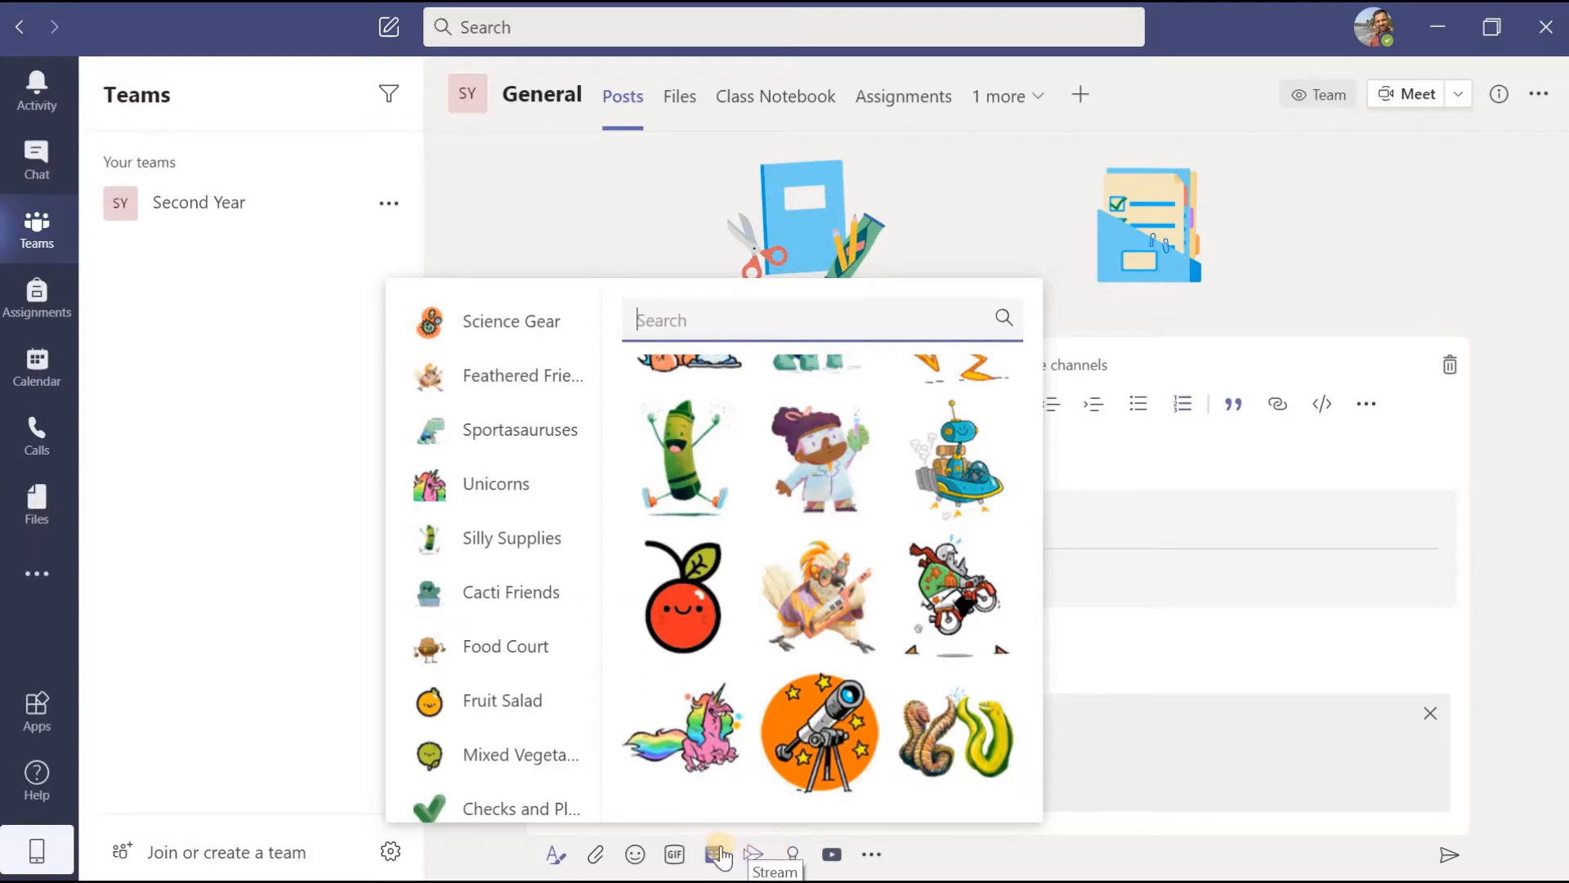
Step: Search YouTube for "llagt", add the video "How to Write Research Manuscript: Current Protocols" to the message, and send it
left_click(829, 853)
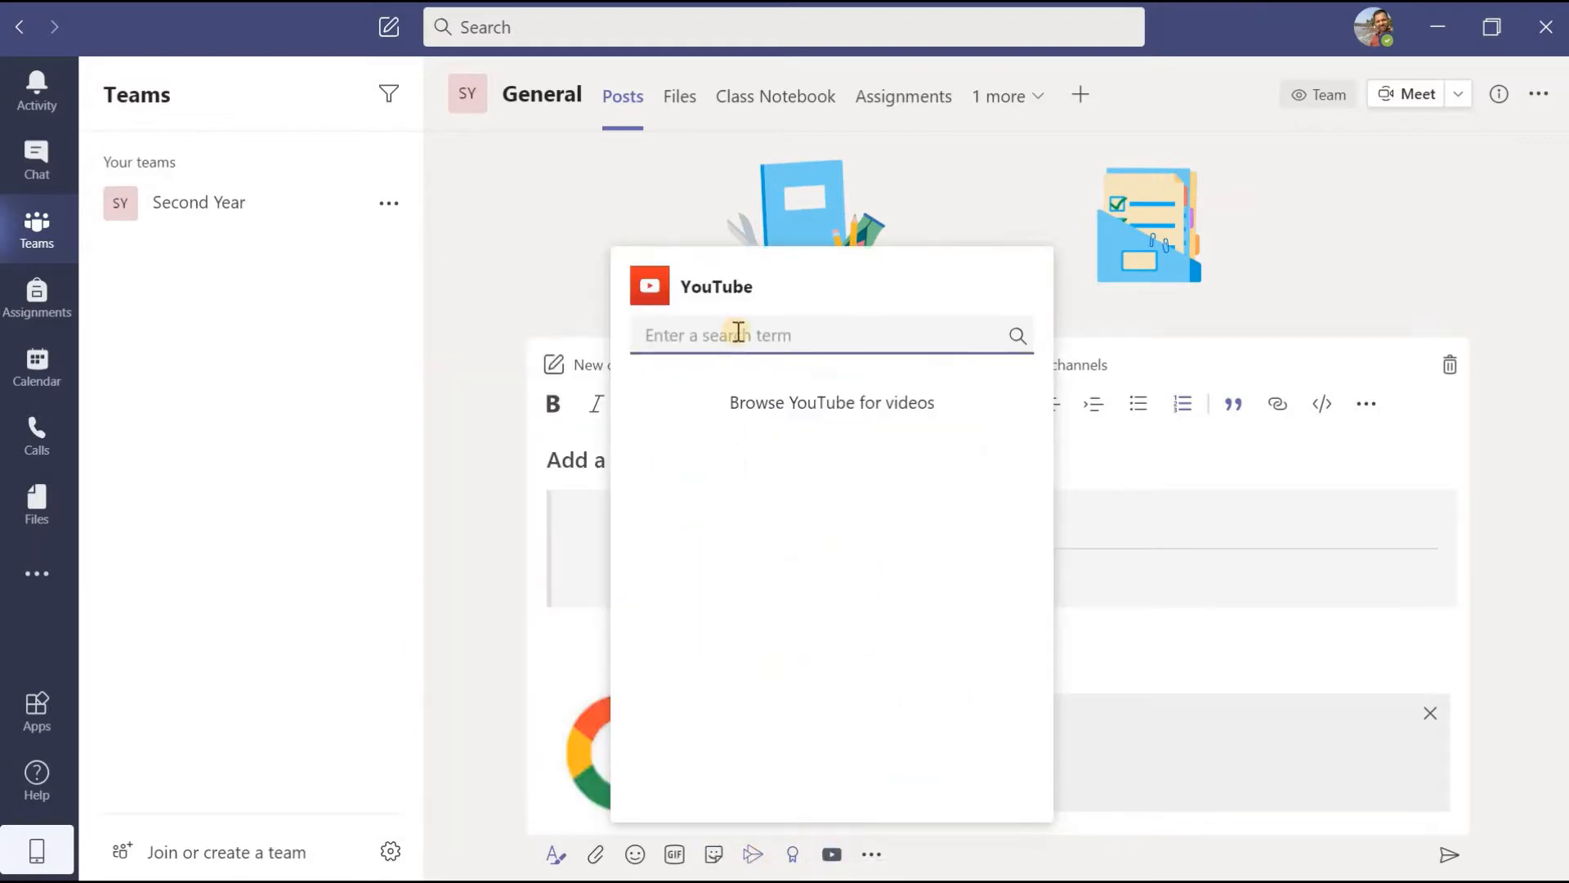
type("lla")
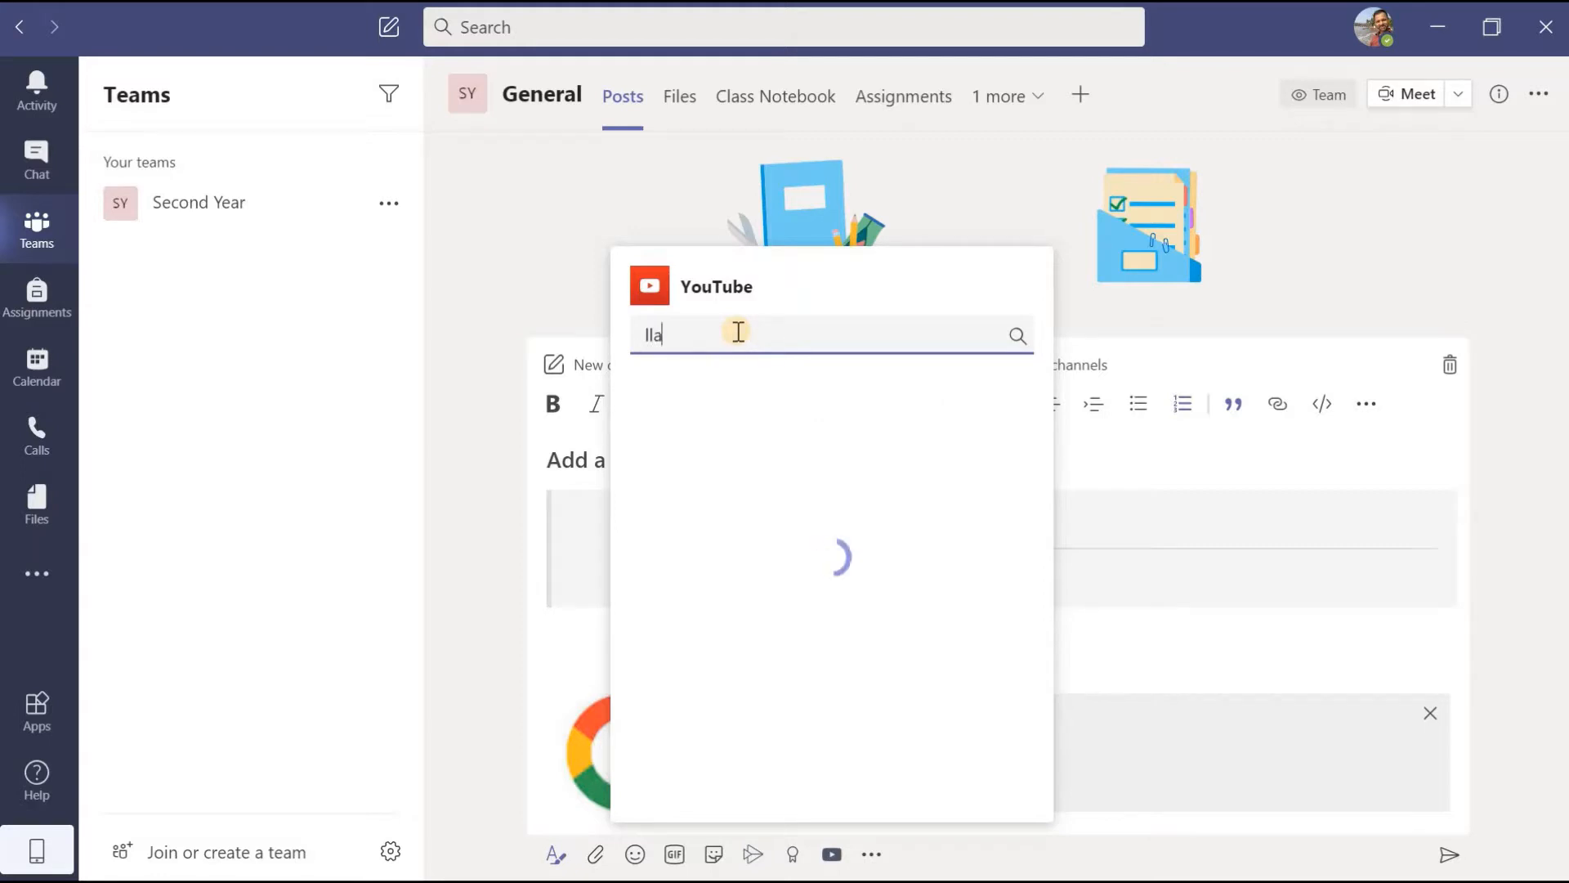
type("gt")
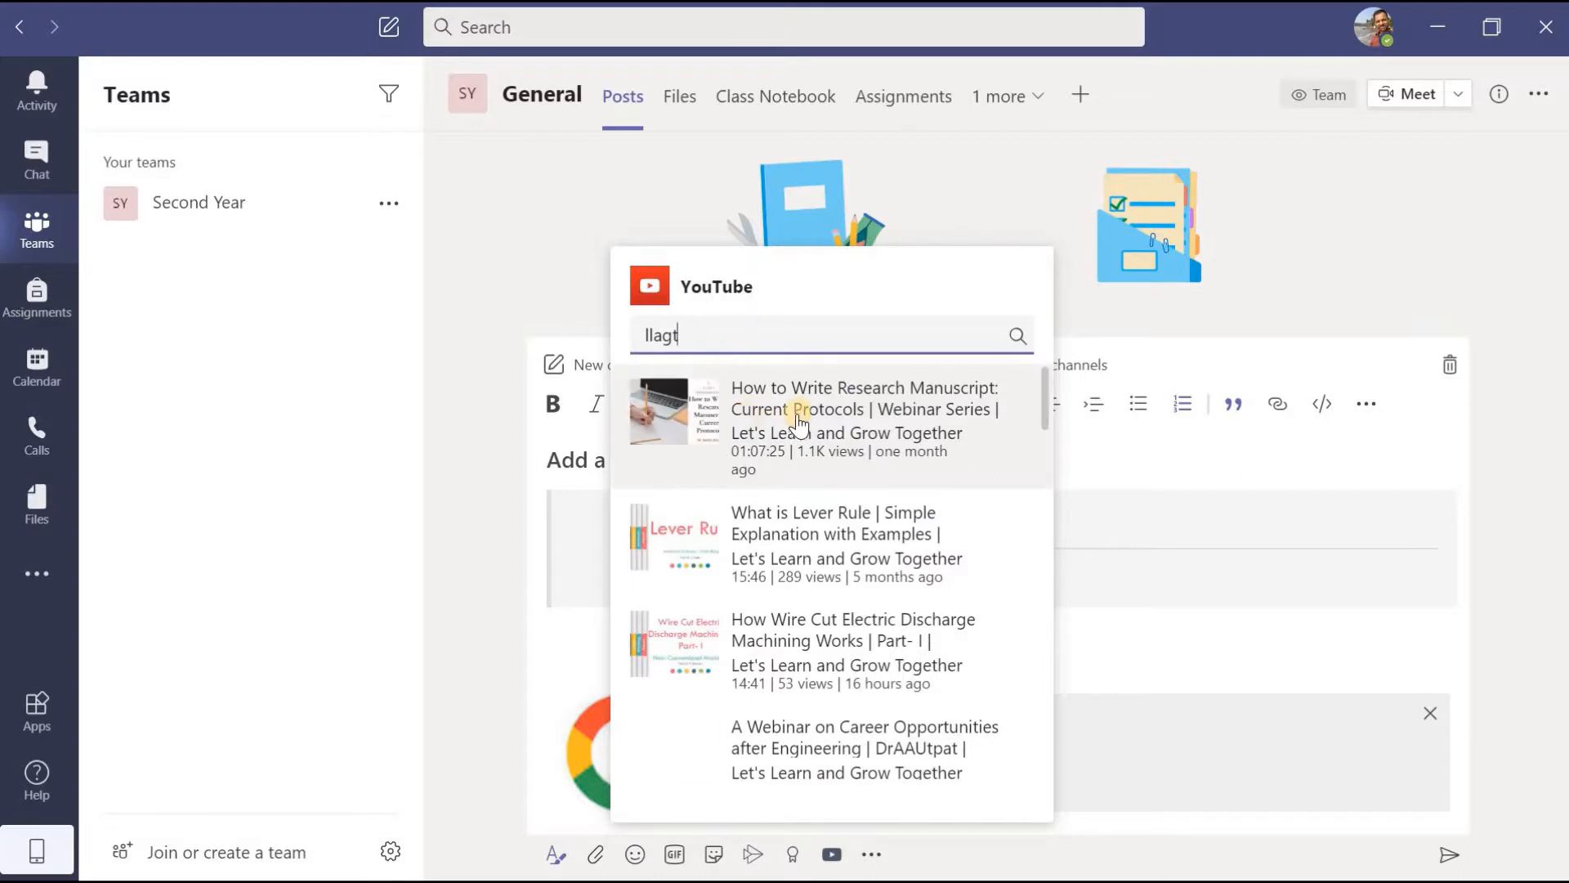
left_click(798, 413)
scroll(982, 639, "down", 5)
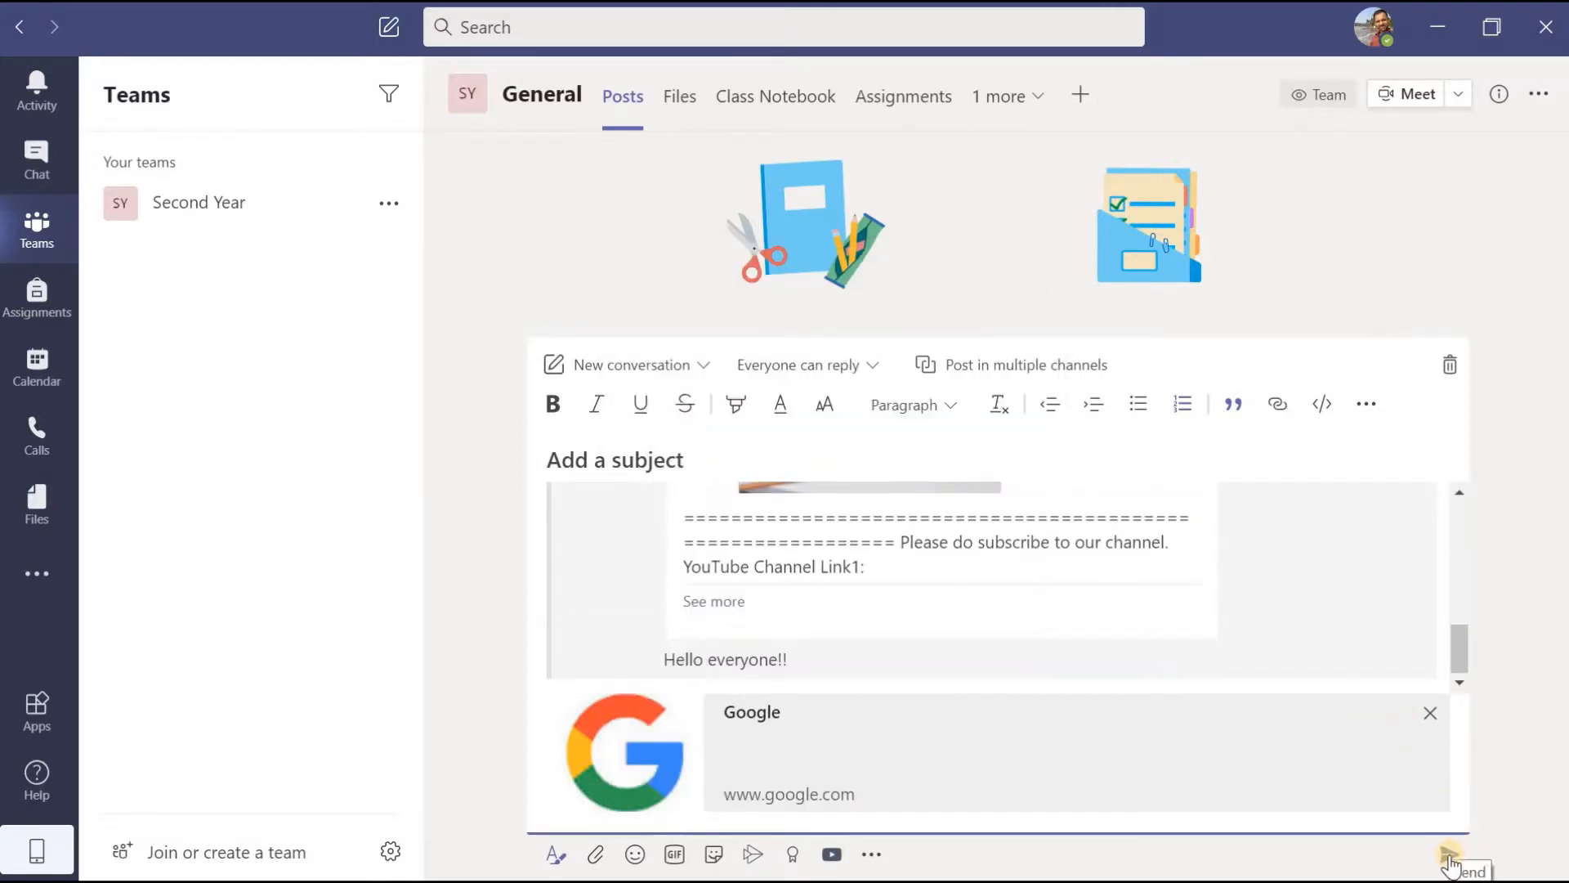
left_click(1449, 854)
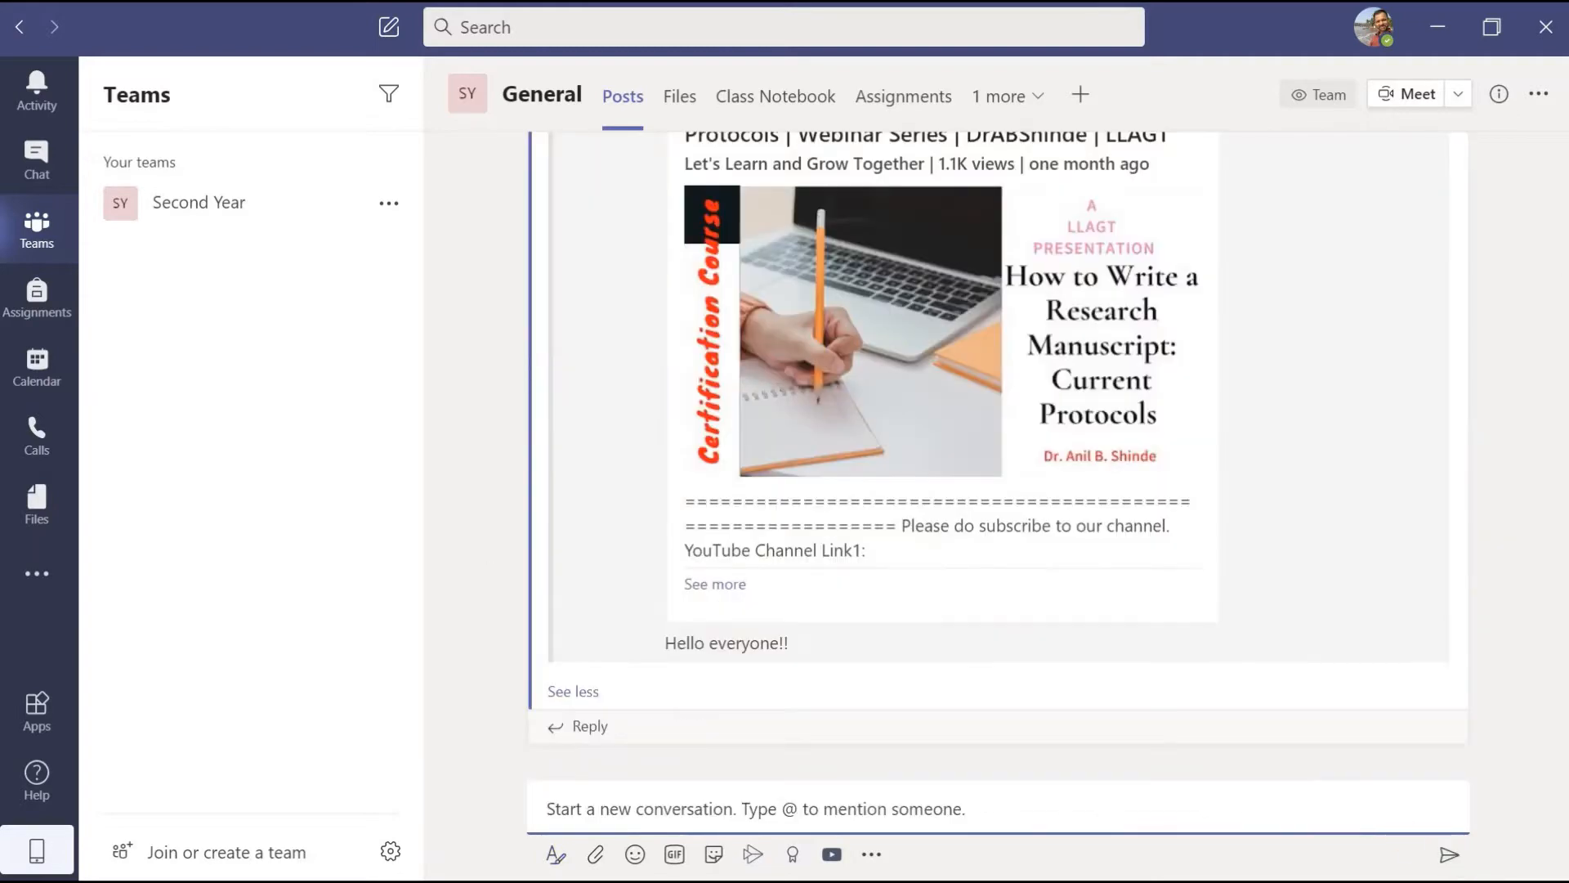
Step: Save the message just posted in the General channel
scroll(984, 666, "up", 3)
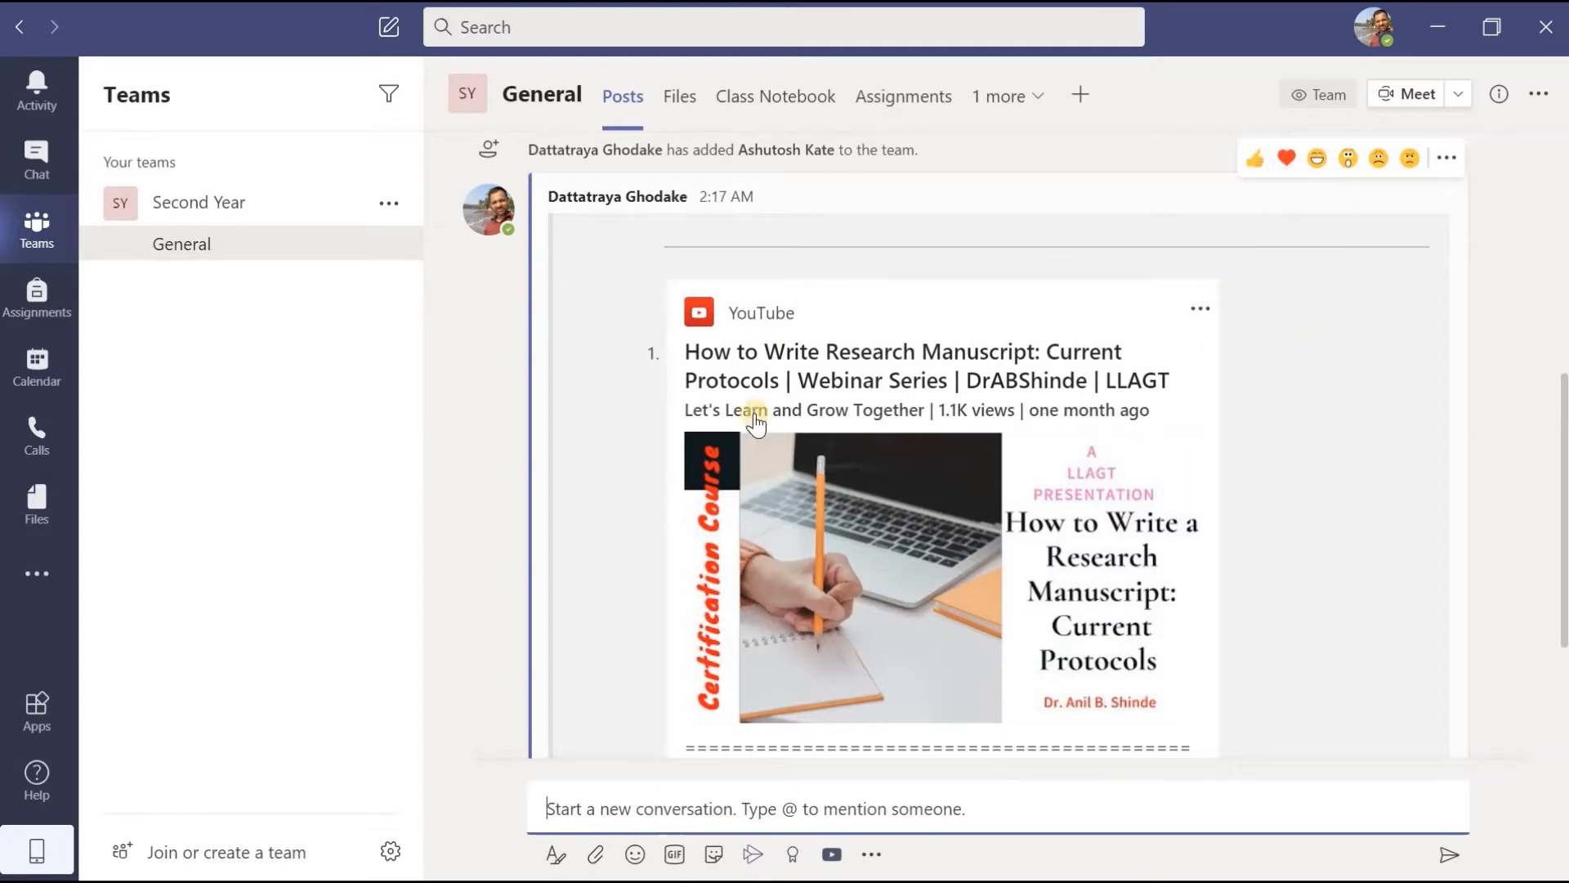
left_click(1448, 160)
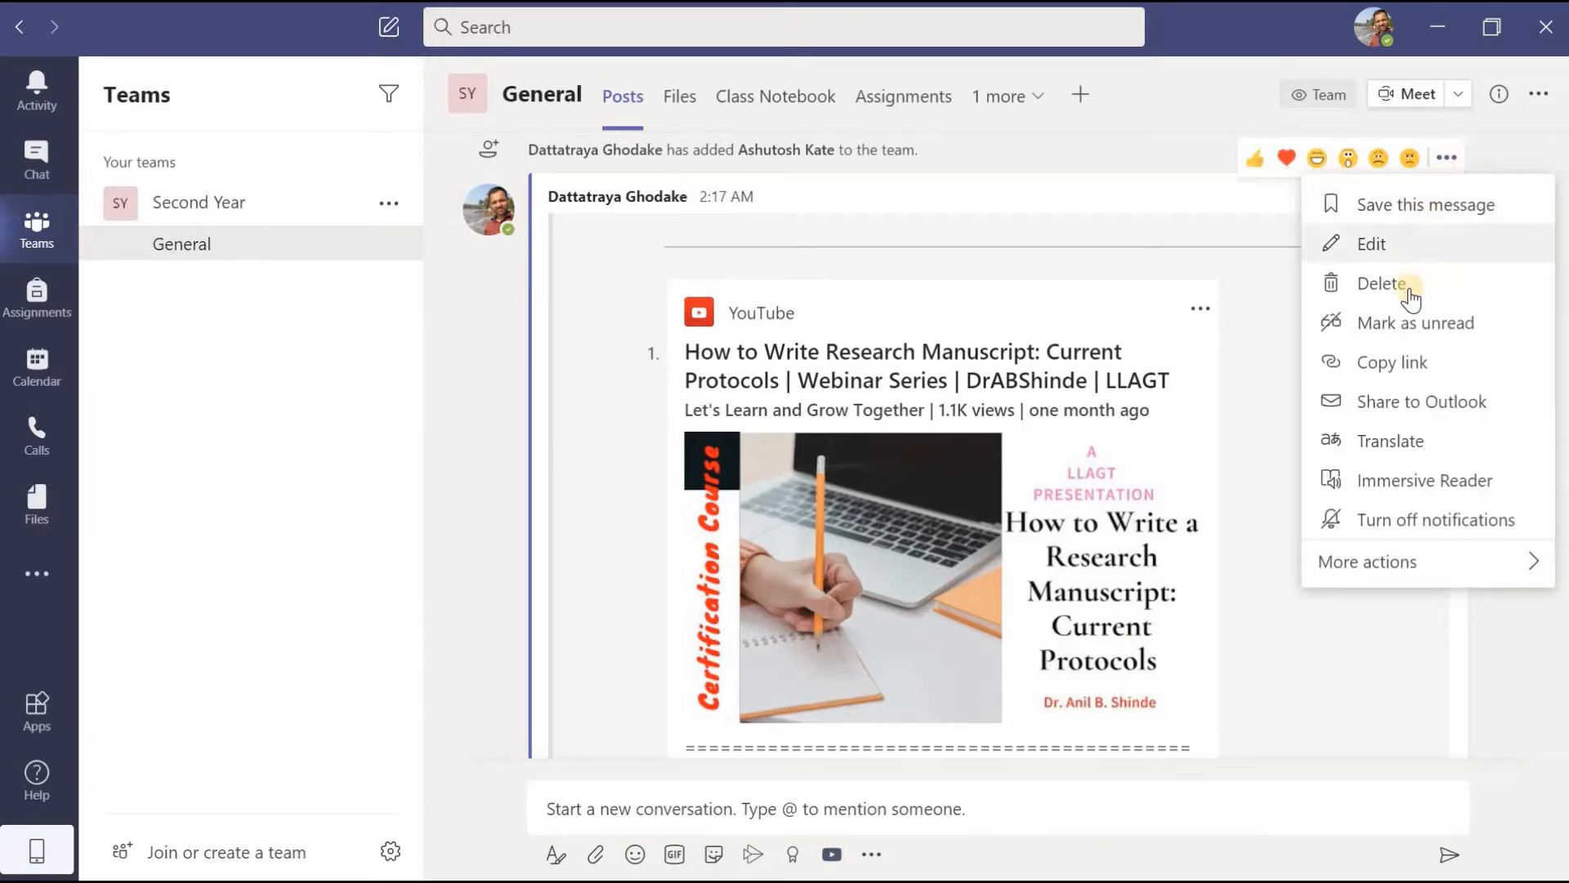
left_click(1420, 215)
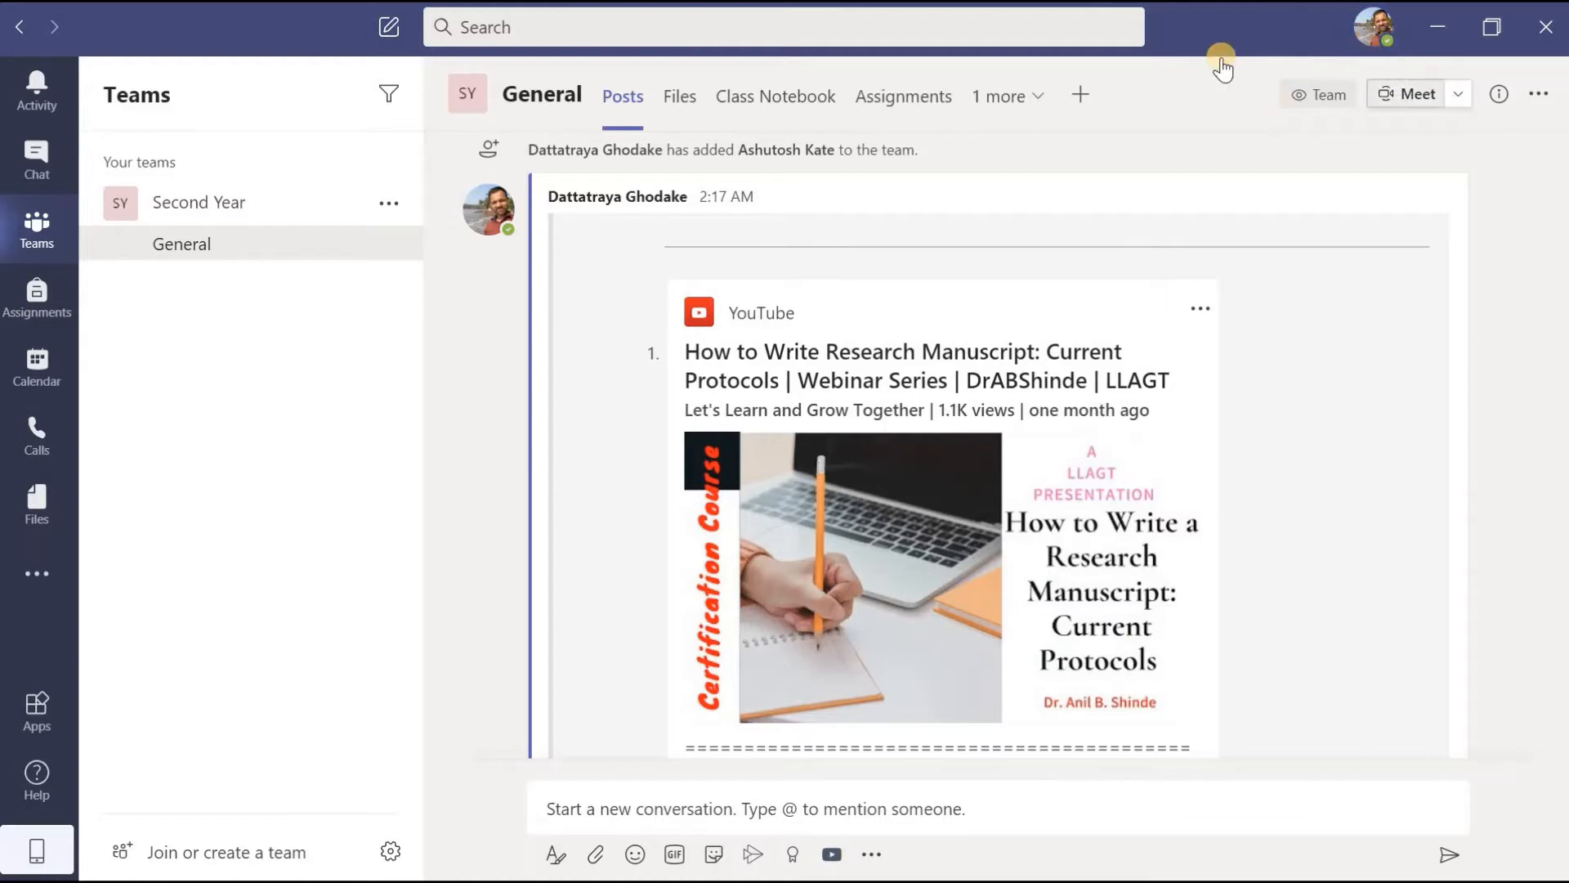
Step: Show the list of saved messages and review the saved Second Year/General post
left_click(1380, 40)
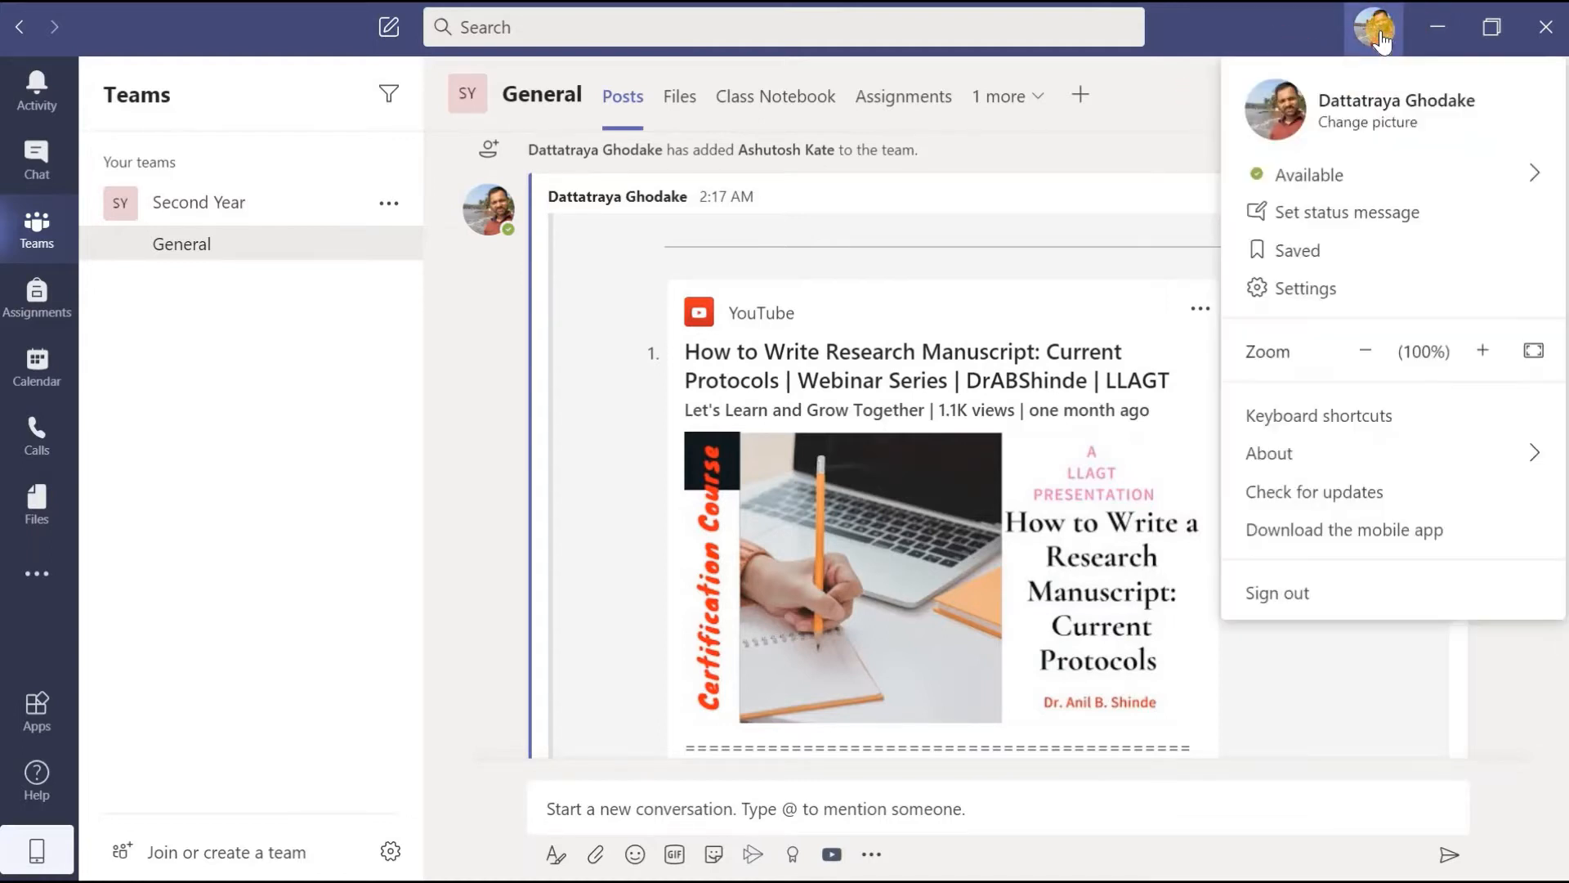
left_click(1318, 253)
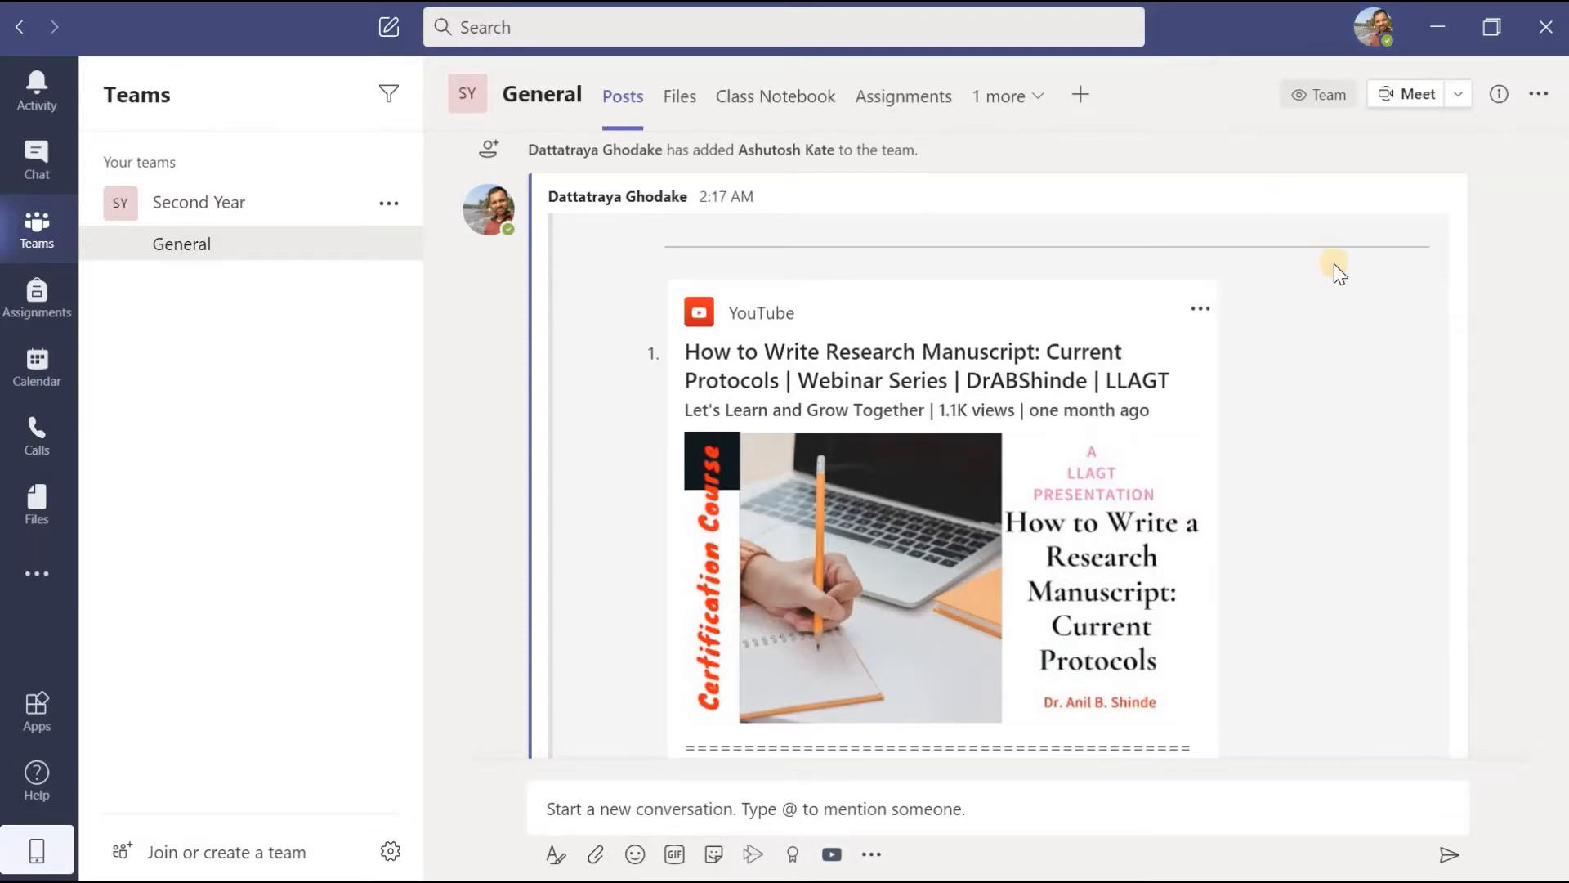
scroll(1006, 406, "down", 2)
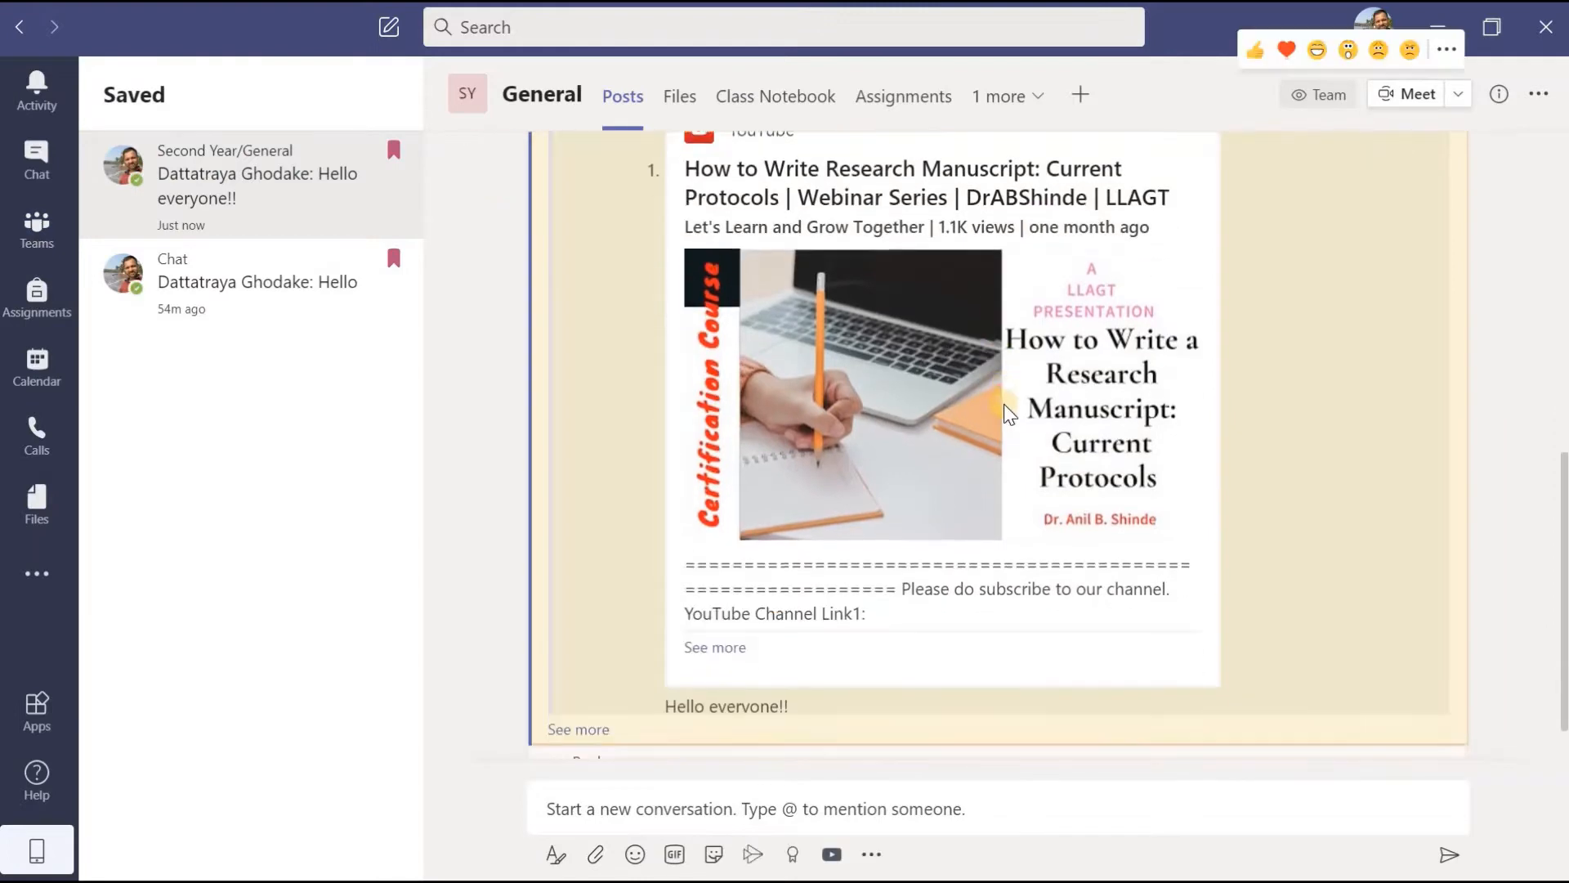
scroll(1089, 403, "up", 7)
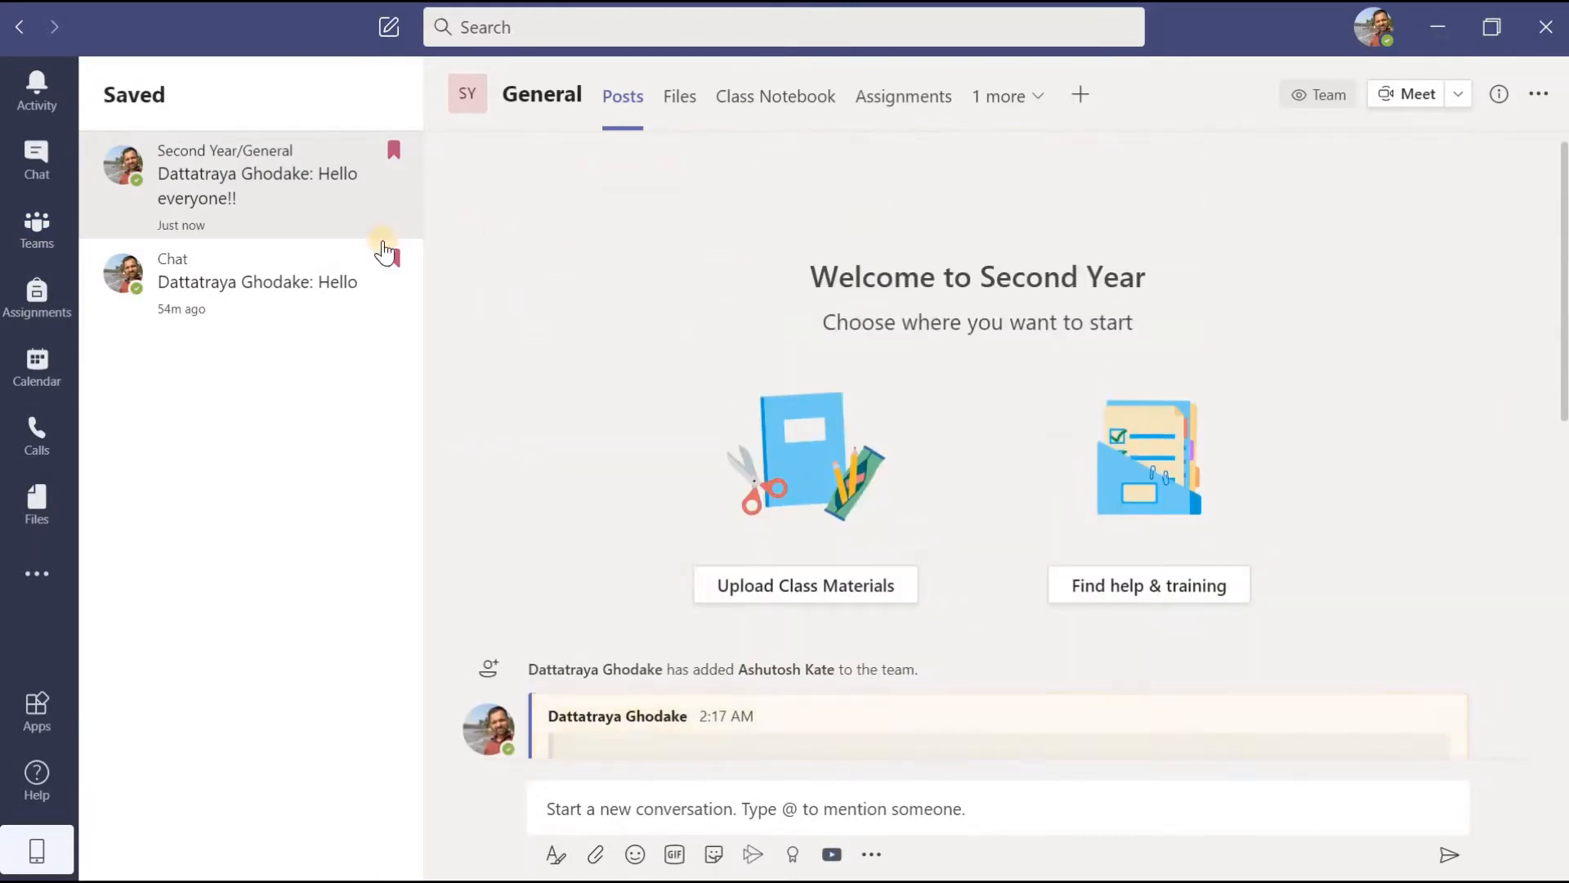
Step: Return to the Second Year team's General channel, open the YouTube video post for editing, and save the edit
left_click(36, 230)
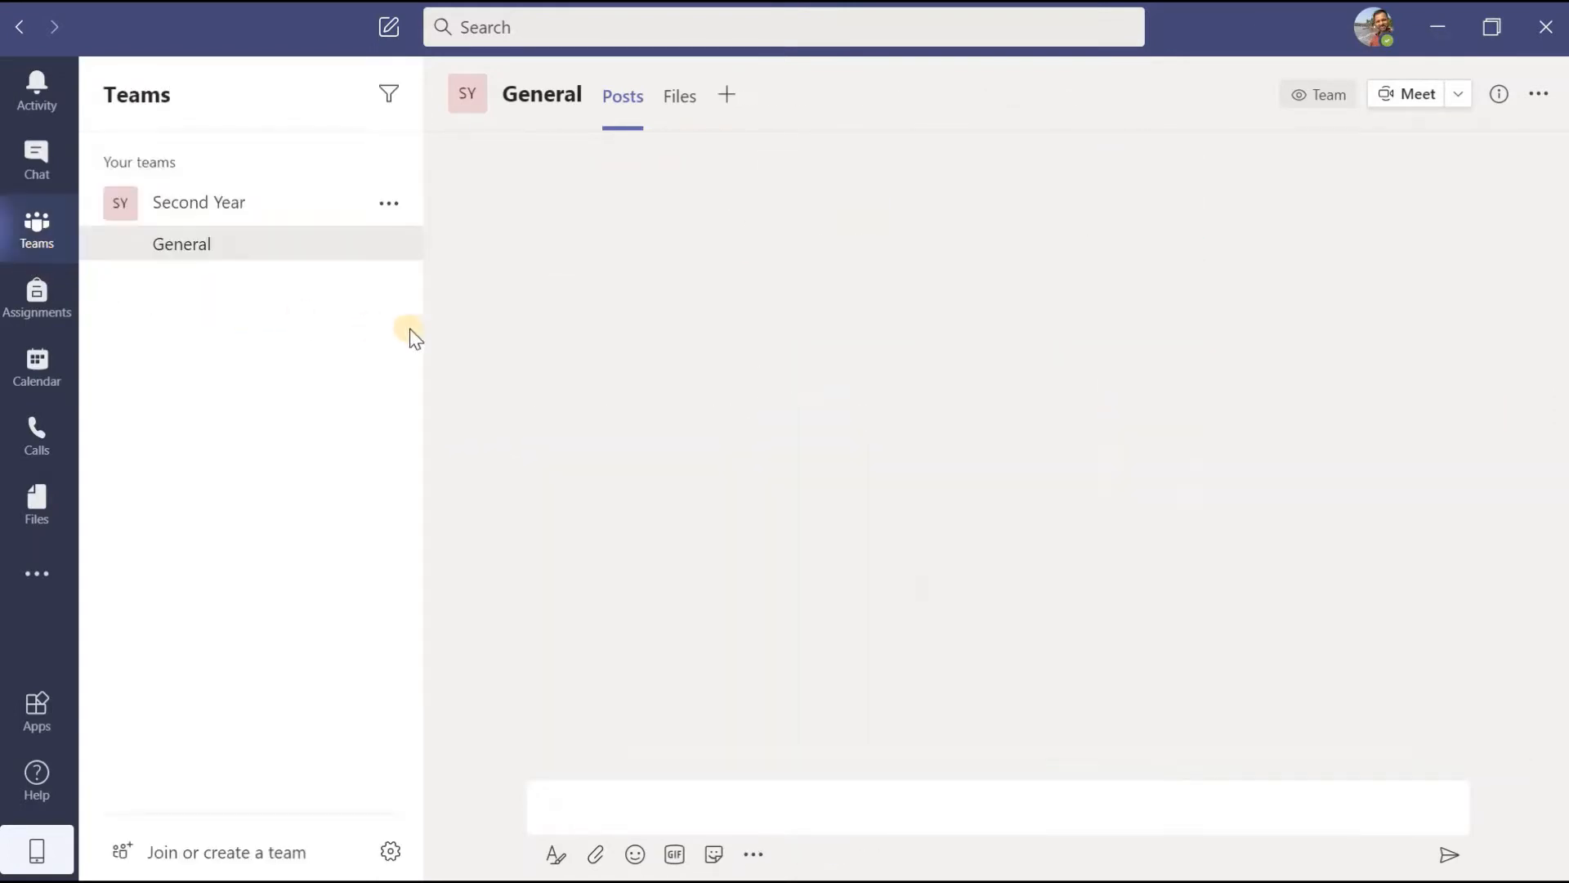
scroll(1353, 487, "up", 5)
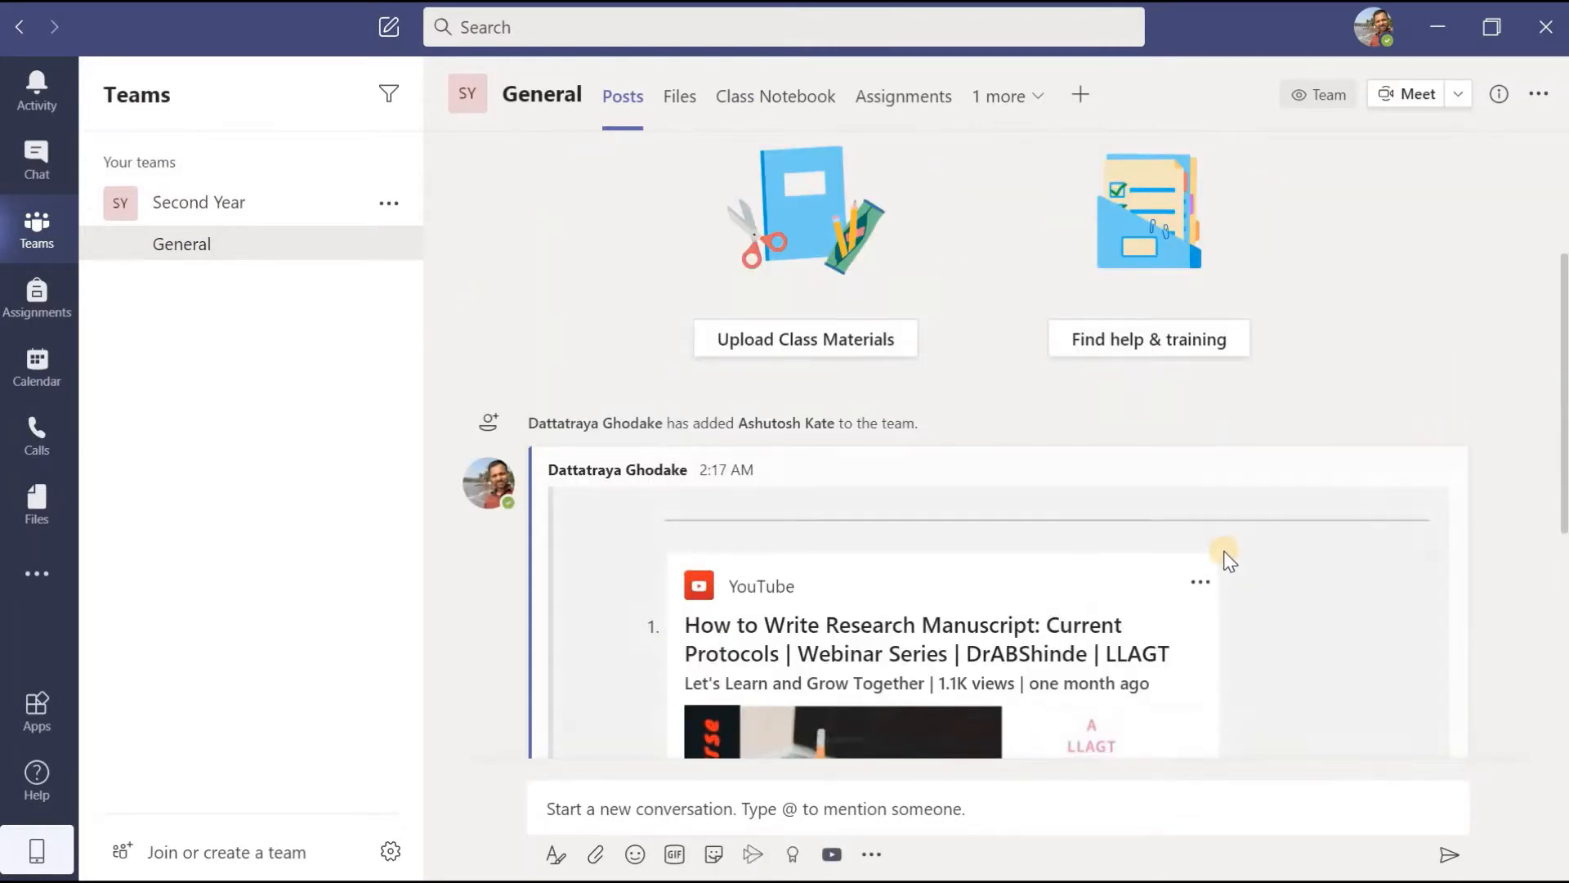
scroll(1229, 561, "down", 3)
mouse_move(1419, 255)
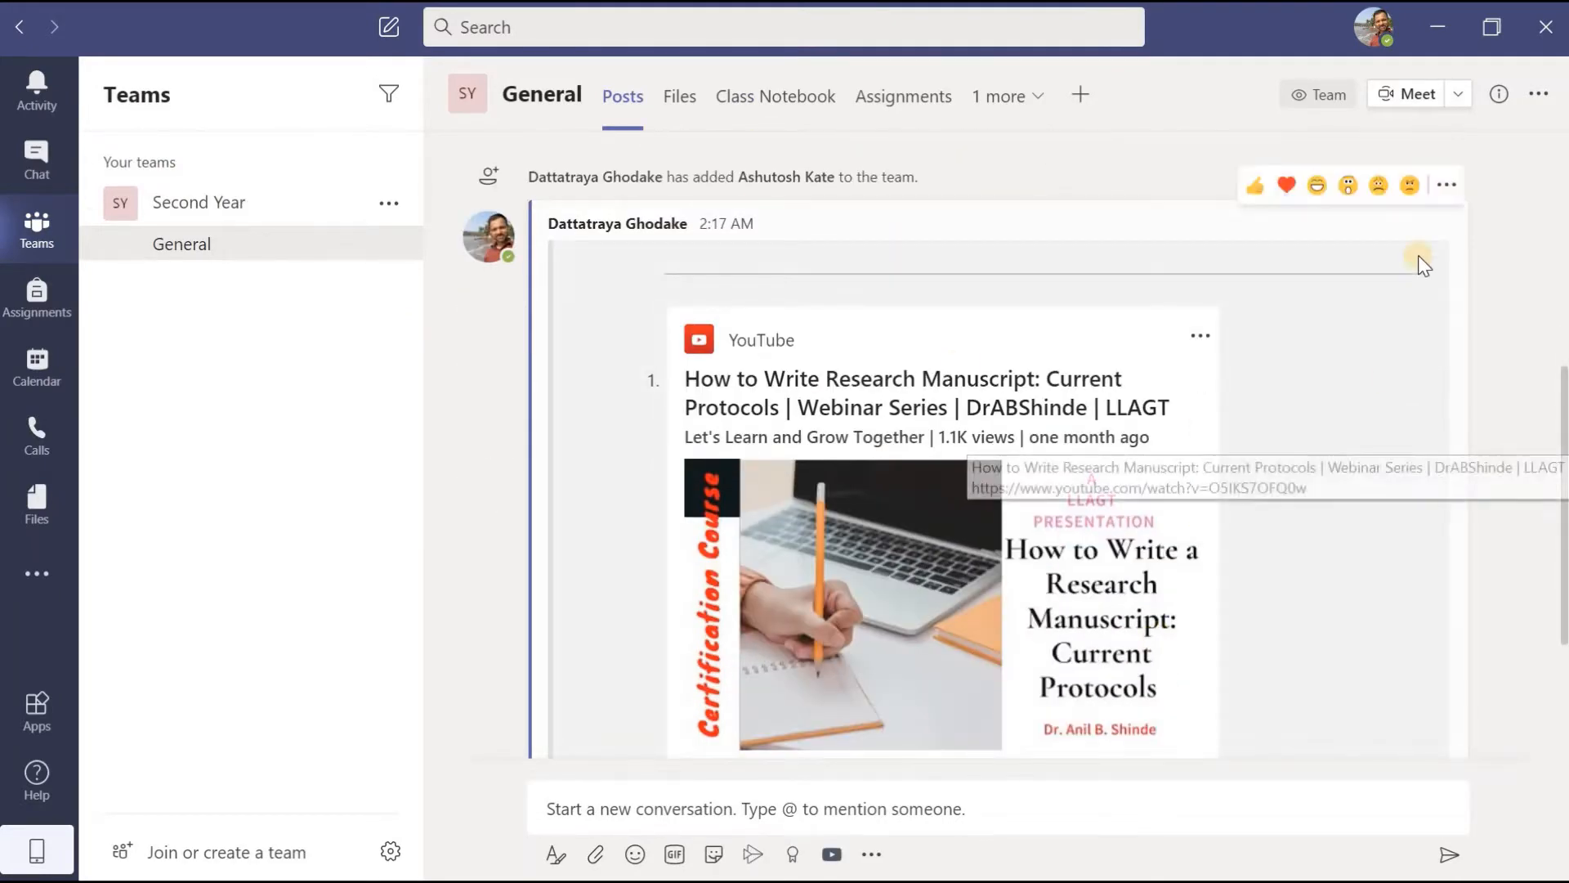
left_click(1448, 190)
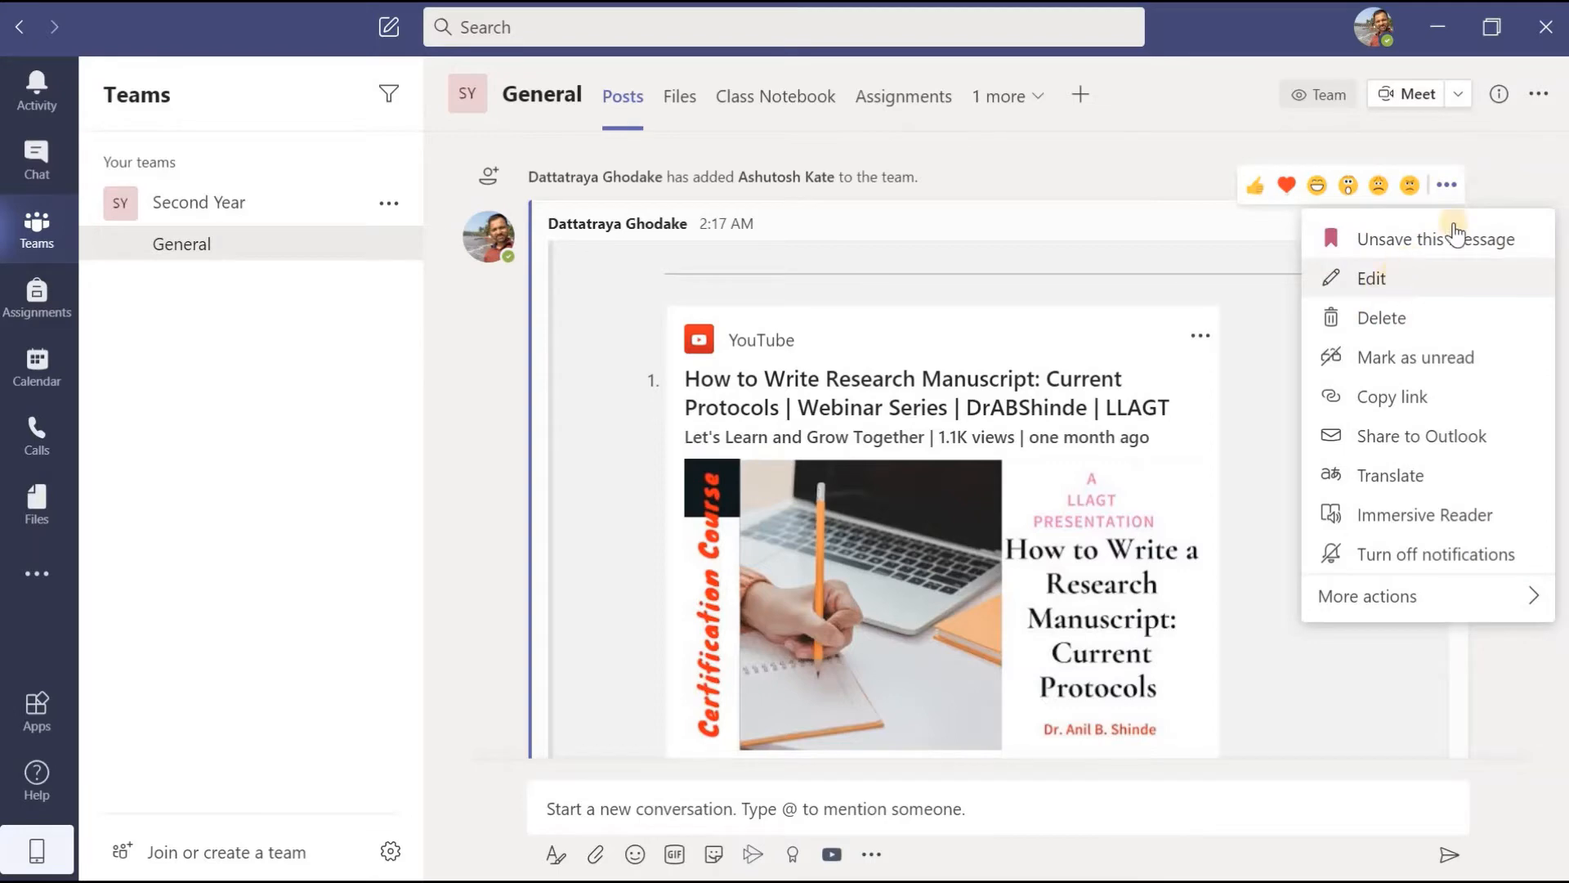
left_click(1380, 280)
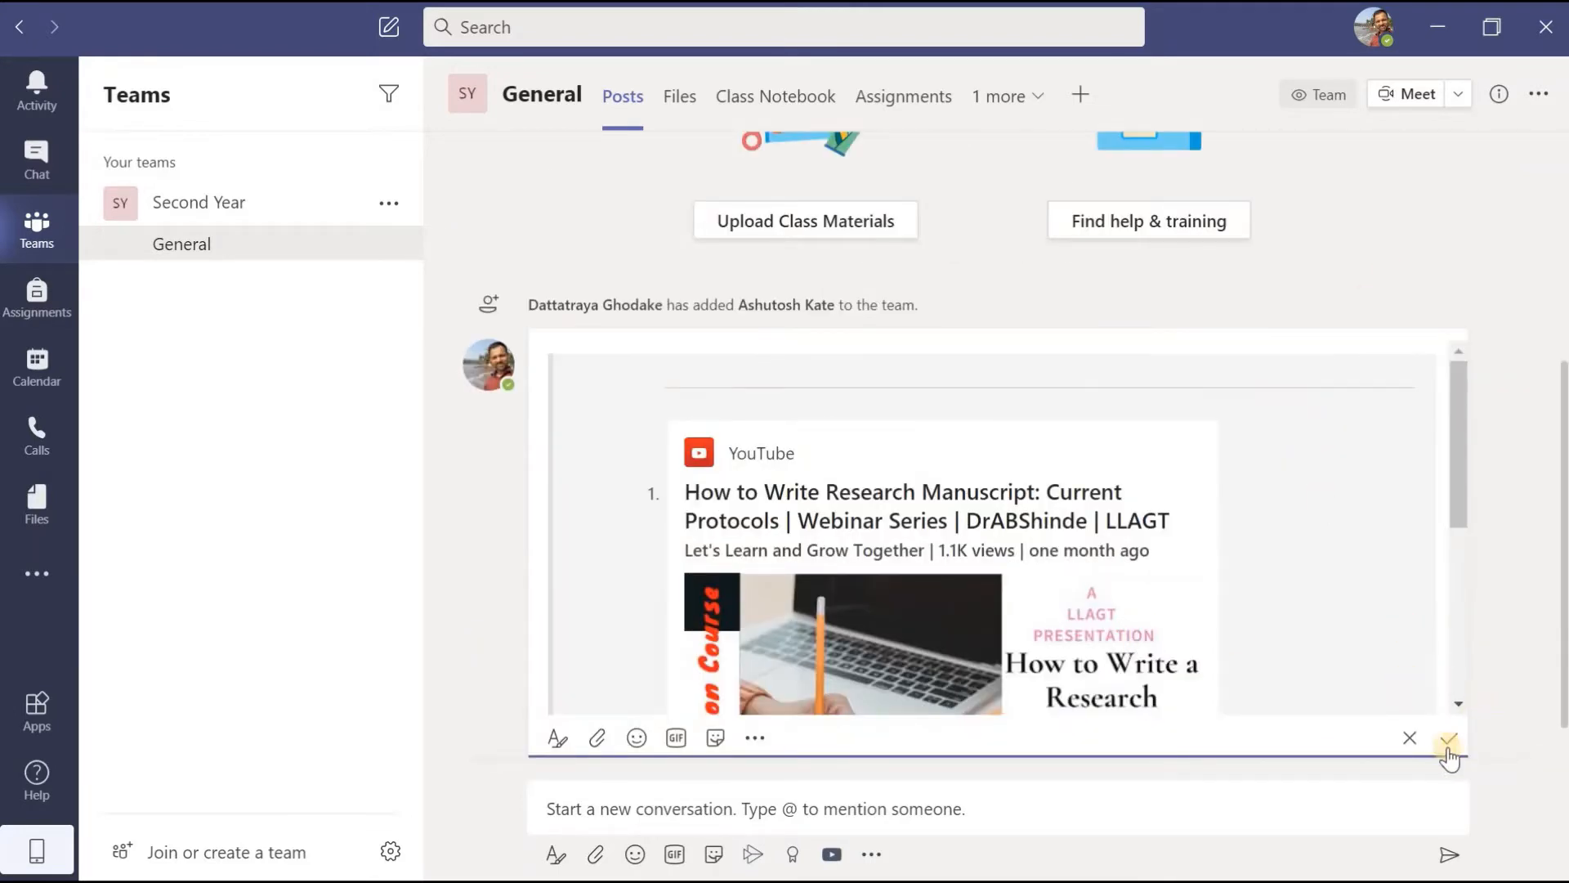
left_click(1448, 743)
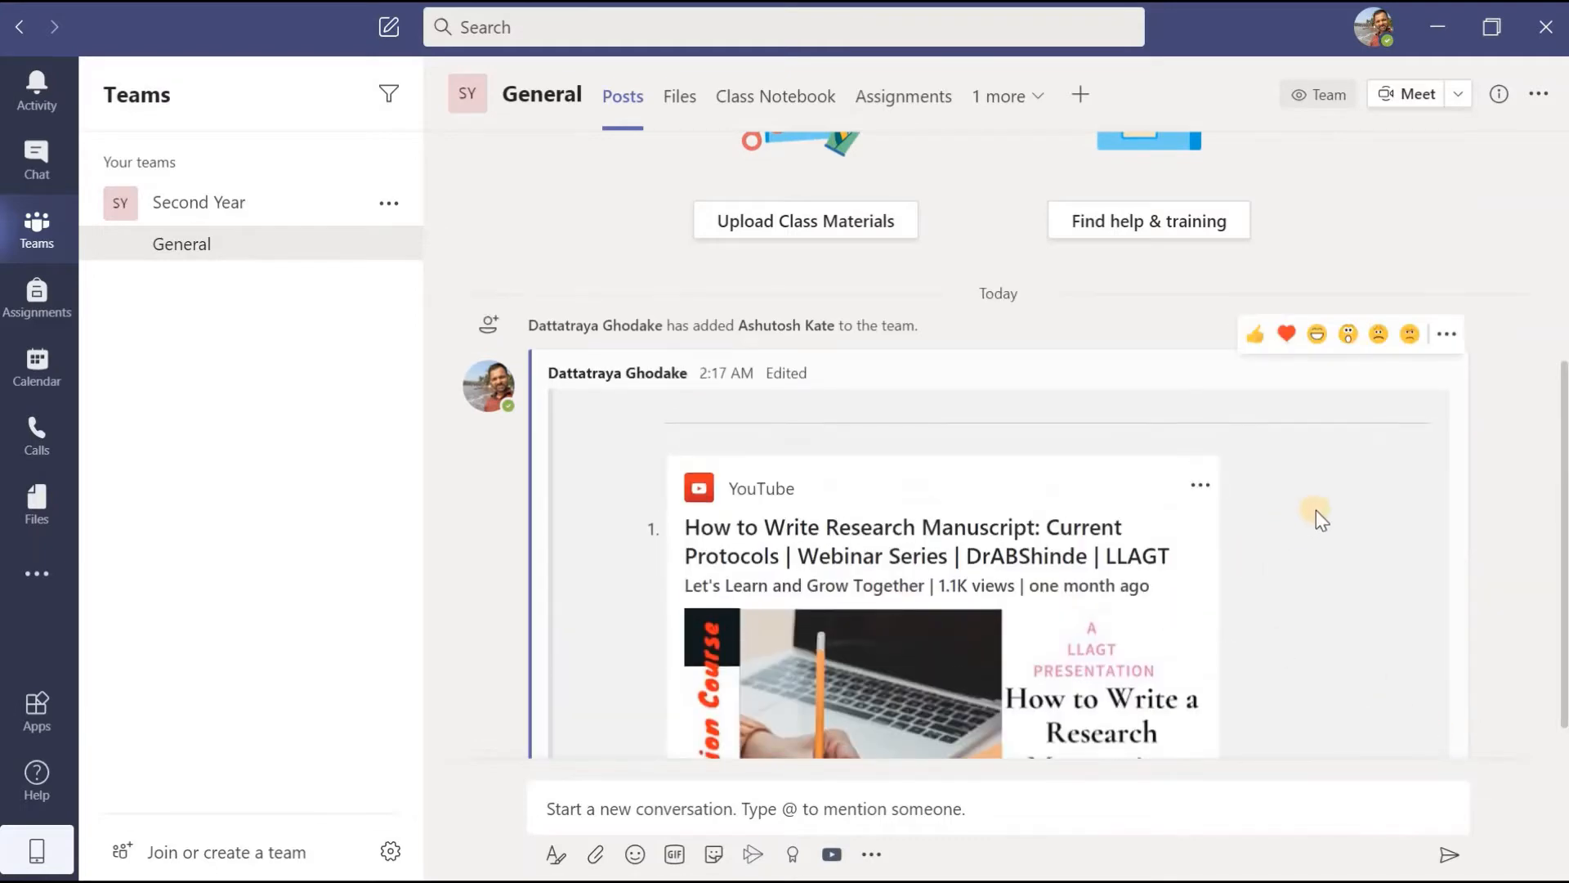
Step: Review the other actions available for the YouTube video post in General, and delete the post
scroll(1454, 369, "down", 3)
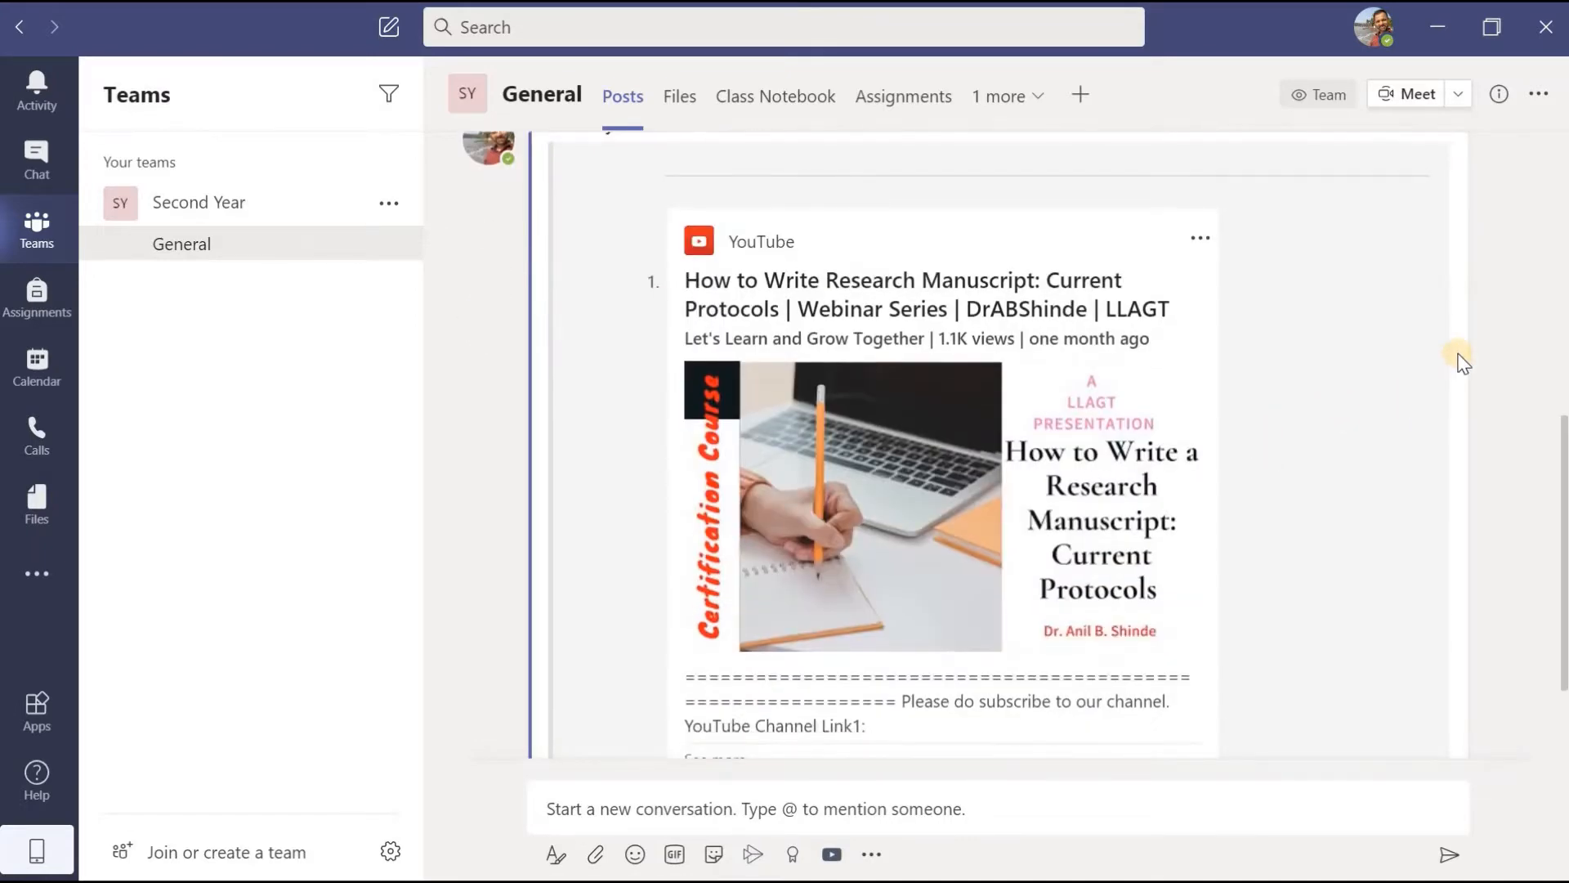
scroll(1461, 327, "up", 2)
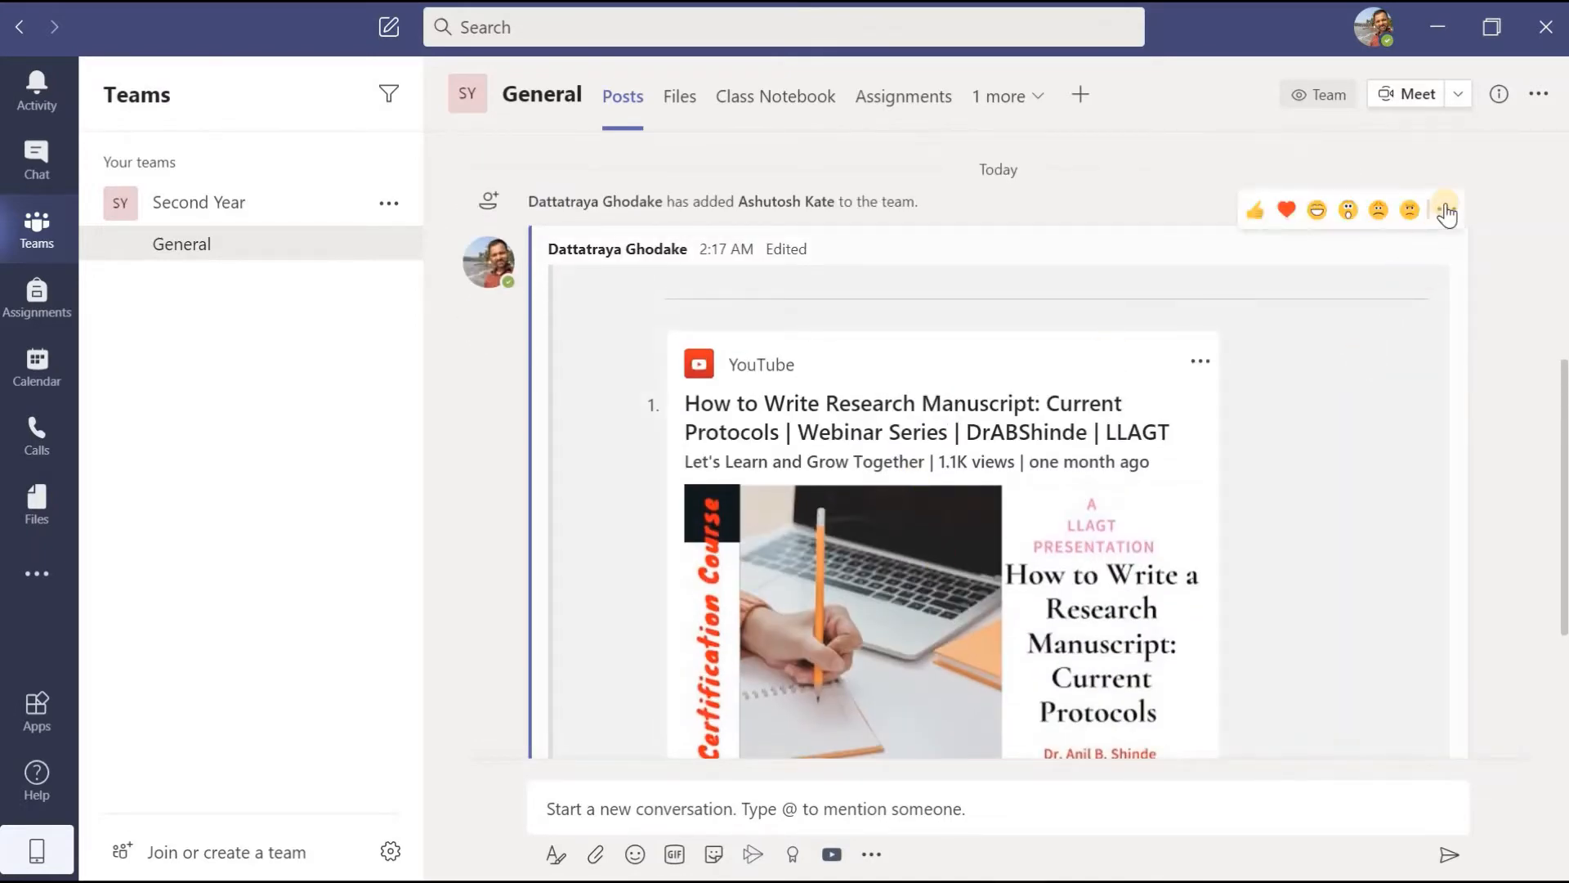
left_click(1445, 211)
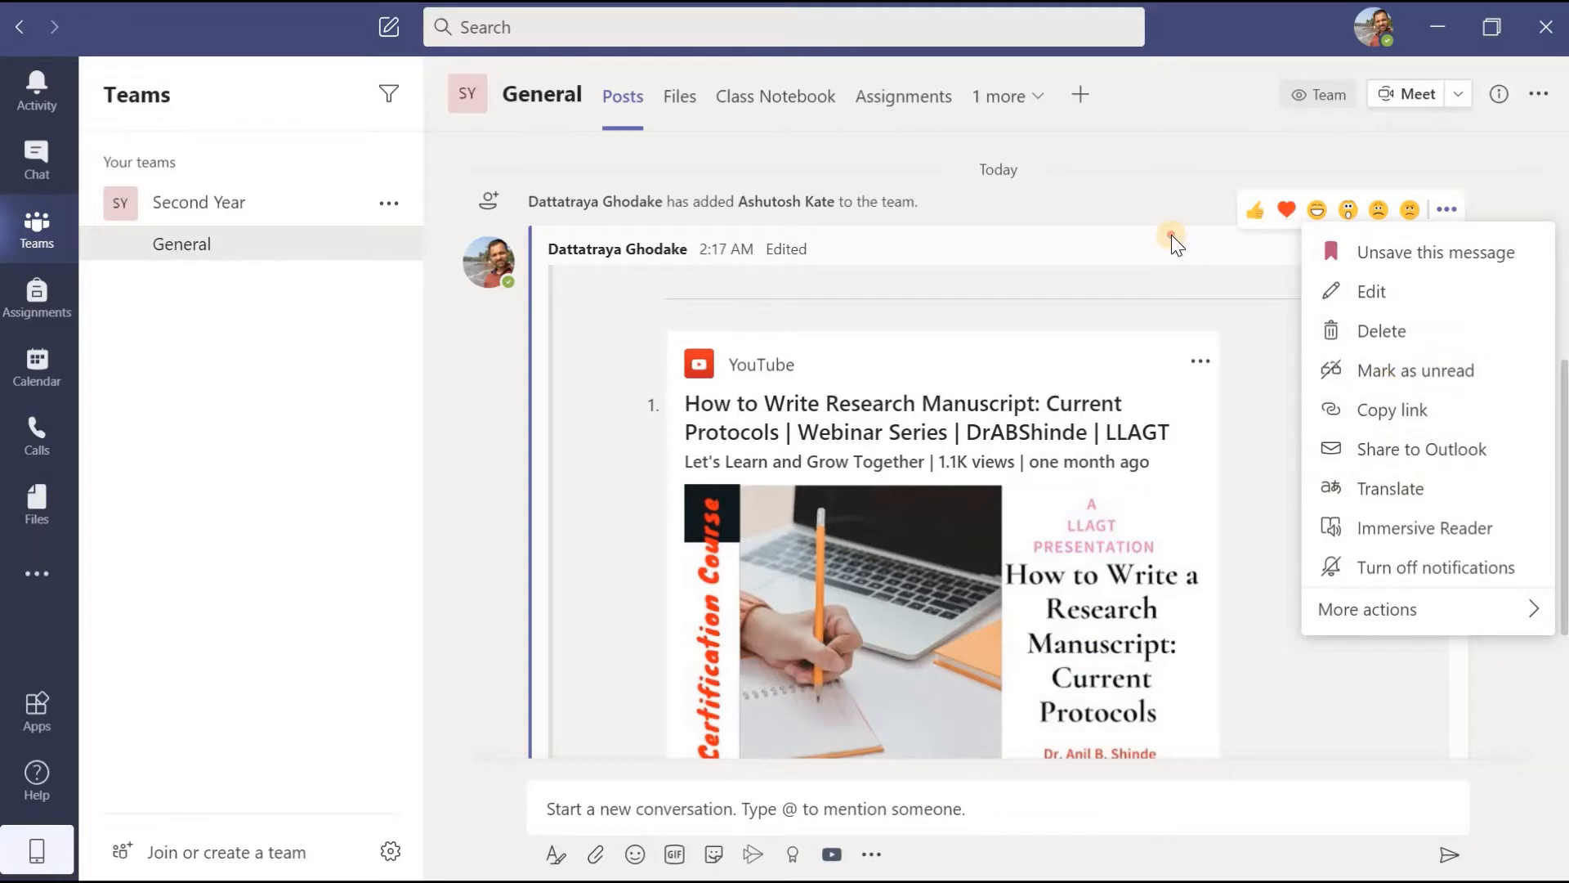
left_click(1447, 209)
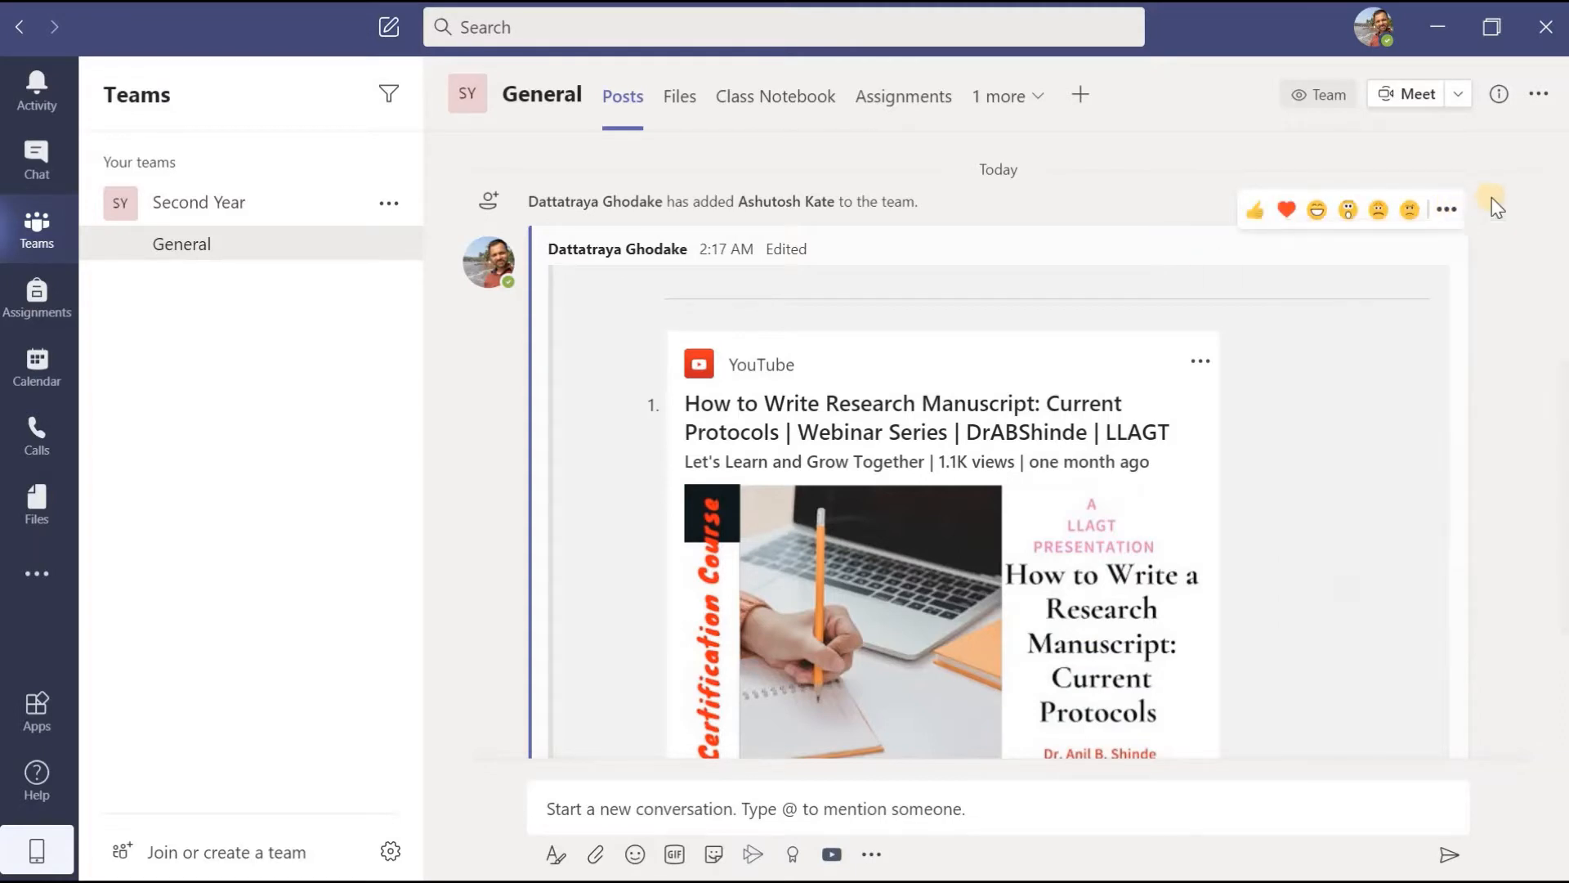
left_click(1447, 209)
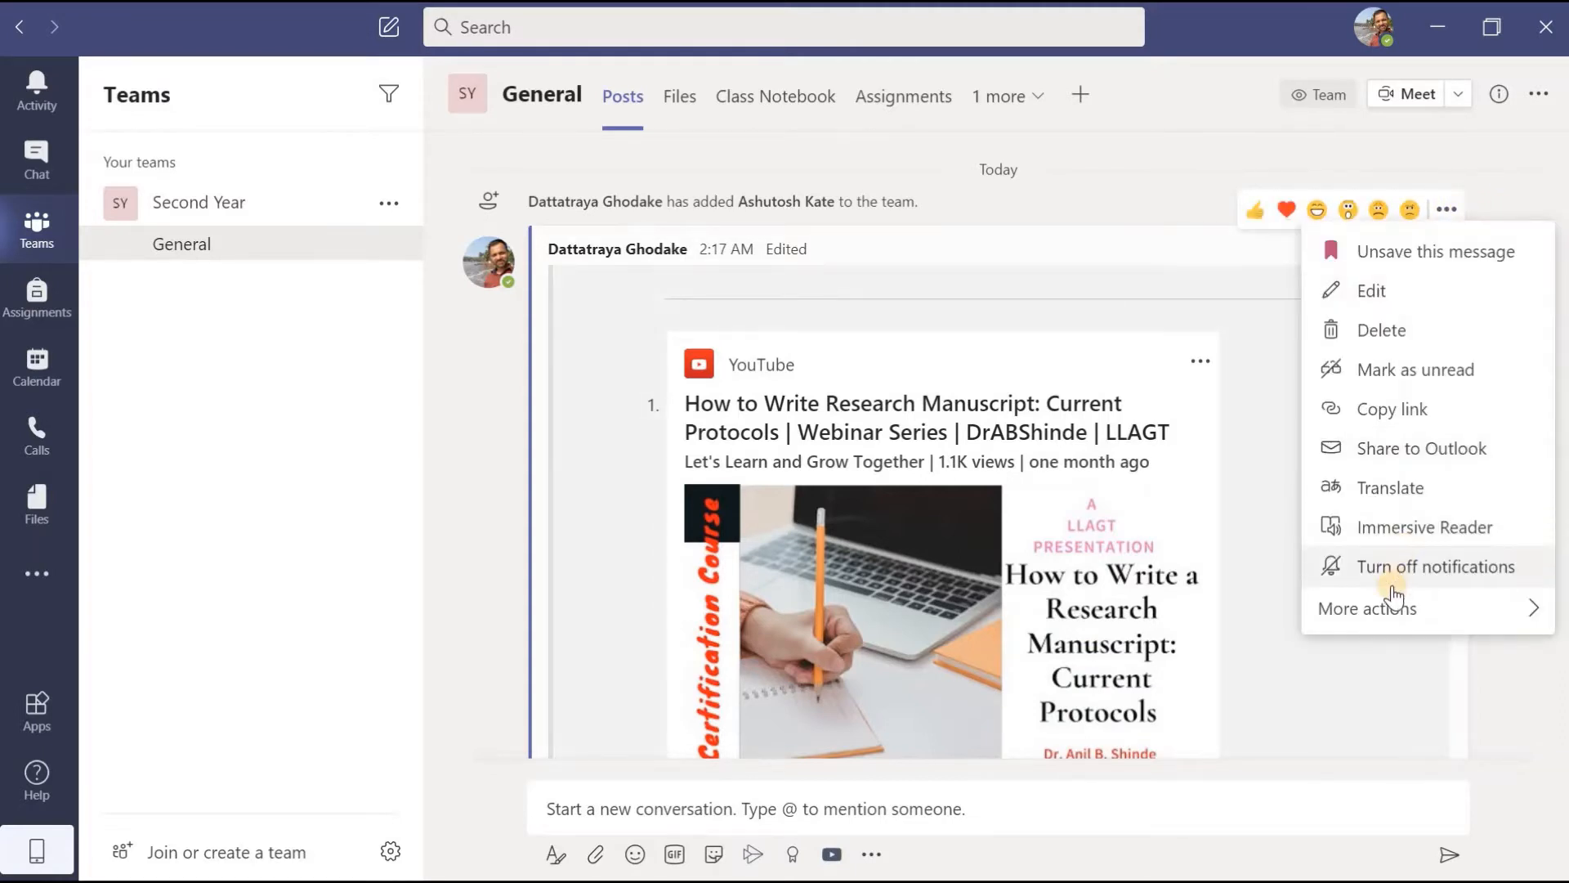
left_click(1408, 332)
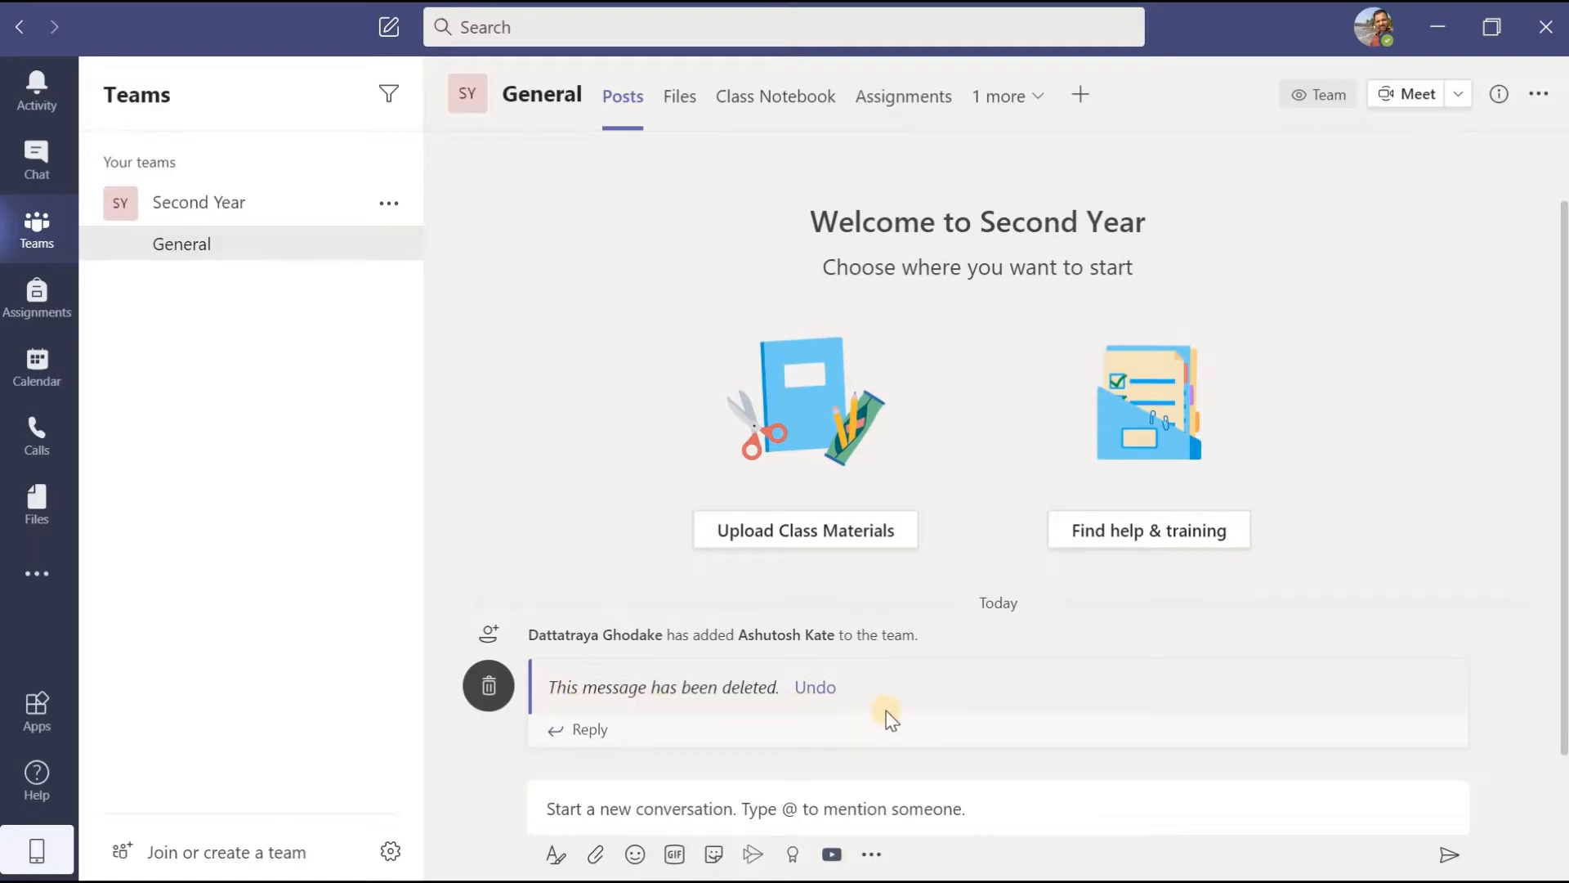
scroll(887, 709, "up", 1)
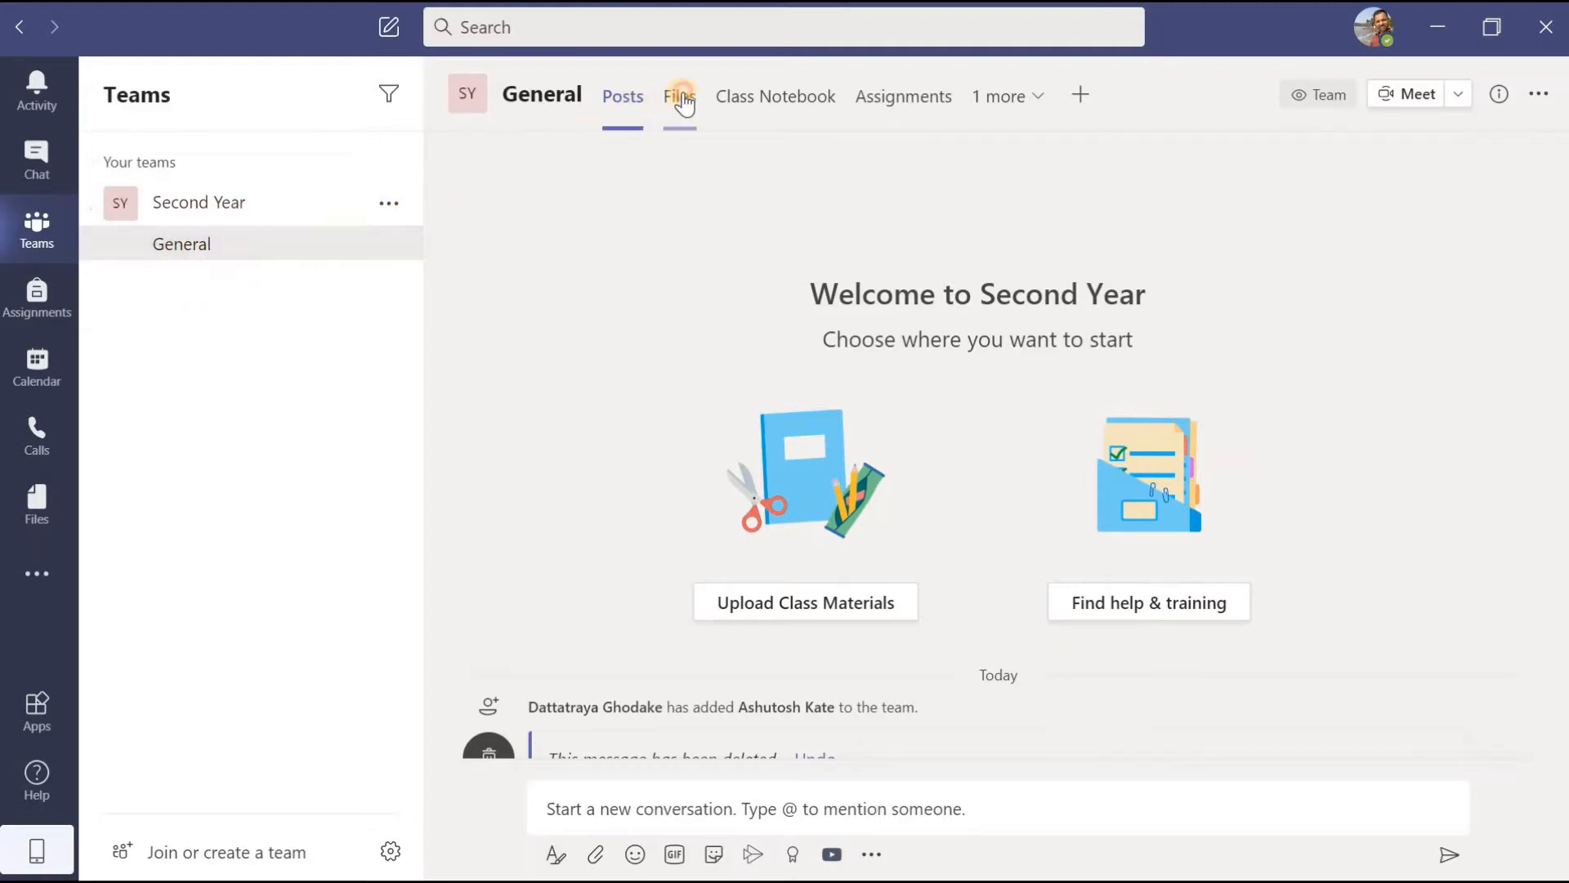
Step: Create a folder named S1 in the General channel's files
left_click(682, 98)
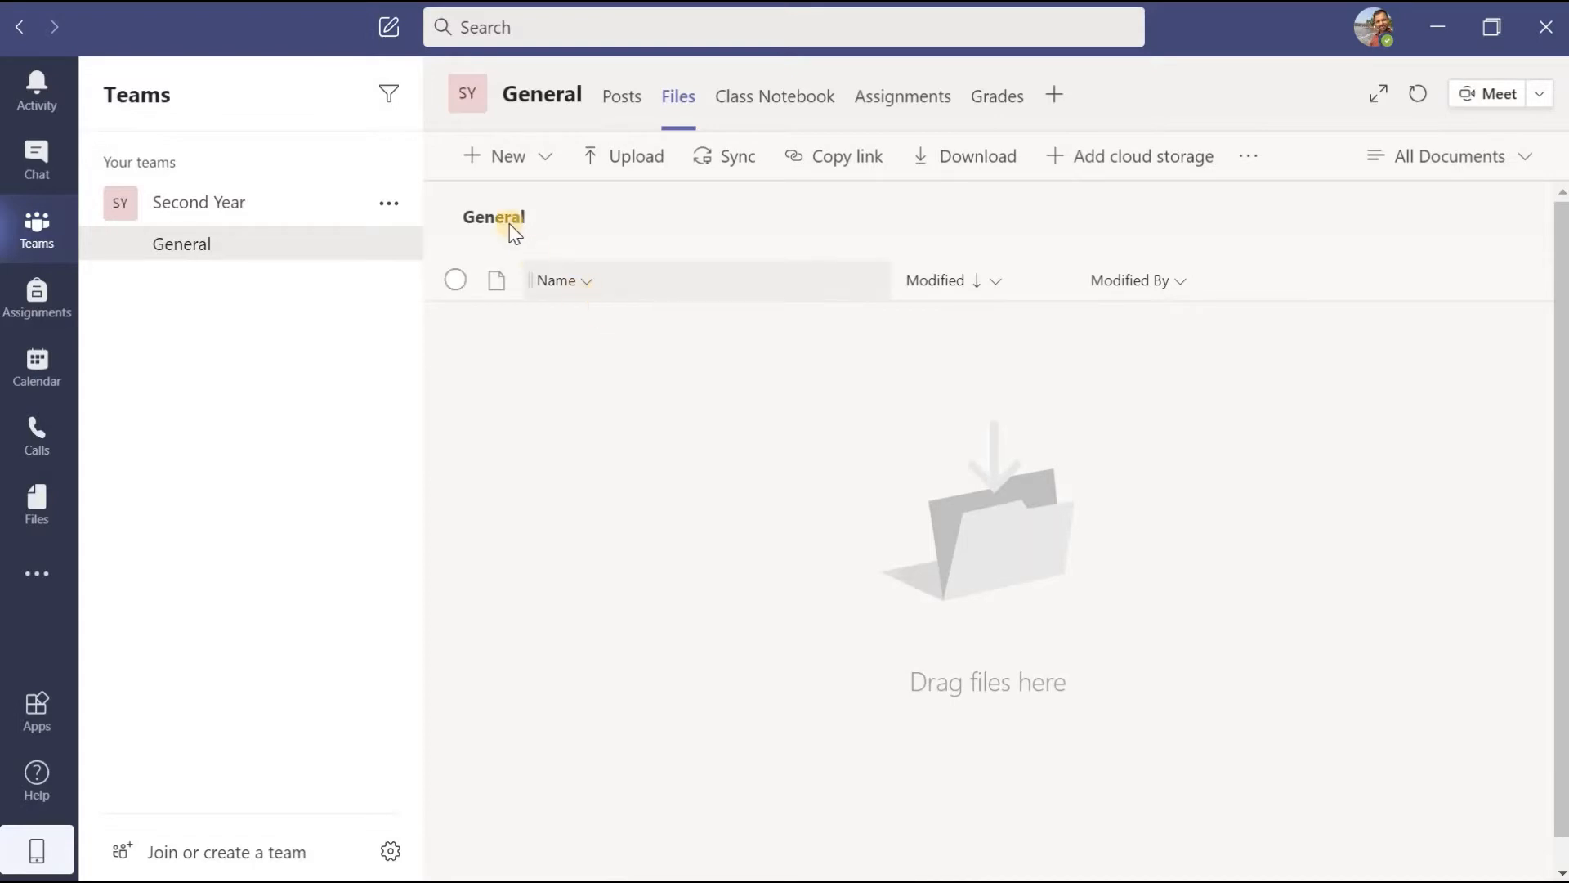
left_click(543, 160)
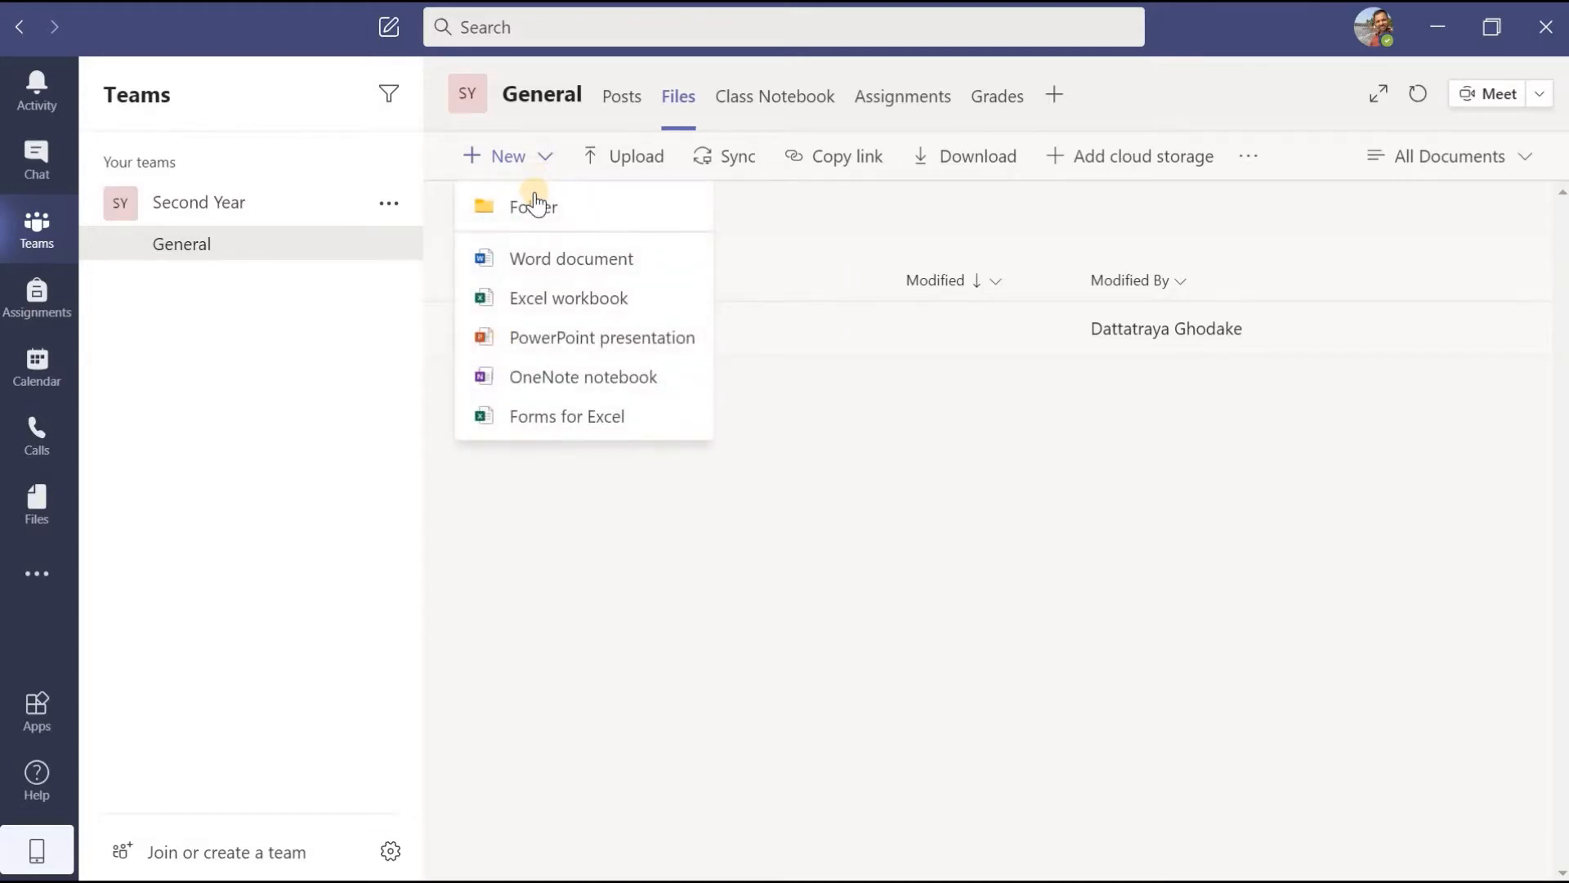
left_click(535, 205)
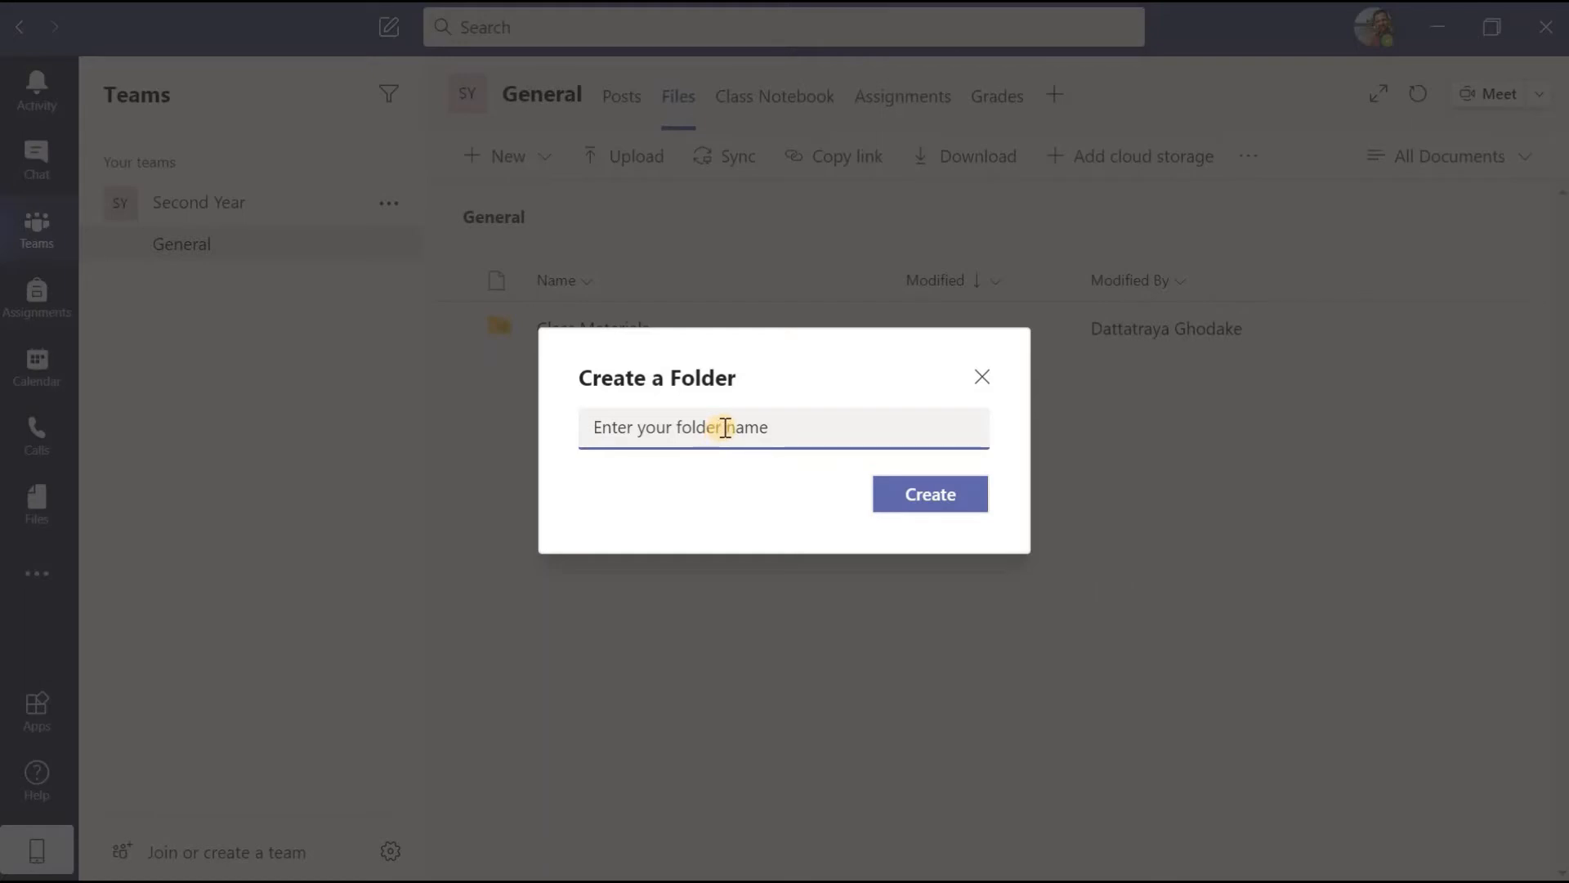
type("S1")
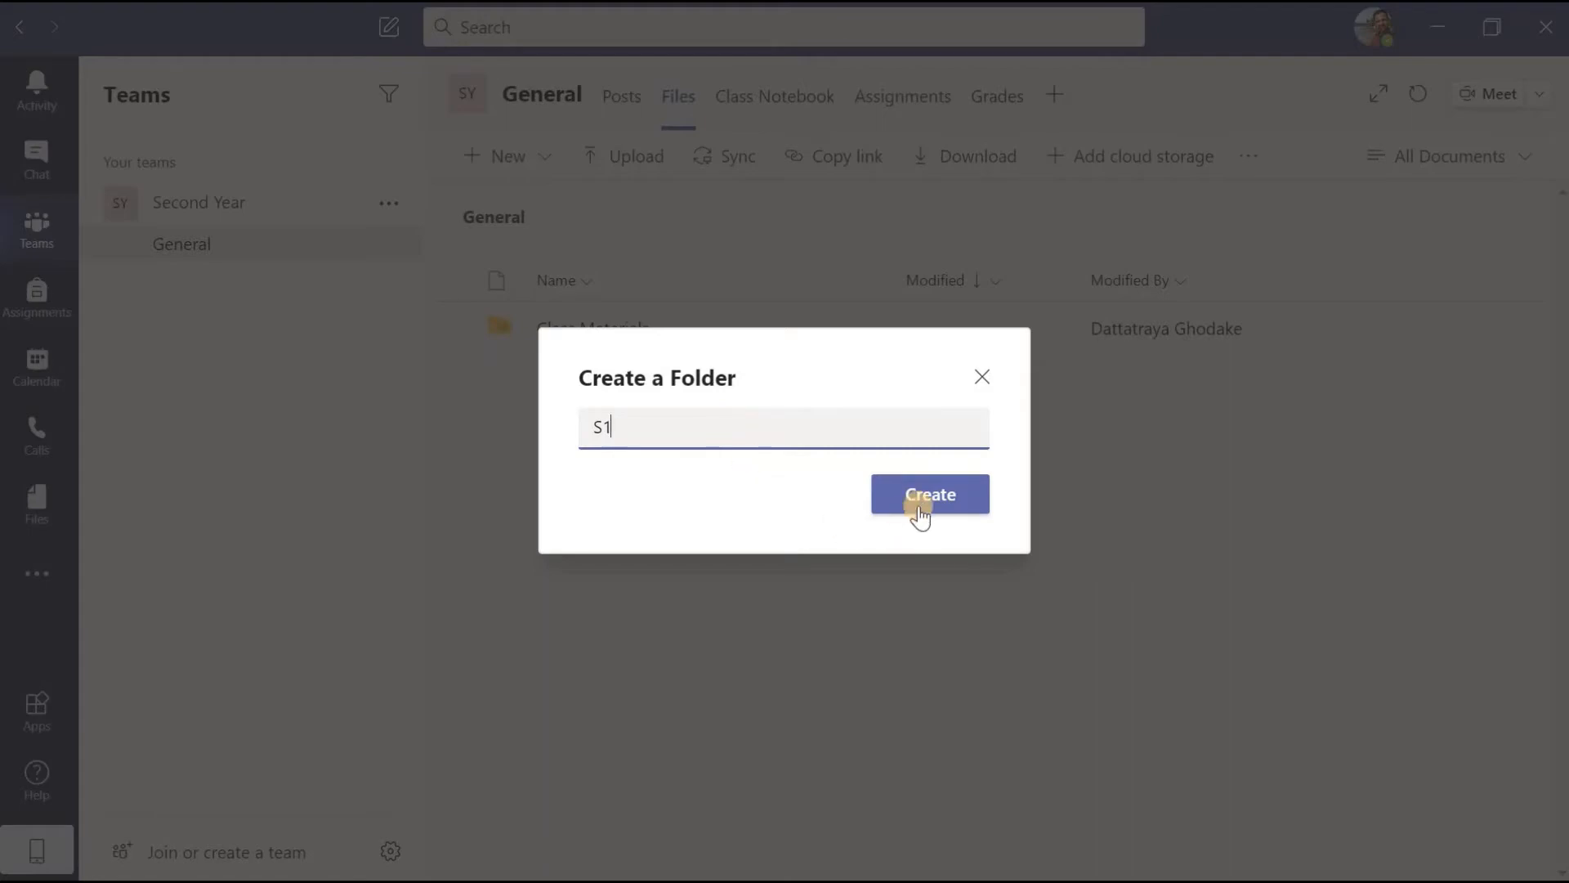
left_click(920, 507)
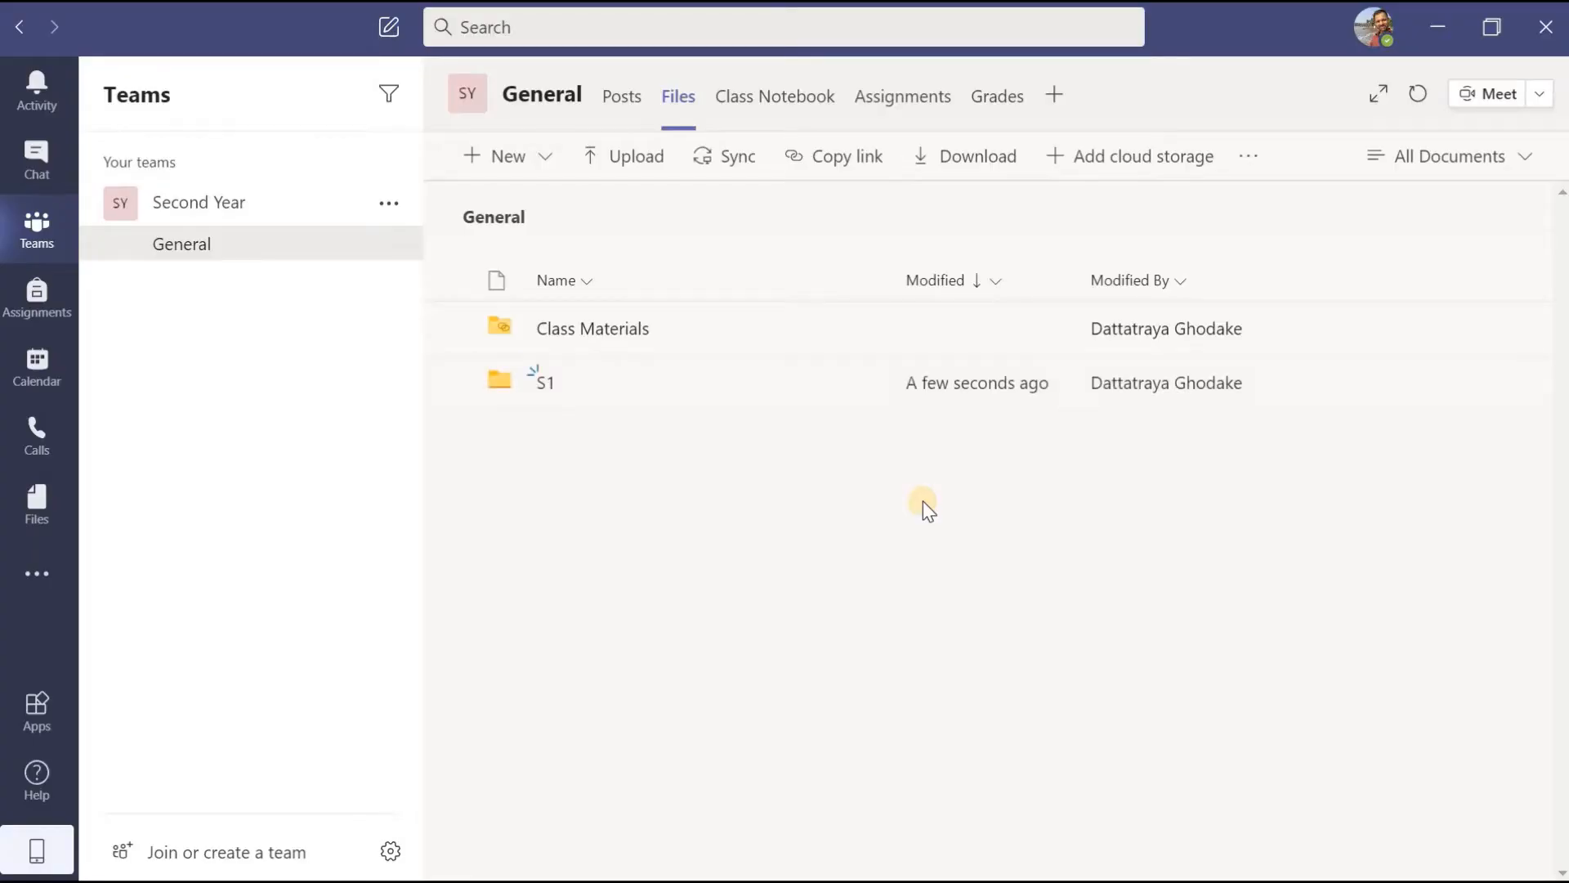
Step: Select the S1 folder to examine the actions available for it, including the additional options, and clear the selection
left_click(804, 392)
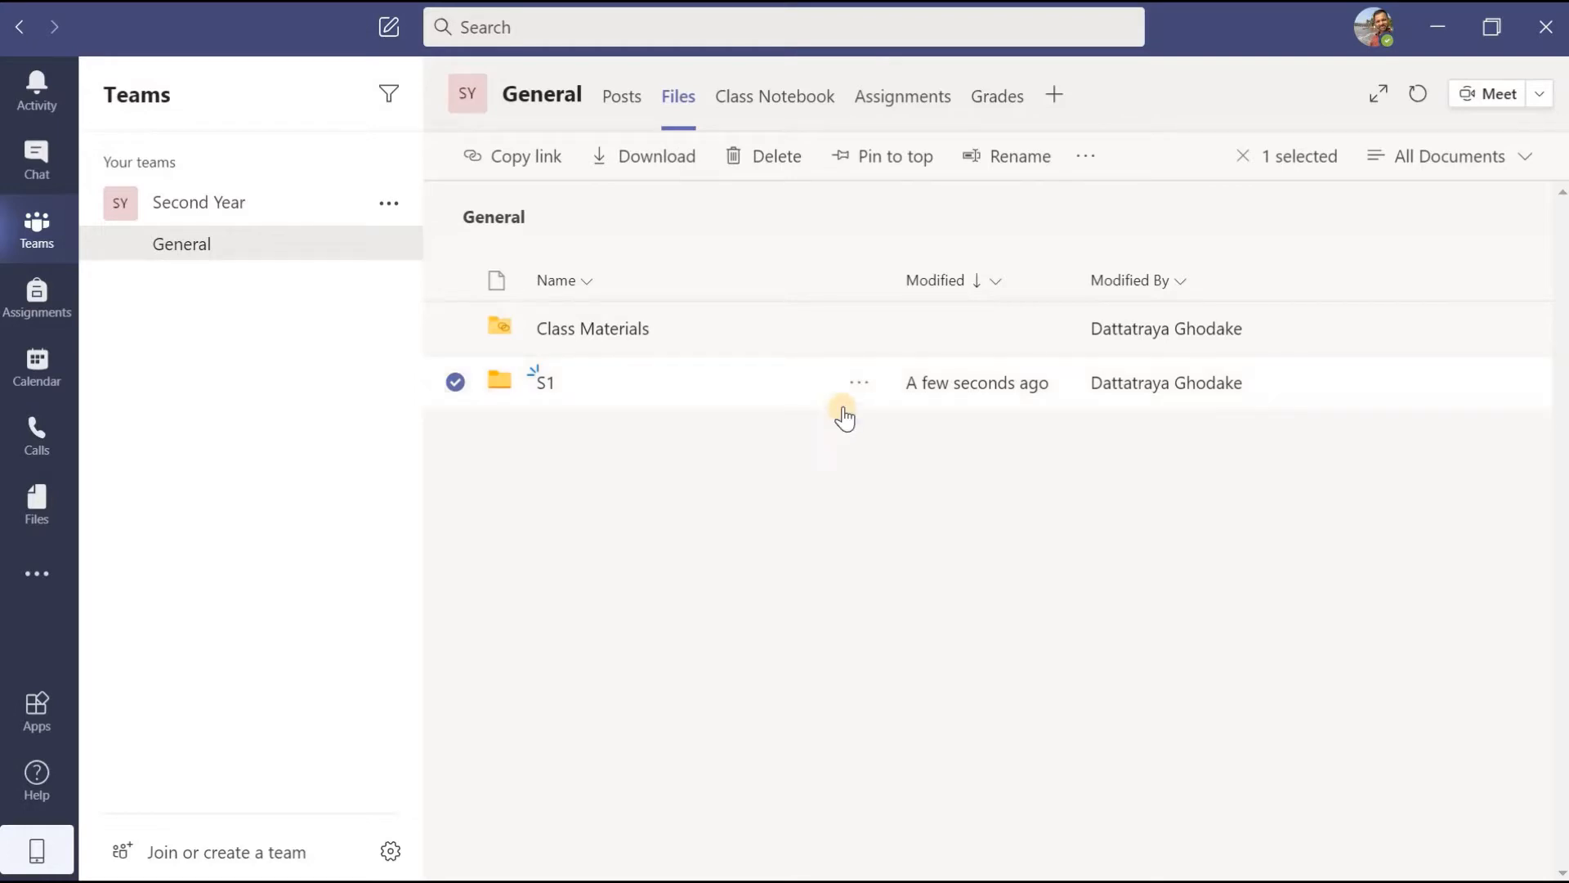
left_click(456, 382)
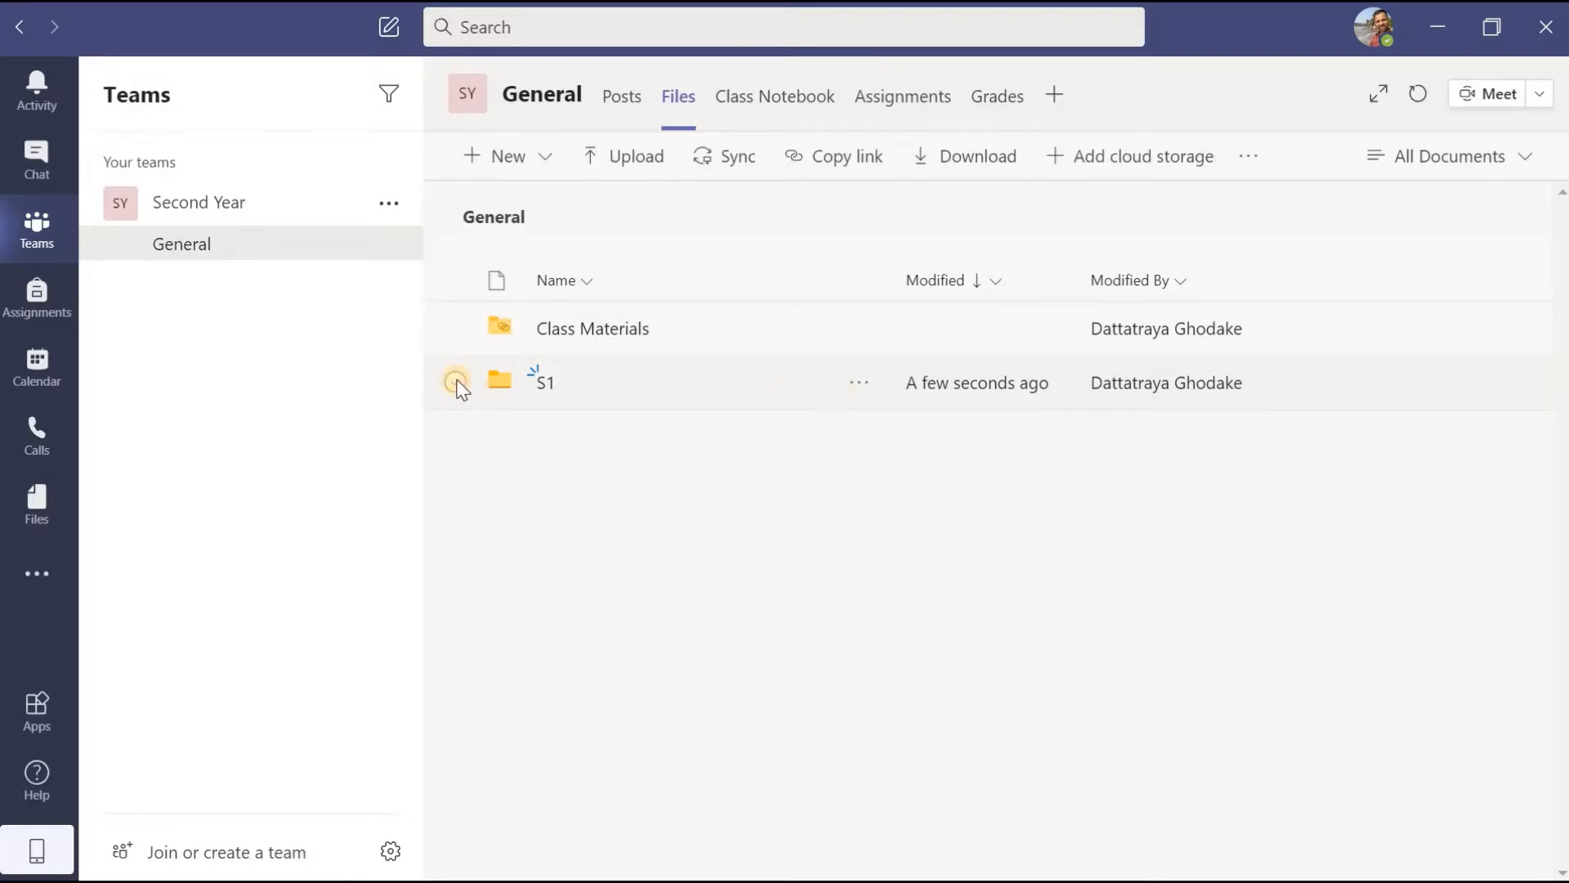
left_click(456, 382)
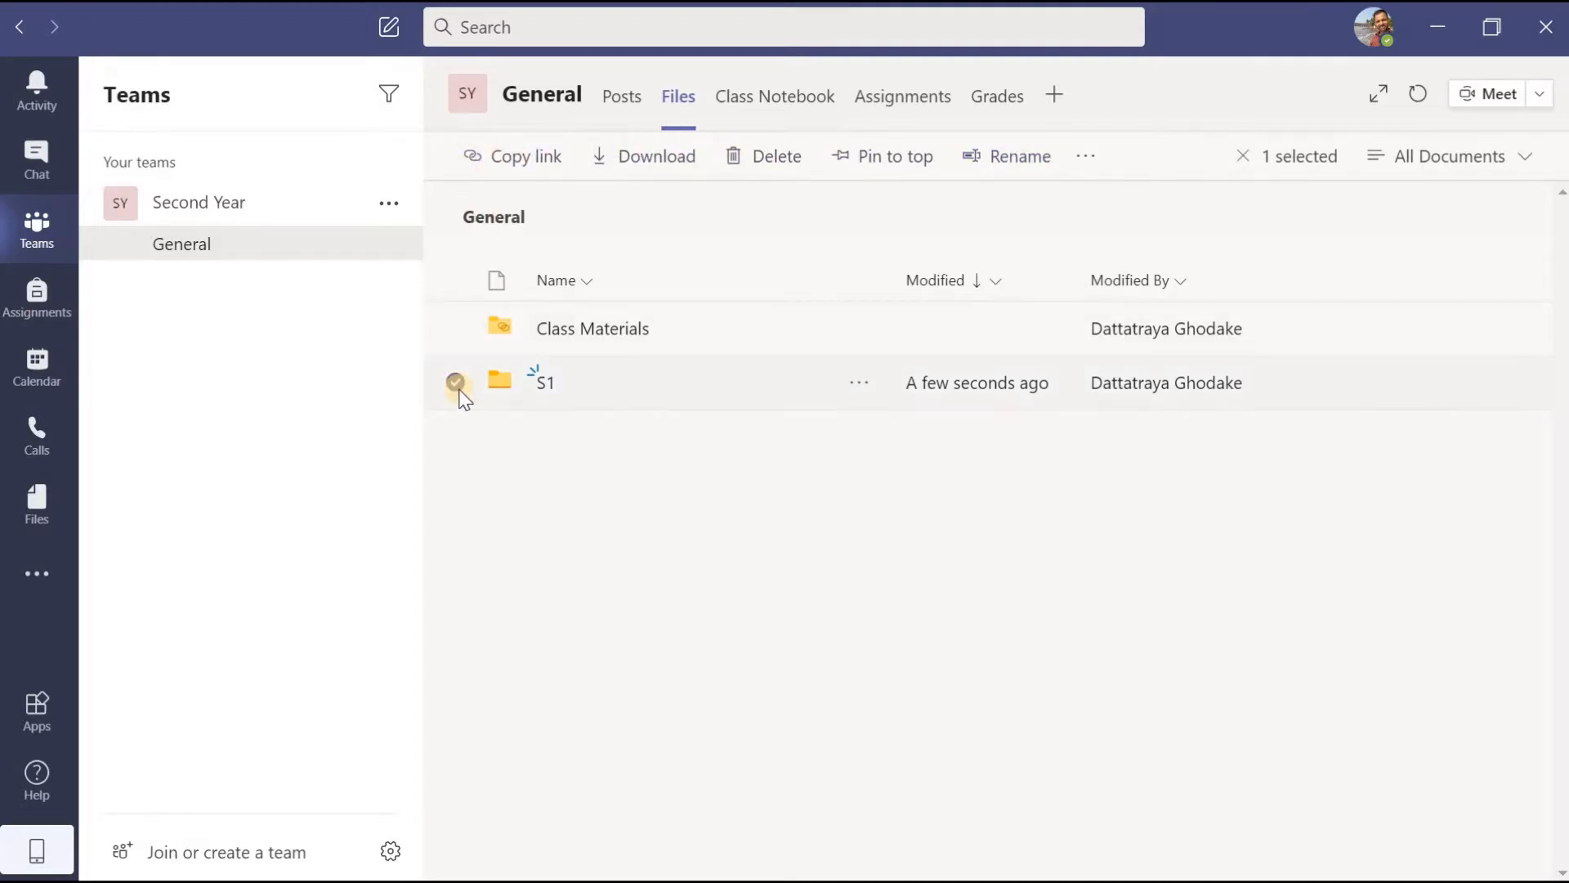
left_click(1089, 157)
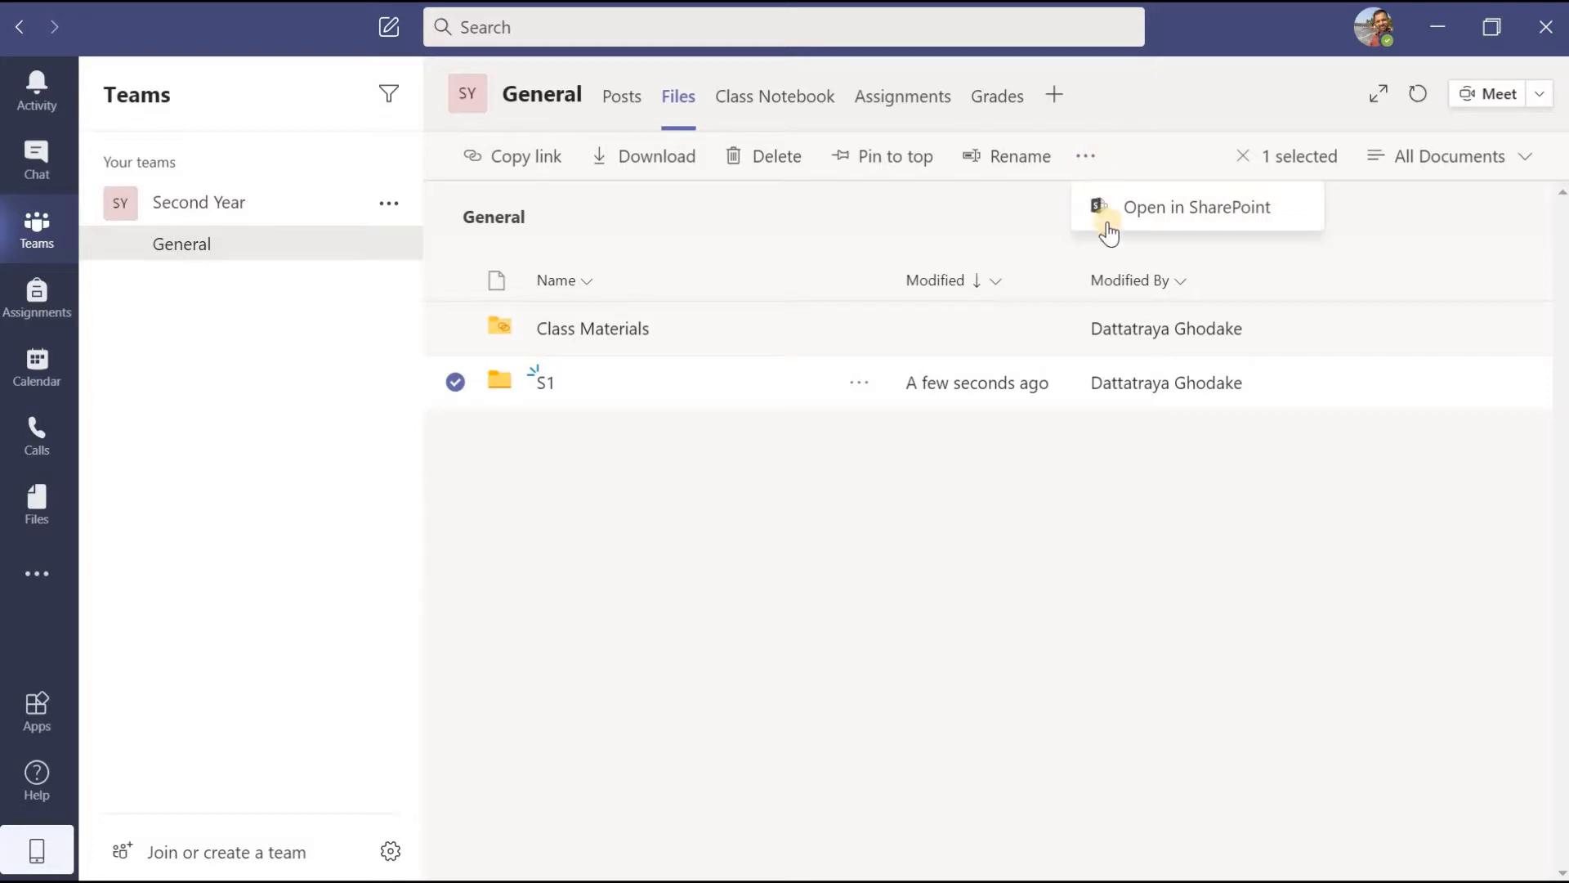
left_click(1237, 573)
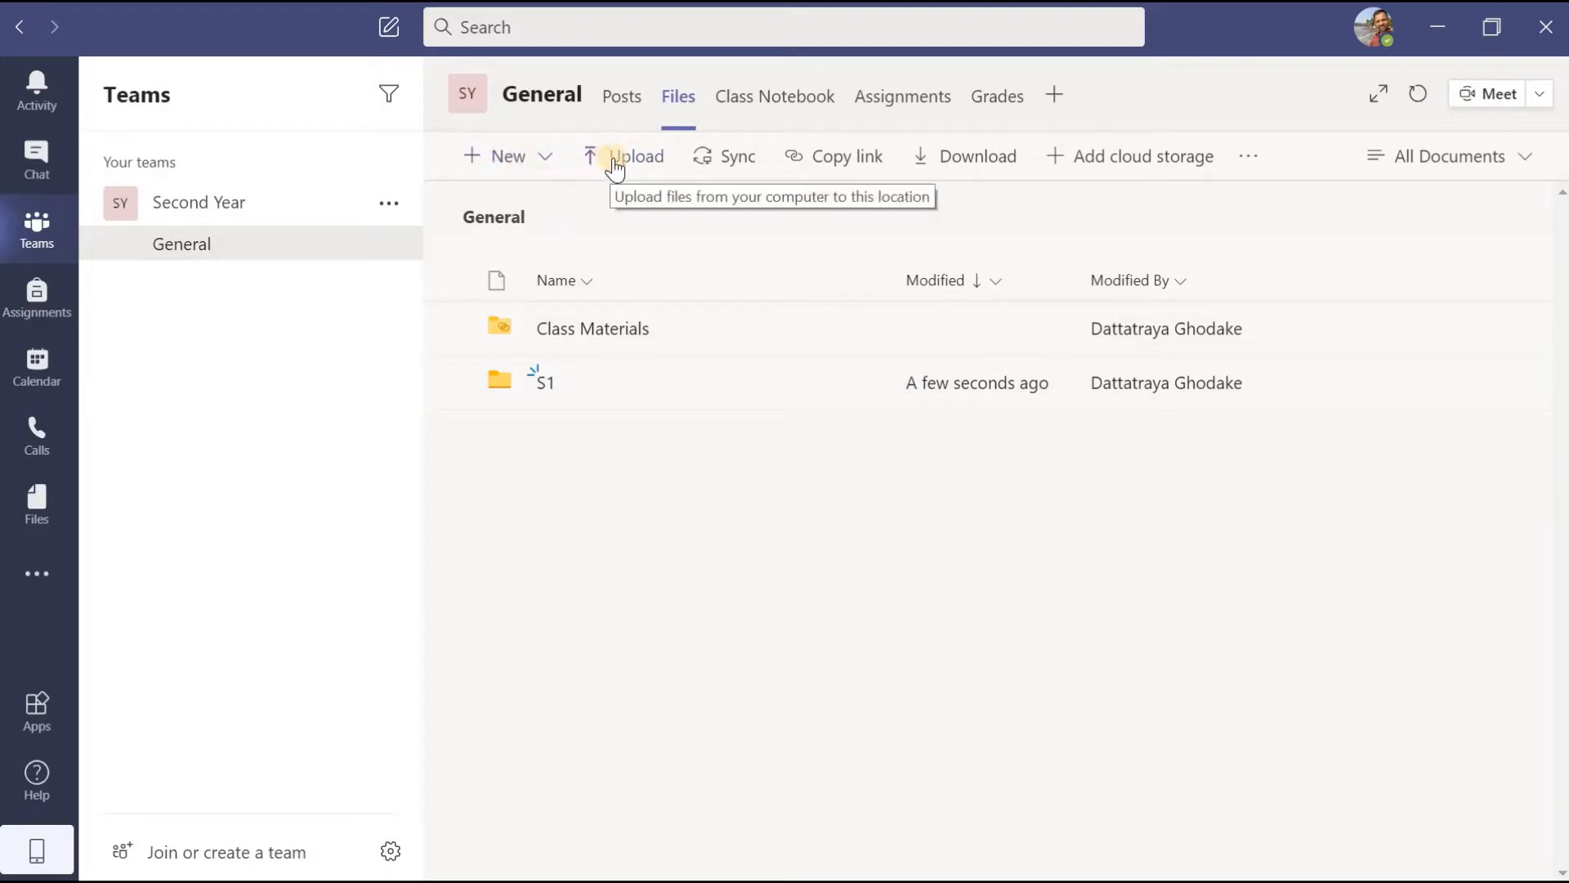
Step: Upload the image DSG_Photo from the Desktop to the General channel's files
left_click(650, 159)
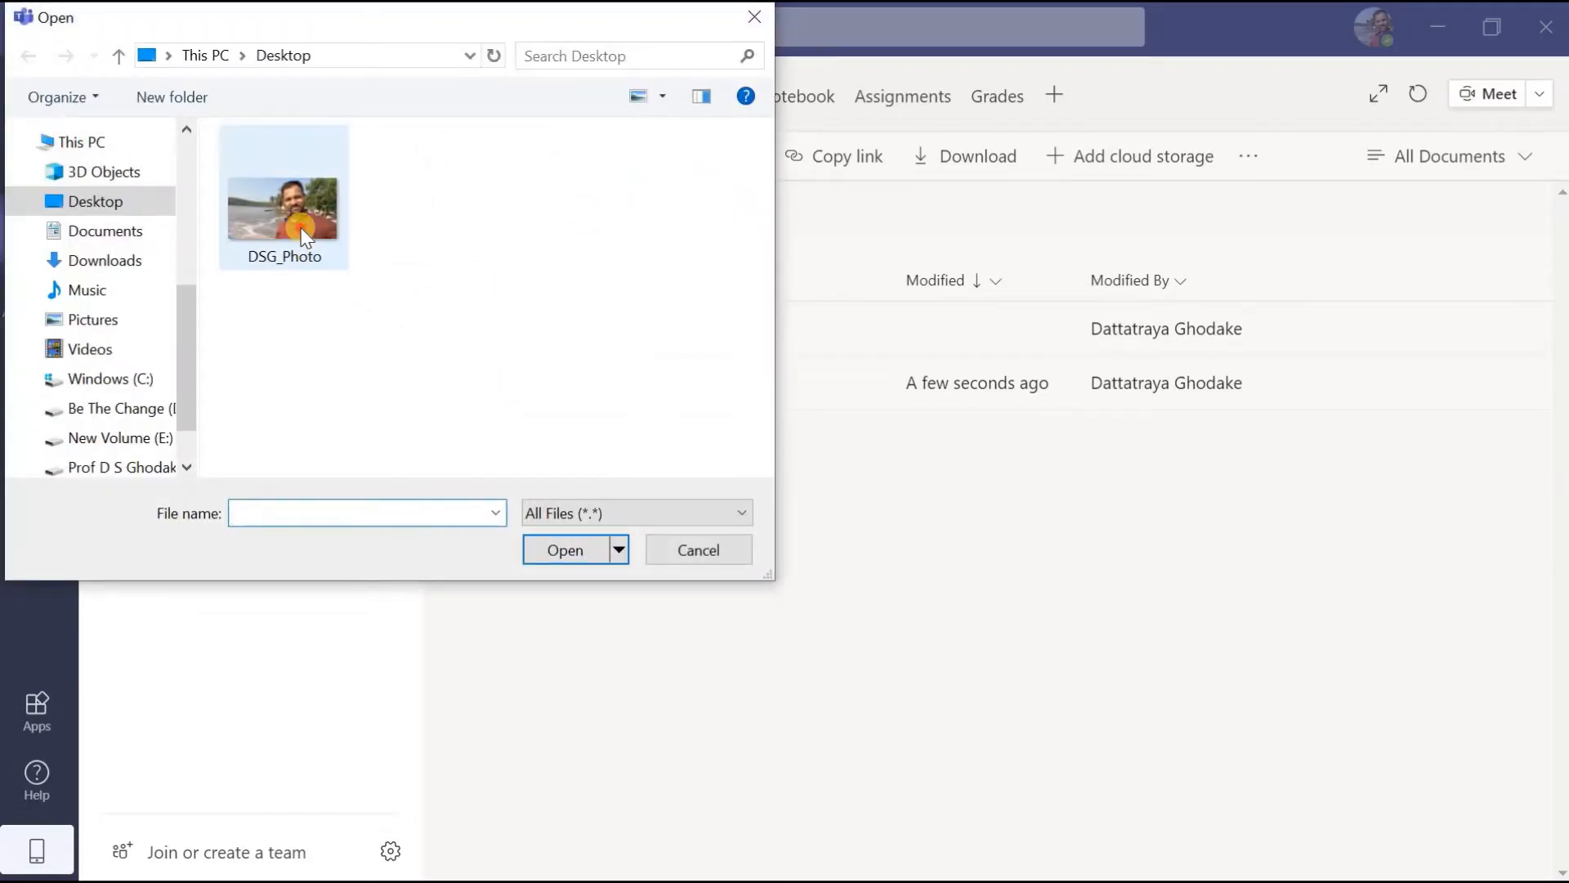
left_click(313, 260)
left_click(570, 550)
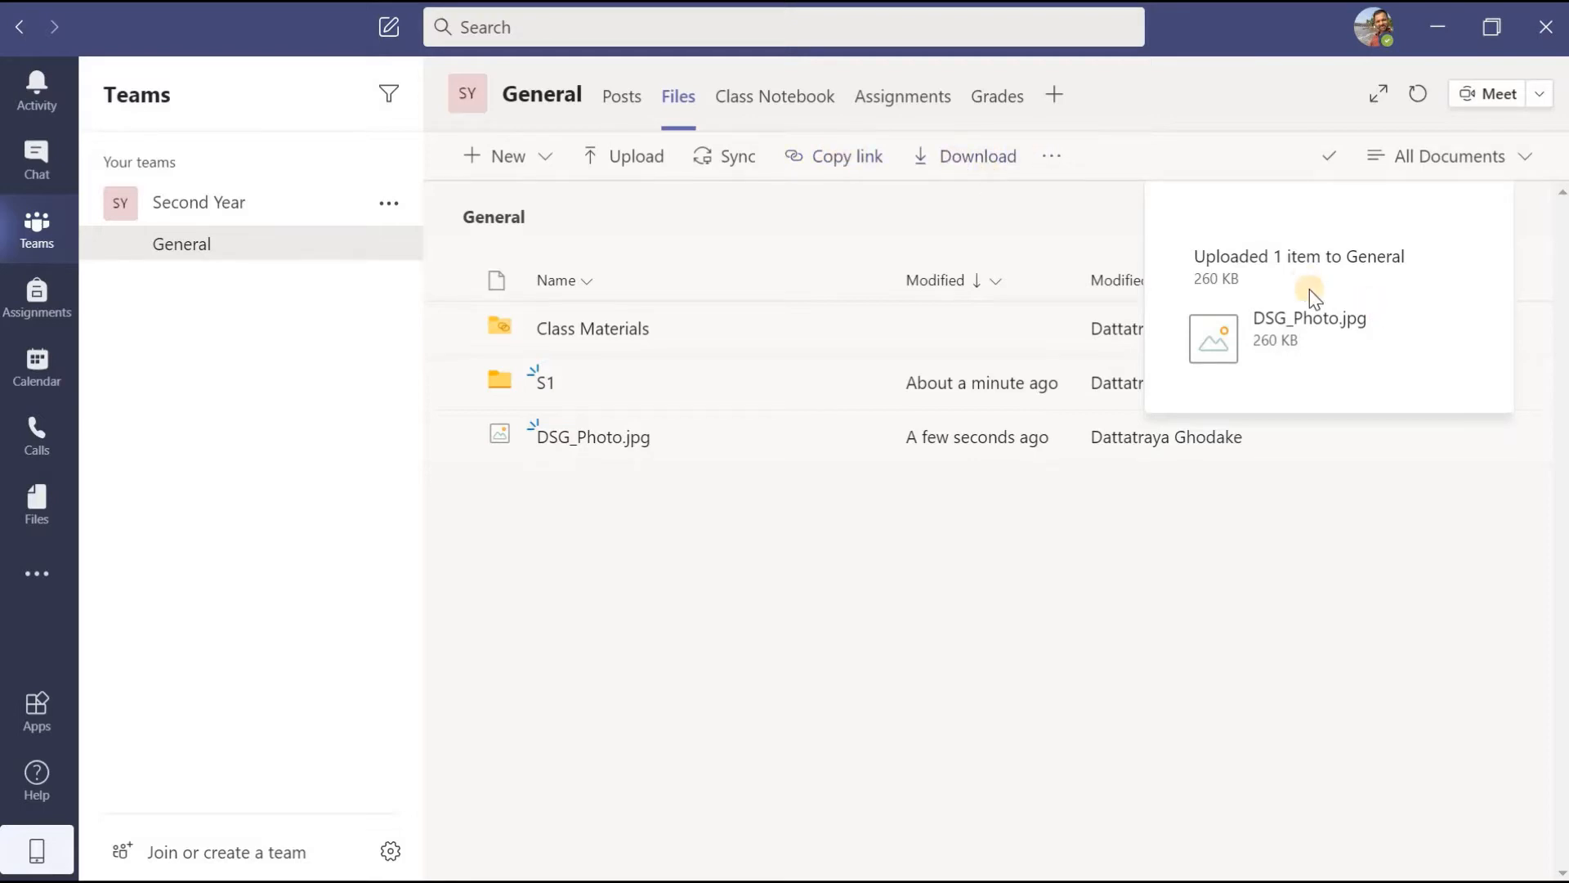
left_click_drag(1484, 303, 953, 253)
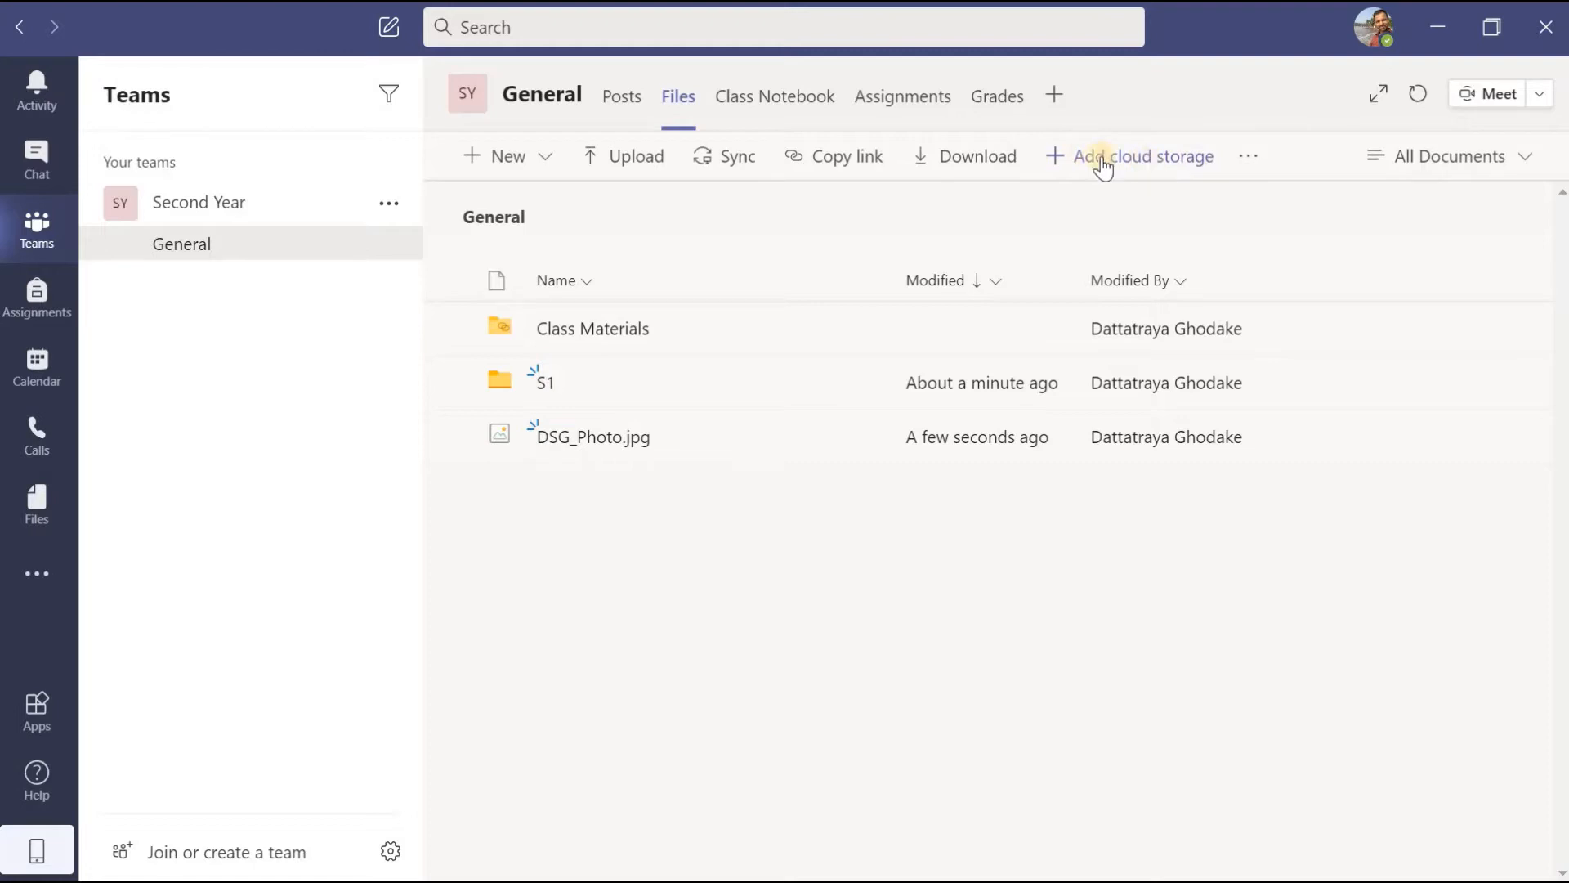
Step: Look at the additional options for the channel's files, and revisit the General channel's posts
left_click(1249, 158)
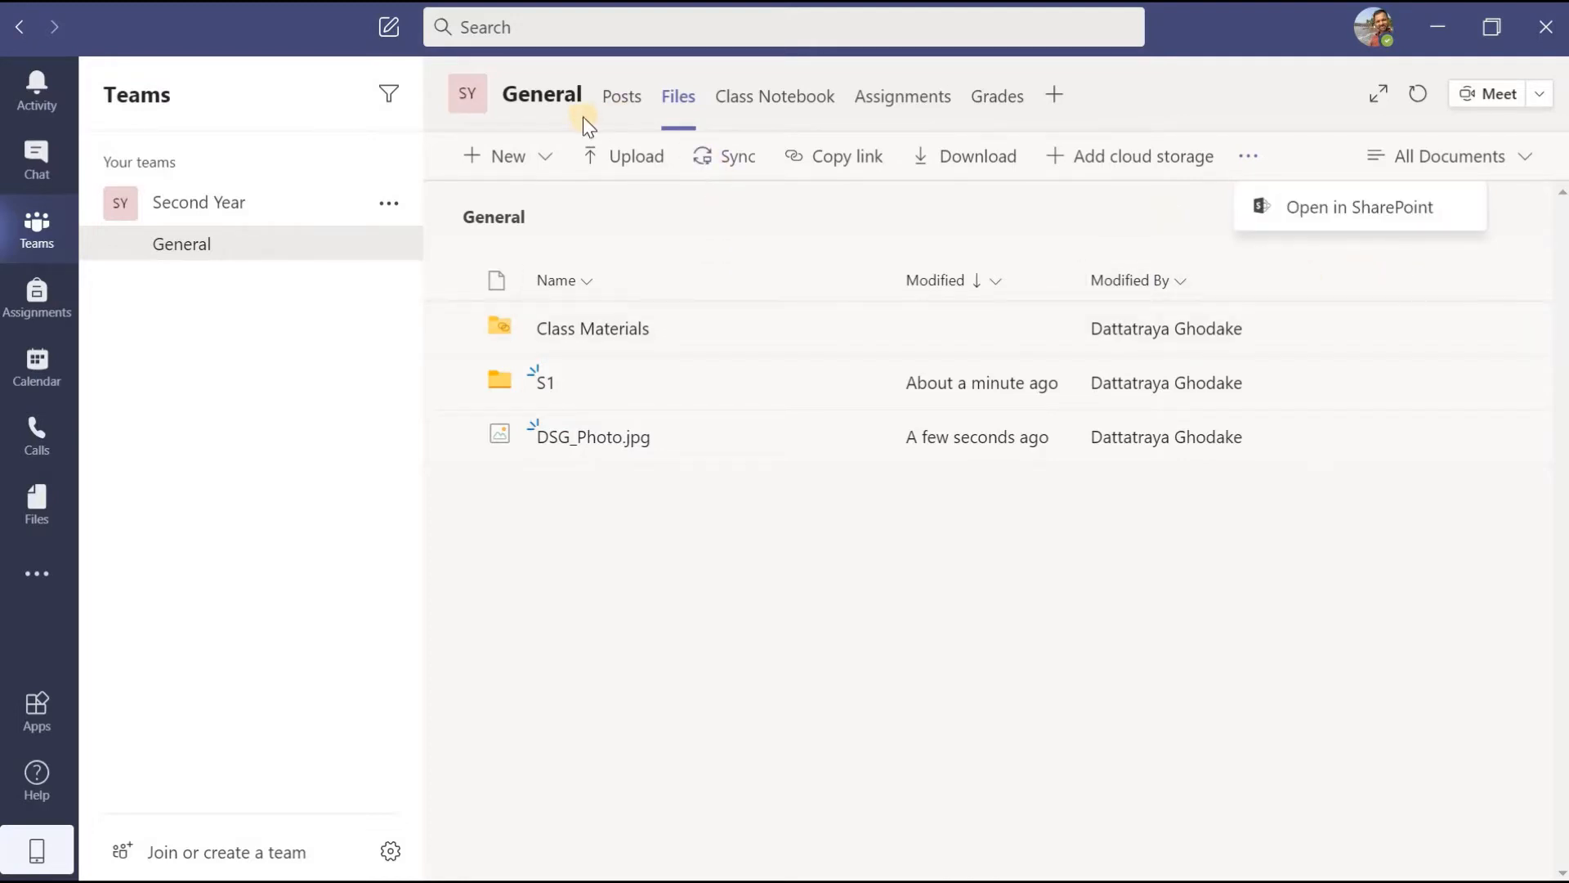
left_click(633, 98)
left_click(678, 98)
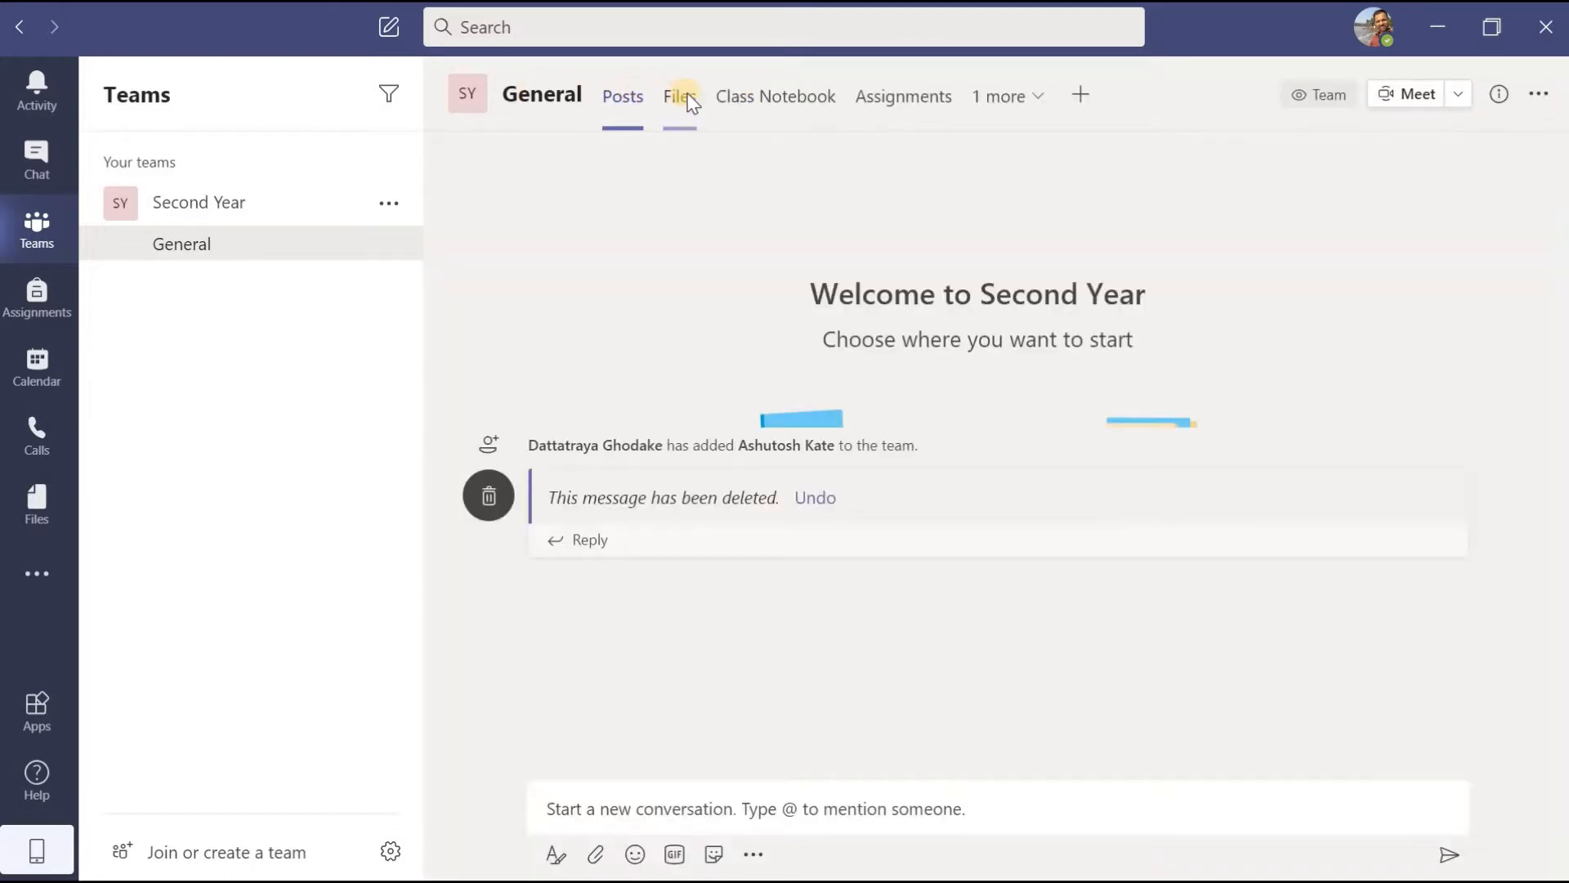
Step: Start setting up a blank OneNote Class Notebook for the team and review its sections and their teacher and student permissions
left_click(748, 105)
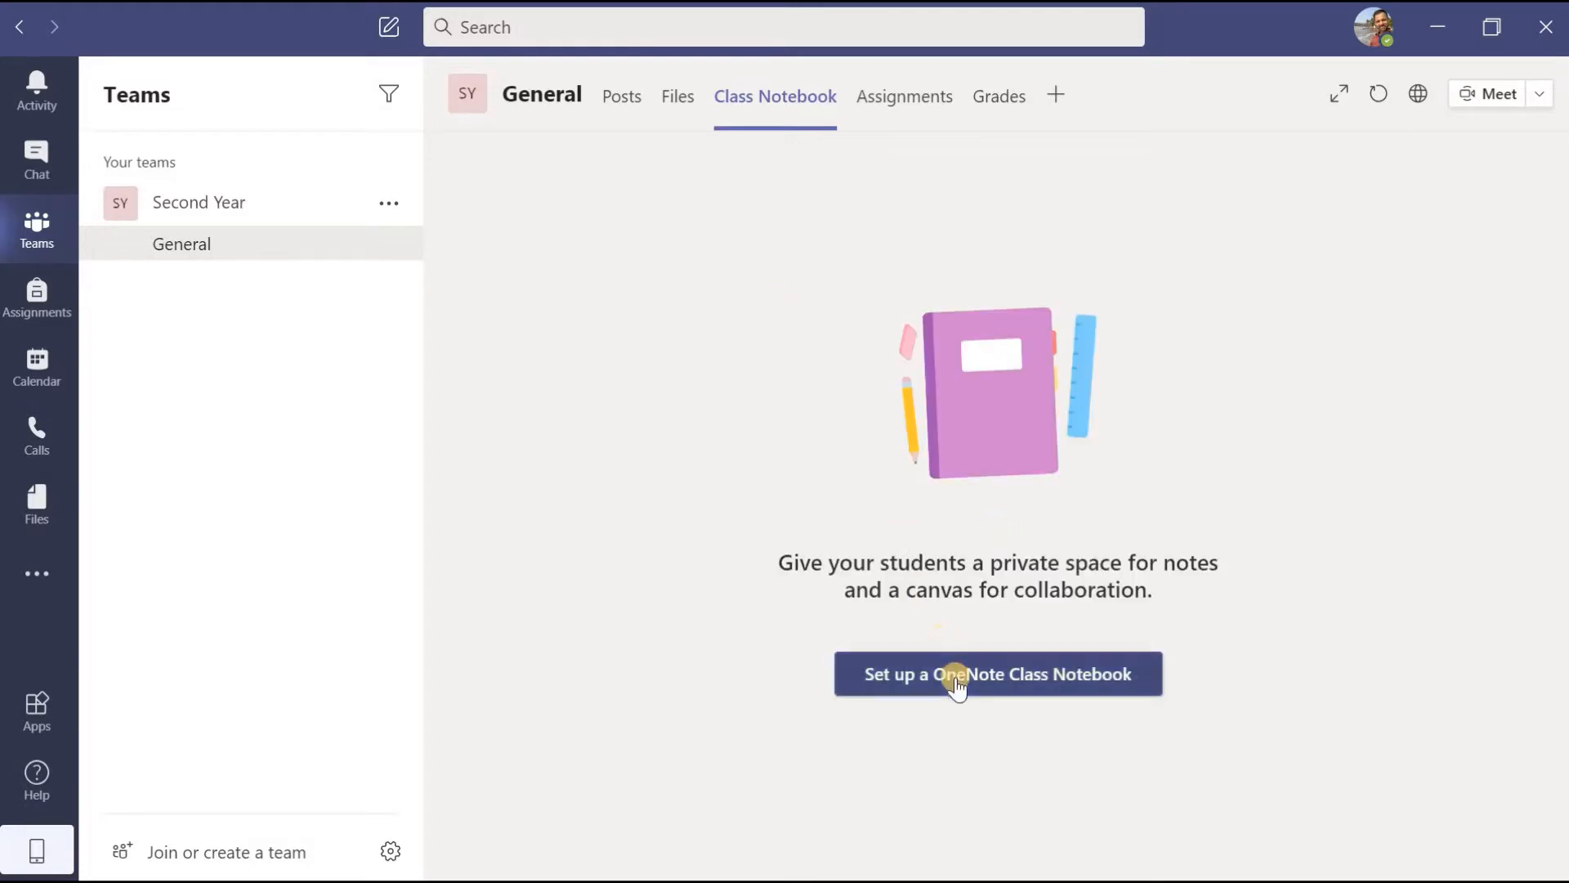
left_click(940, 674)
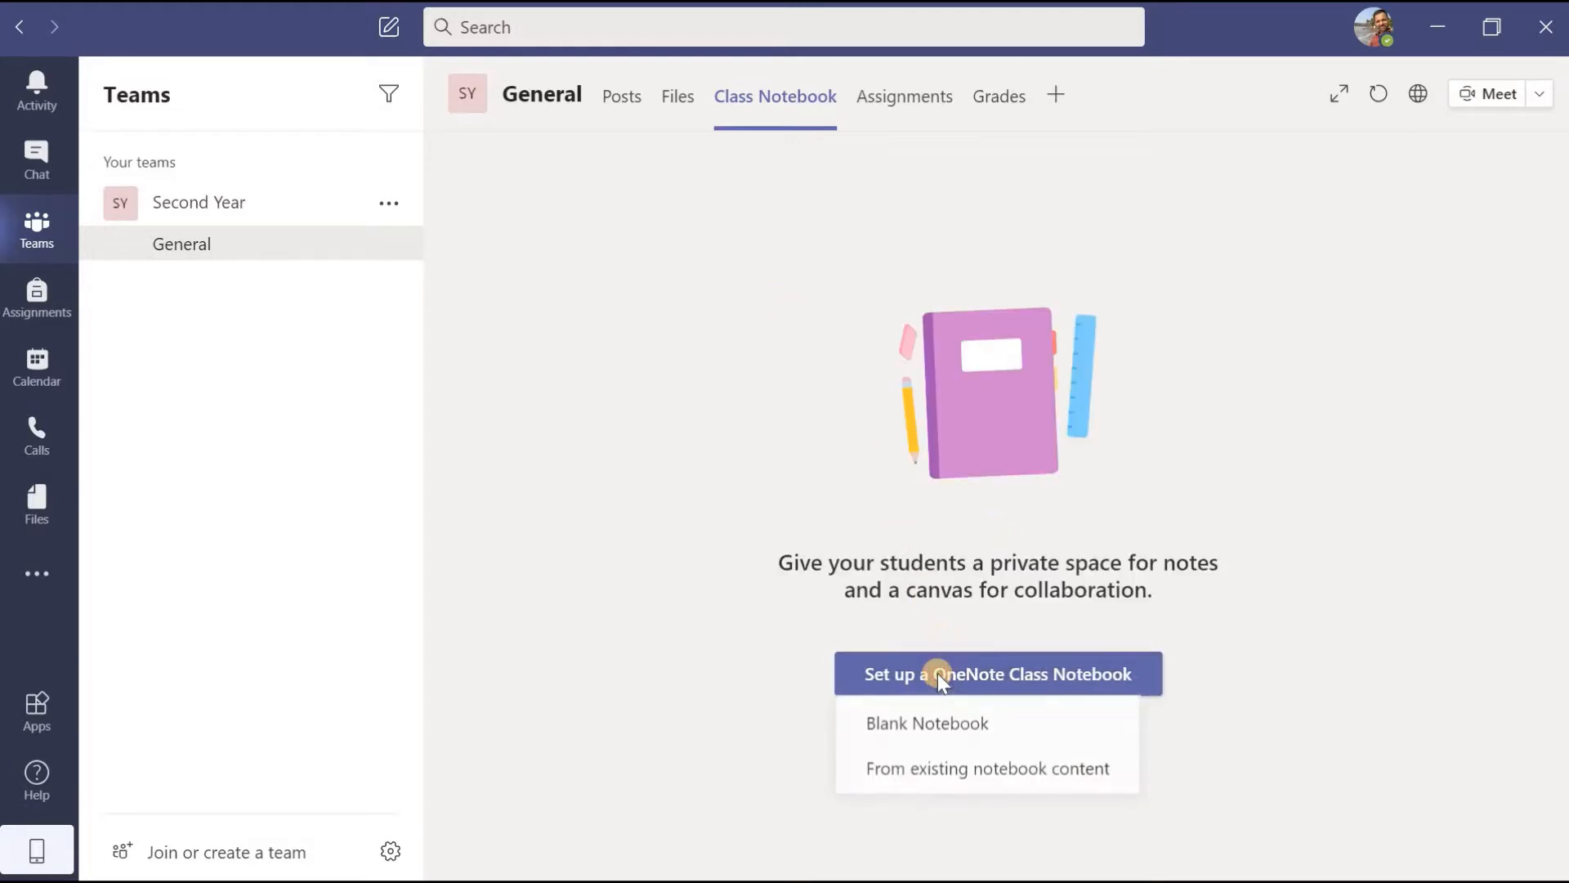
left_click(947, 728)
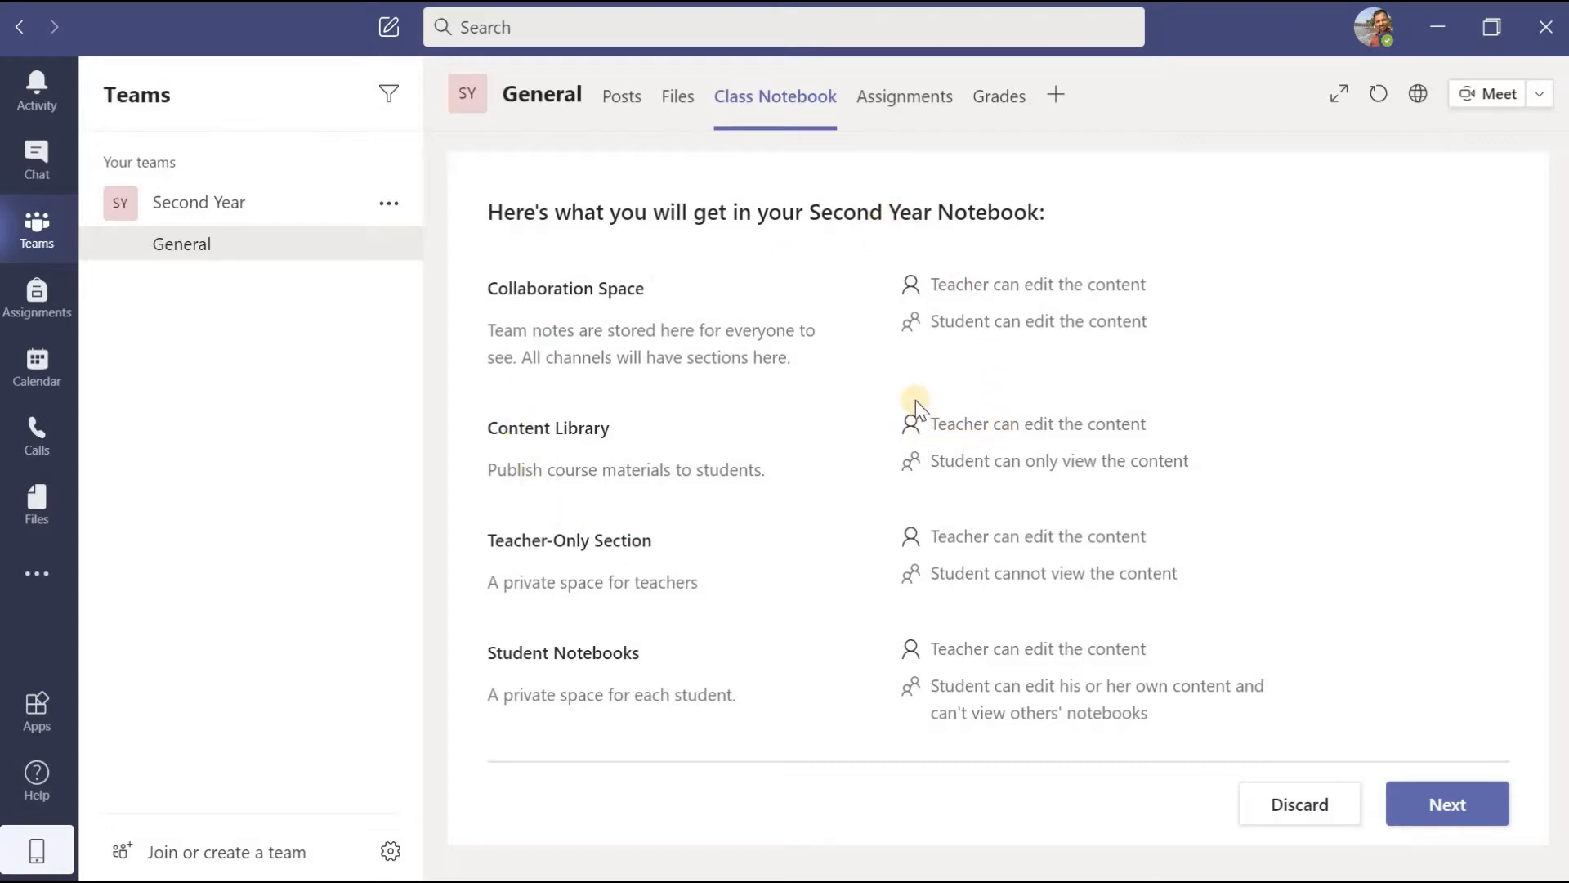
Step: View the channel's Assignments and Grades pages, and show the apps that can be added as channel tabs
left_click(900, 98)
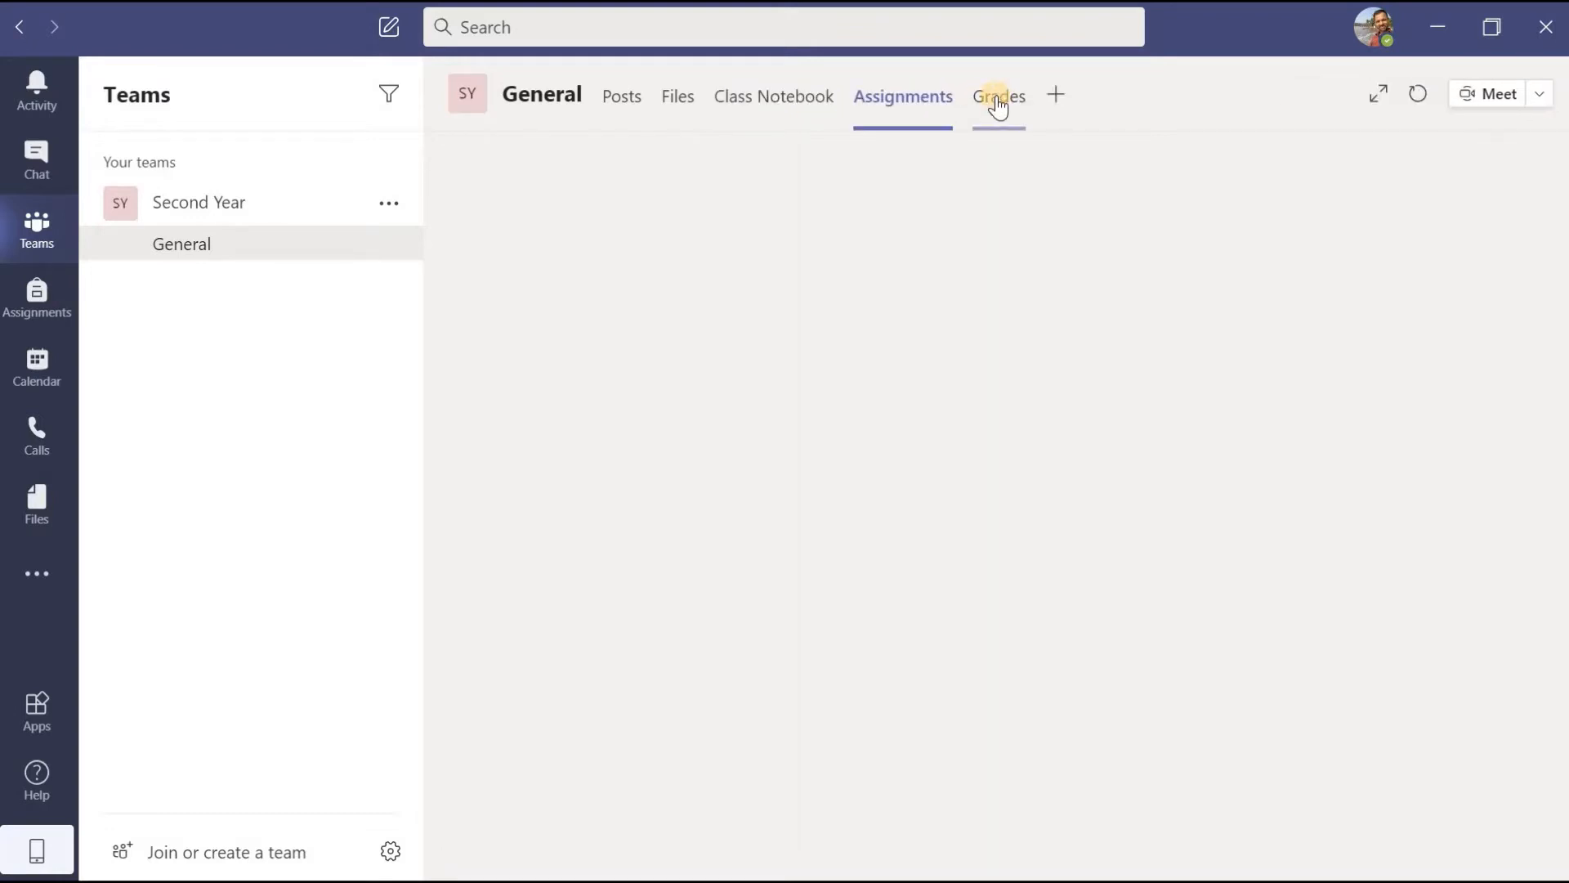
left_click(998, 96)
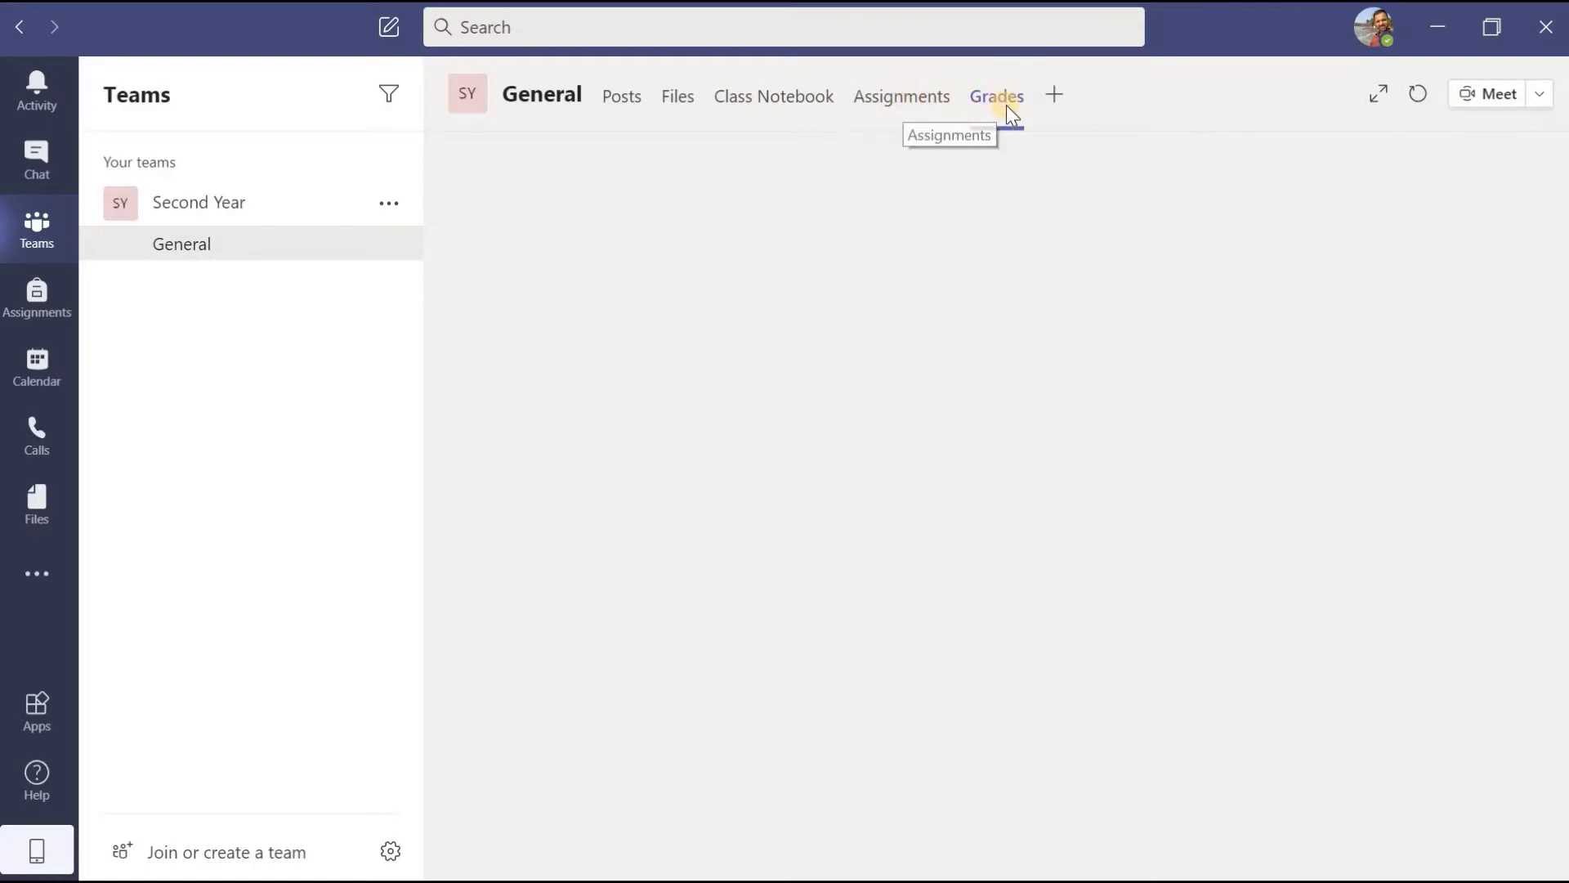
left_click(895, 108)
left_click(1004, 103)
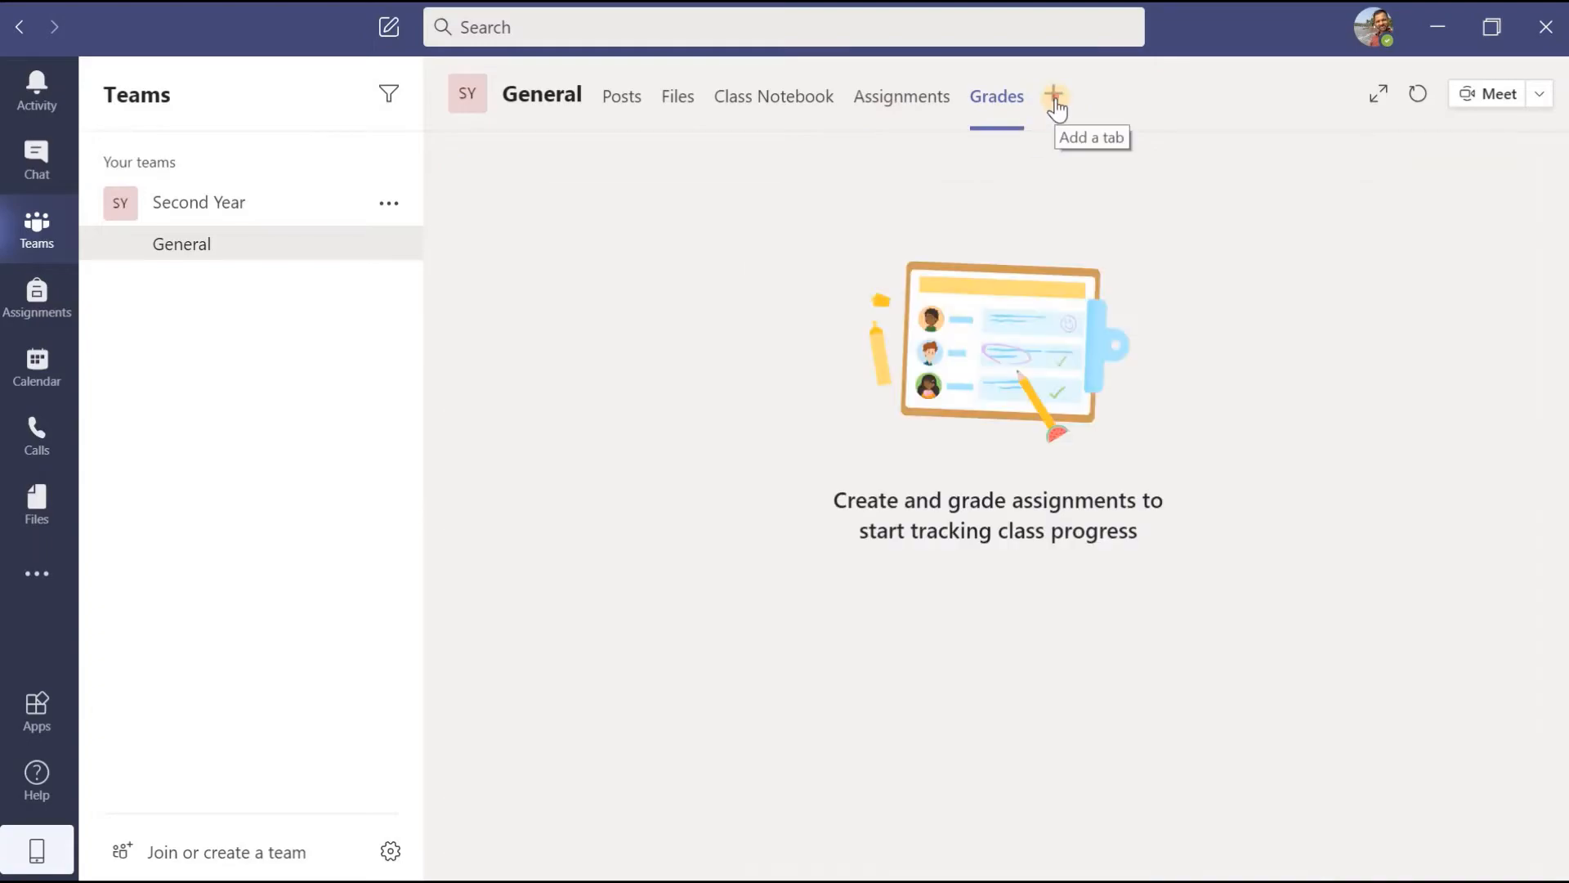
left_click(1055, 96)
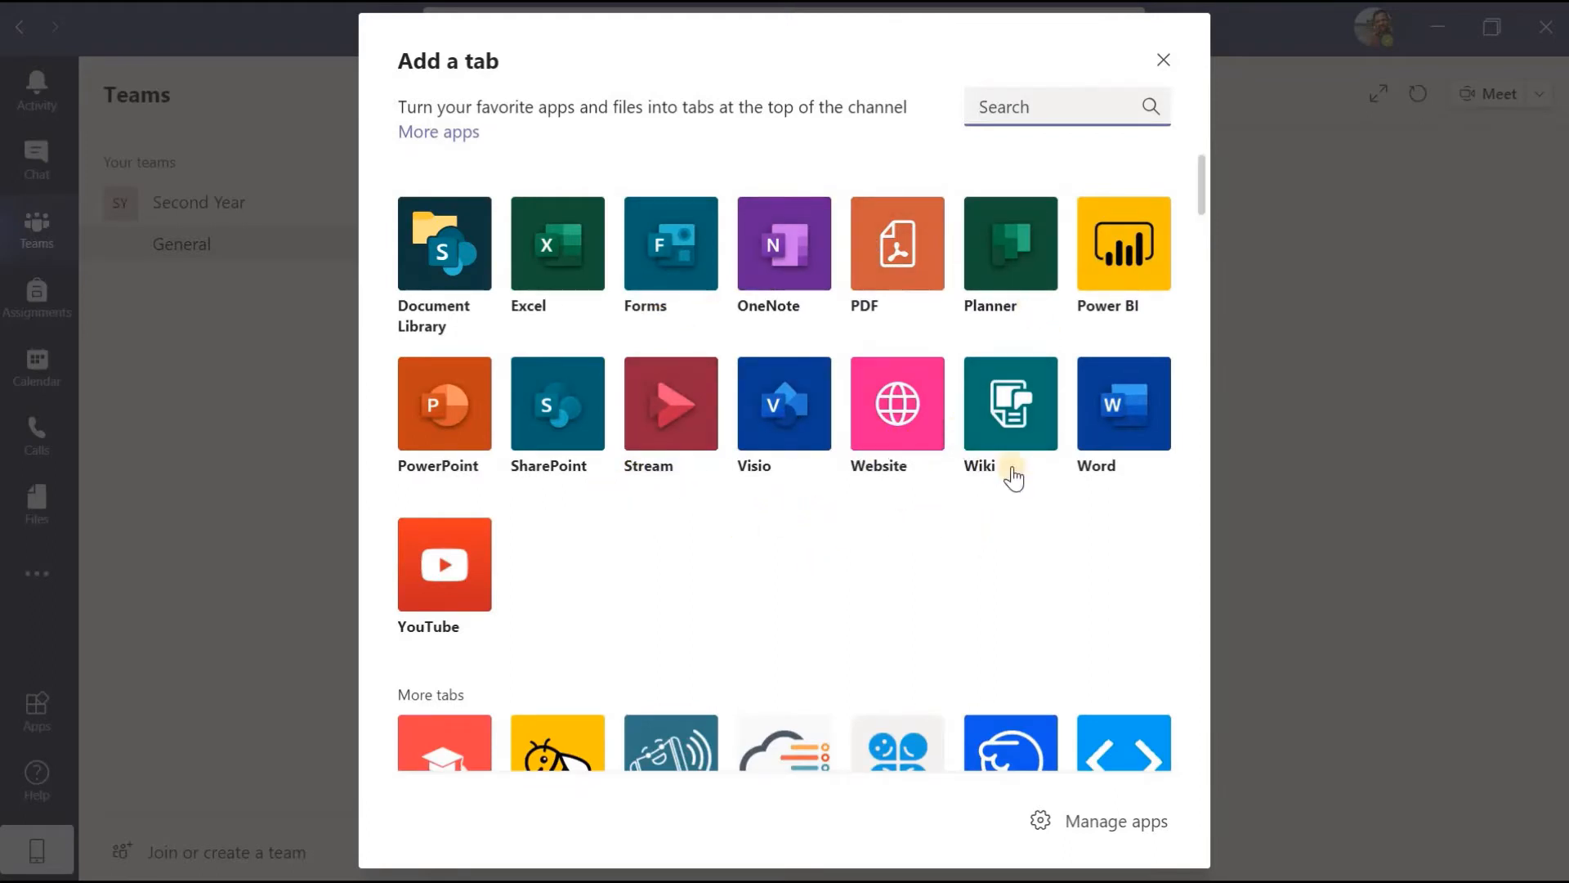
Step: Leave the tab gallery, open the management page of the Second Year team and review its owners and members
left_click(1163, 61)
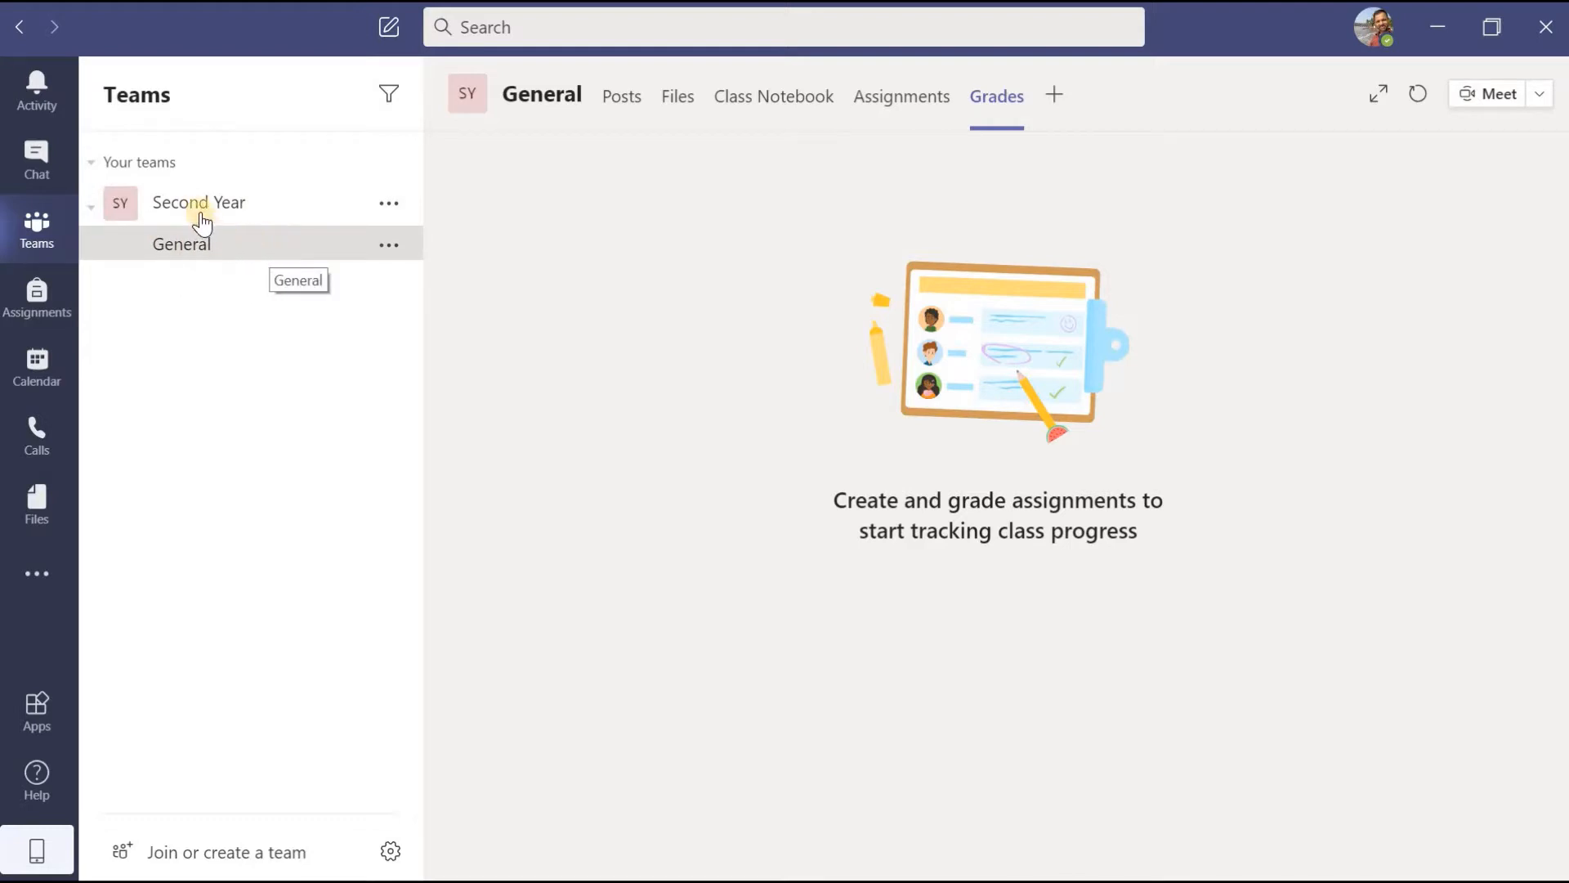
left_click(390, 203)
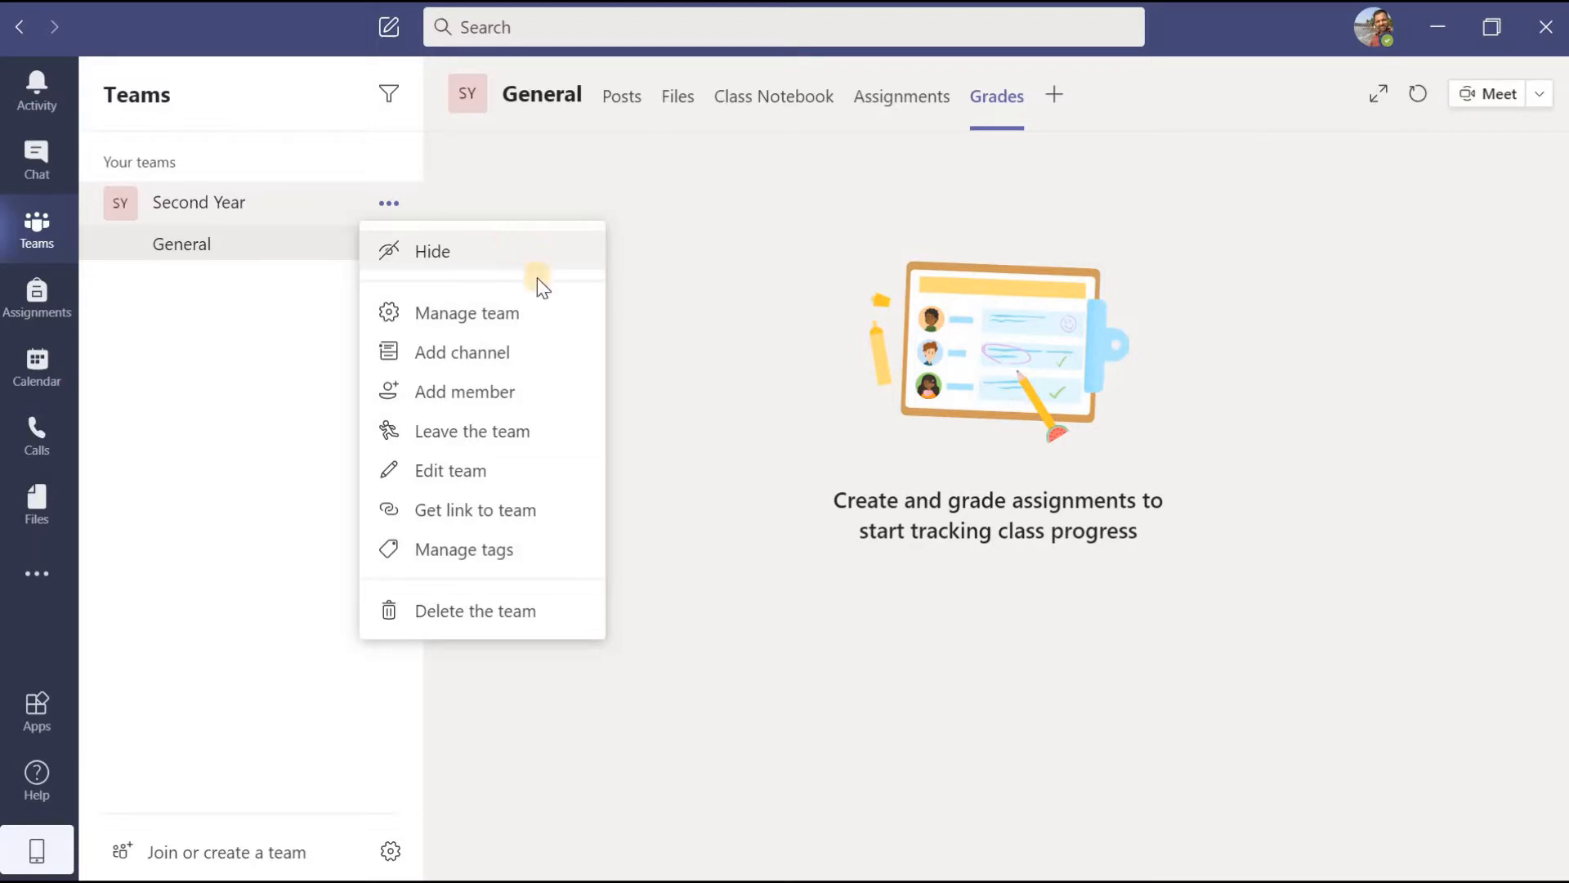
left_click(493, 318)
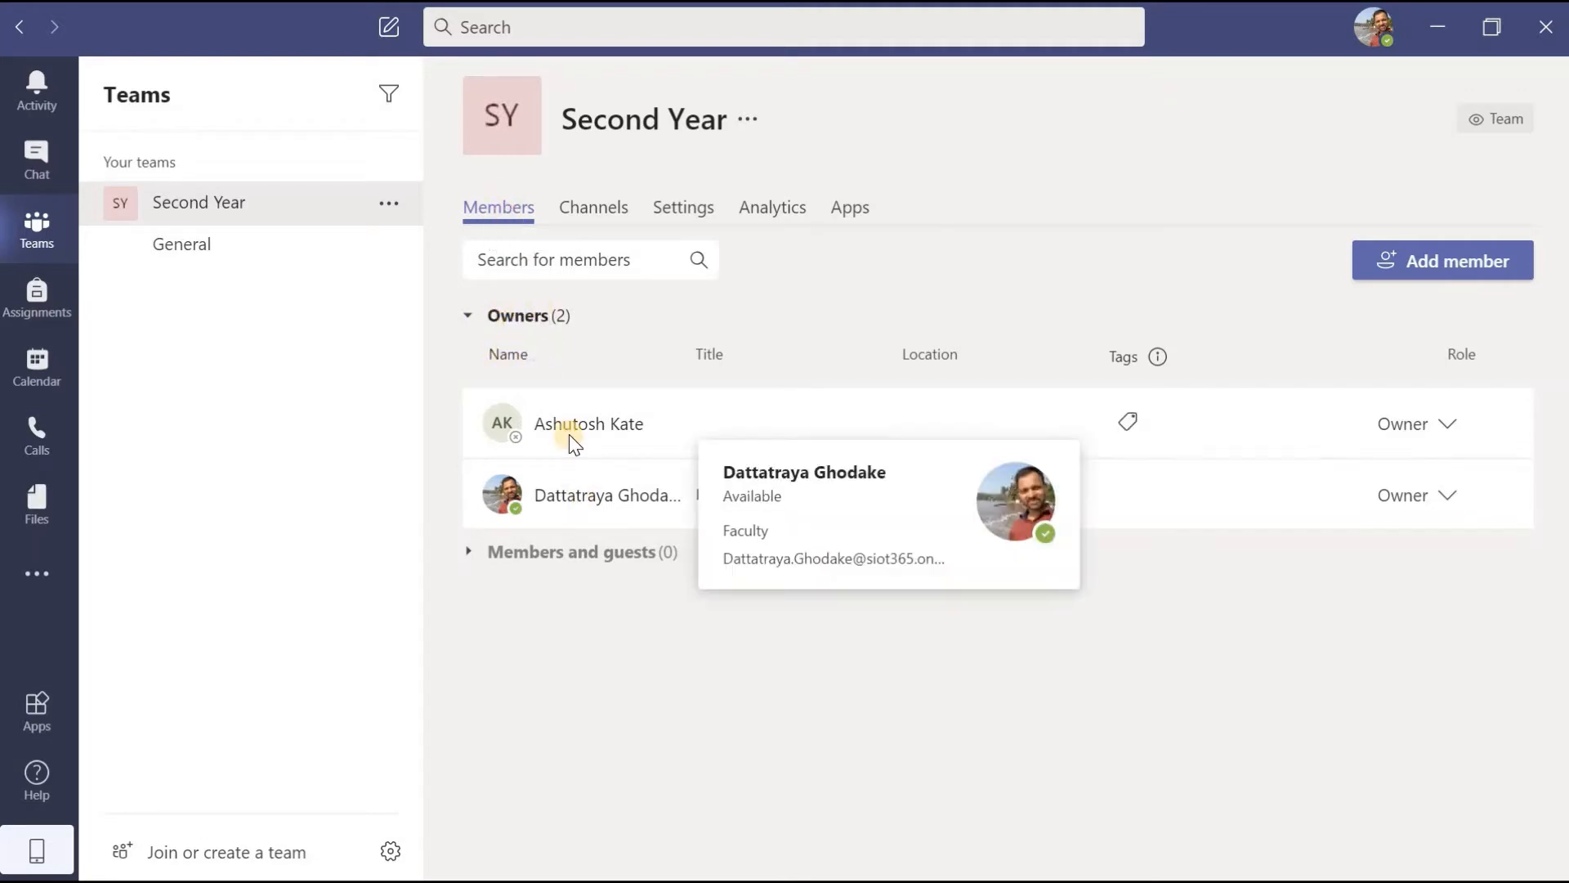
mouse_move(571, 427)
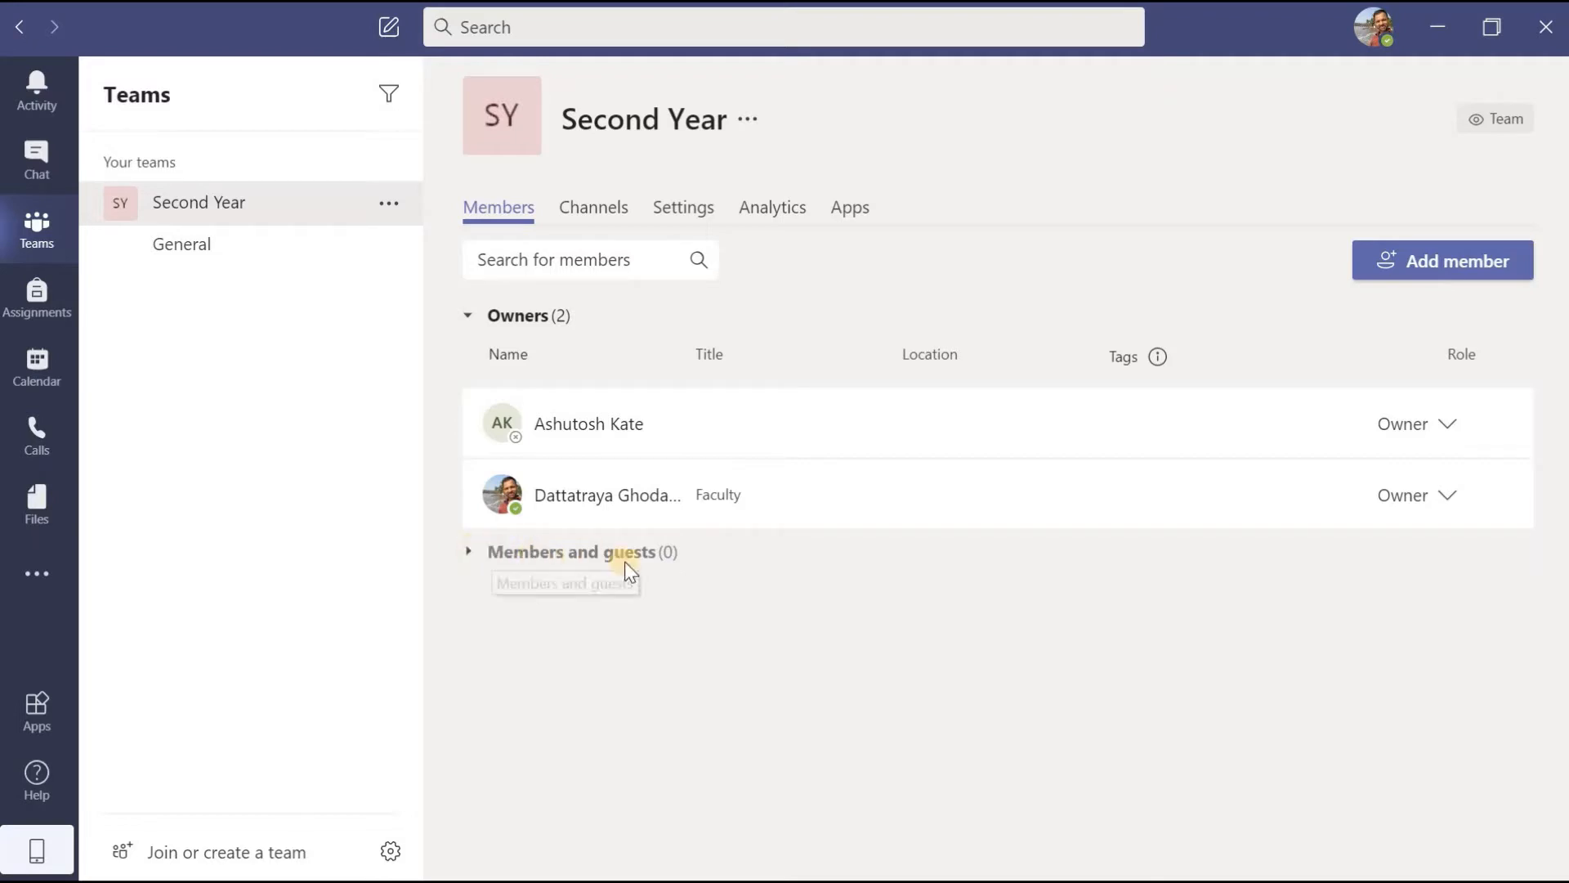
Step: Look at the form for adding students or teachers, and view the team's pending requests and channels
left_click(1457, 264)
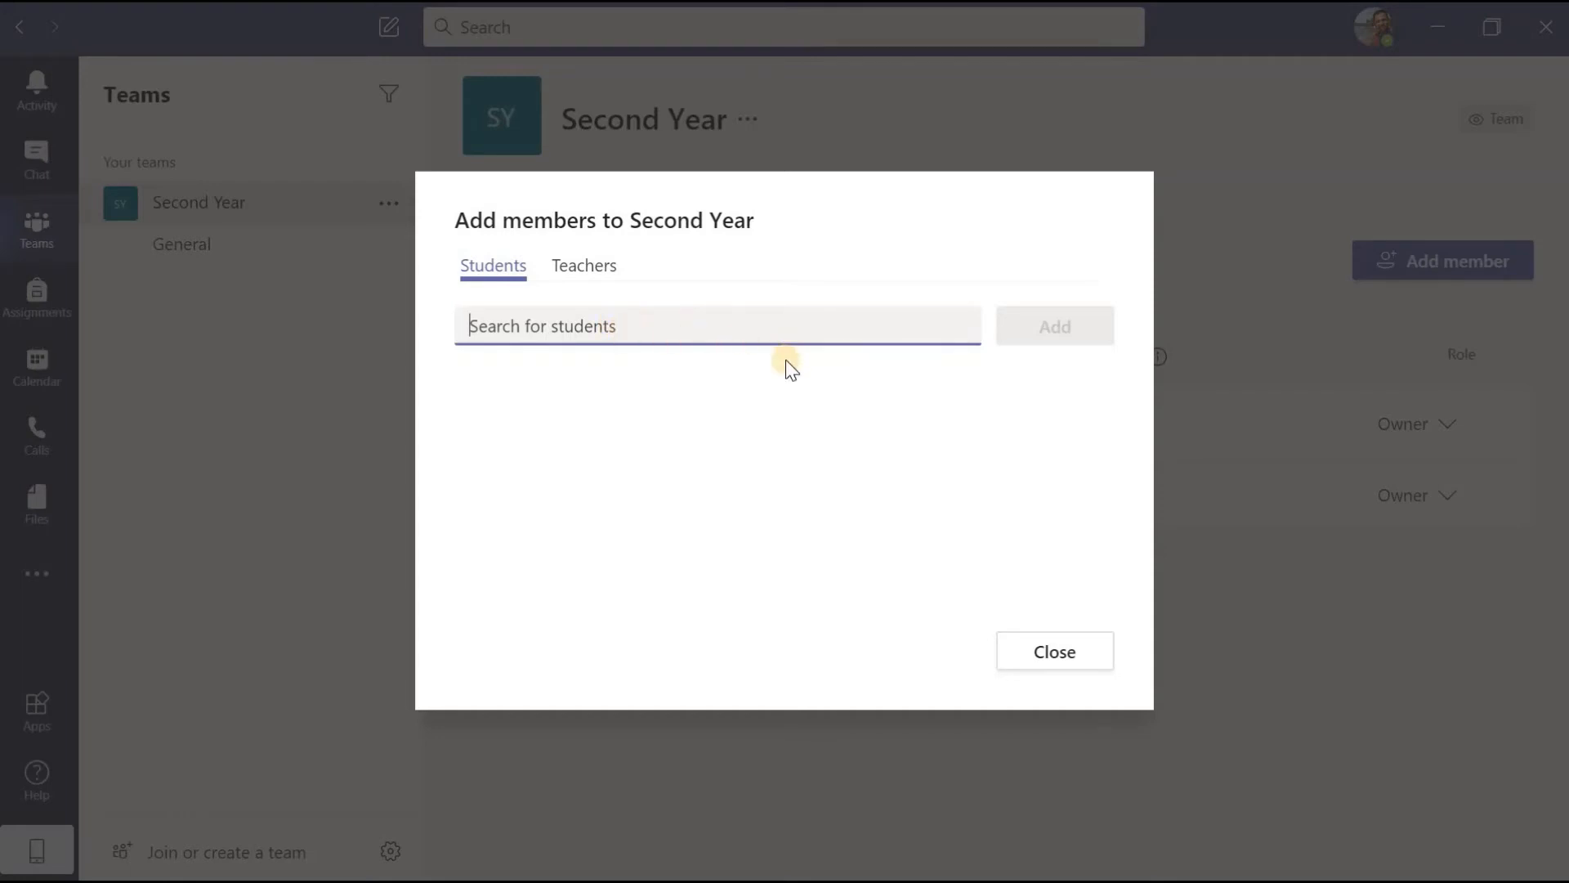
left_click(1057, 653)
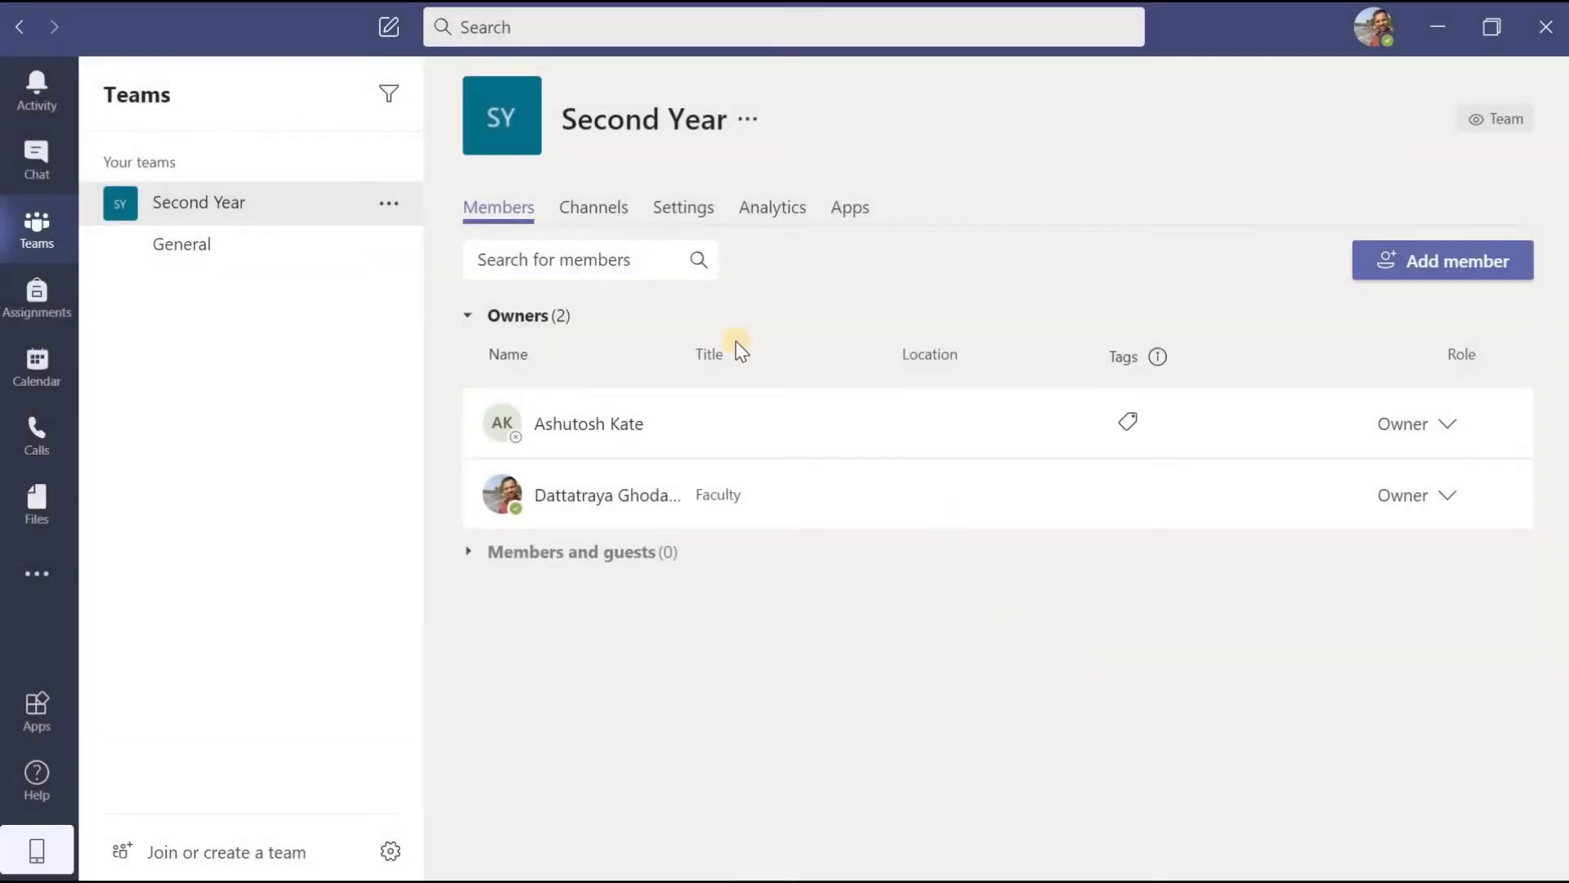
left_click(613, 217)
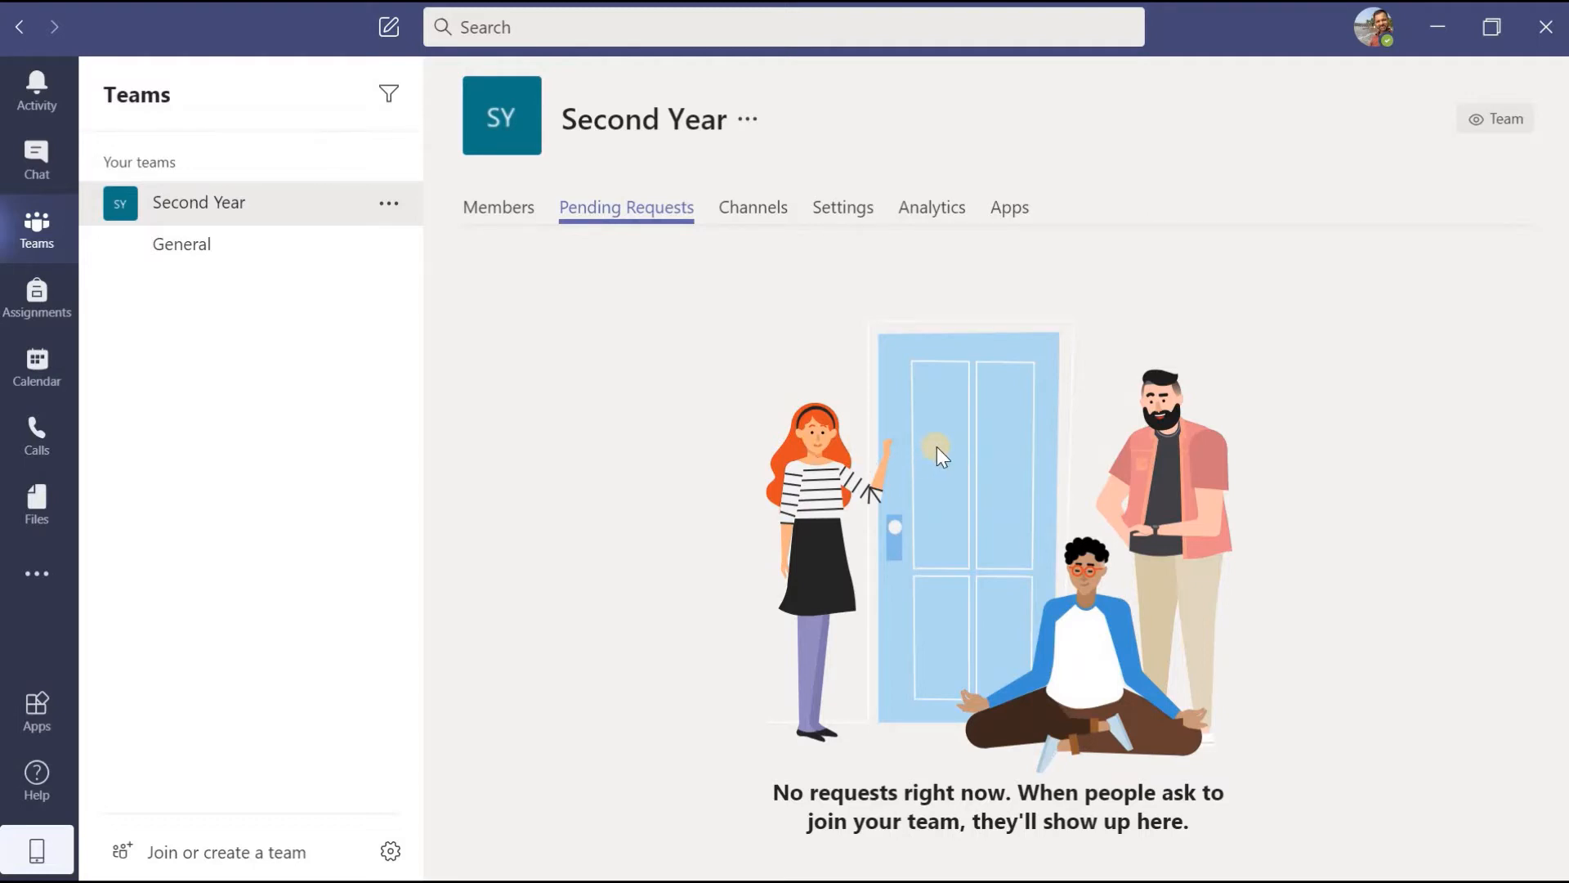
left_click(765, 214)
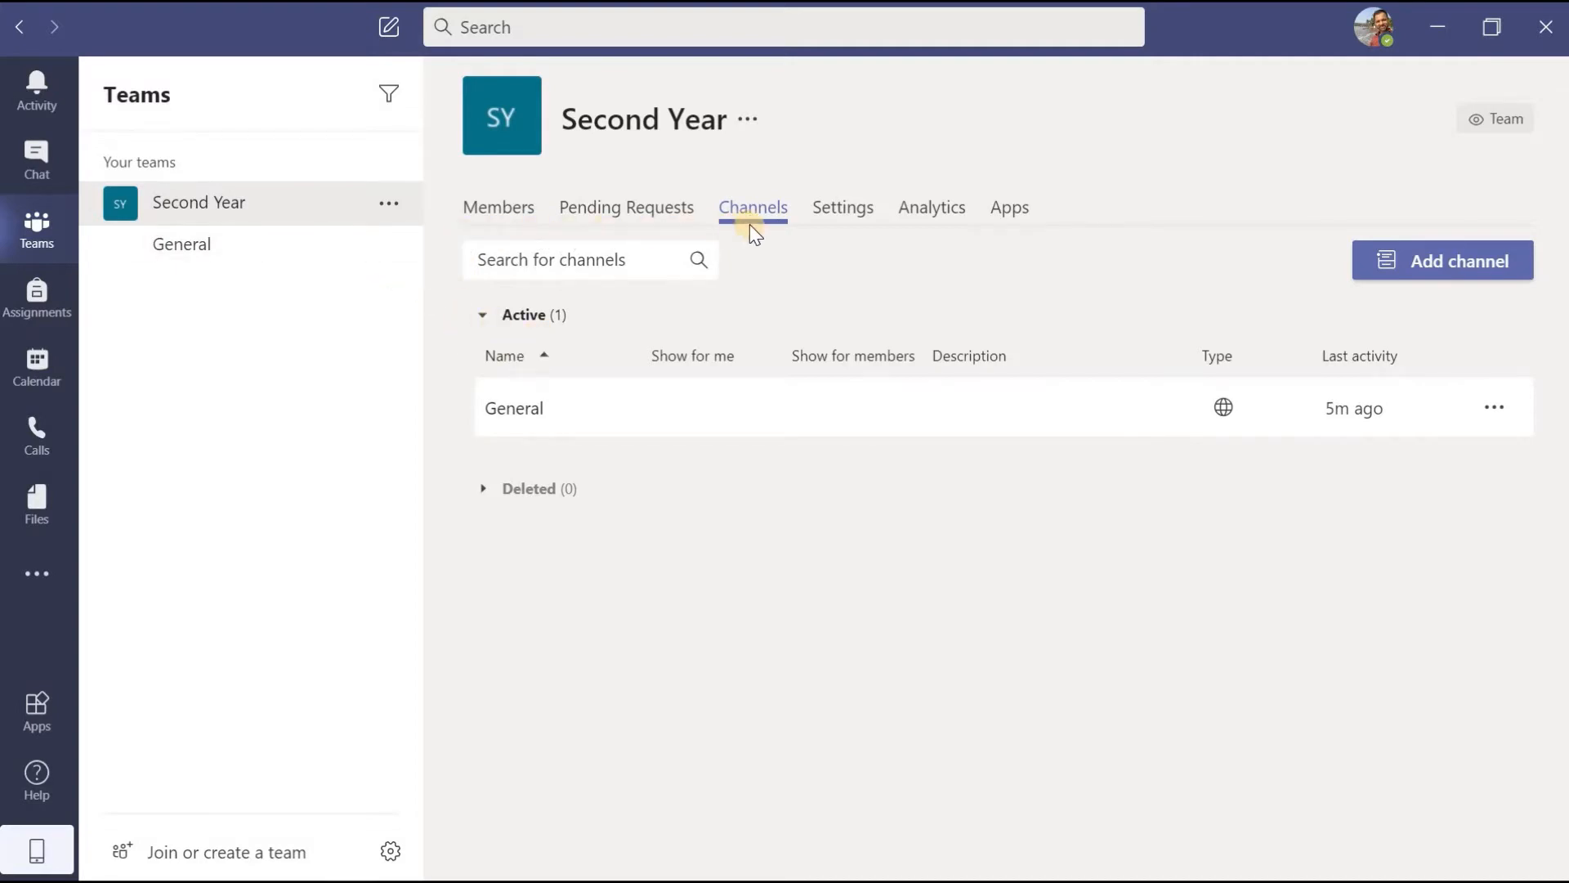
Step: Change the Second Year team's theme to the Engineering subject with the blue crossed-tools avatar, and save the update
left_click(842, 212)
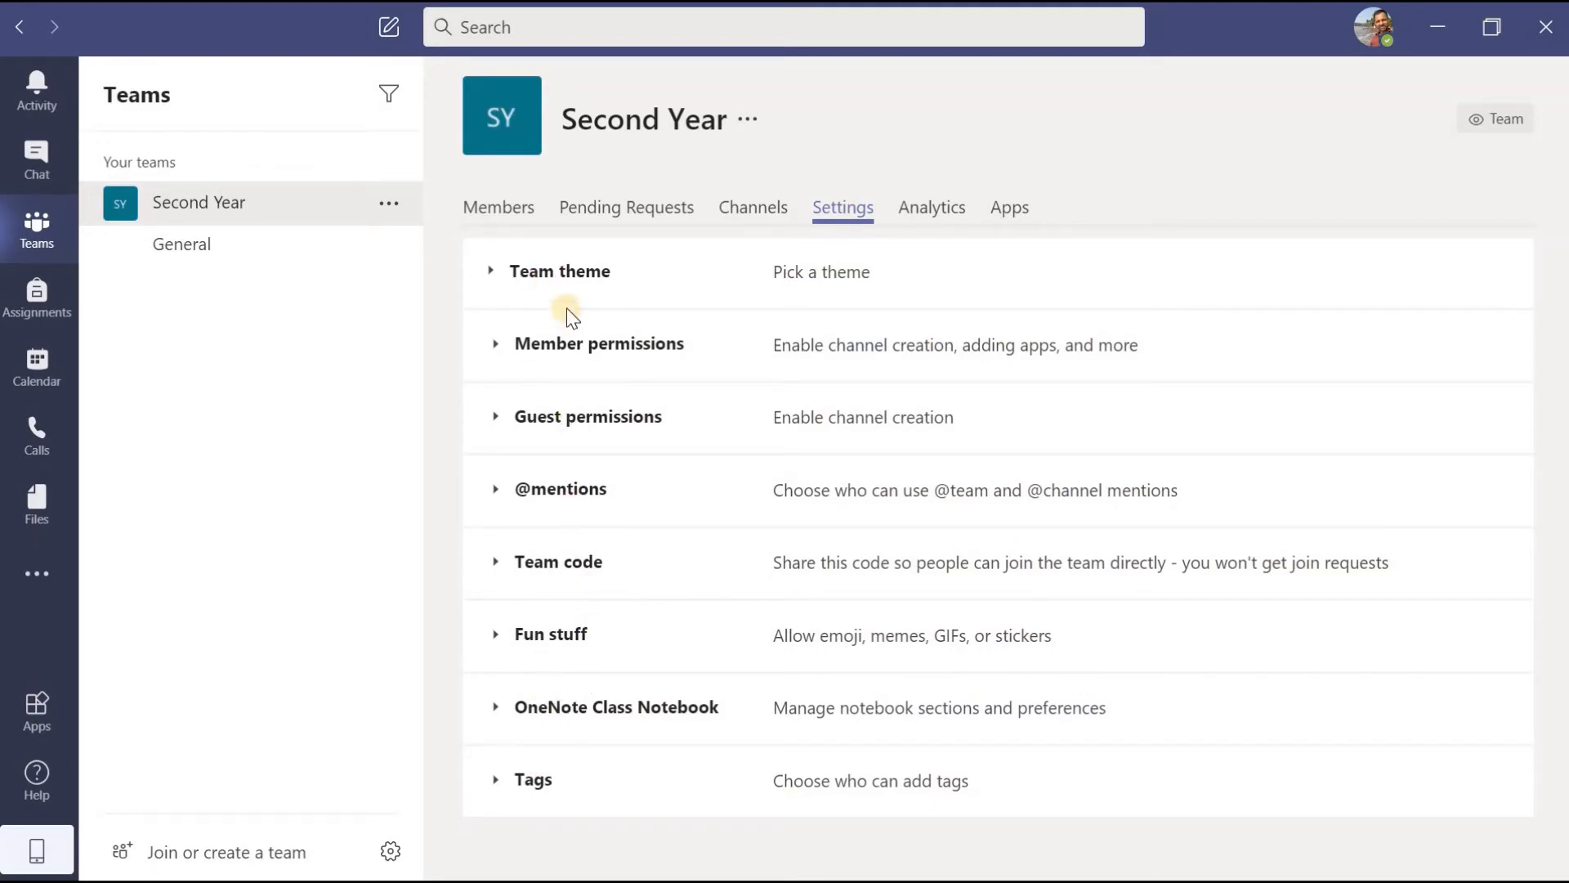
left_click(492, 271)
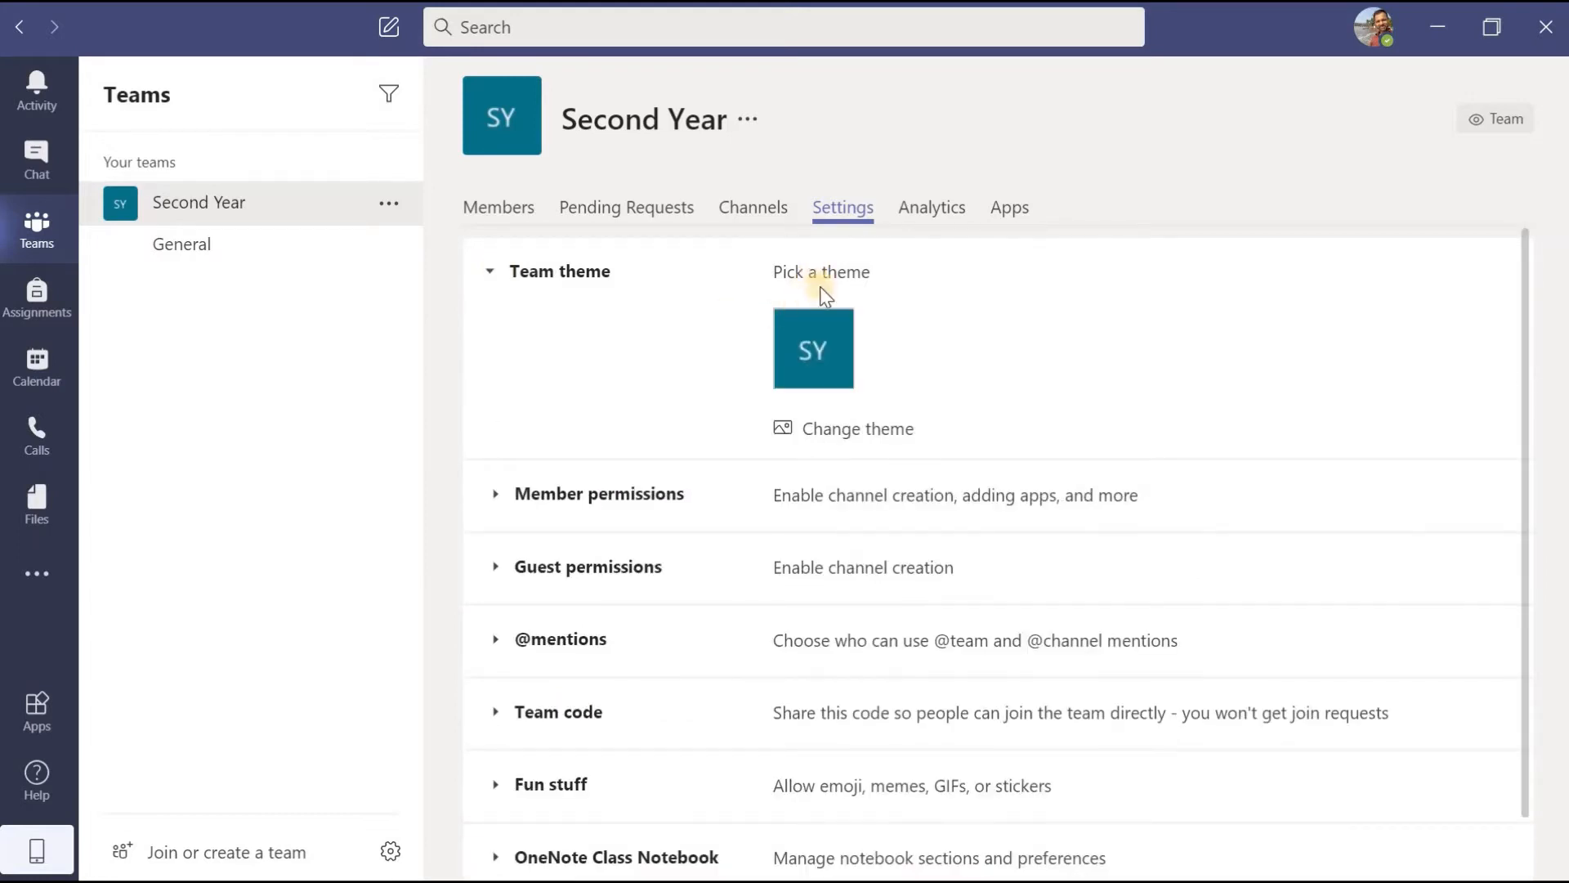
left_click(835, 433)
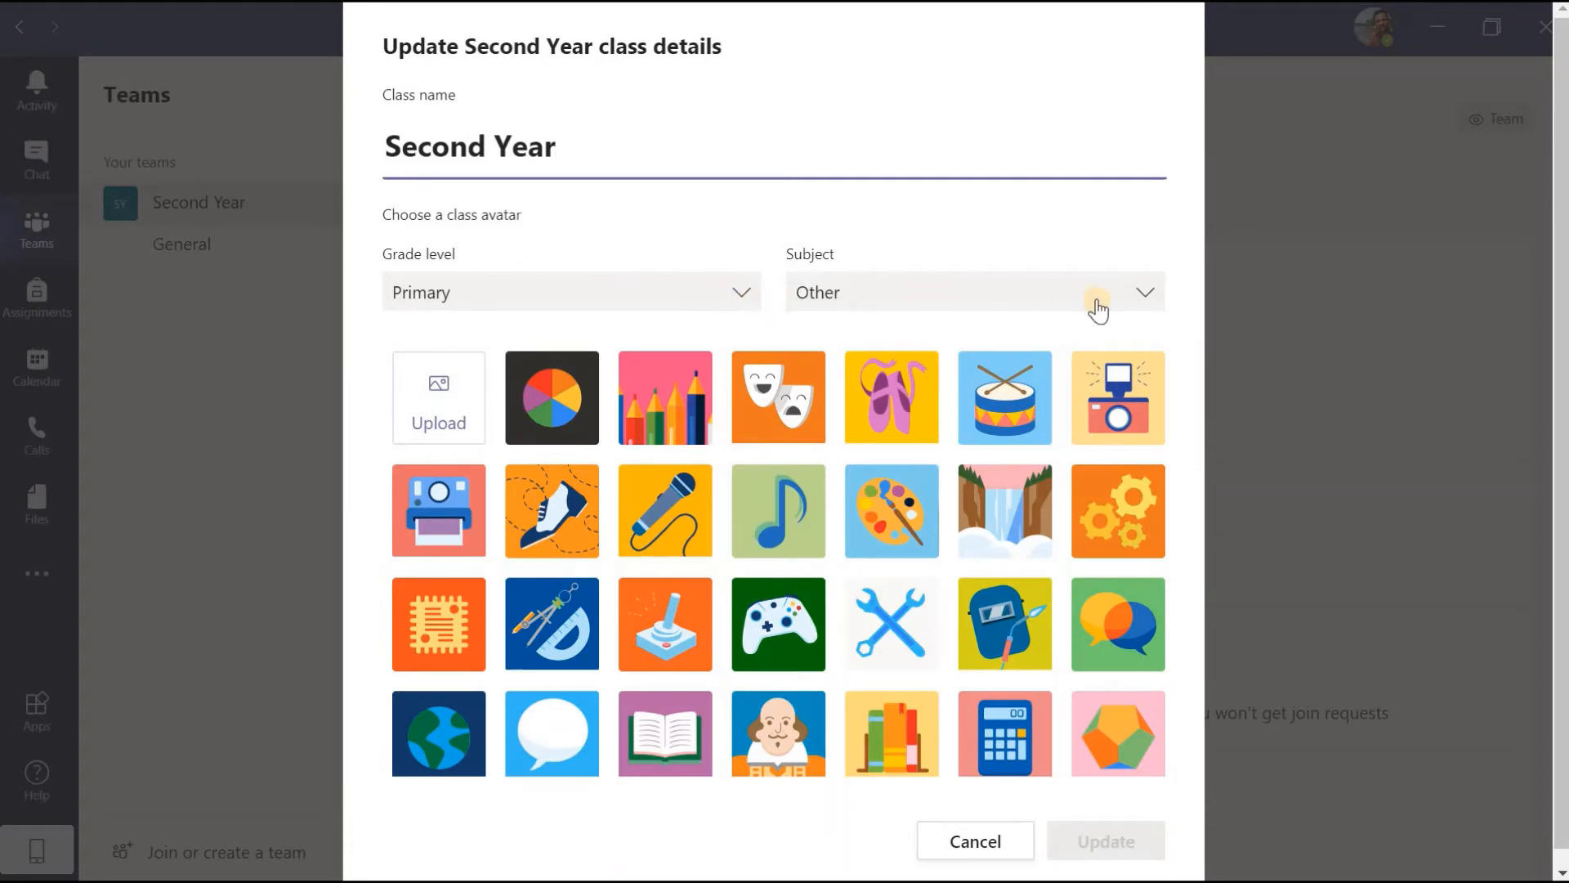
left_click(744, 294)
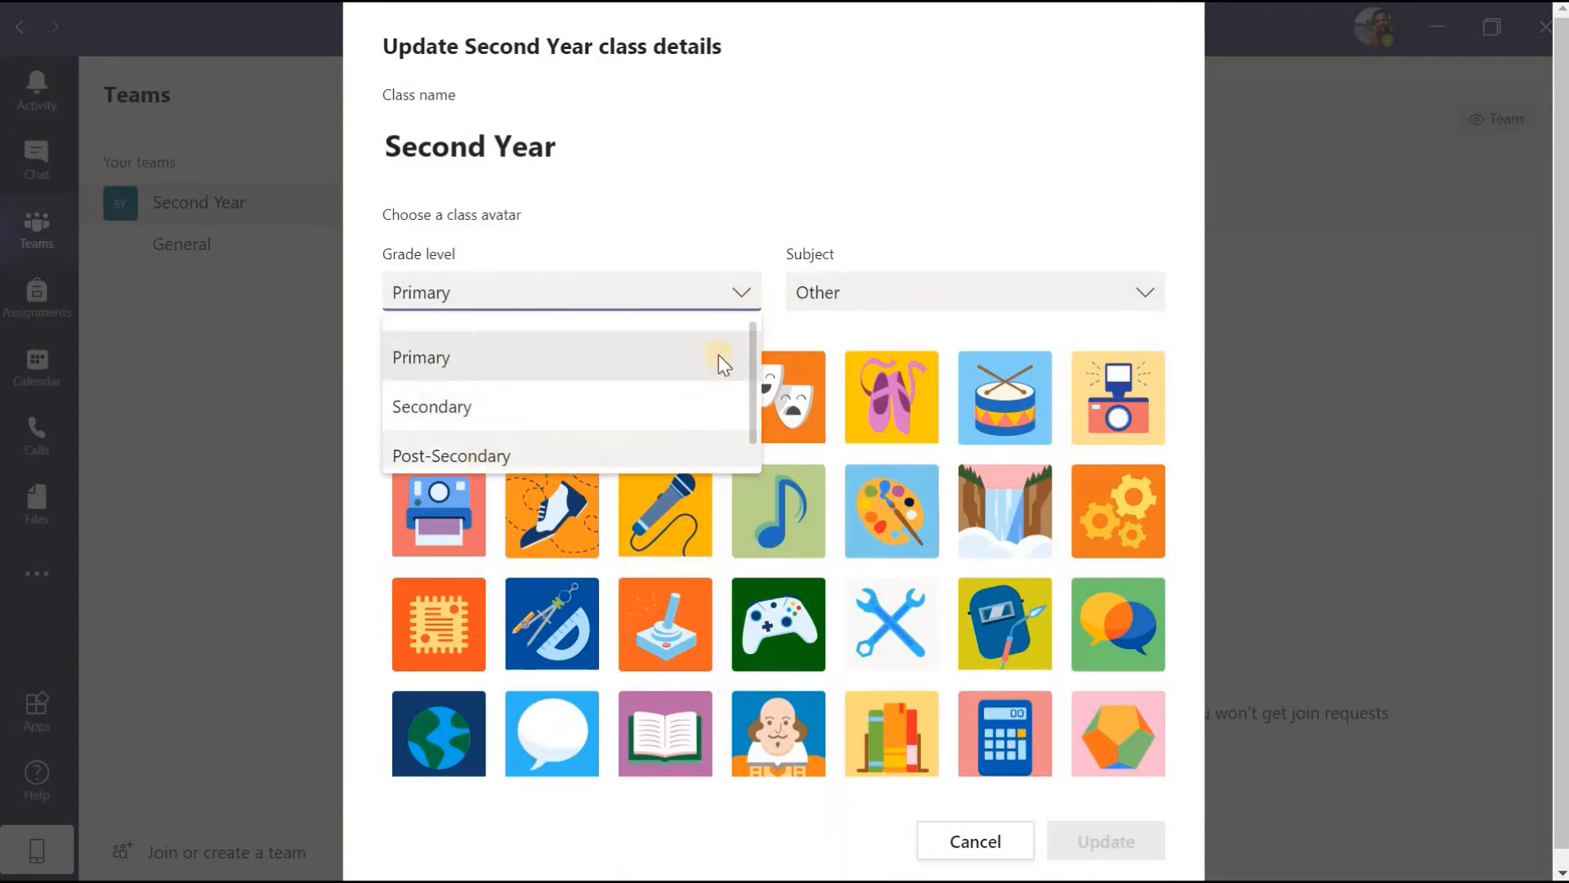
left_click(752, 294)
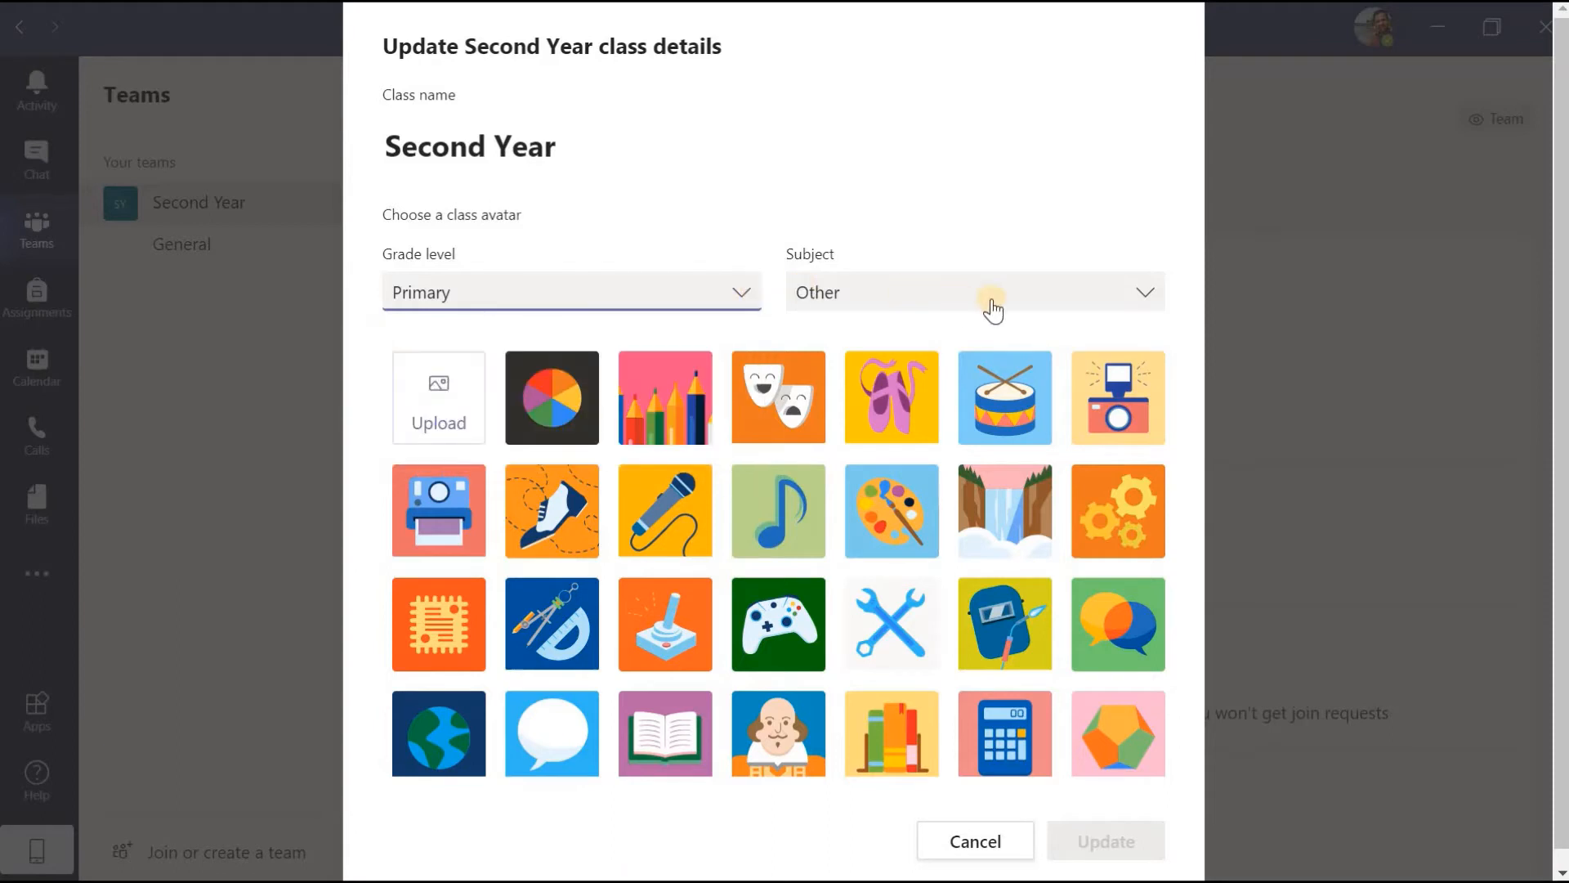
left_click(1147, 294)
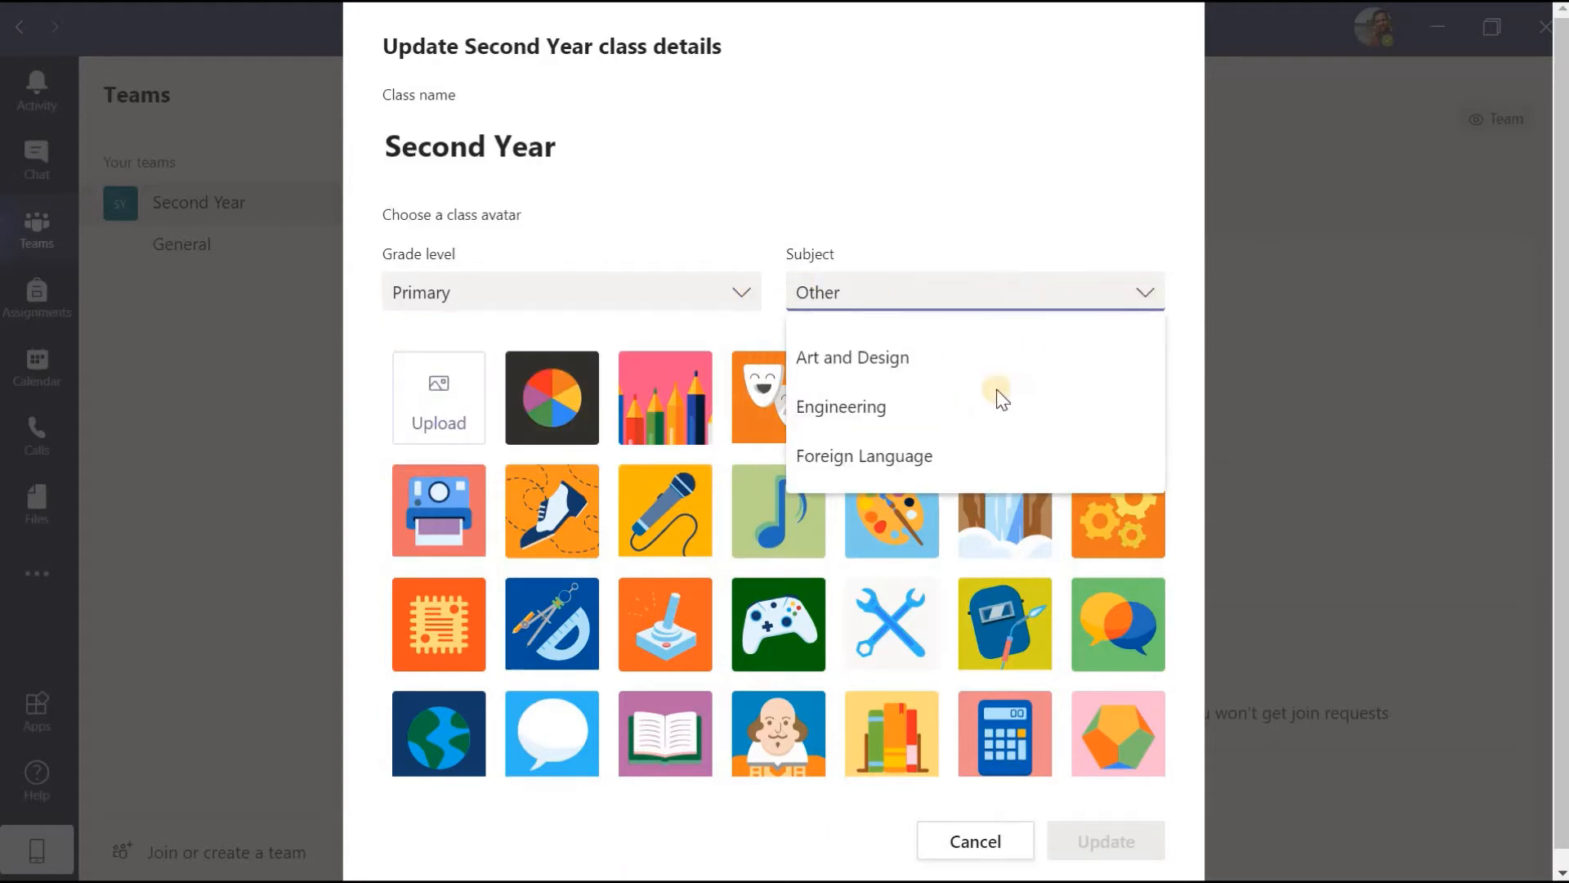
left_click(892, 409)
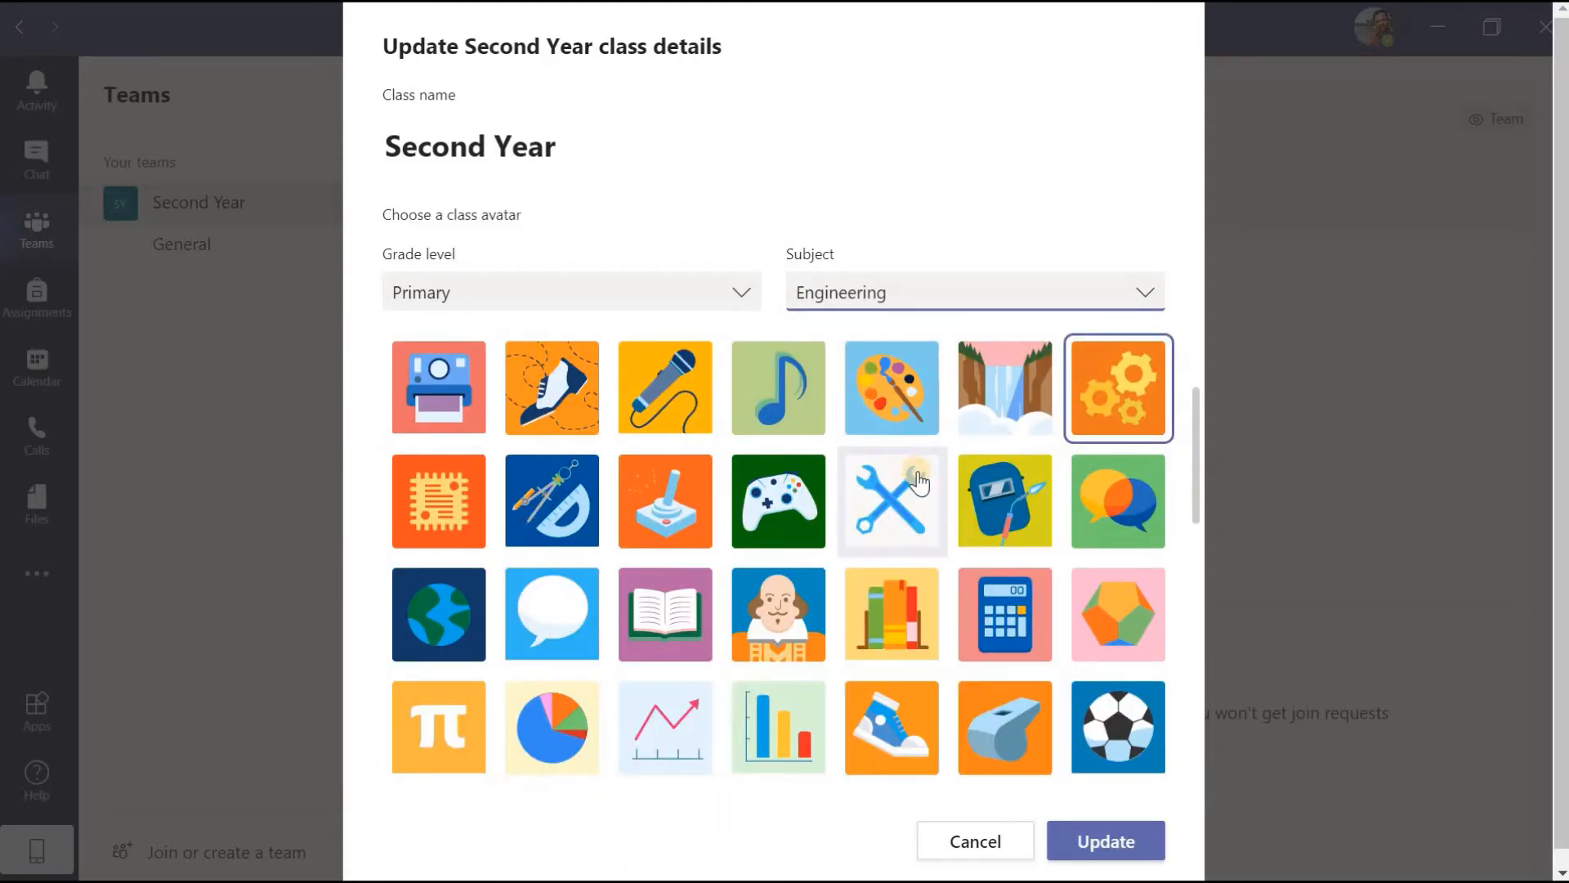
scroll(924, 552, "down", 2)
scroll(921, 541, "up", 3)
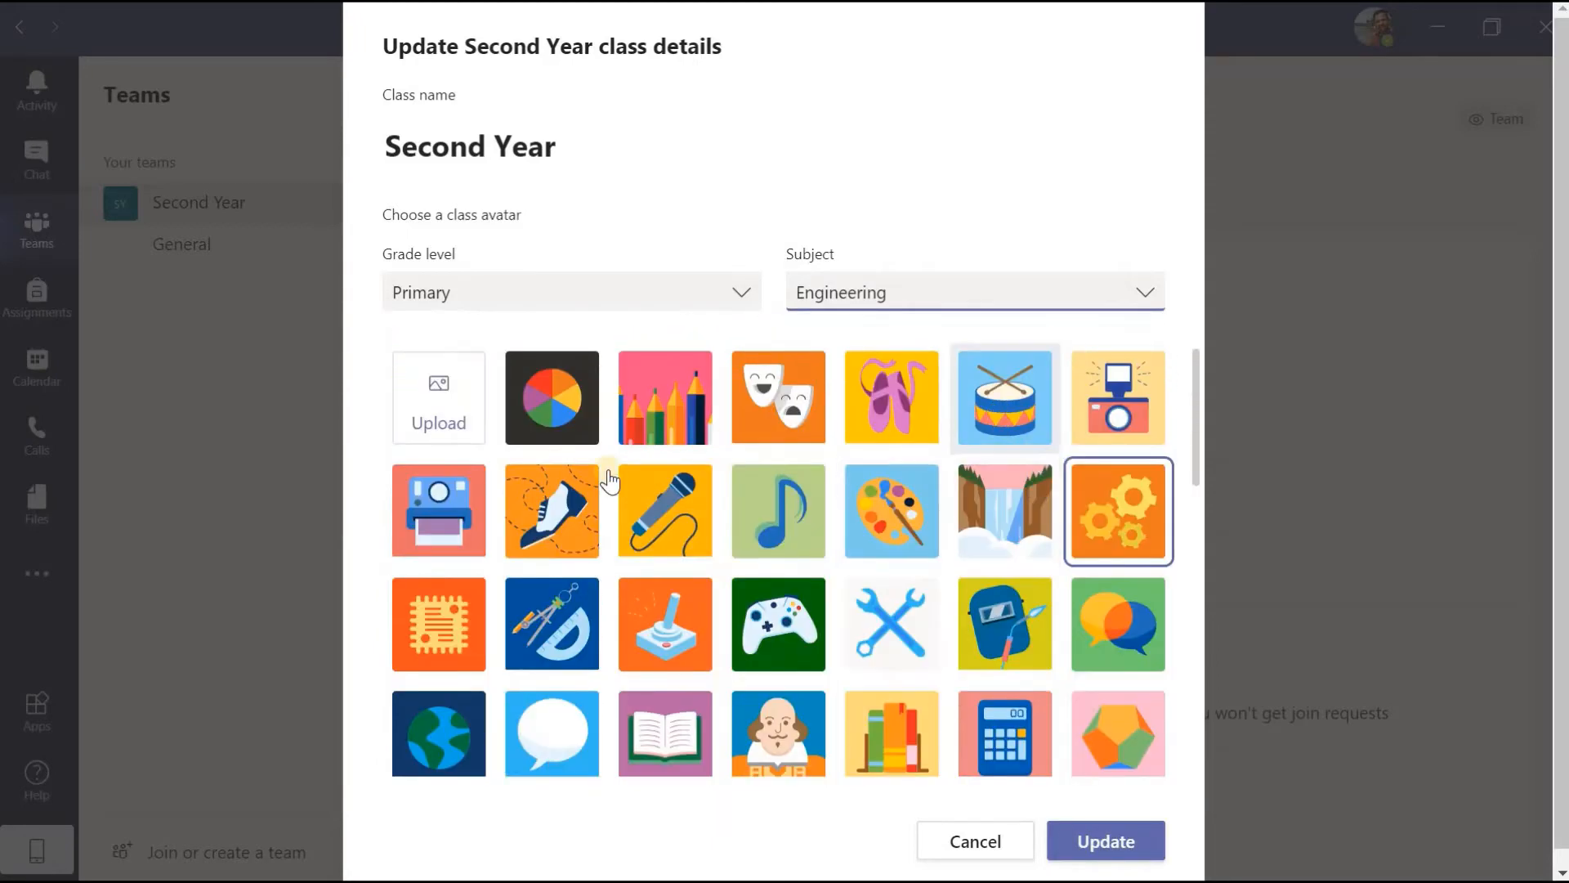
scroll(927, 556, "down", 3)
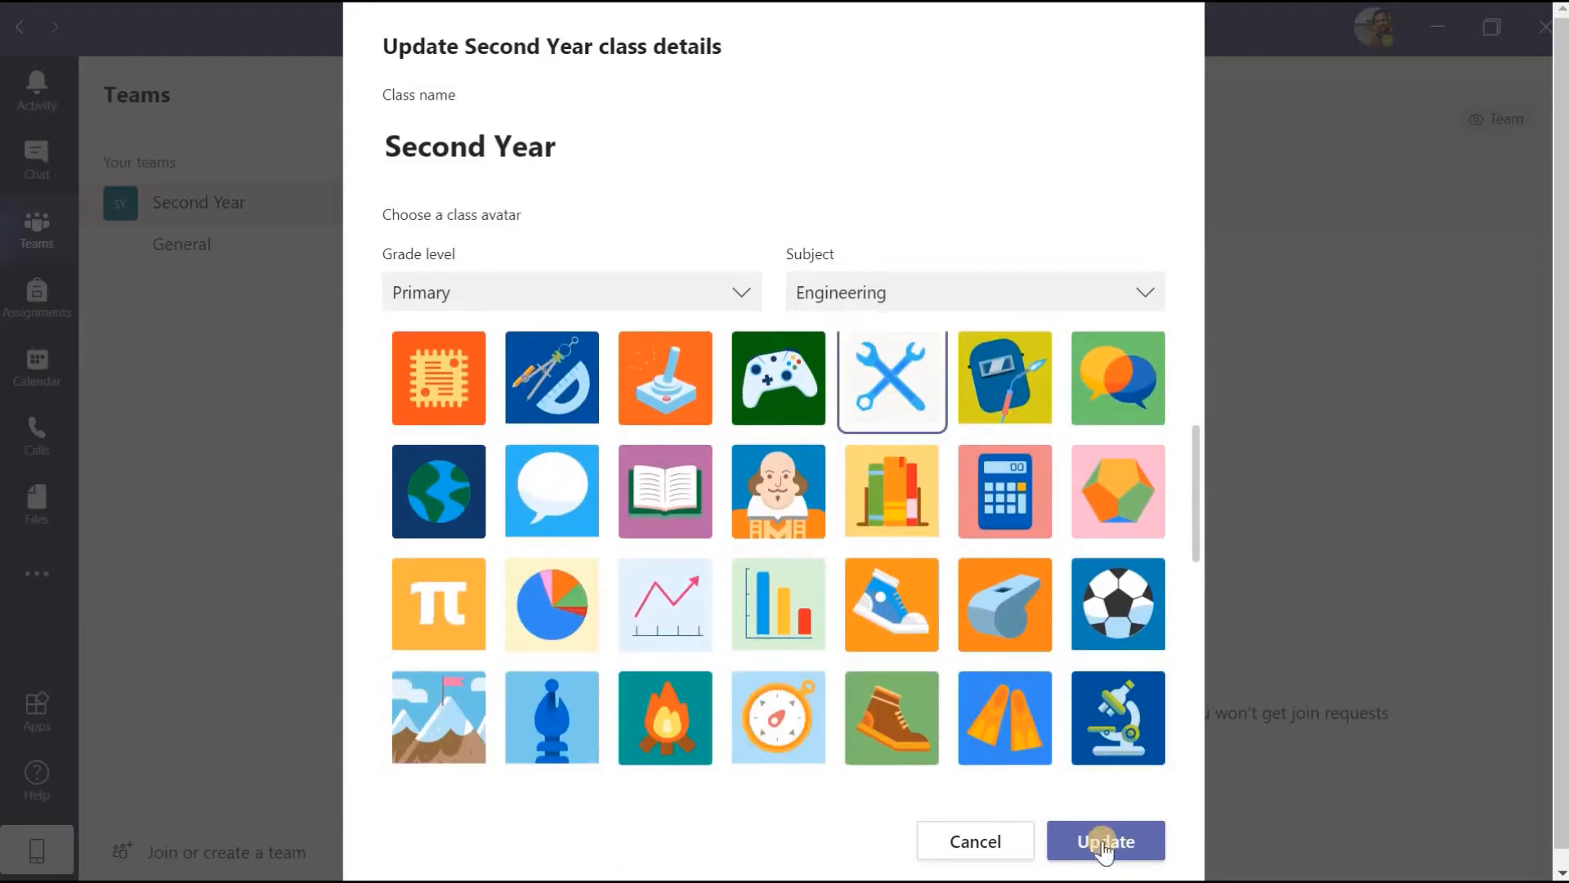
left_click(1071, 831)
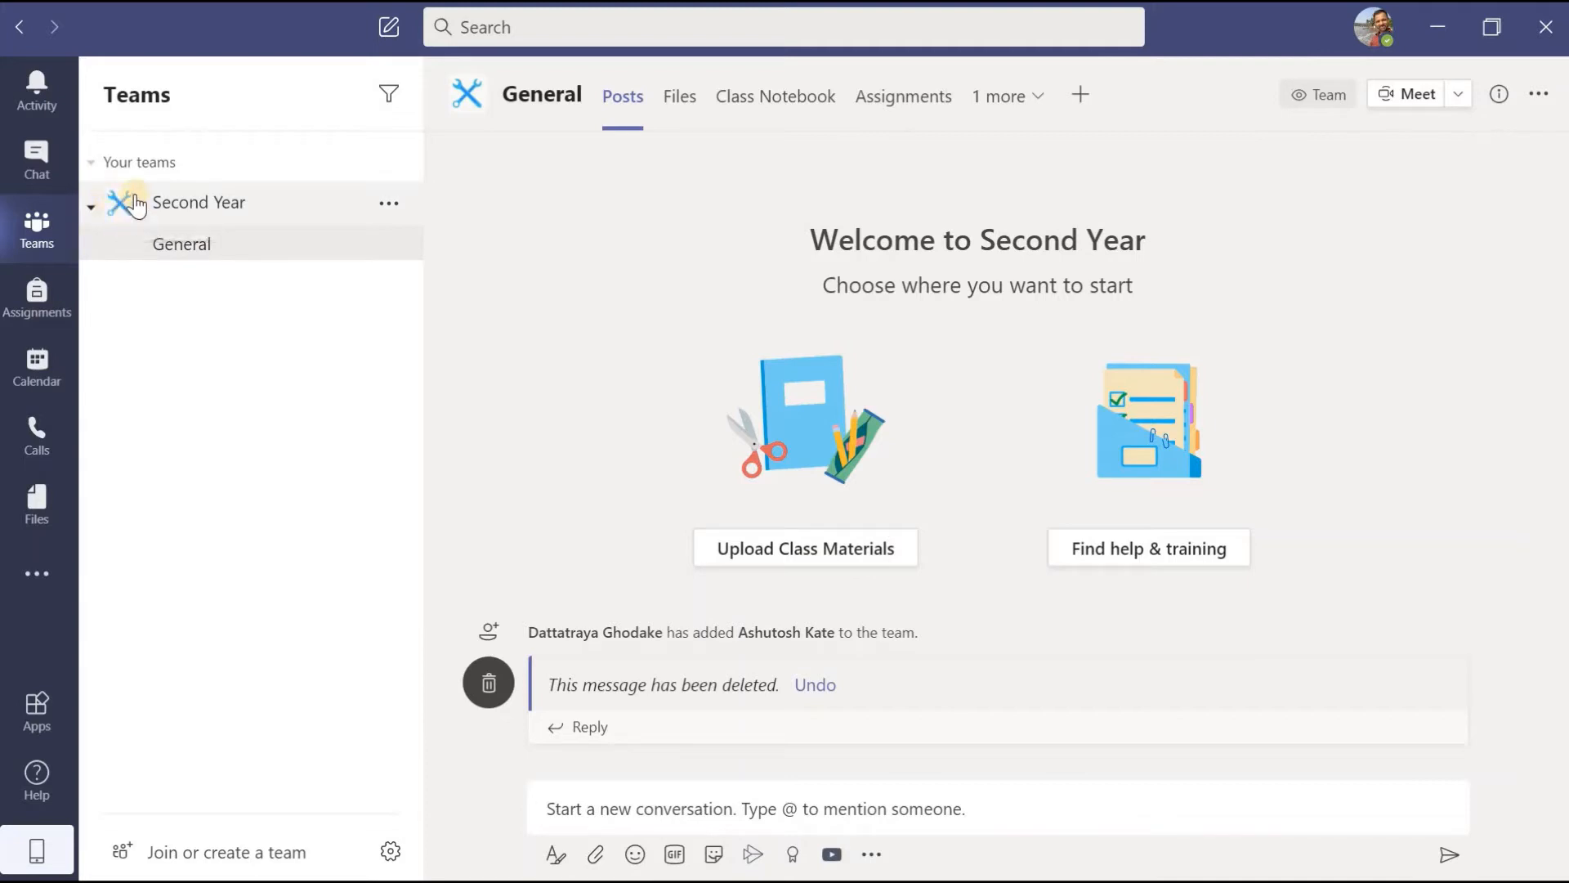
Step: Return to the Second Year team's management settings and review all of its member permissions
mouse_move(478, 88)
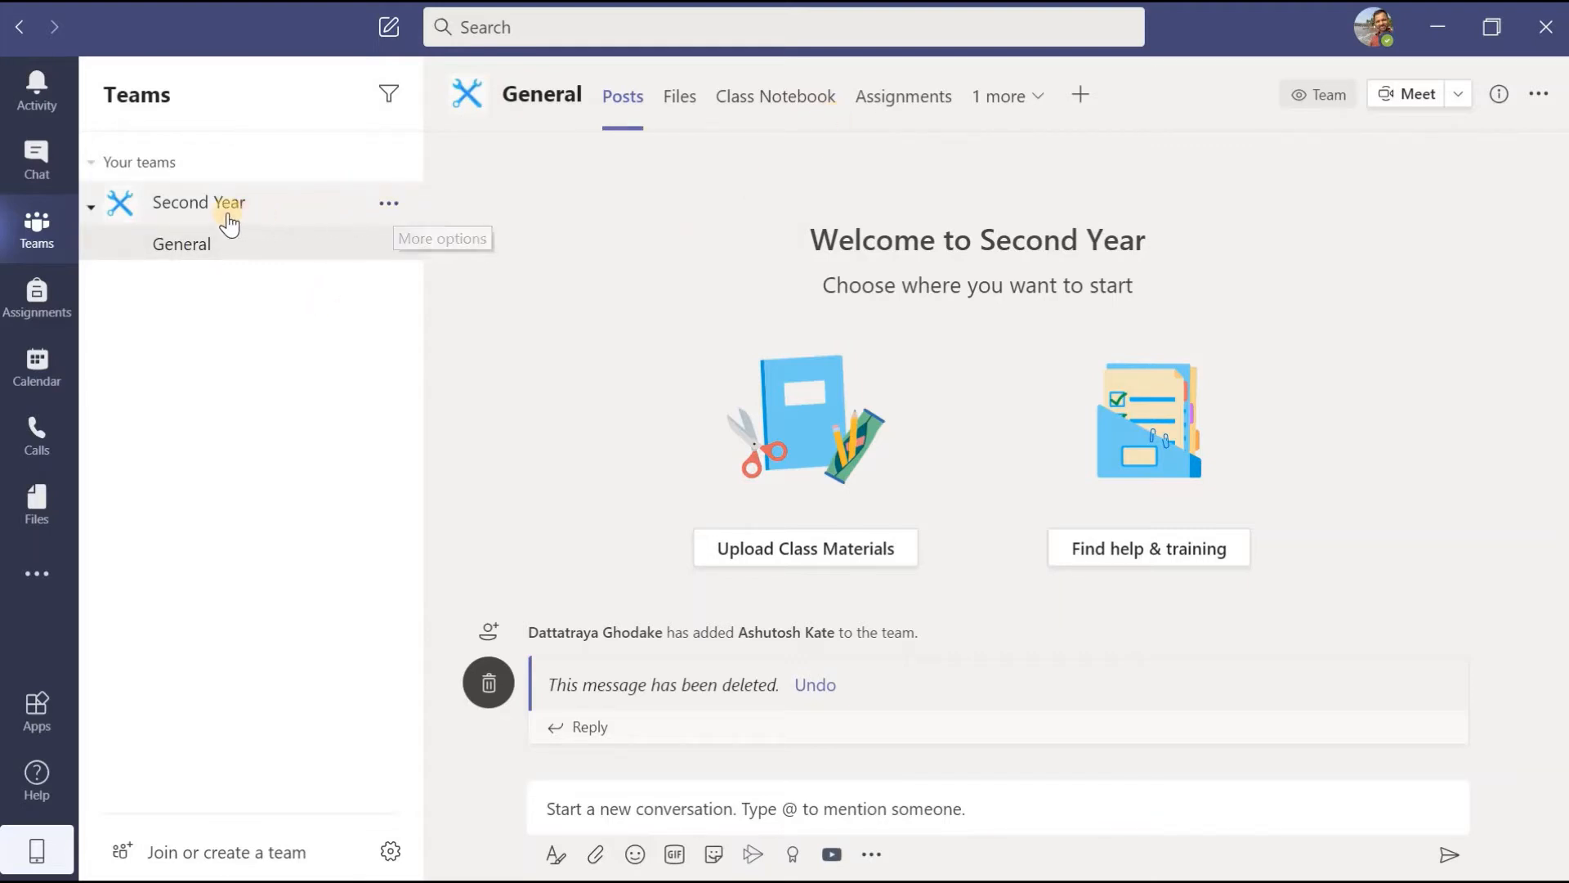
left_click(397, 204)
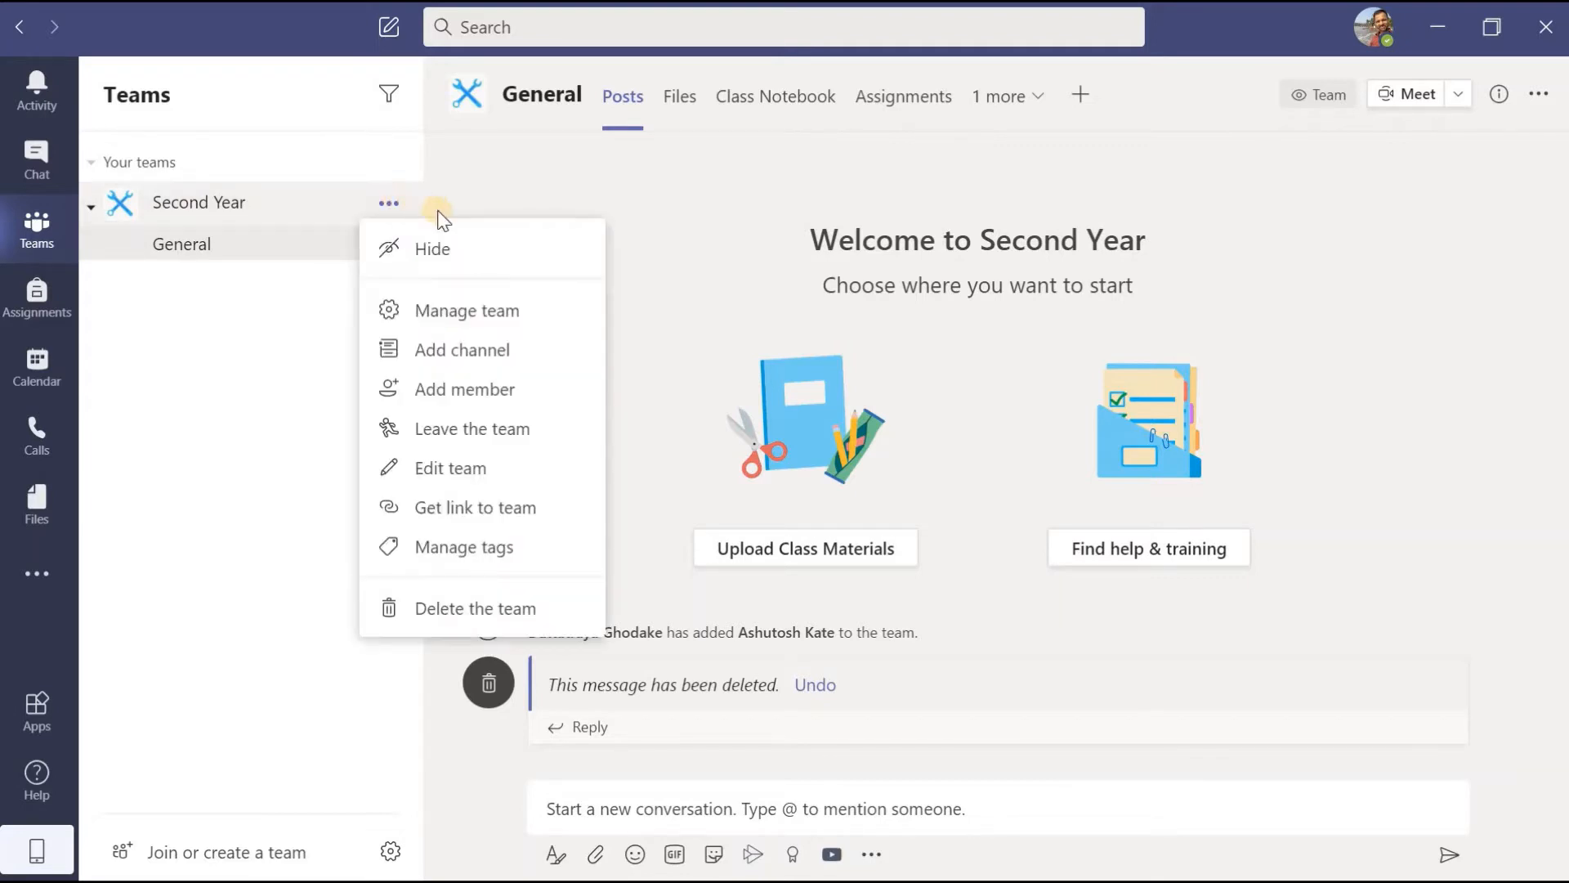
left_click(495, 314)
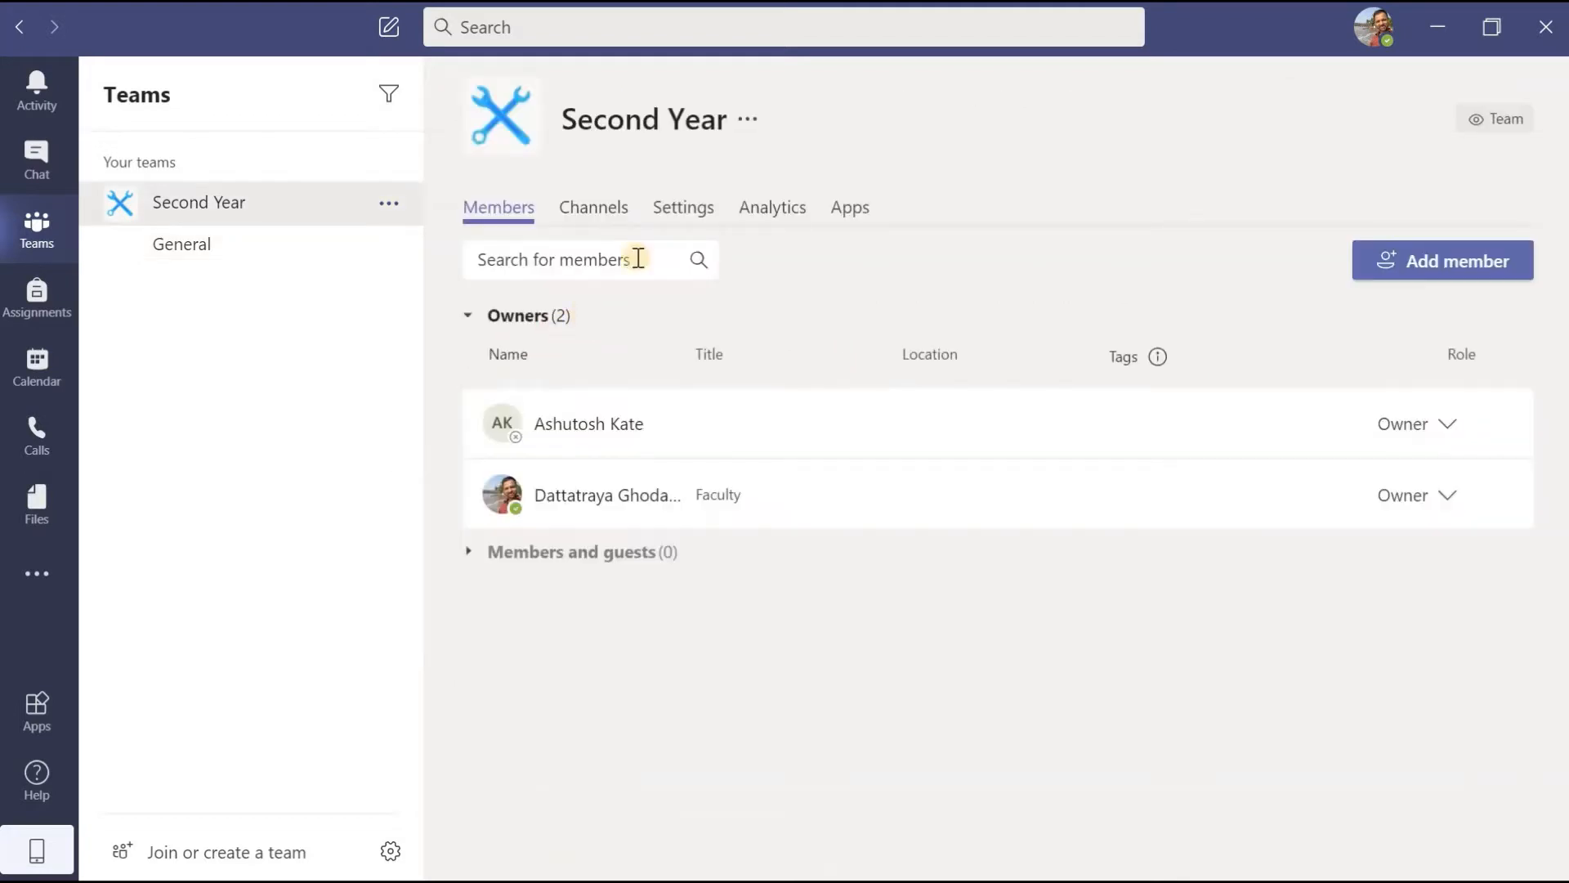
left_click(680, 209)
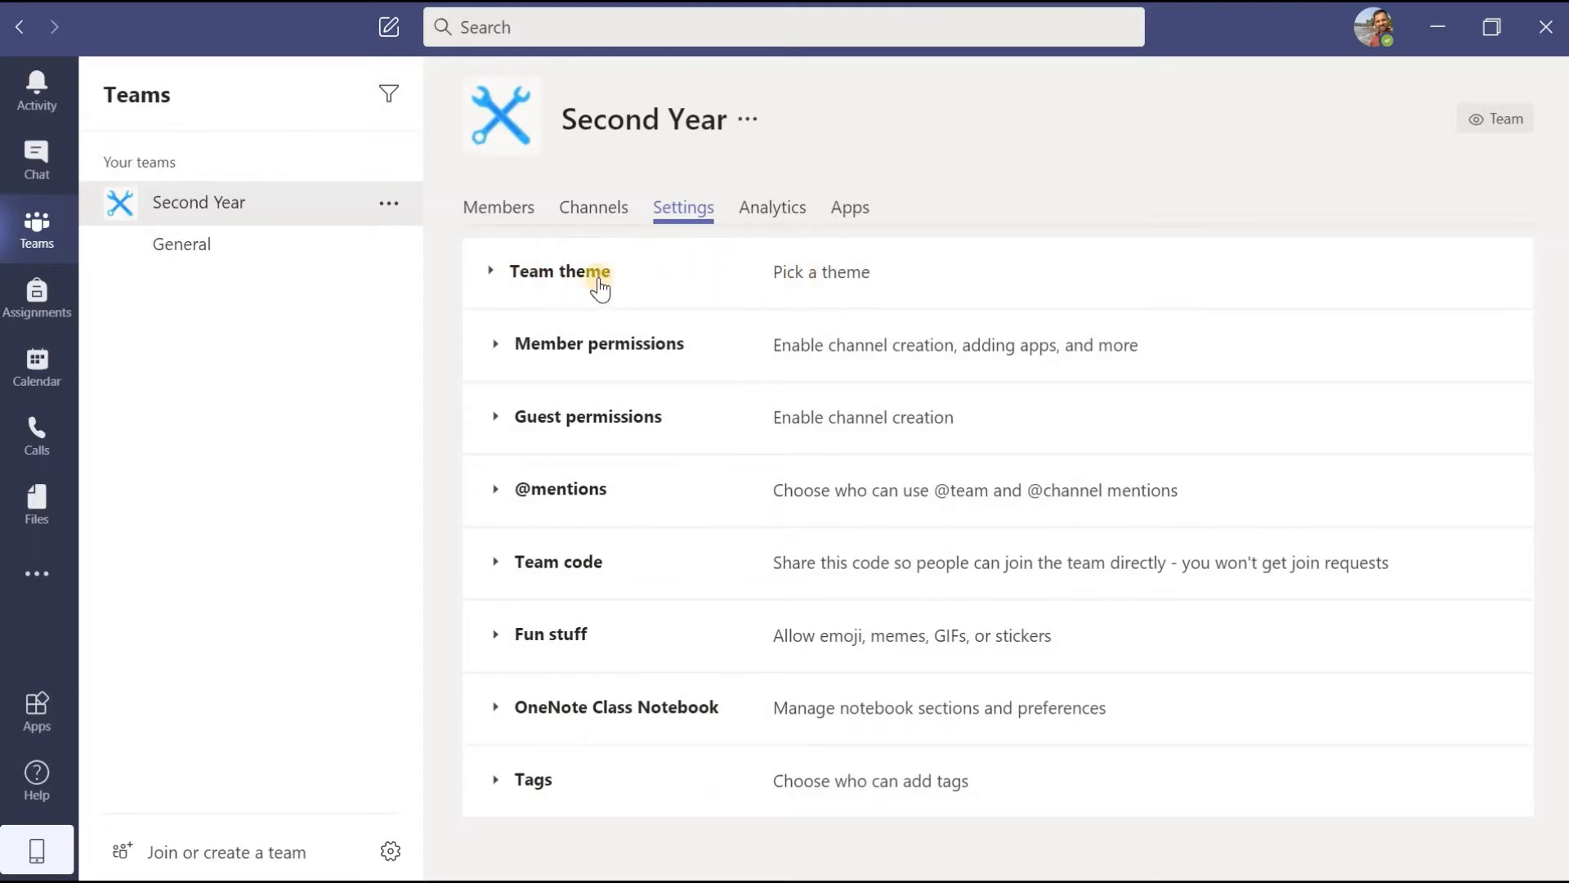
left_click(495, 348)
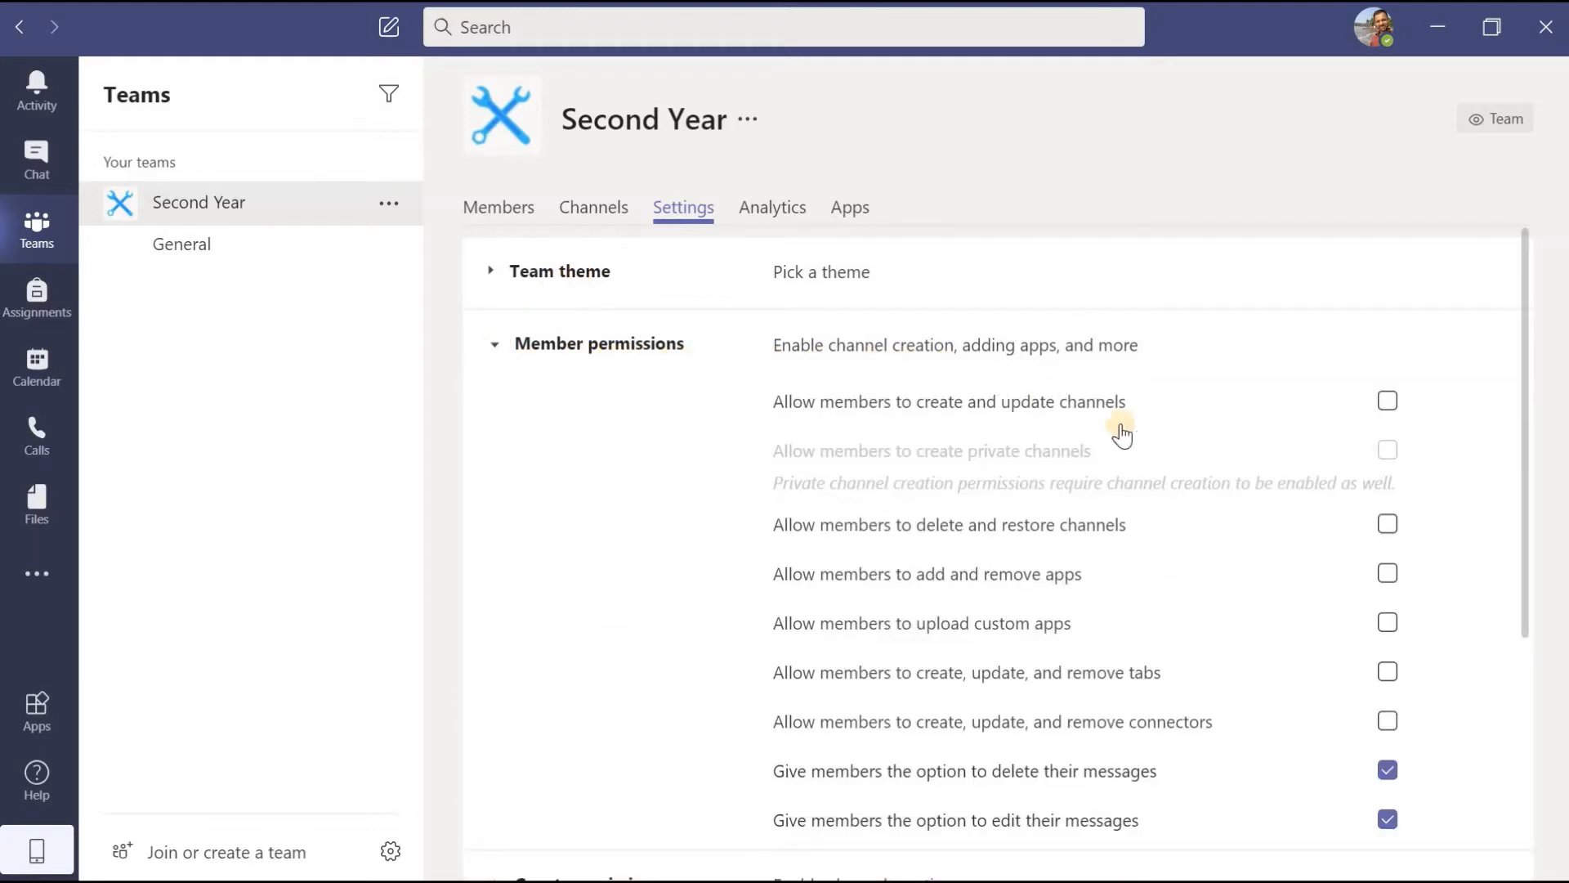
scroll(989, 554, "down", 3)
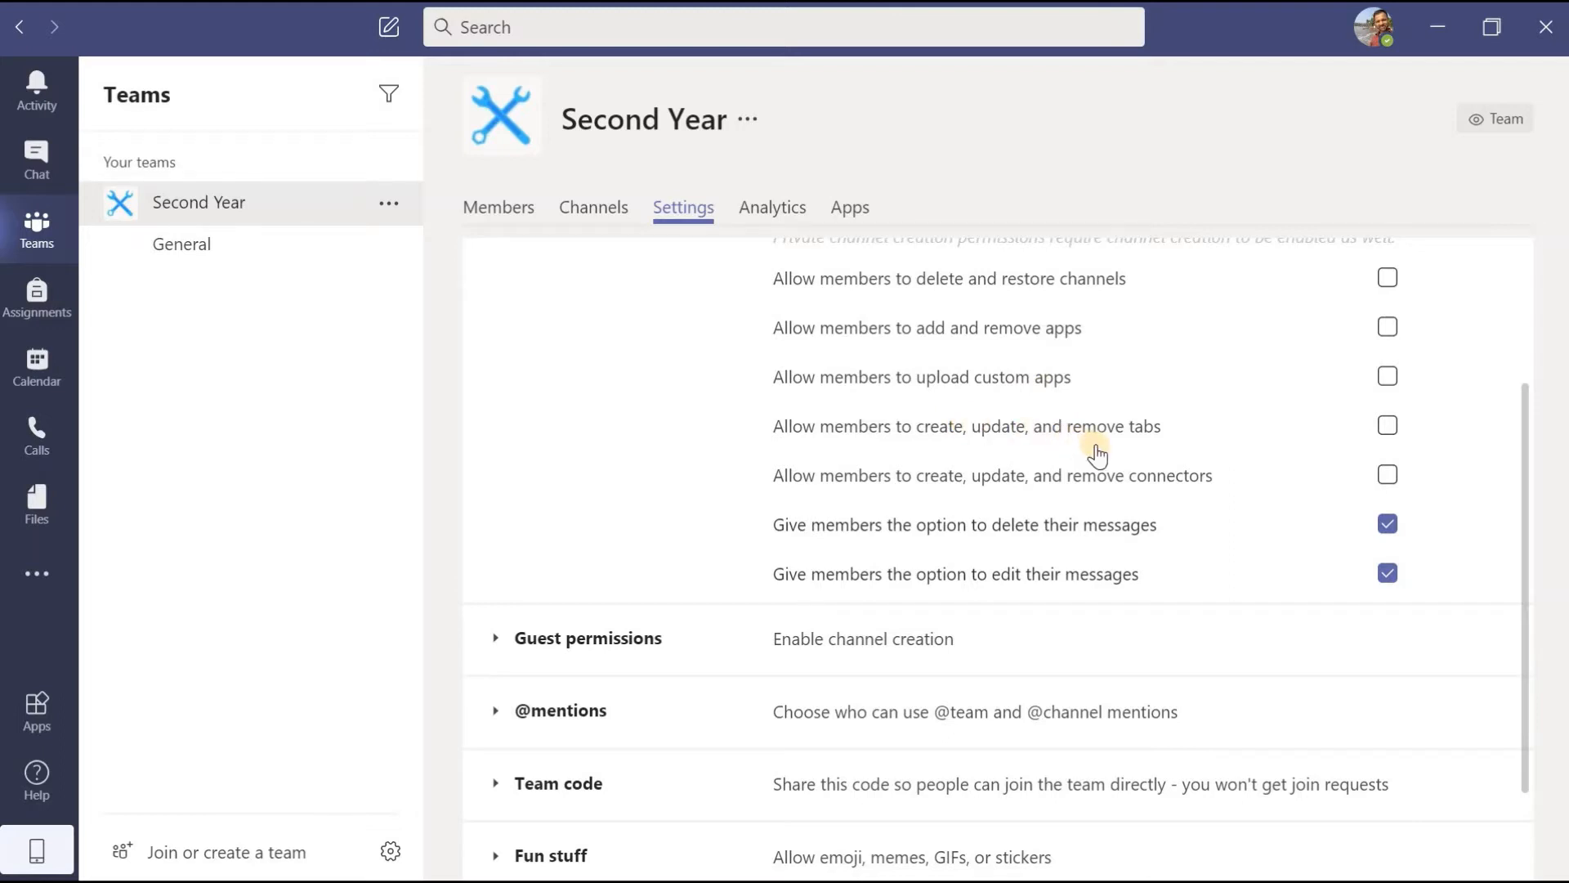
scroll(1013, 483, "down", 2)
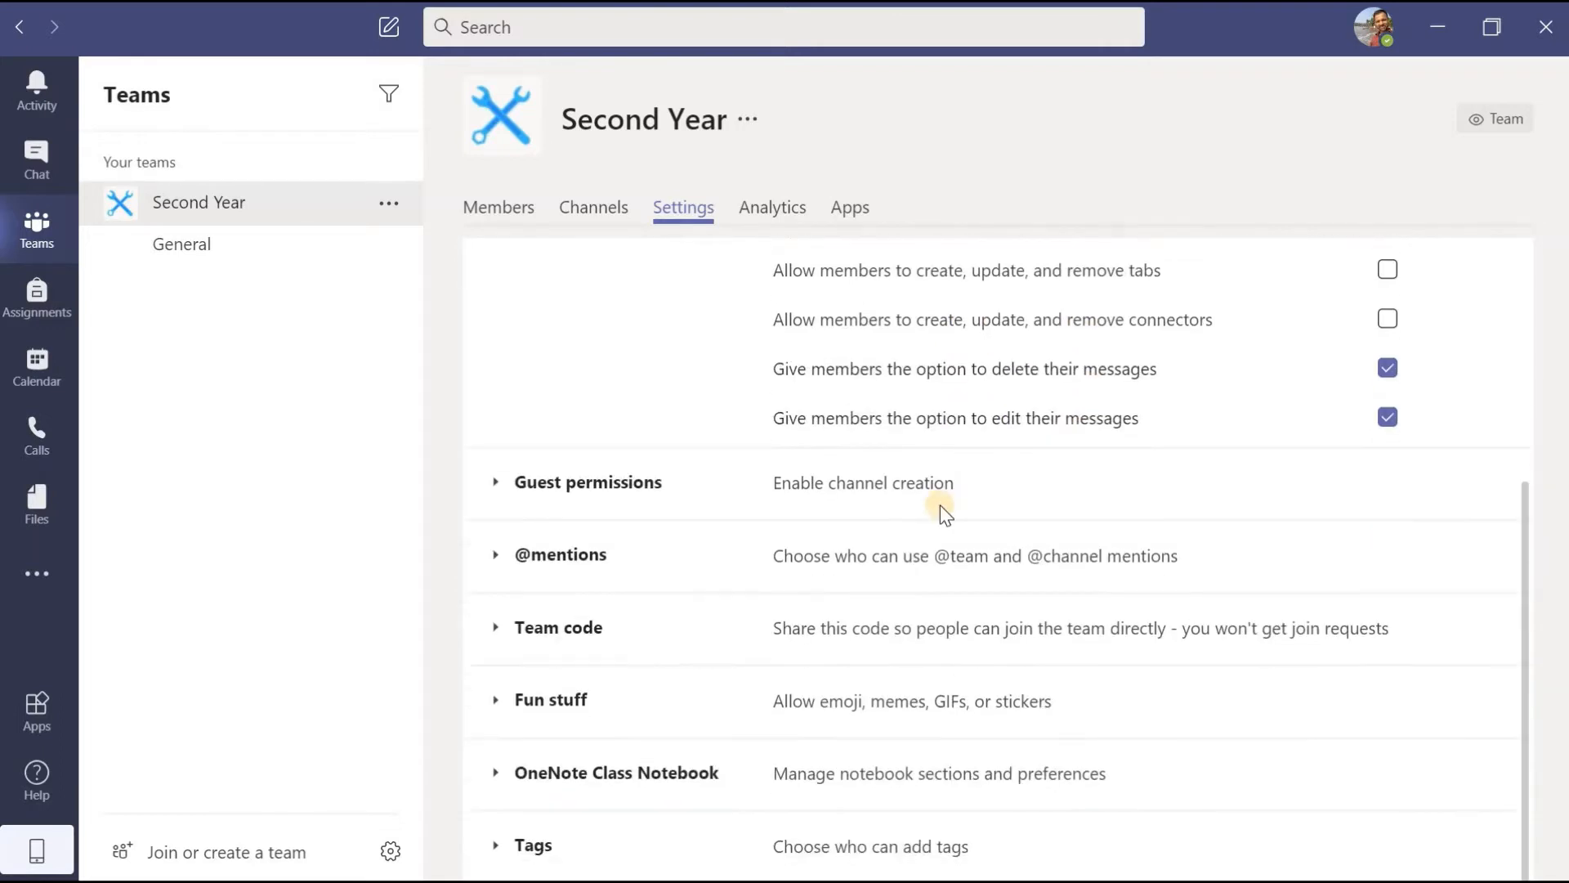
left_click(496, 482)
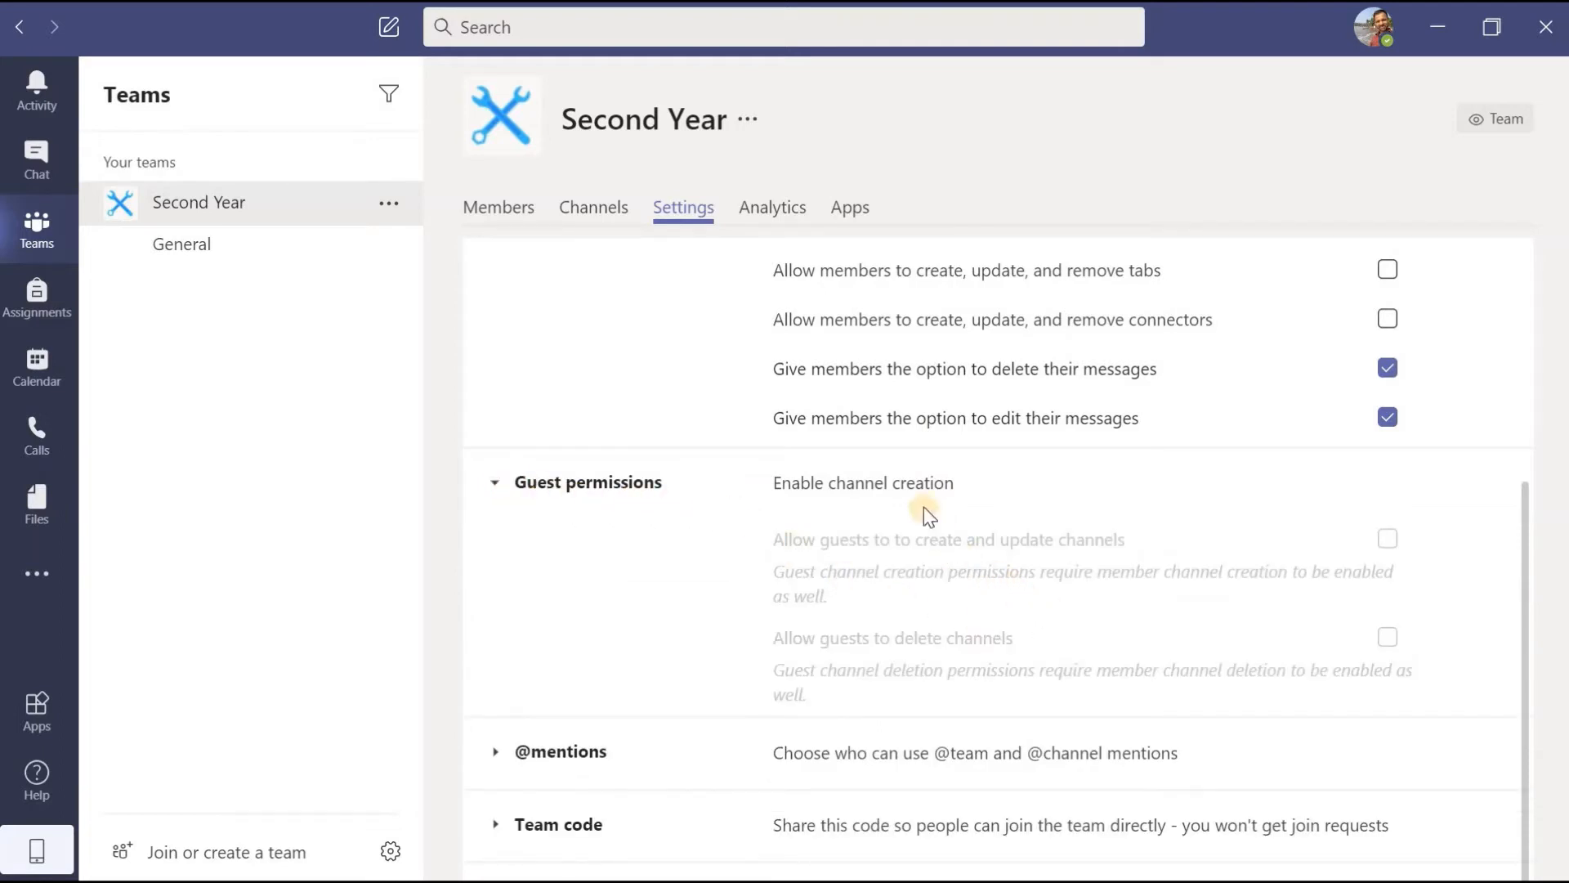
scroll(1052, 562, "down", 3)
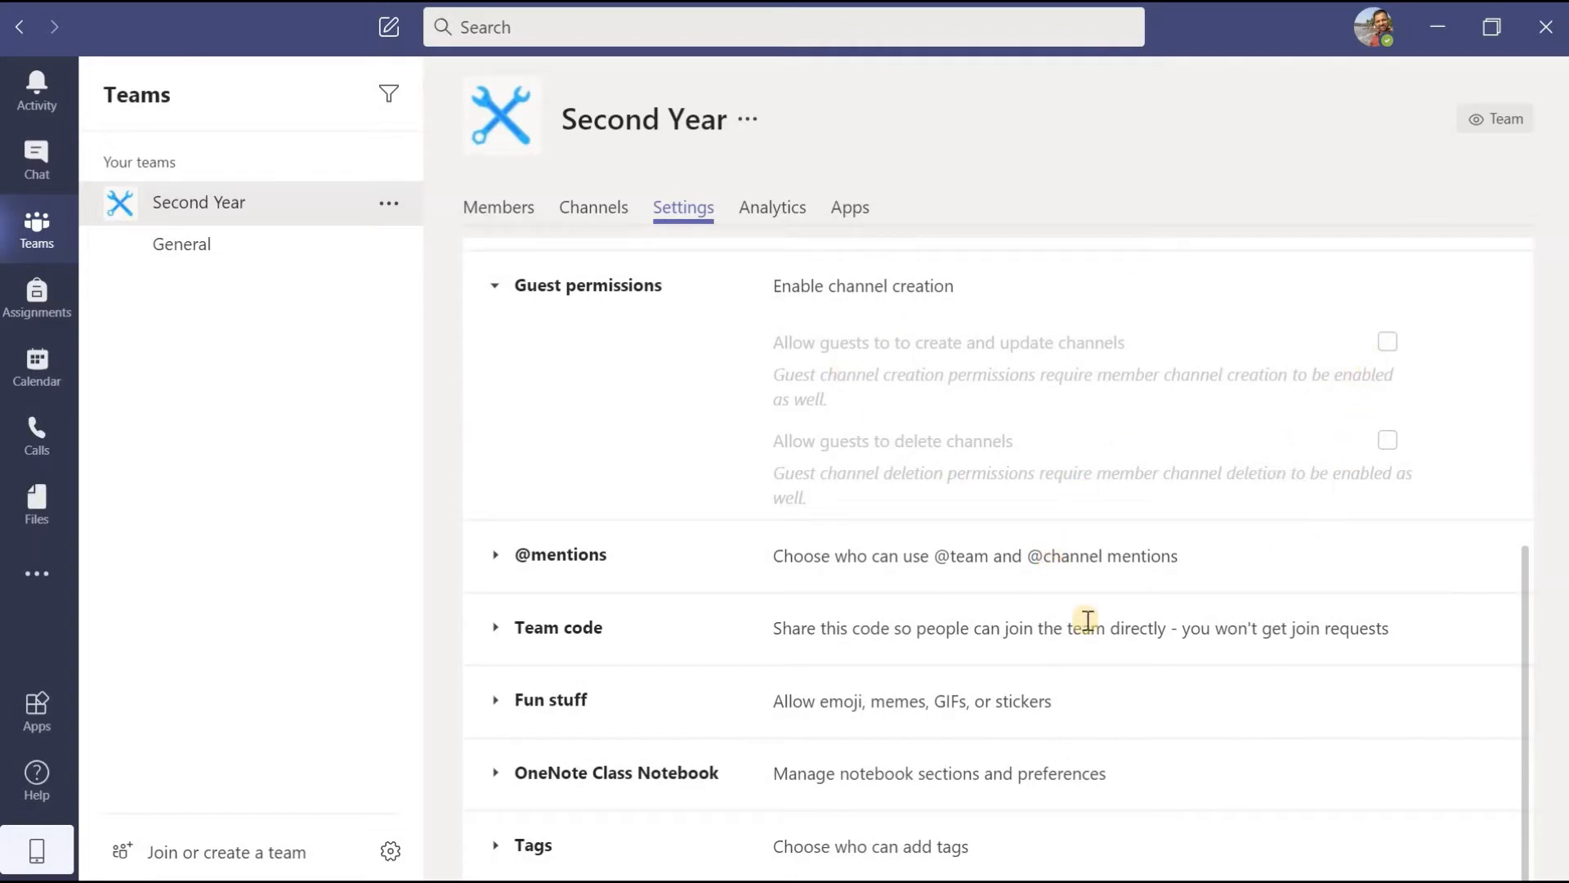
left_click(497, 556)
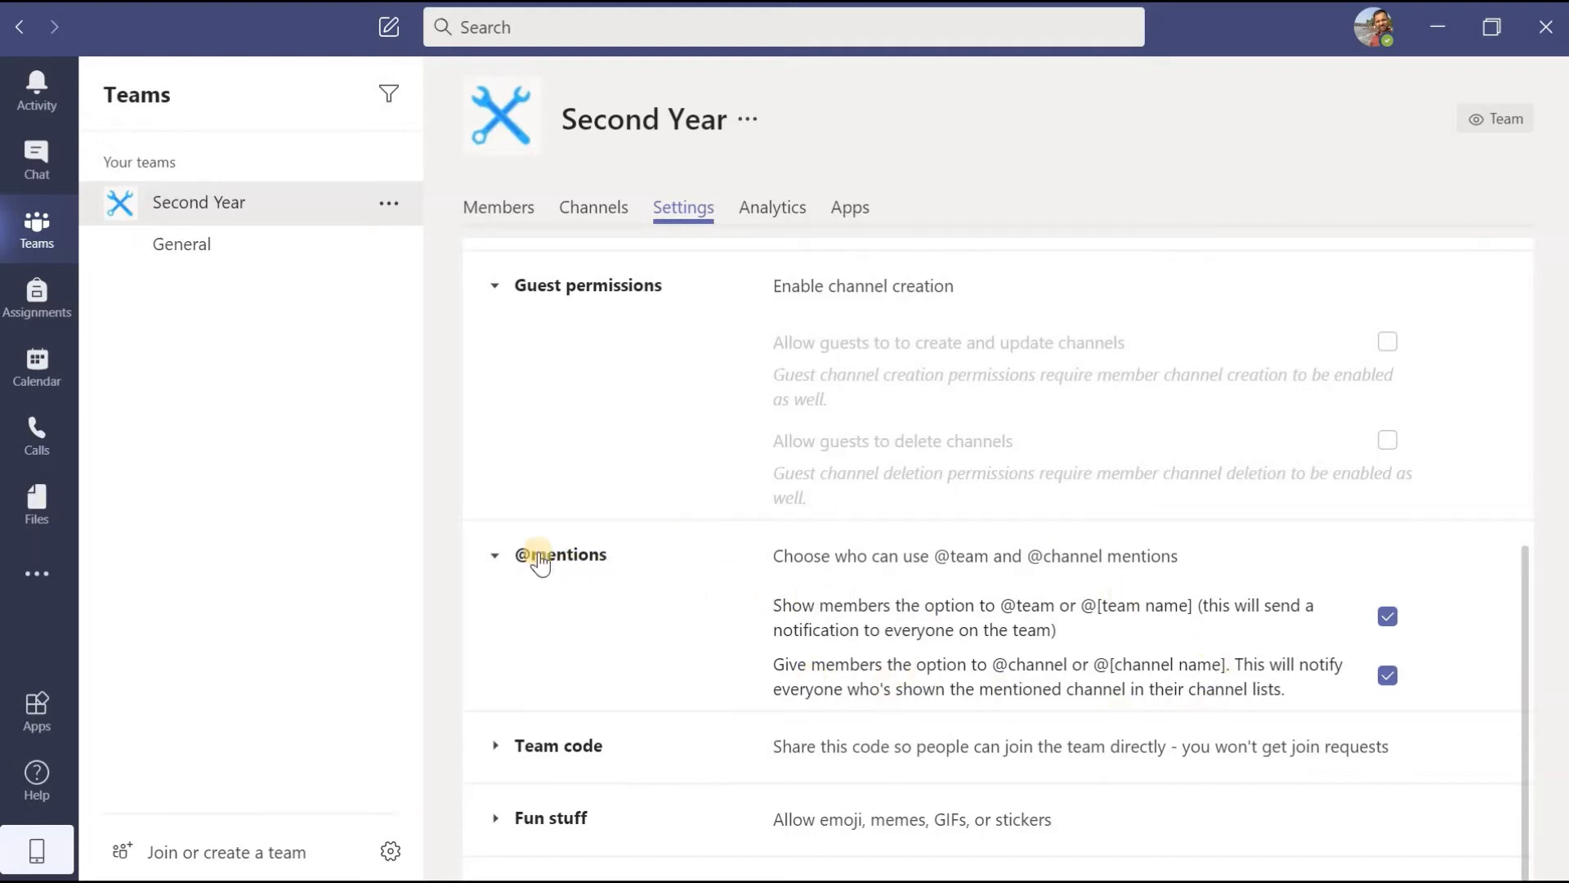
Step: Generate a team code that lets people join the Second Year team directly, and highlight the code
scroll(830, 609, "down", 1)
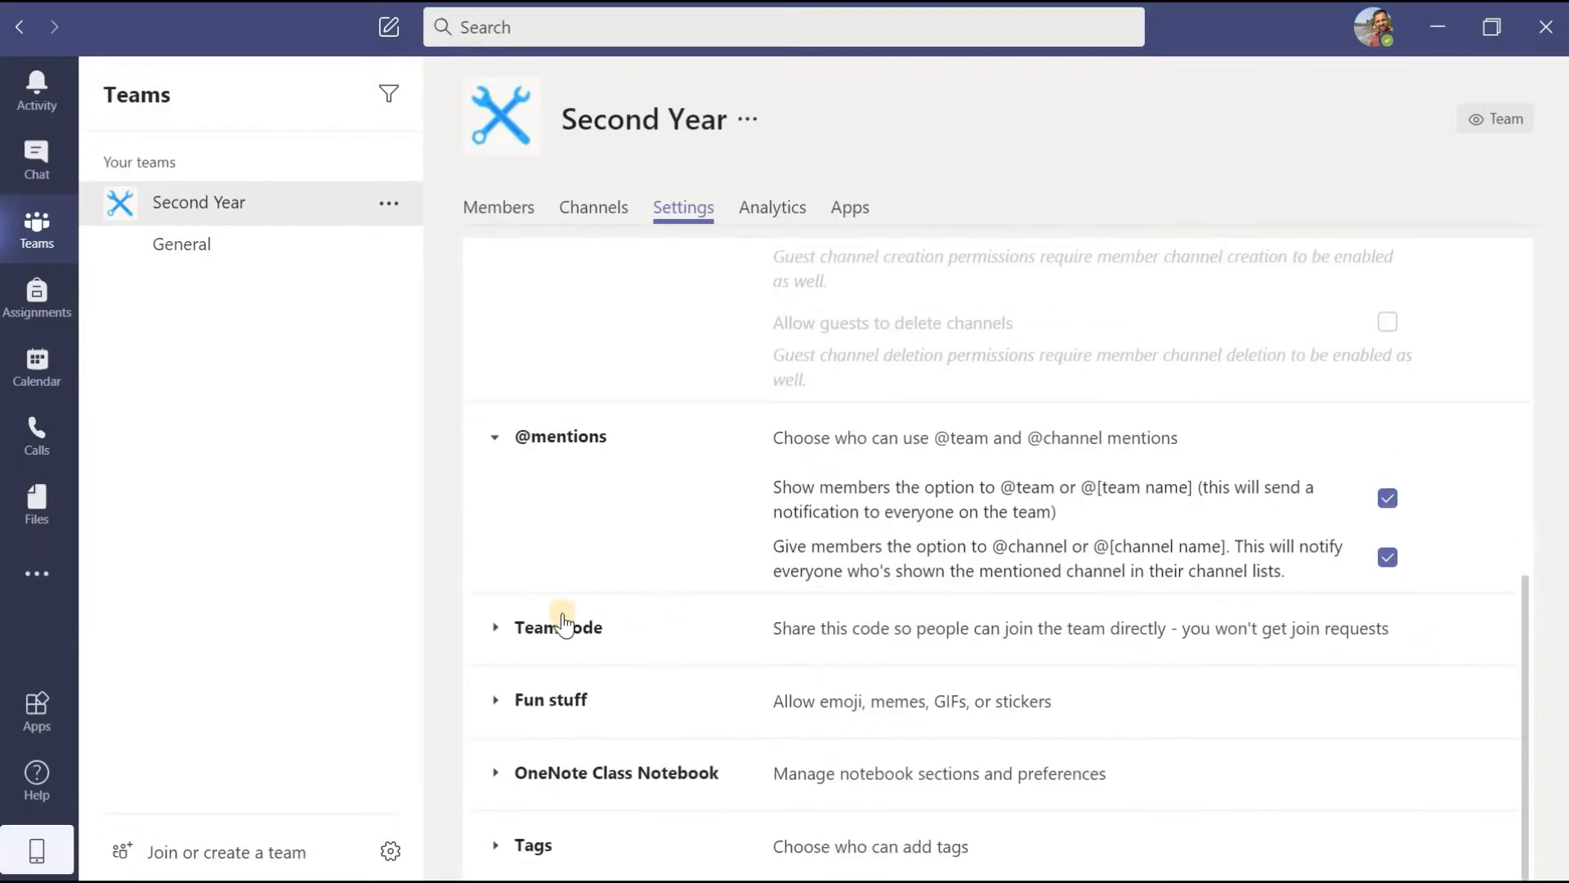
left_click(496, 630)
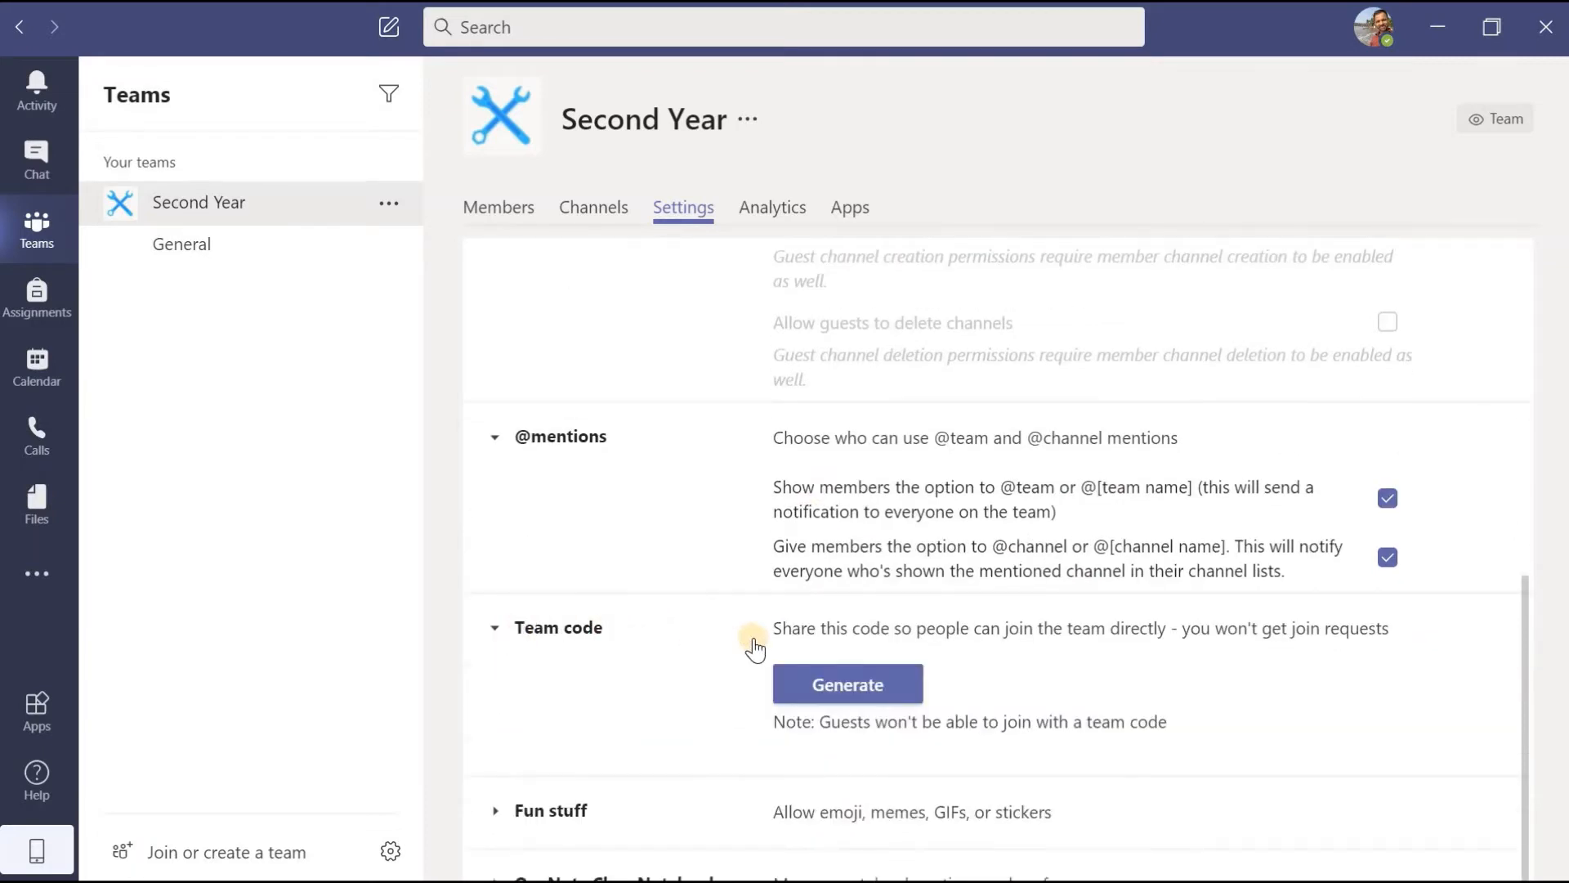
scroll(828, 515, "down", 1)
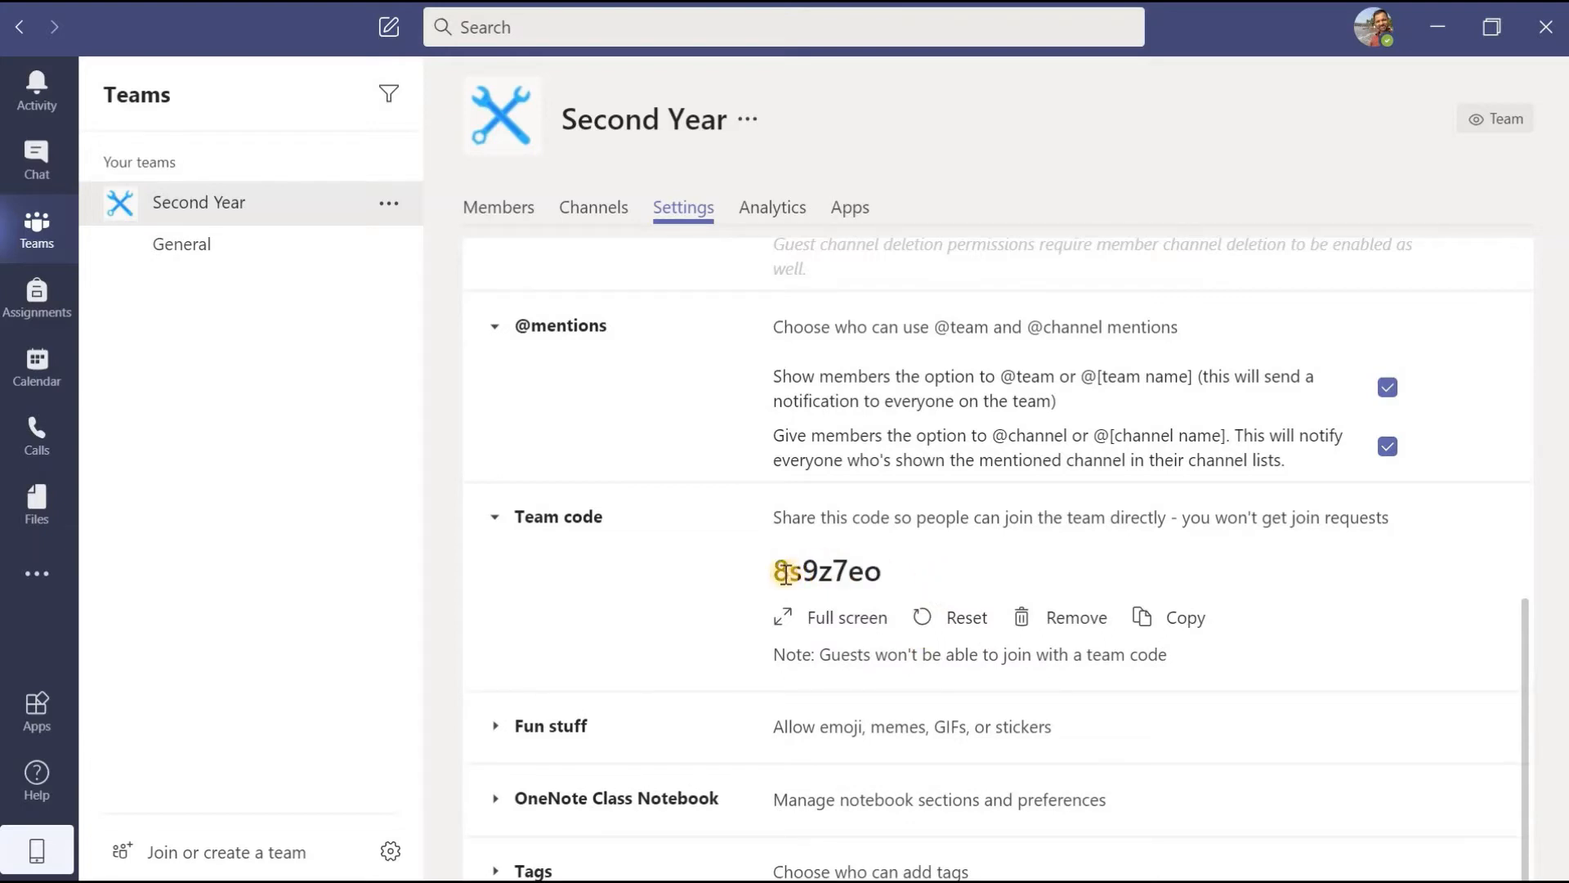
left_click_drag(787, 570, 948, 576)
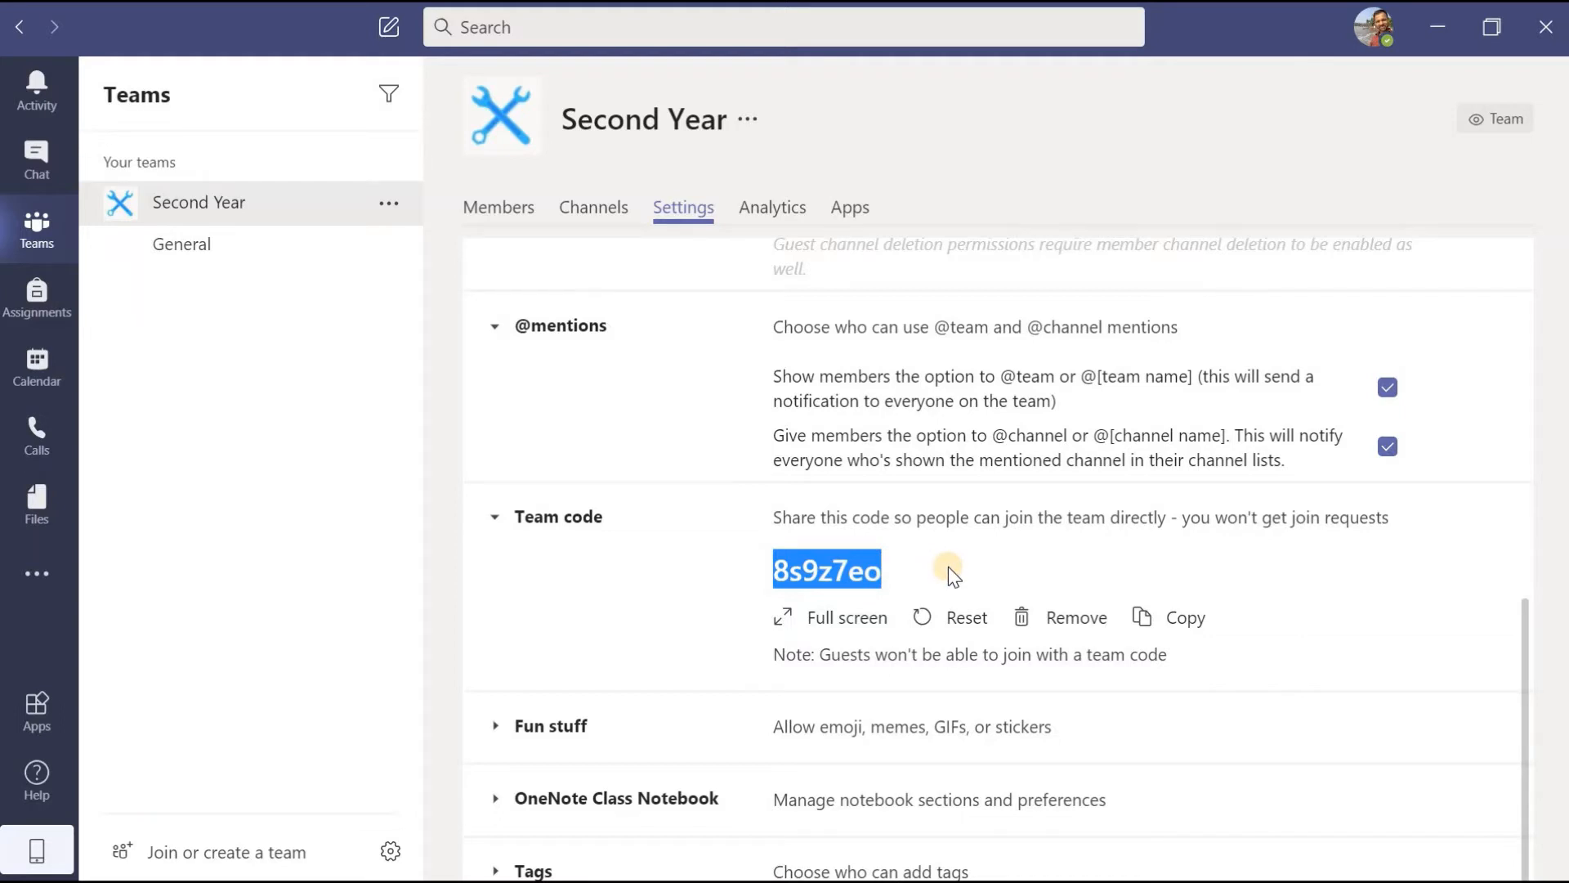
Step: Display the team code in full screen, return to the settings, and reset the code to a new one
left_click(793, 618)
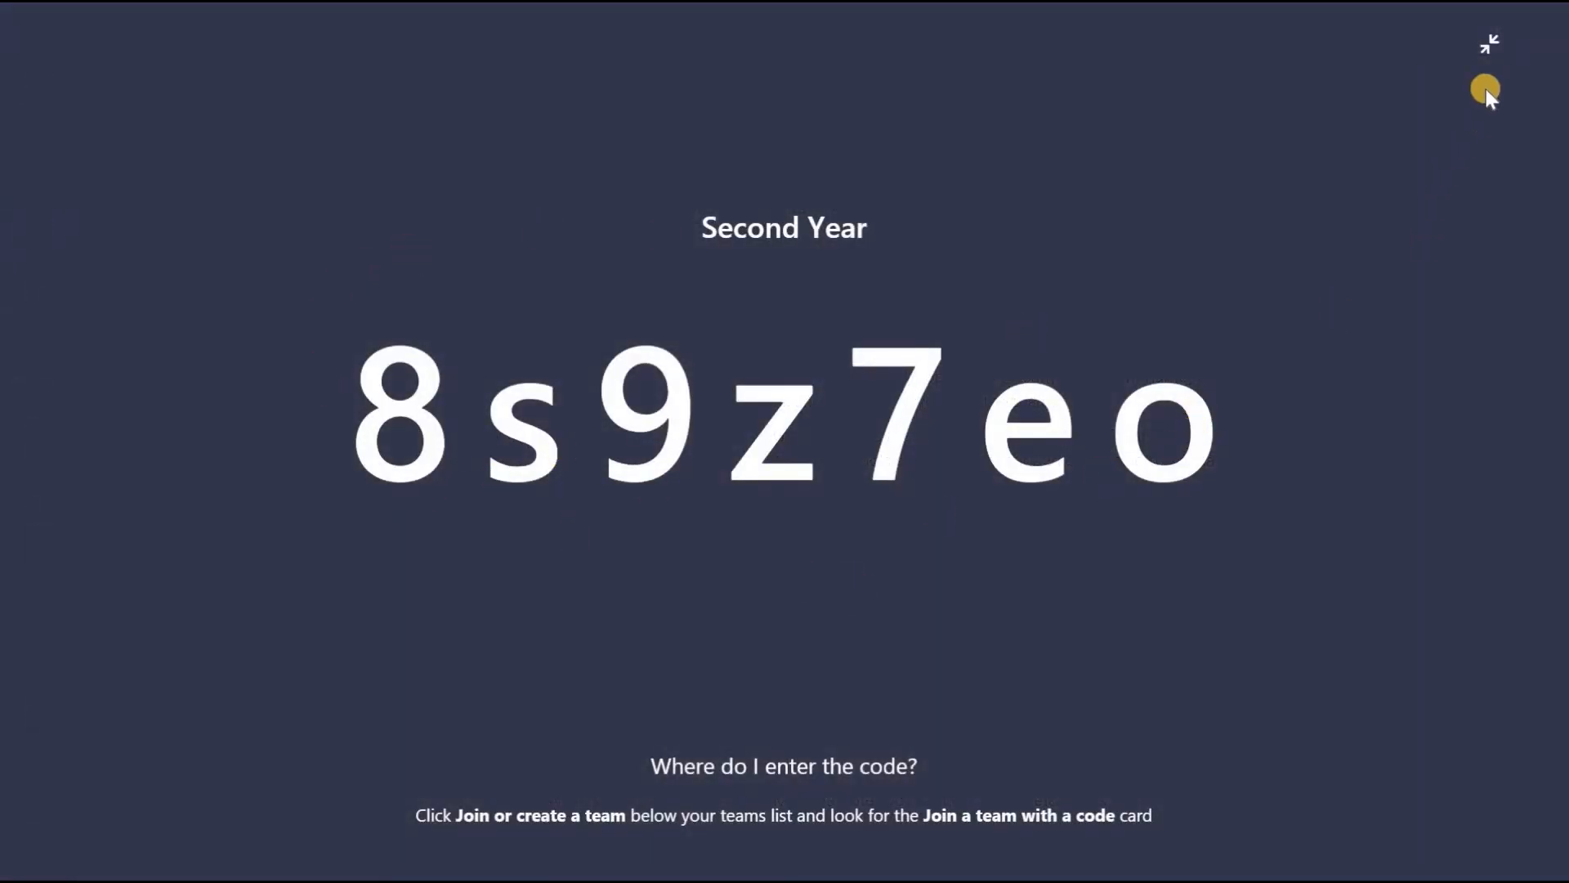
left_click(1499, 42)
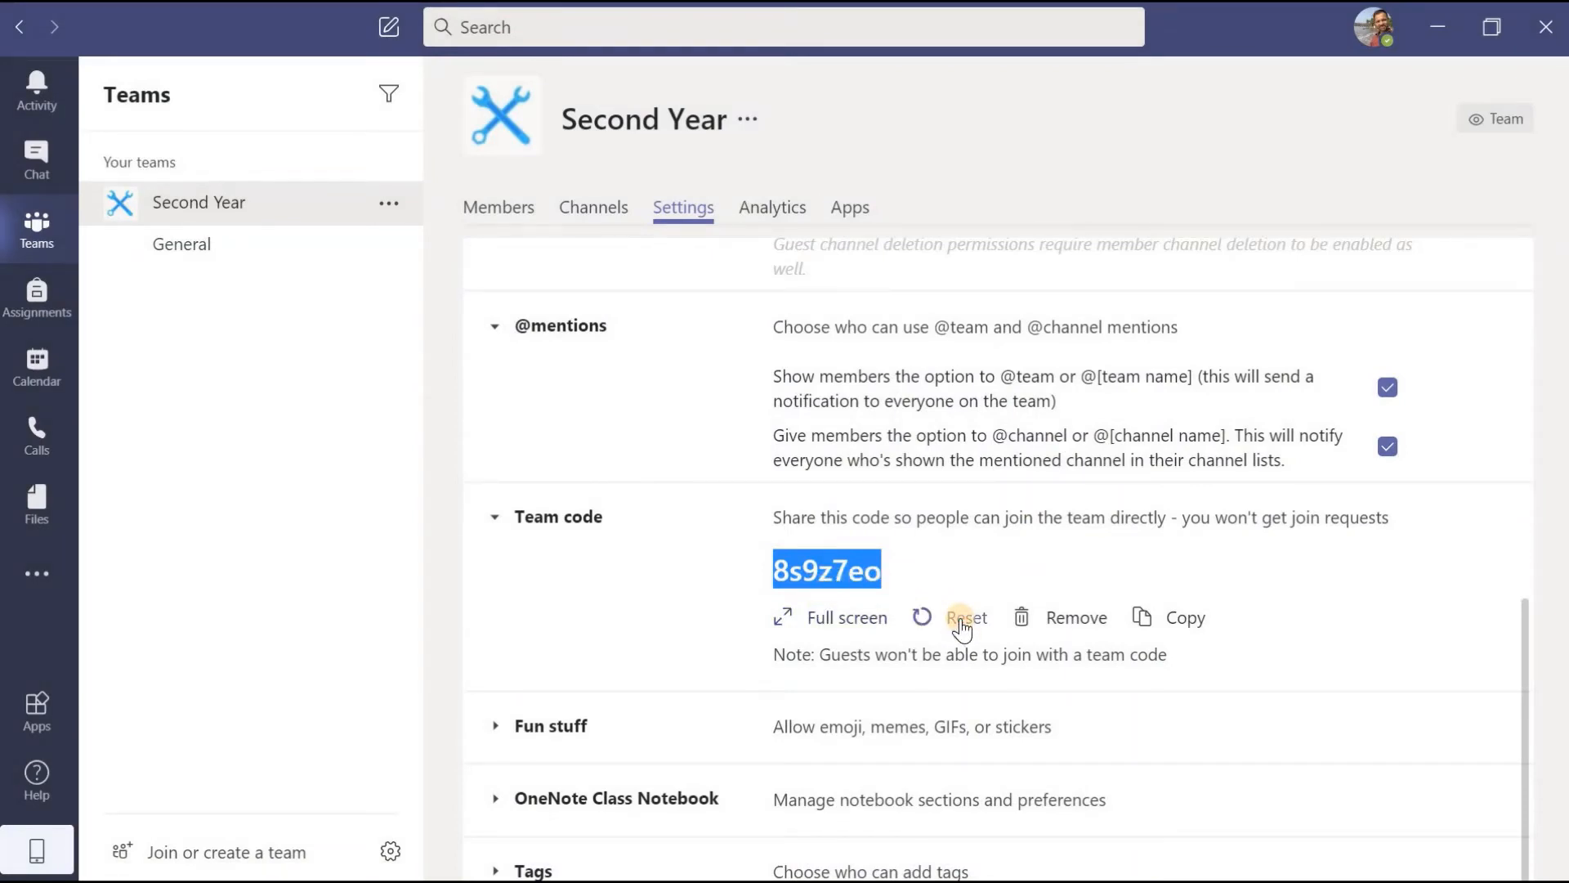
left_click(963, 626)
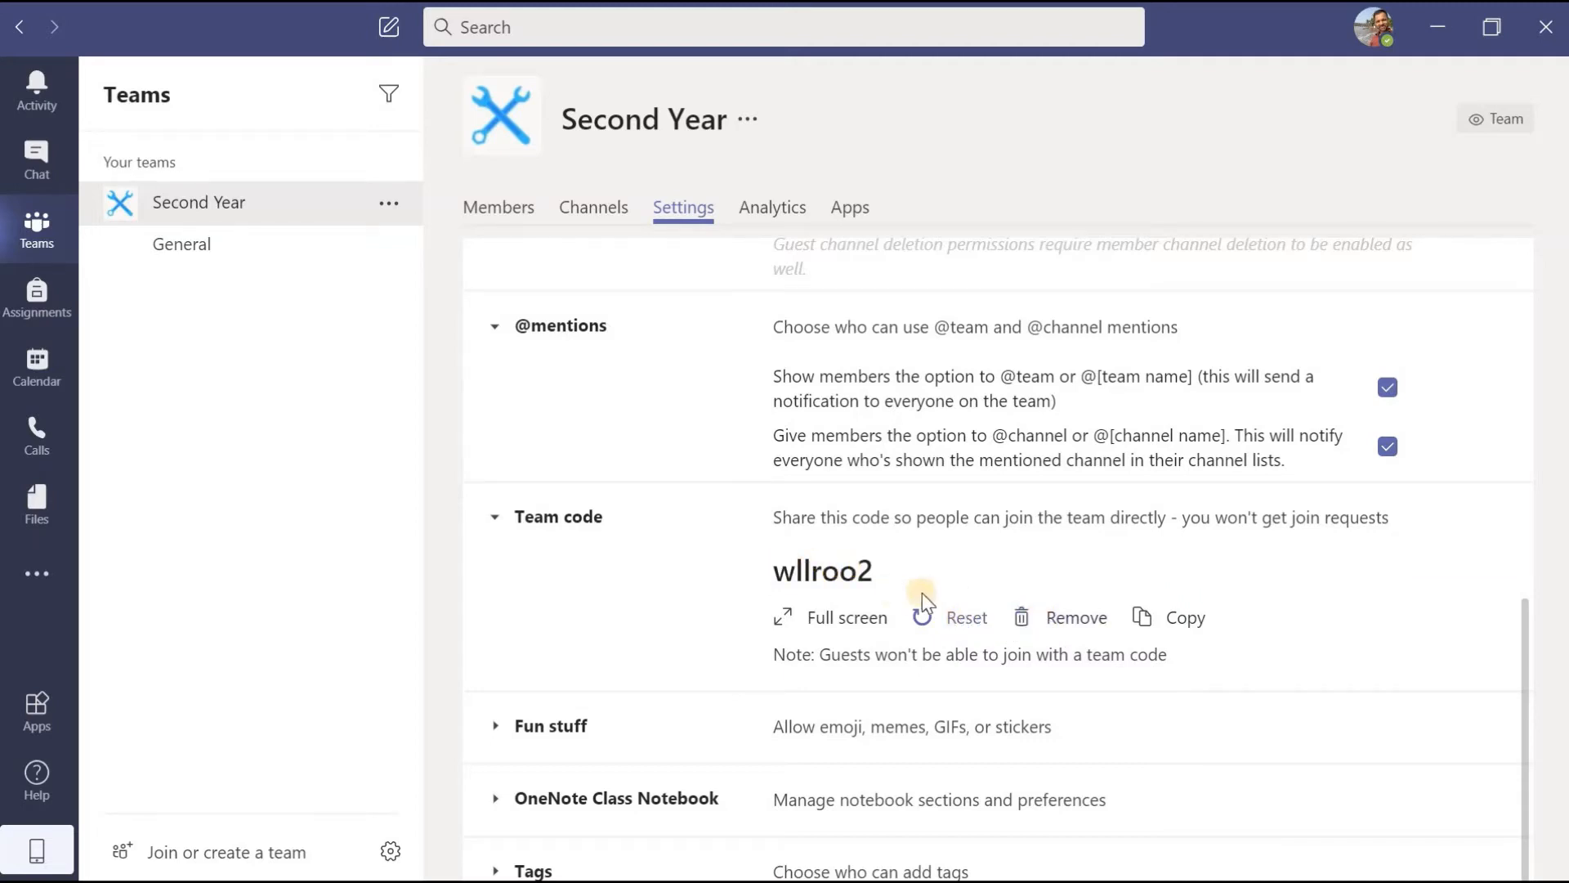
Step: Copy the Second Year team's join code and expand the Fun stuff settings for Giphy, stickers and memes
left_click(1137, 619)
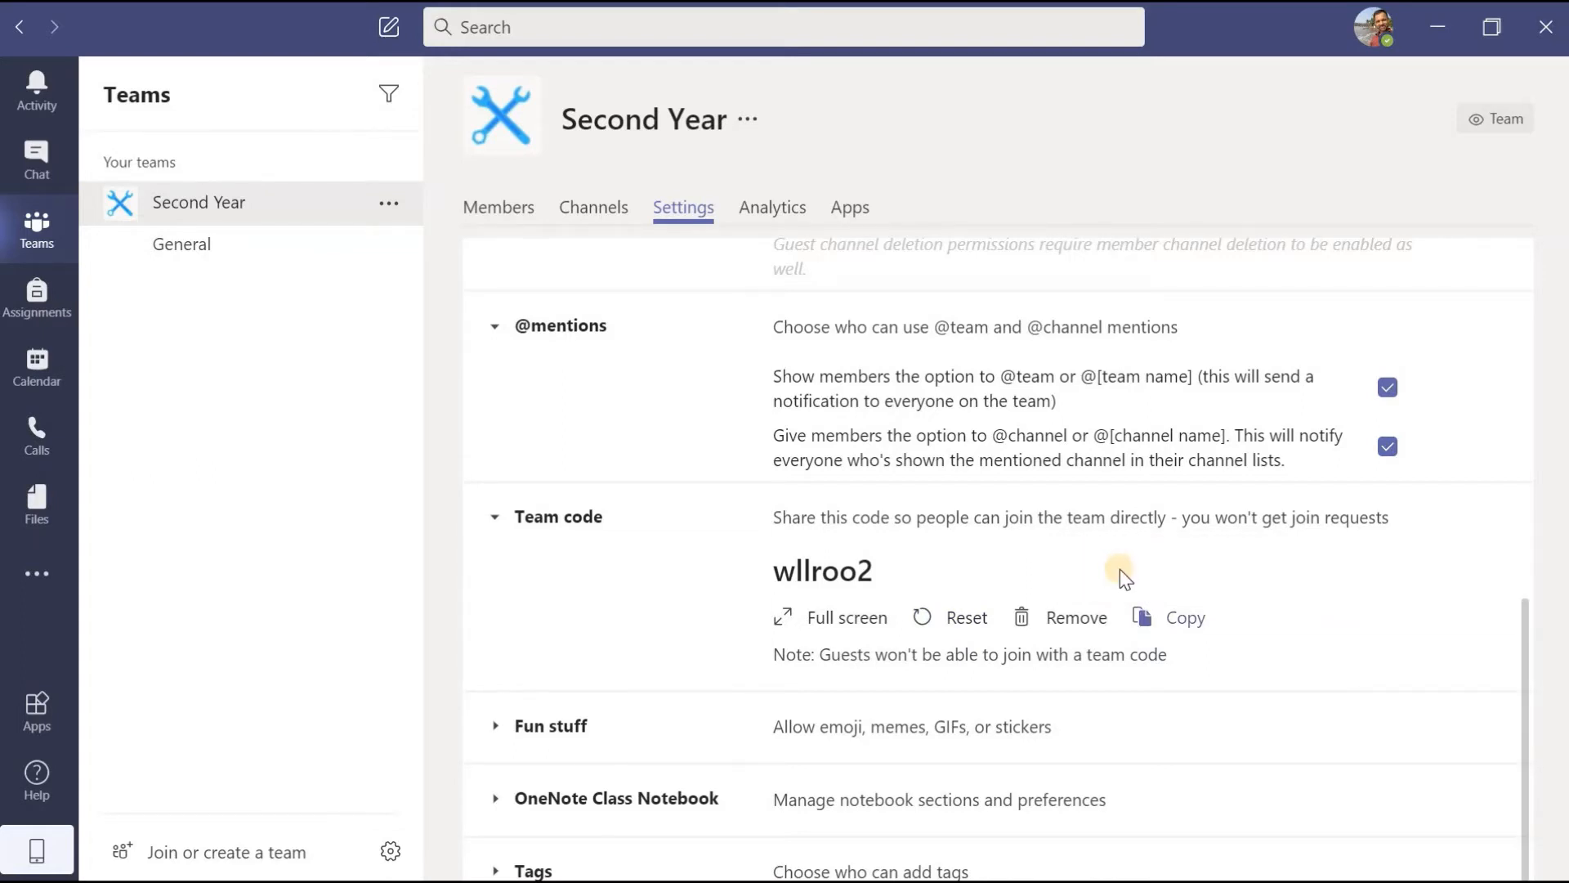
scroll(1120, 570, "down", 1)
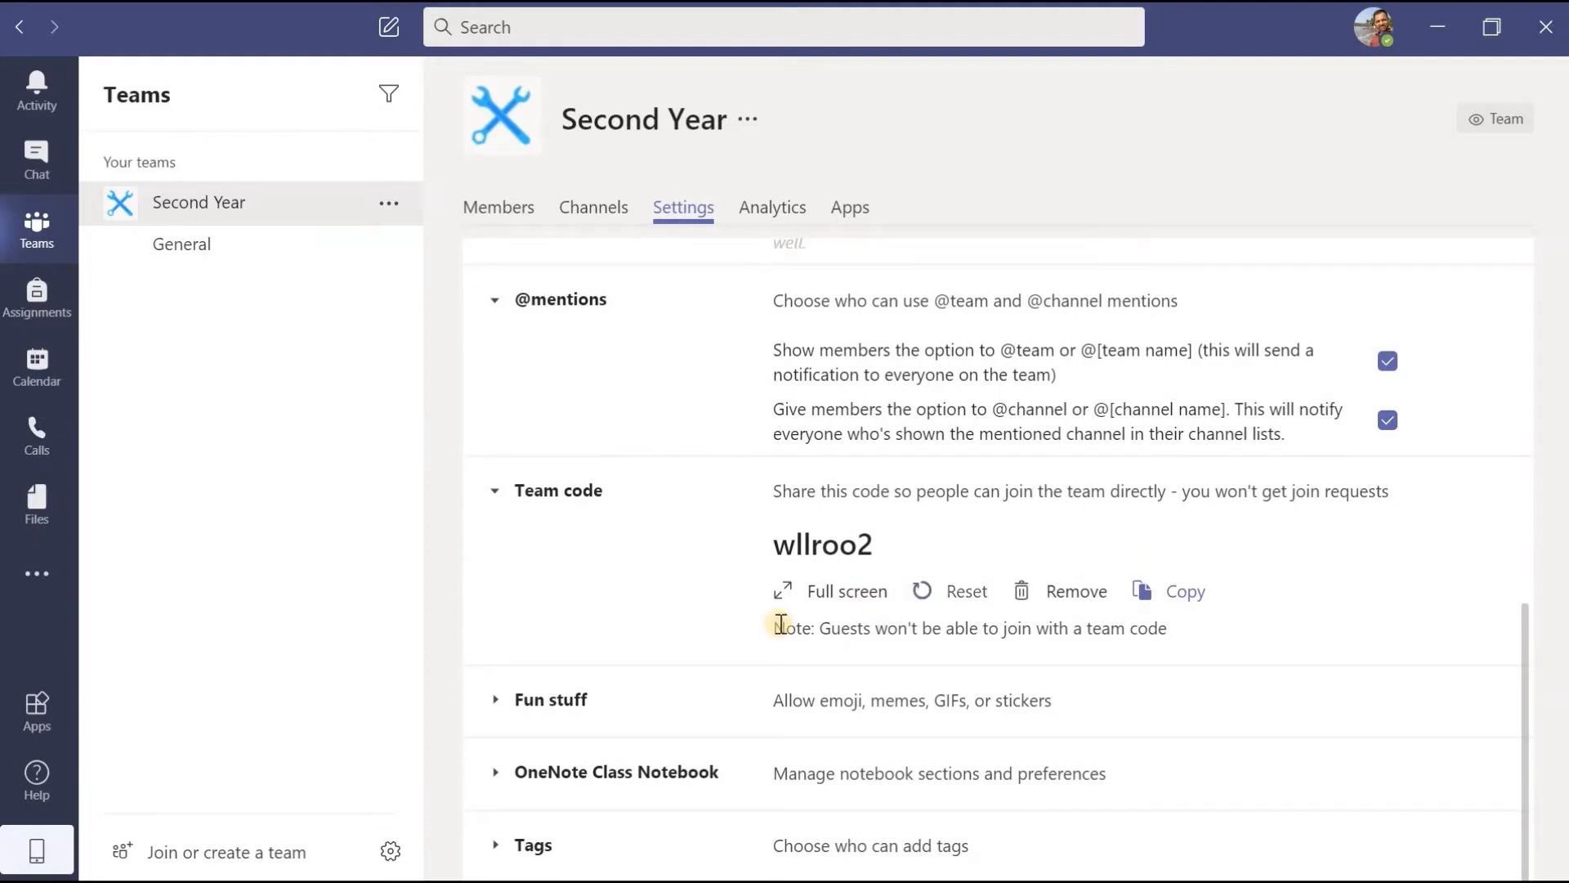
left_click(497, 701)
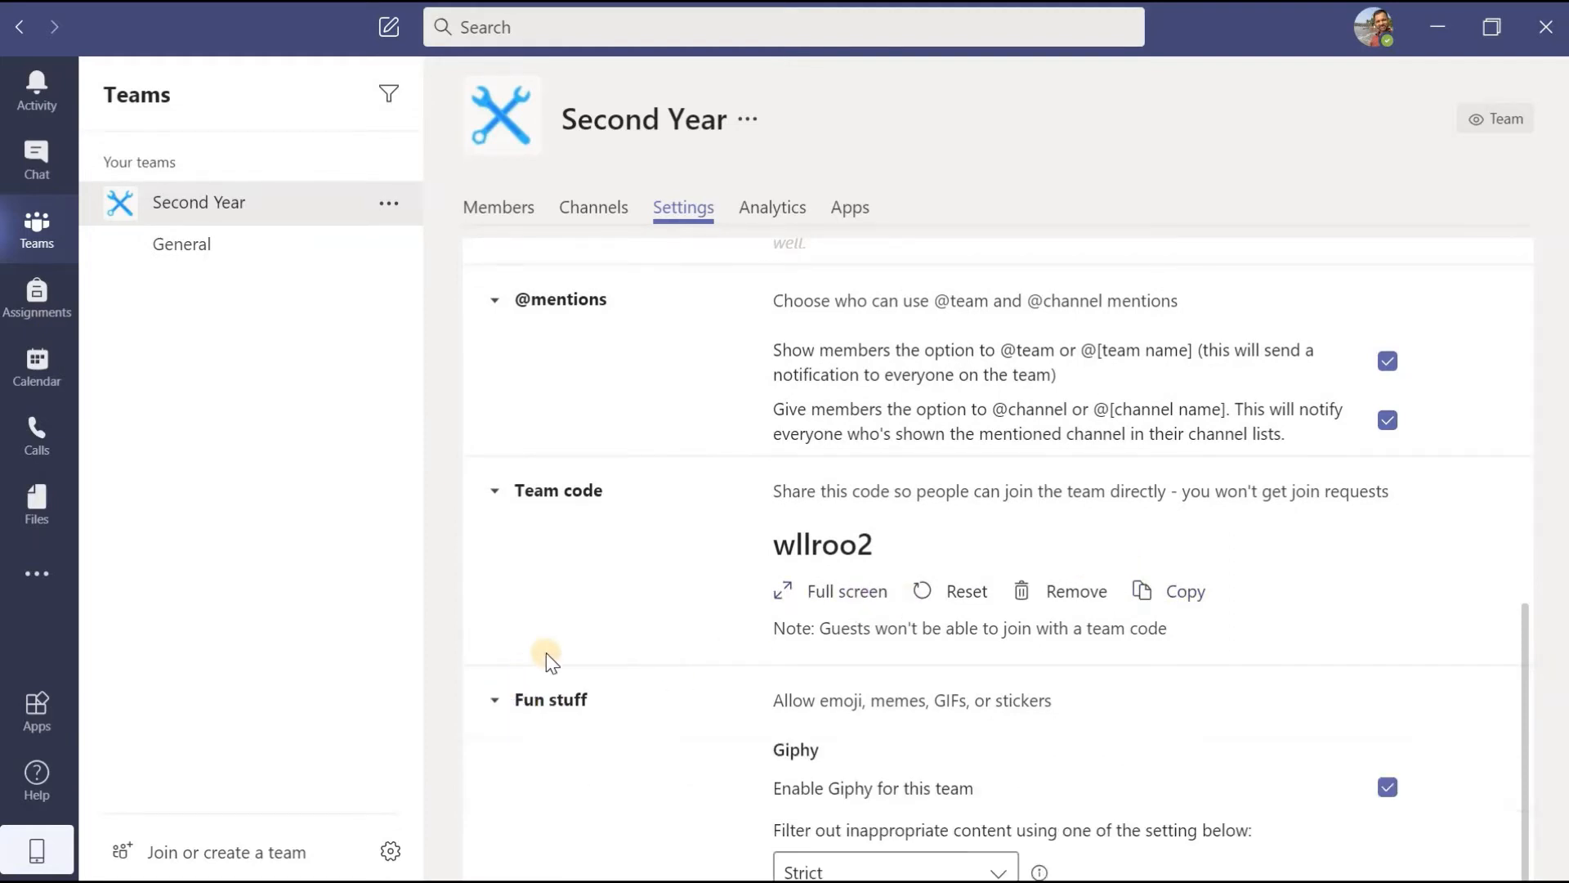
scroll(550, 662, "down", 2)
scroll(549, 662, "down", 2)
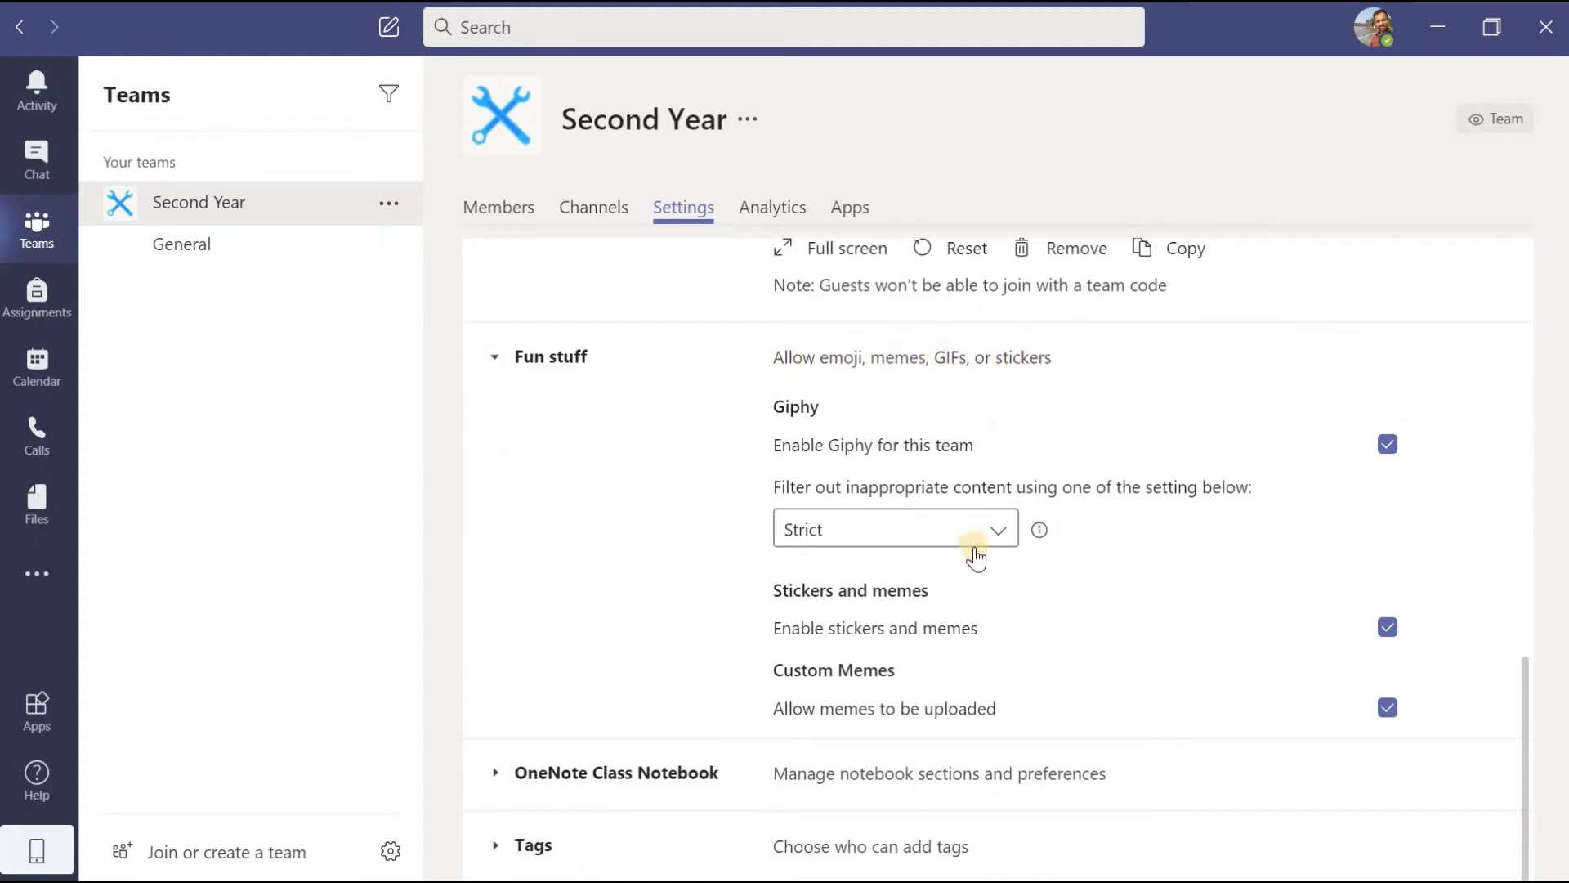
Step: Review the Giphy content filter levels and read the explanation of the Strict level
left_click(1001, 528)
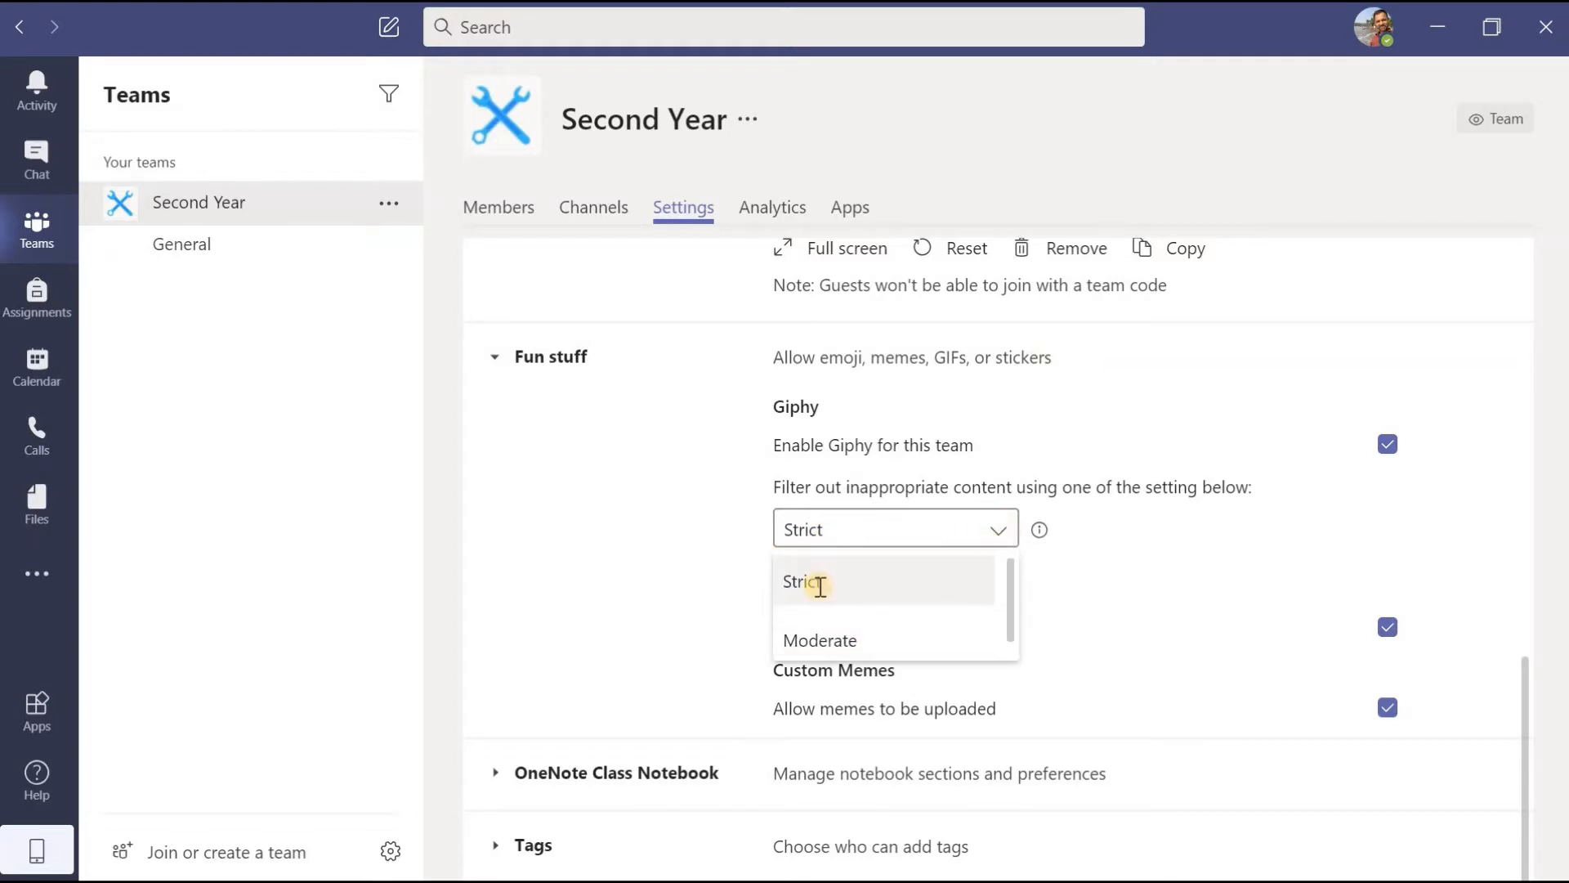
left_click(1106, 604)
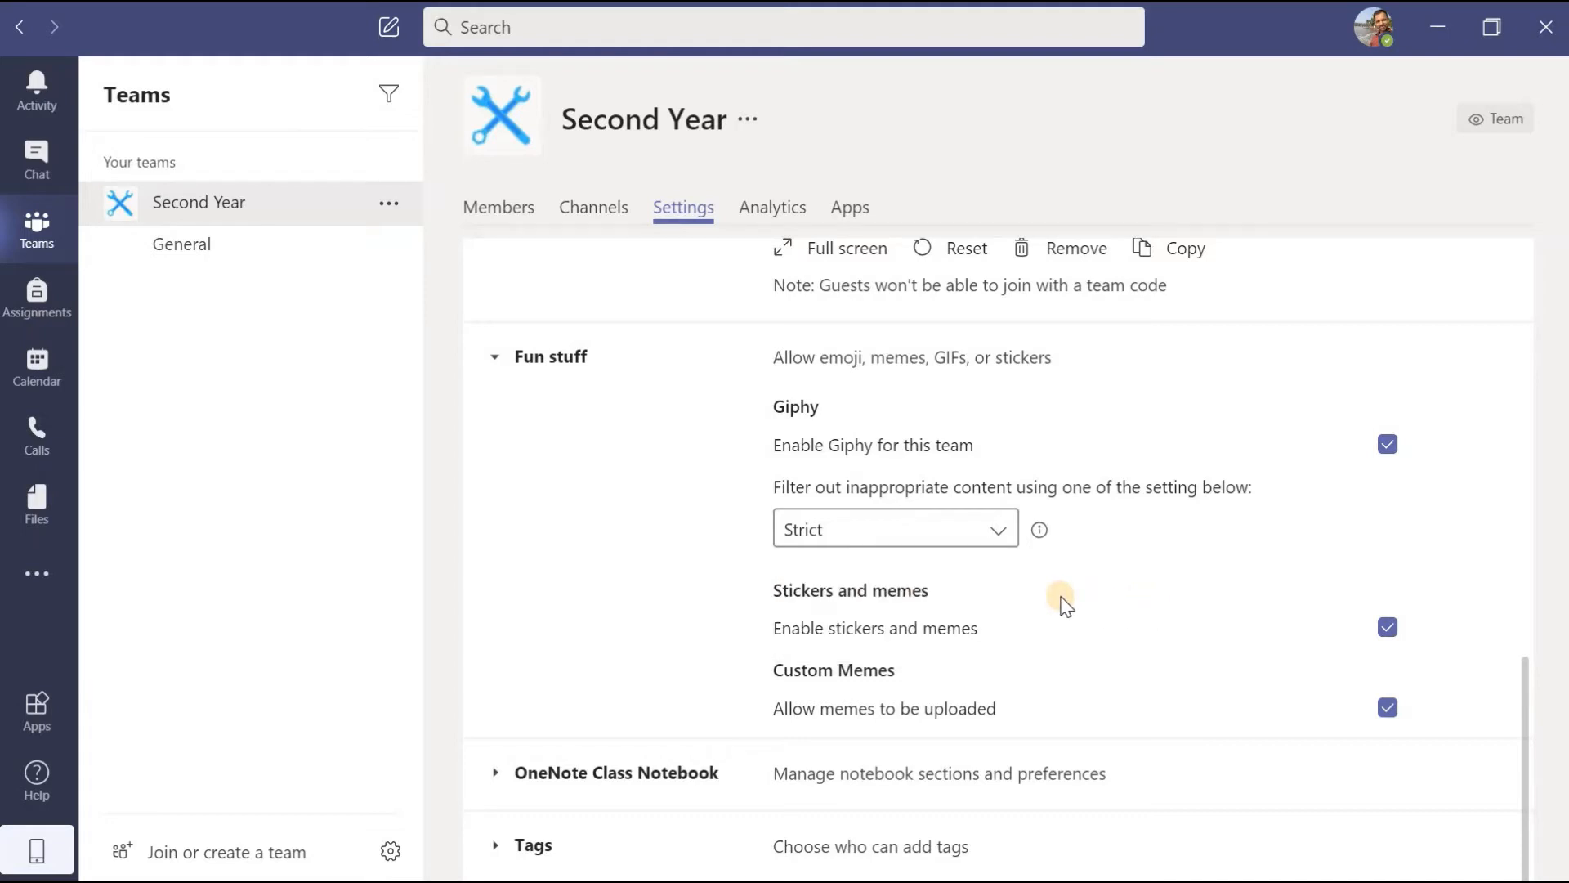
left_click(1002, 531)
mouse_move(1039, 530)
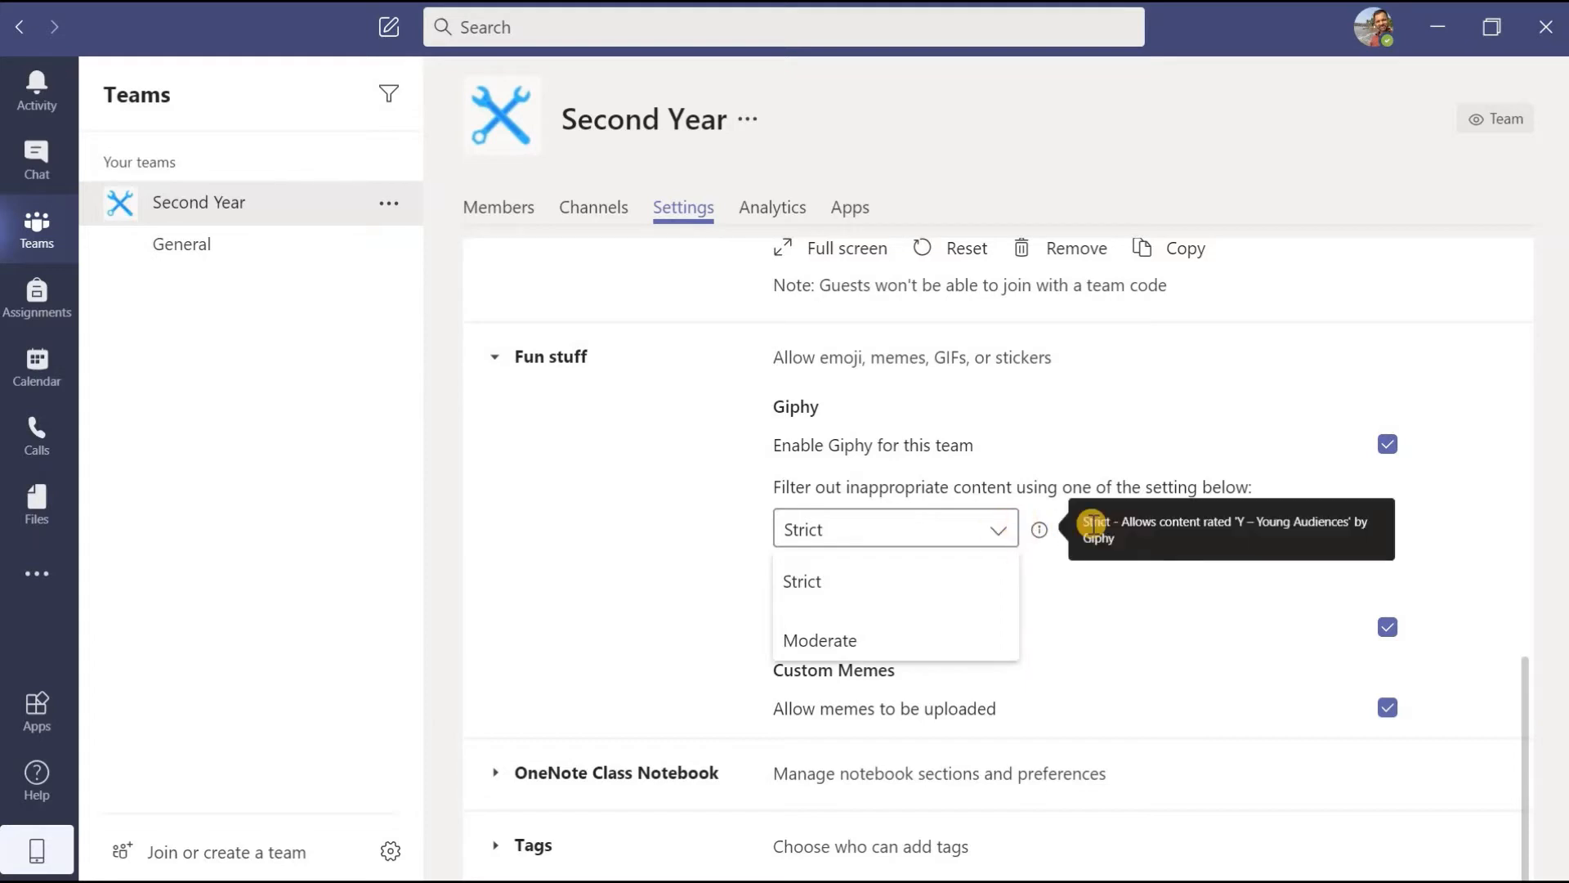
left_click(1051, 560)
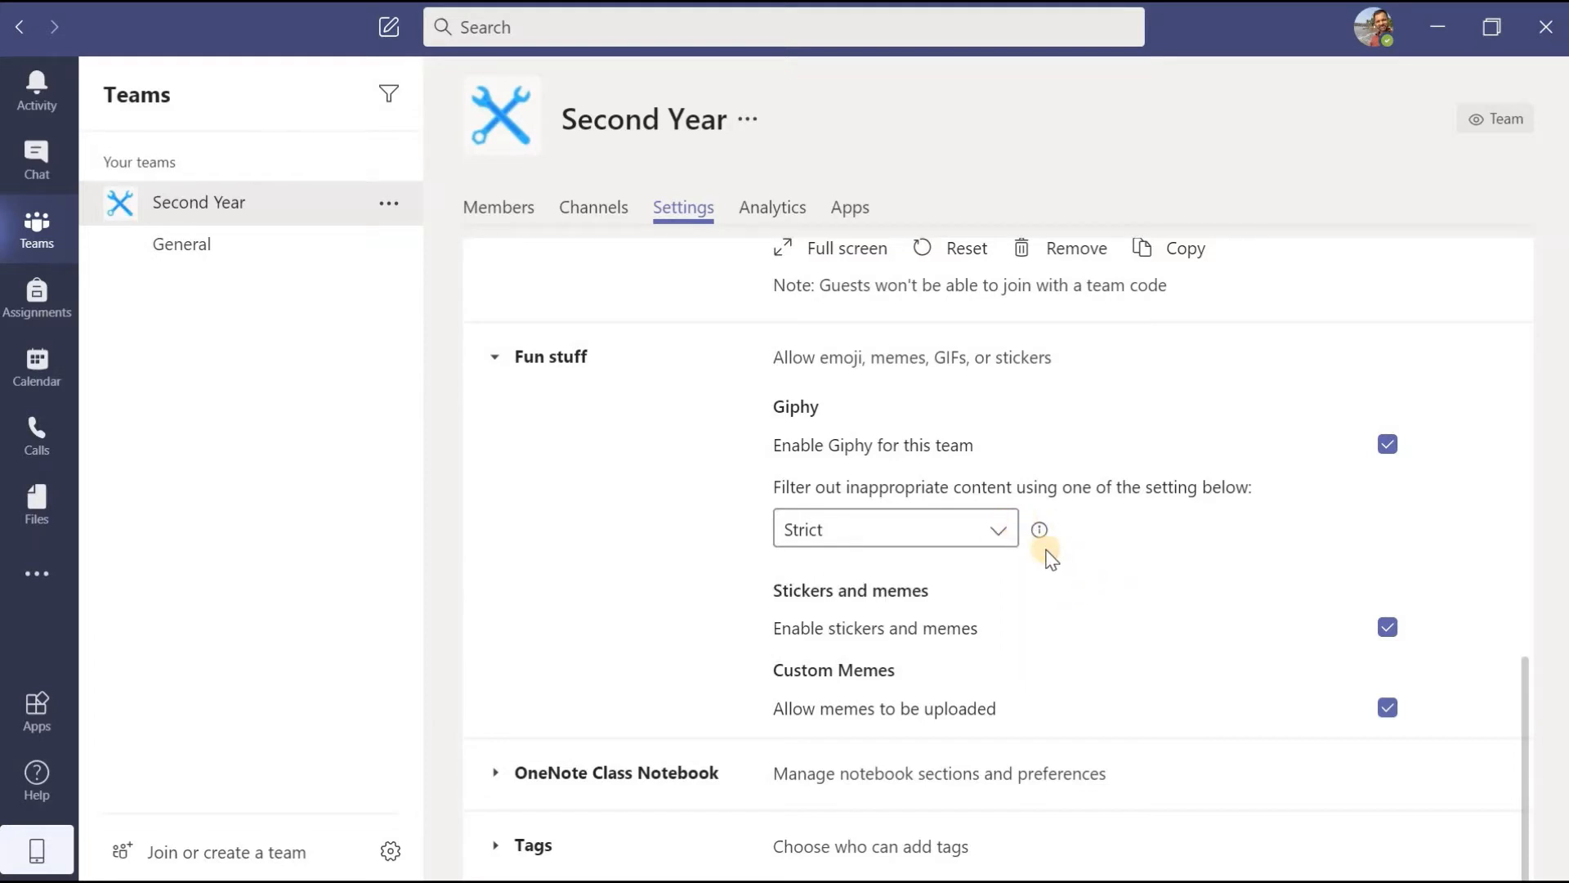
Step: Expand and review the OneNote Class Notebook settings and the setting for who can add tags
left_click(494, 772)
scroll(919, 630, "down", 1)
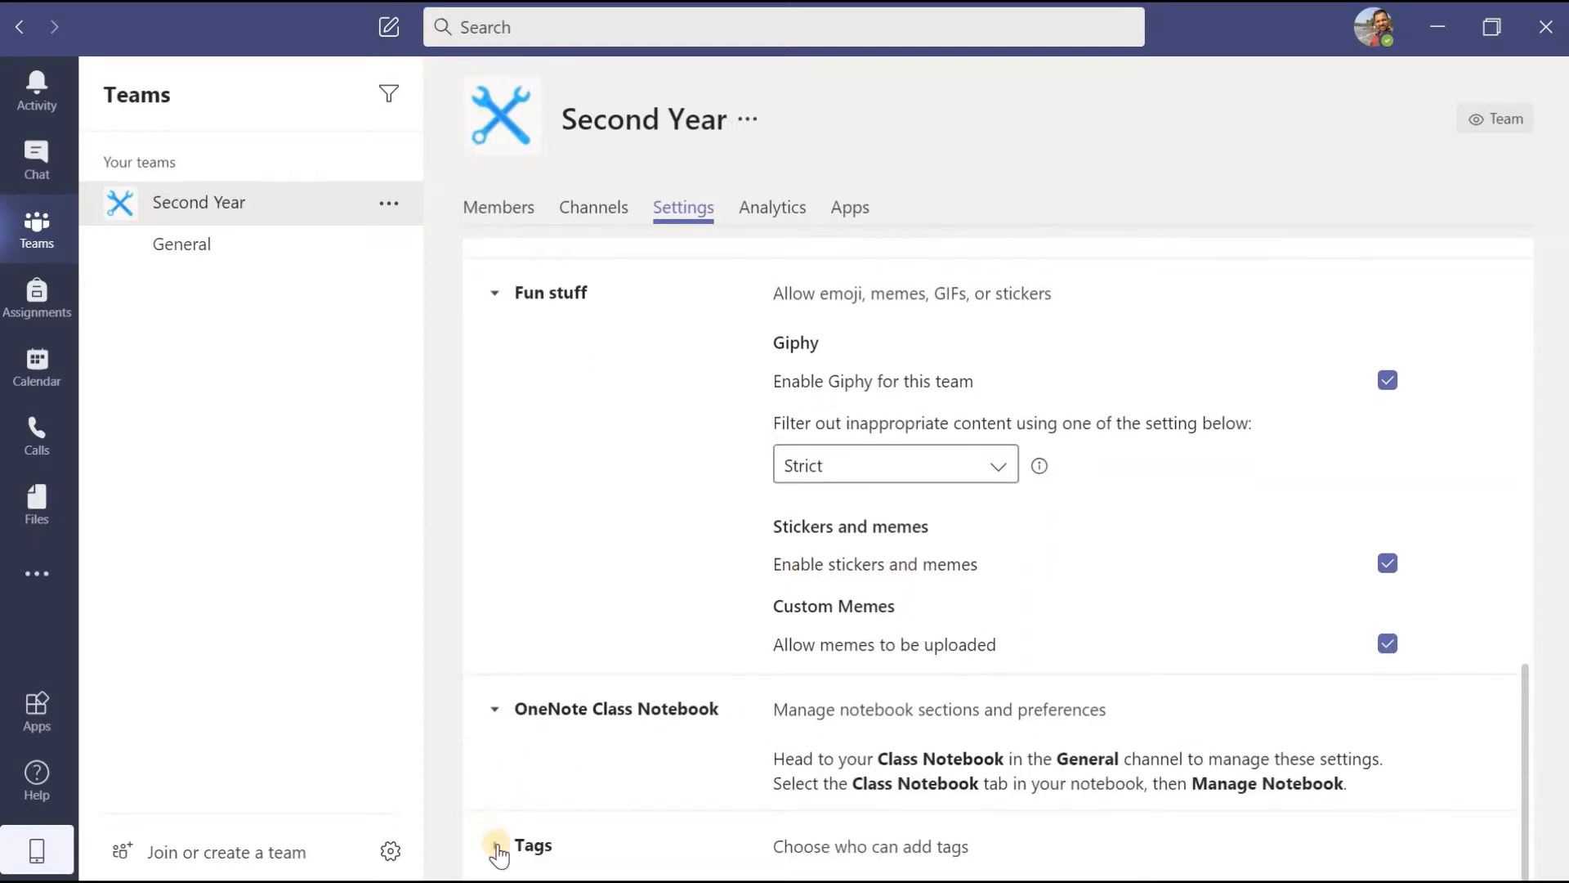
scroll(953, 689, "down", 2)
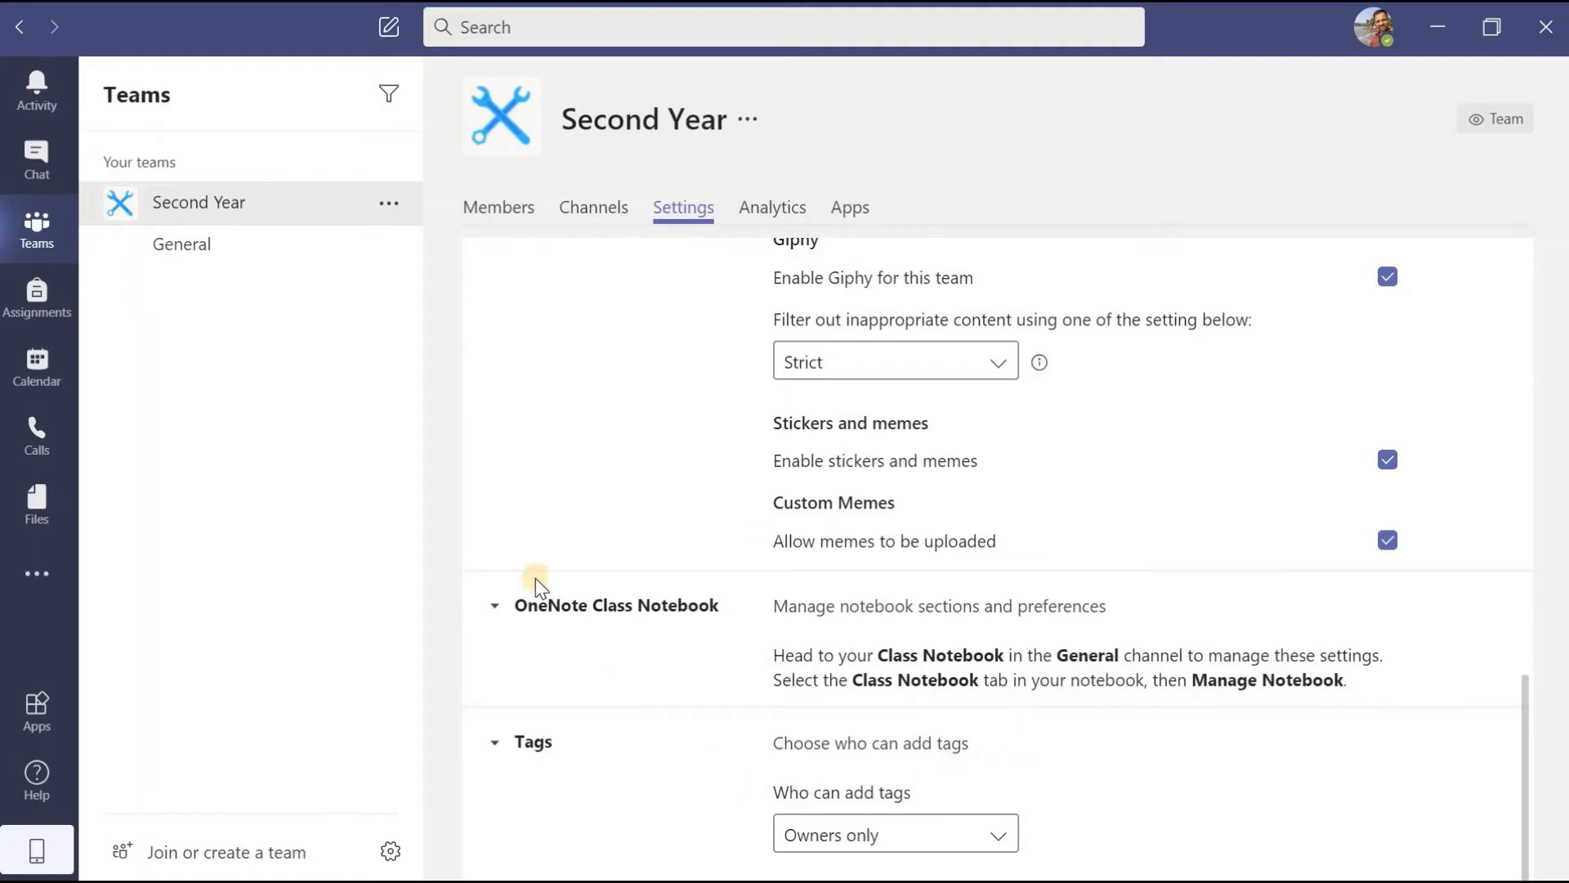
Step: Display the Second Year team's analytics and highlight the users, apps and SharePoint files figures in the summary
left_click(772, 206)
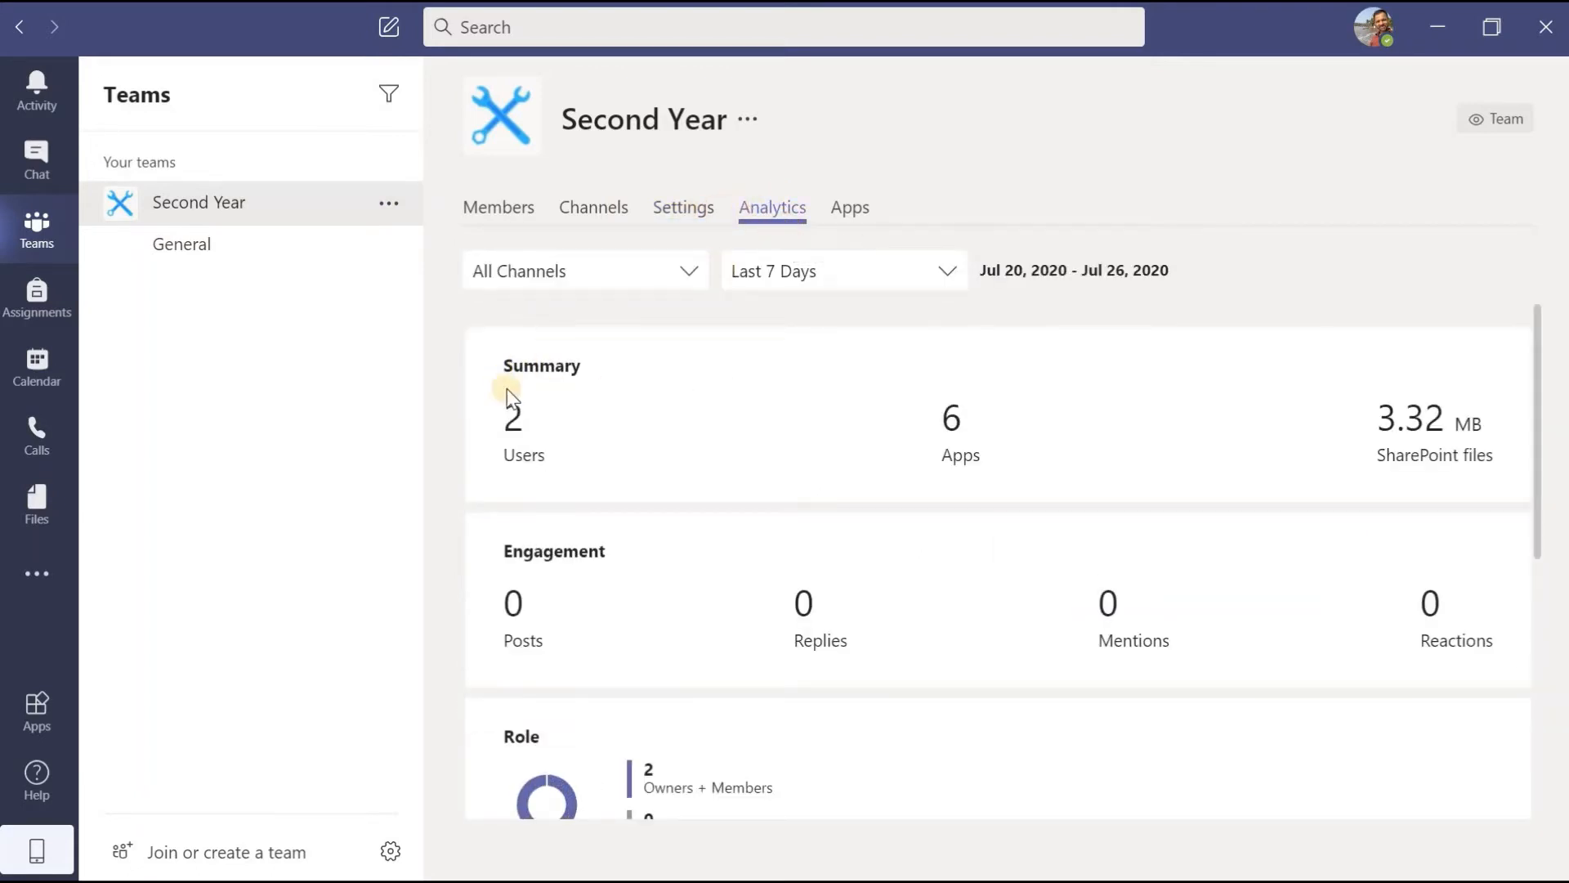
double_click(553, 366)
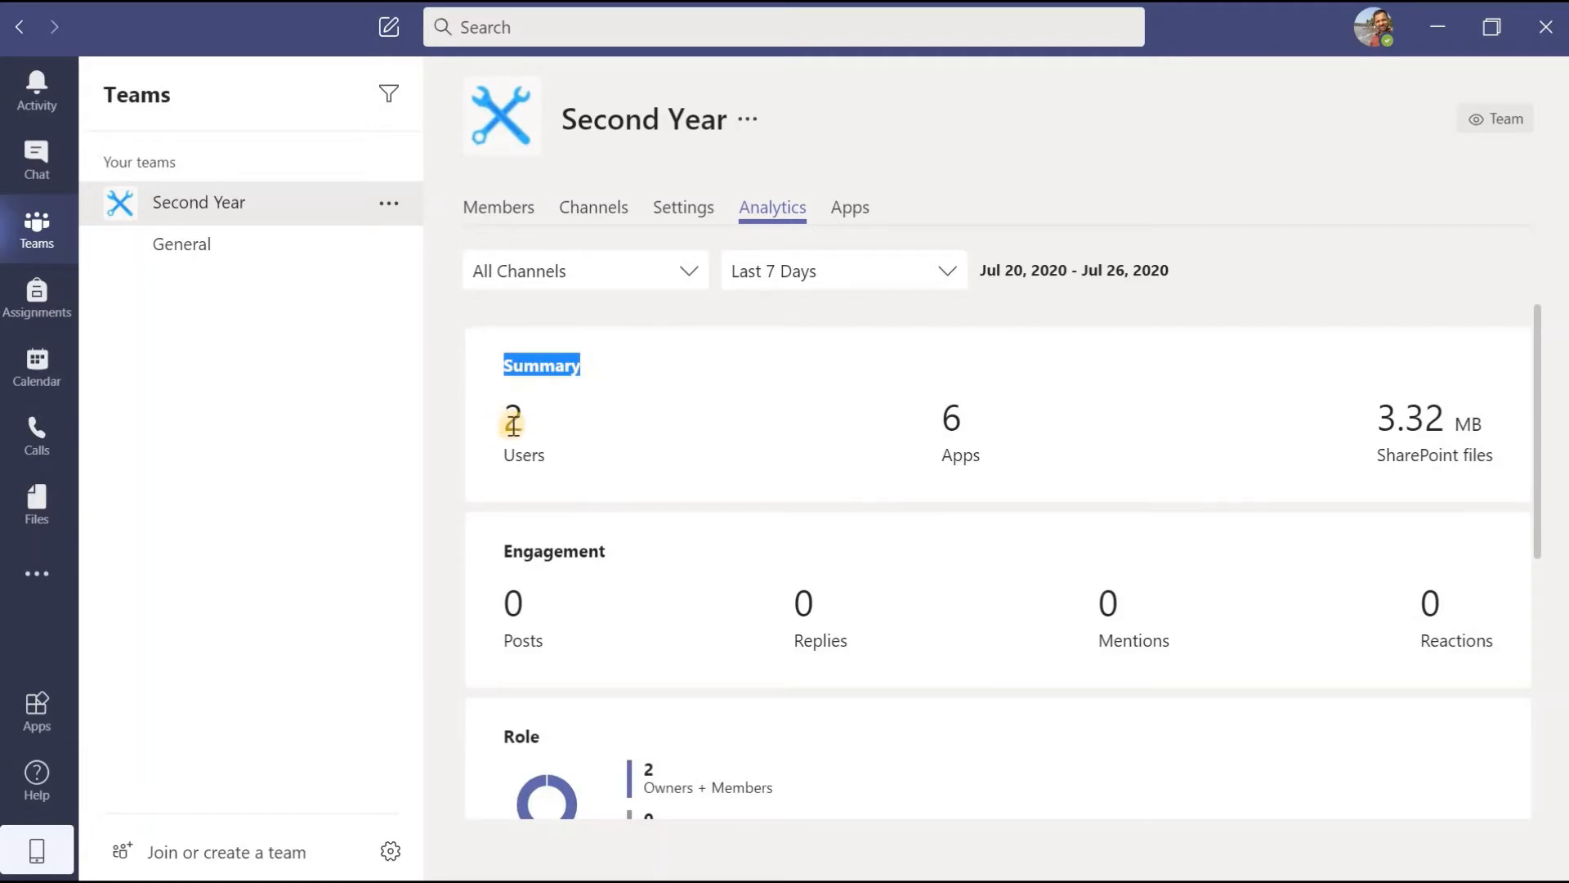
left_click_drag(510, 420, 596, 466)
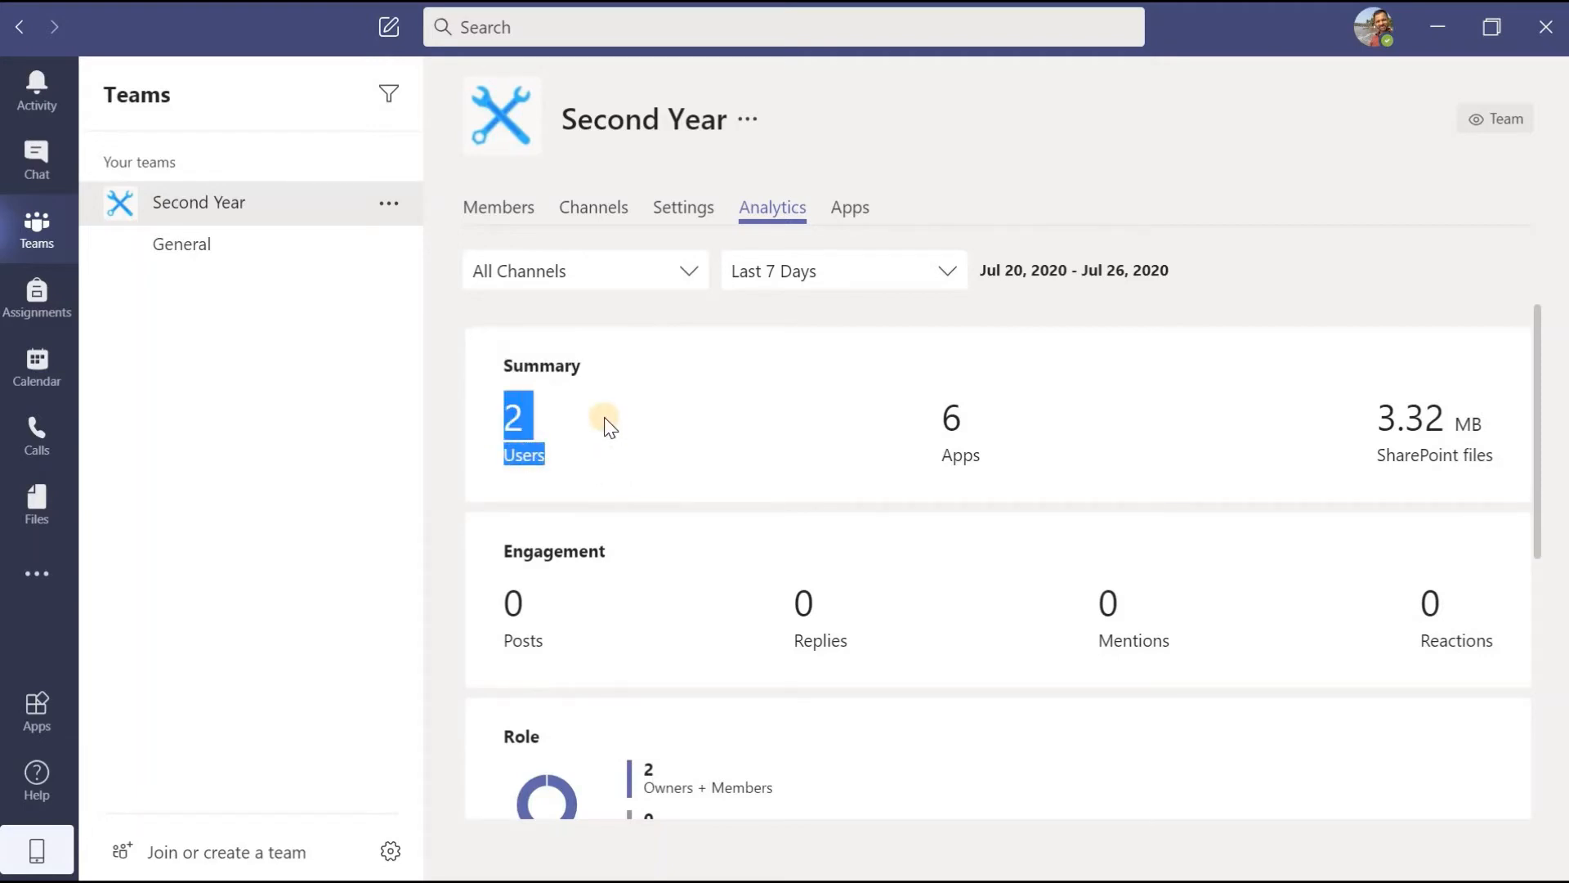
scroll(618, 407, "down", 2)
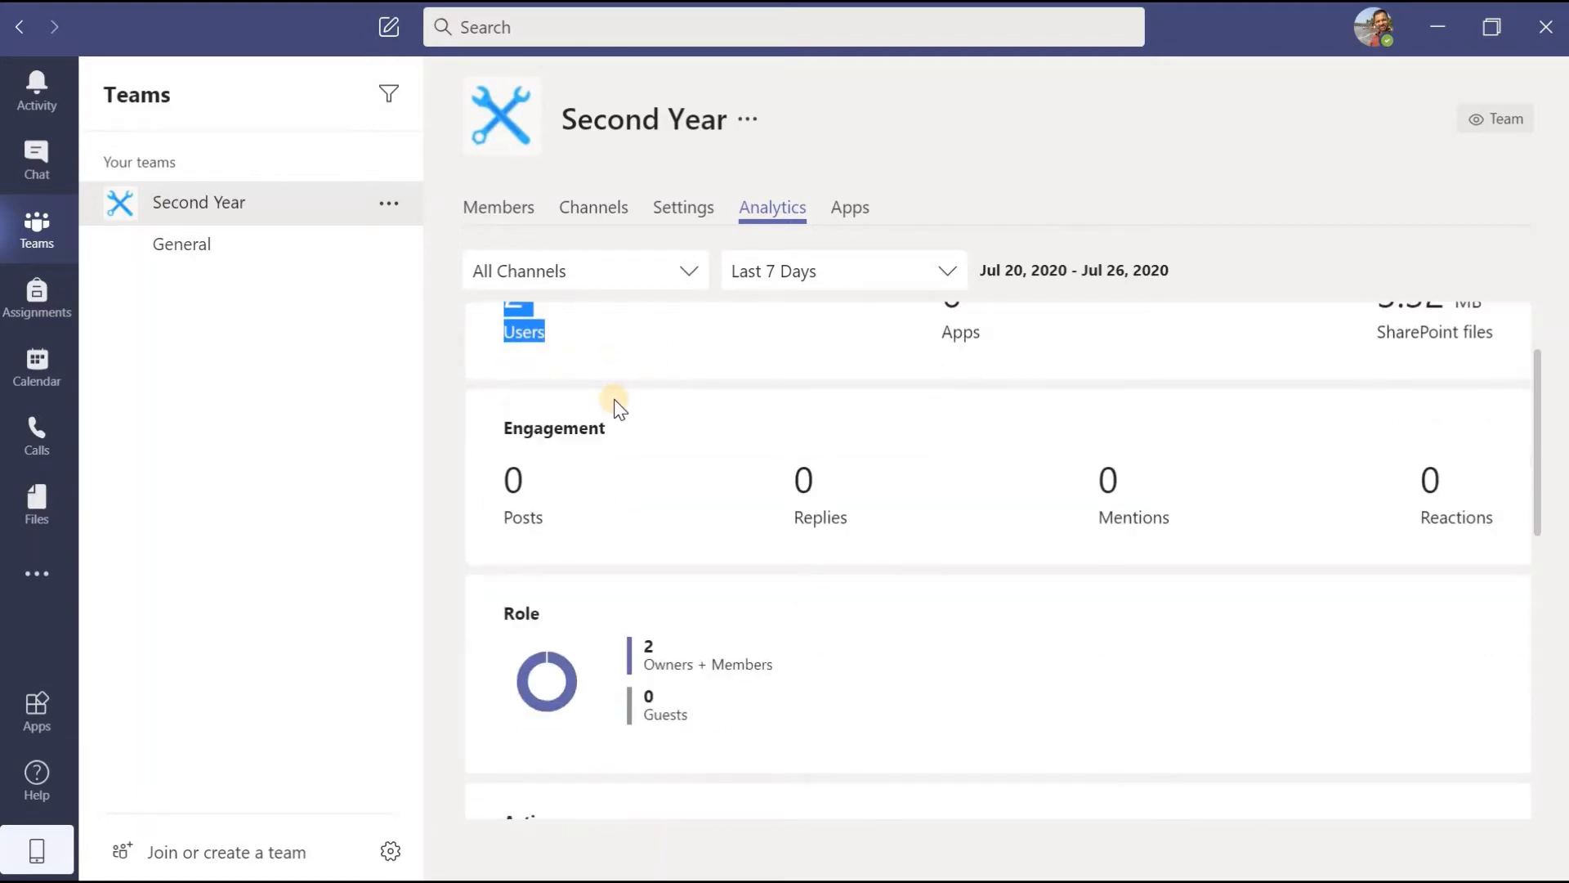
scroll(689, 429, "up", 2)
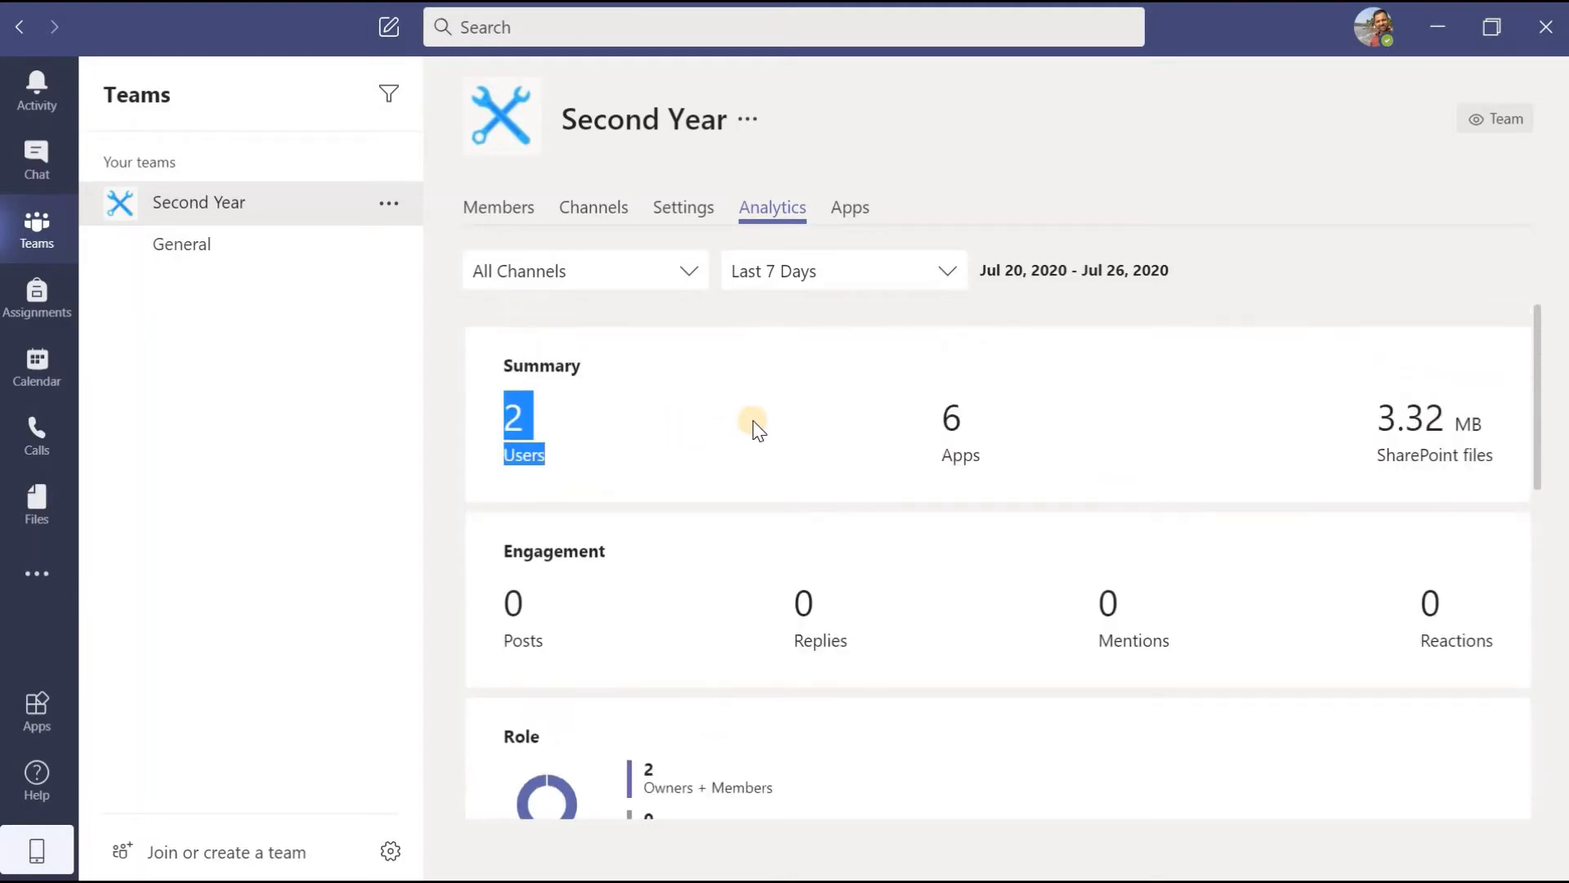
left_click_drag(939, 415, 978, 433)
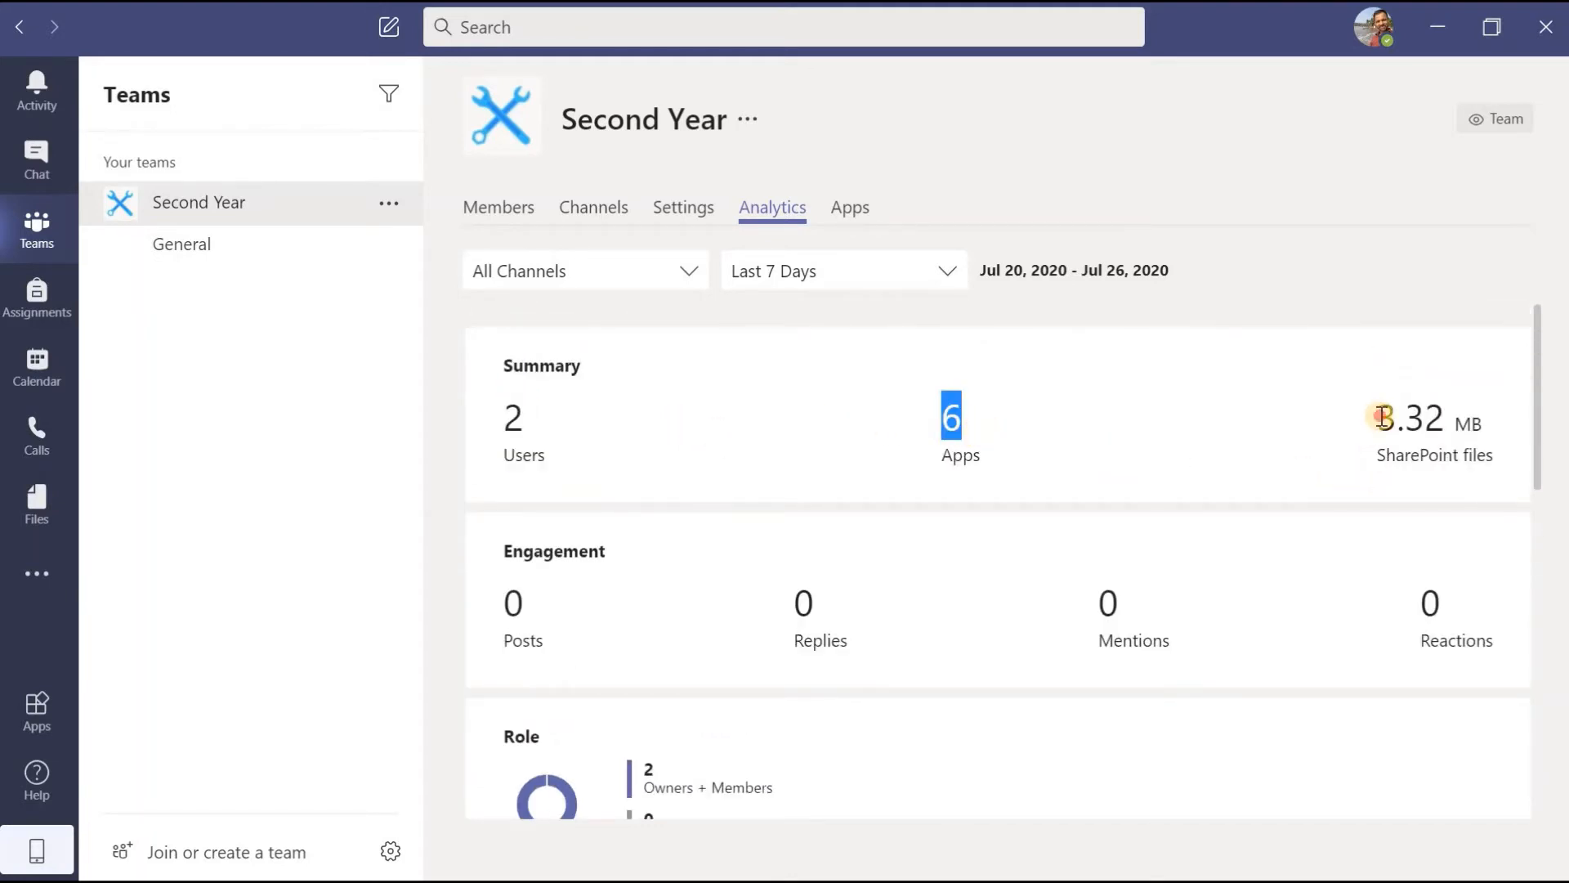
left_click_drag(1377, 413, 1491, 424)
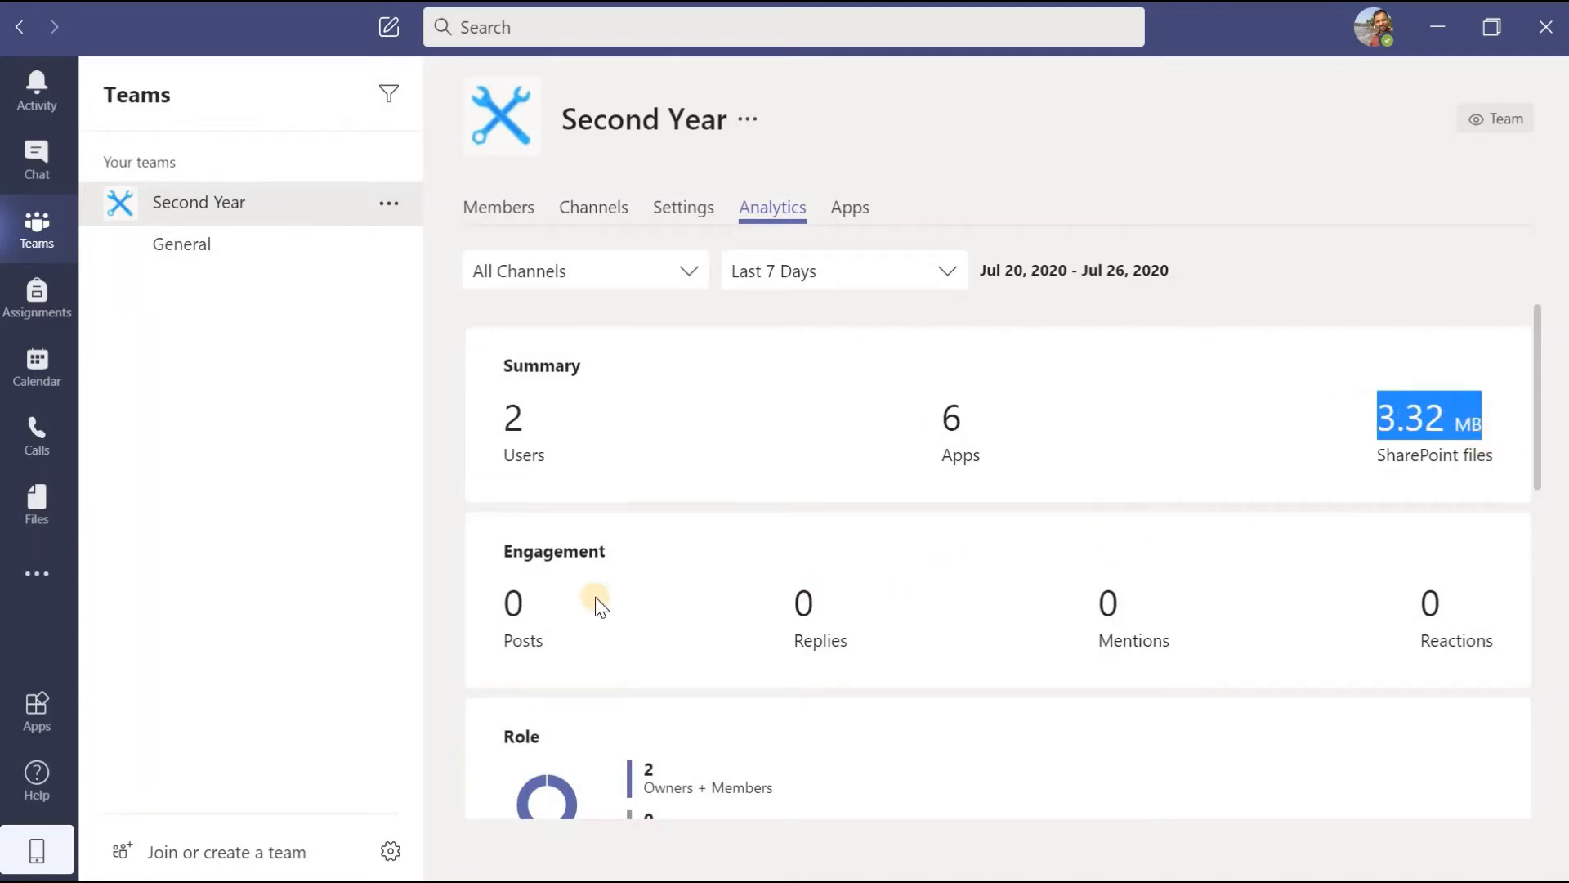
Step: Examine the remaining analytics on engagement, roles, active users and meetings
scroll(660, 515, "down", 2)
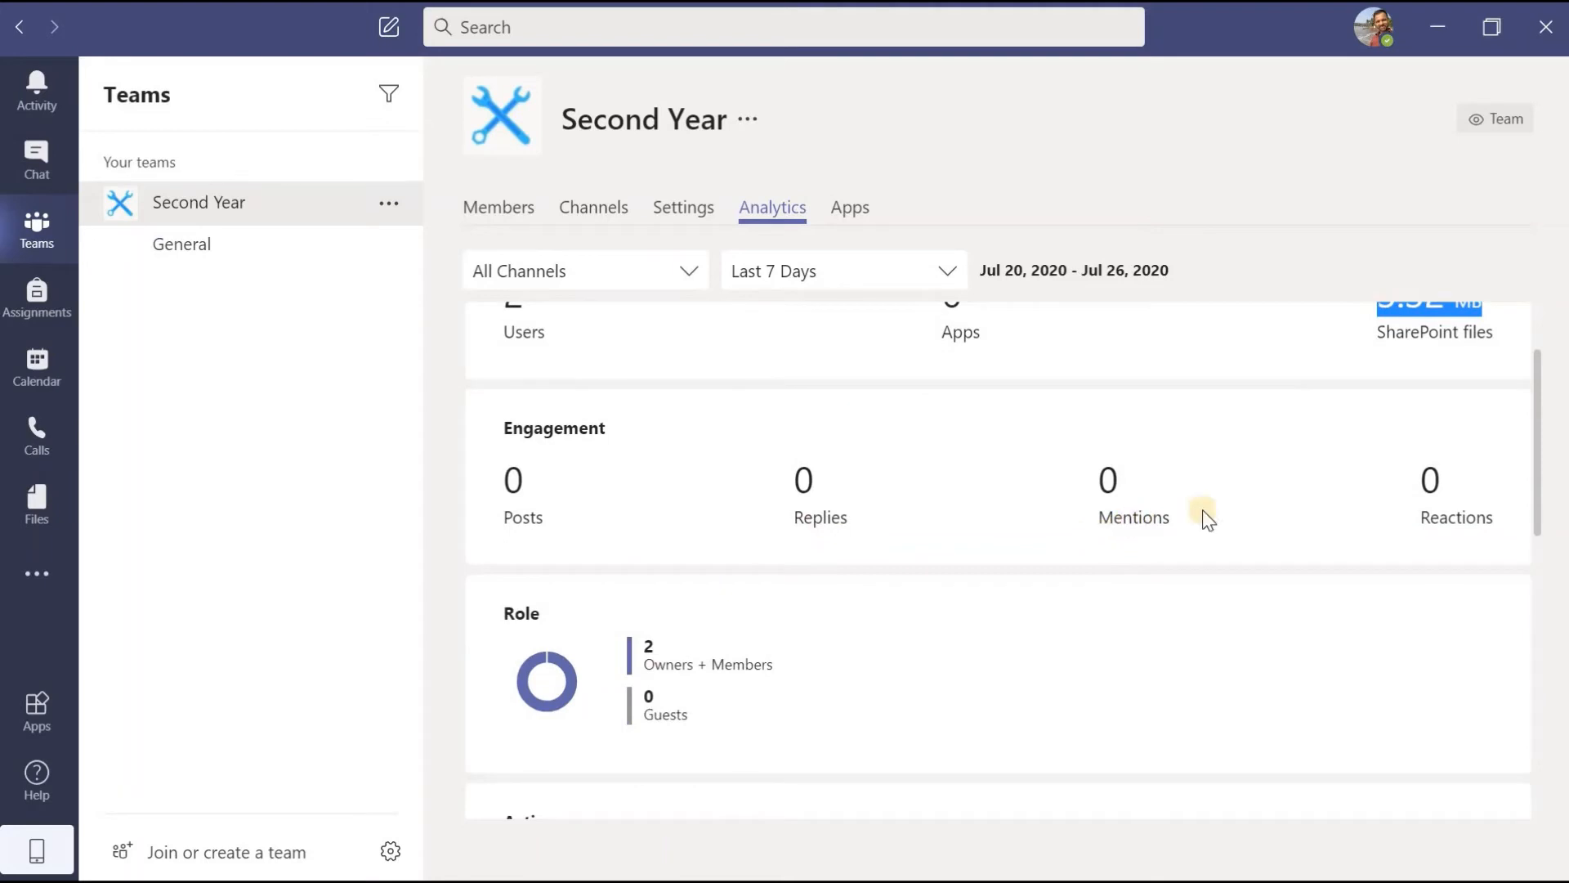
scroll(1096, 524, "down", 3)
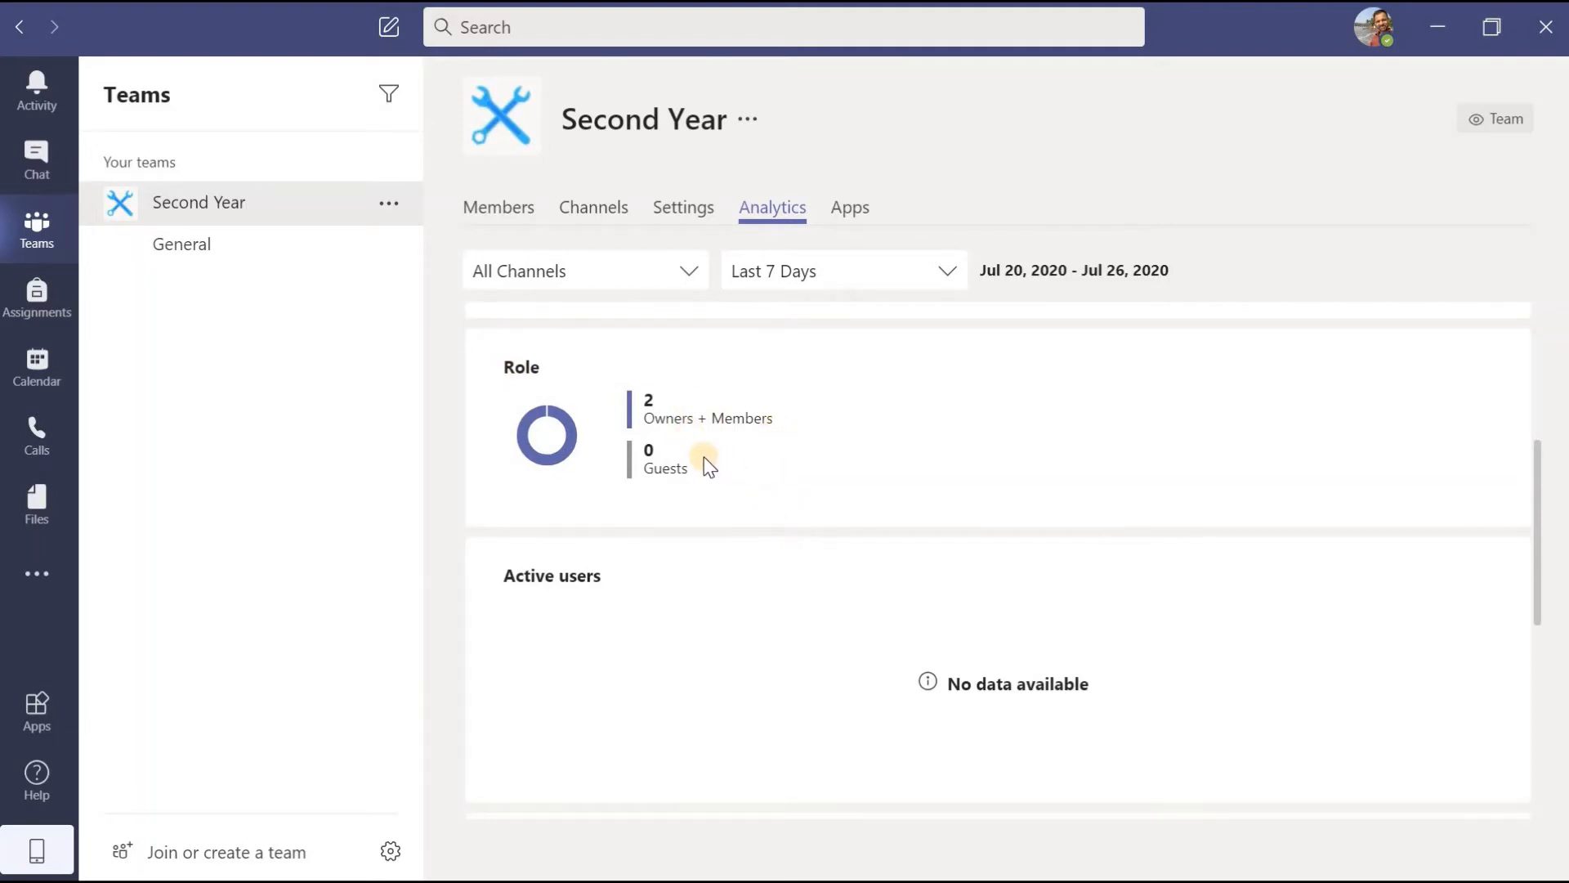
scroll(791, 573, "down", 2)
scroll(709, 503, "down", 3)
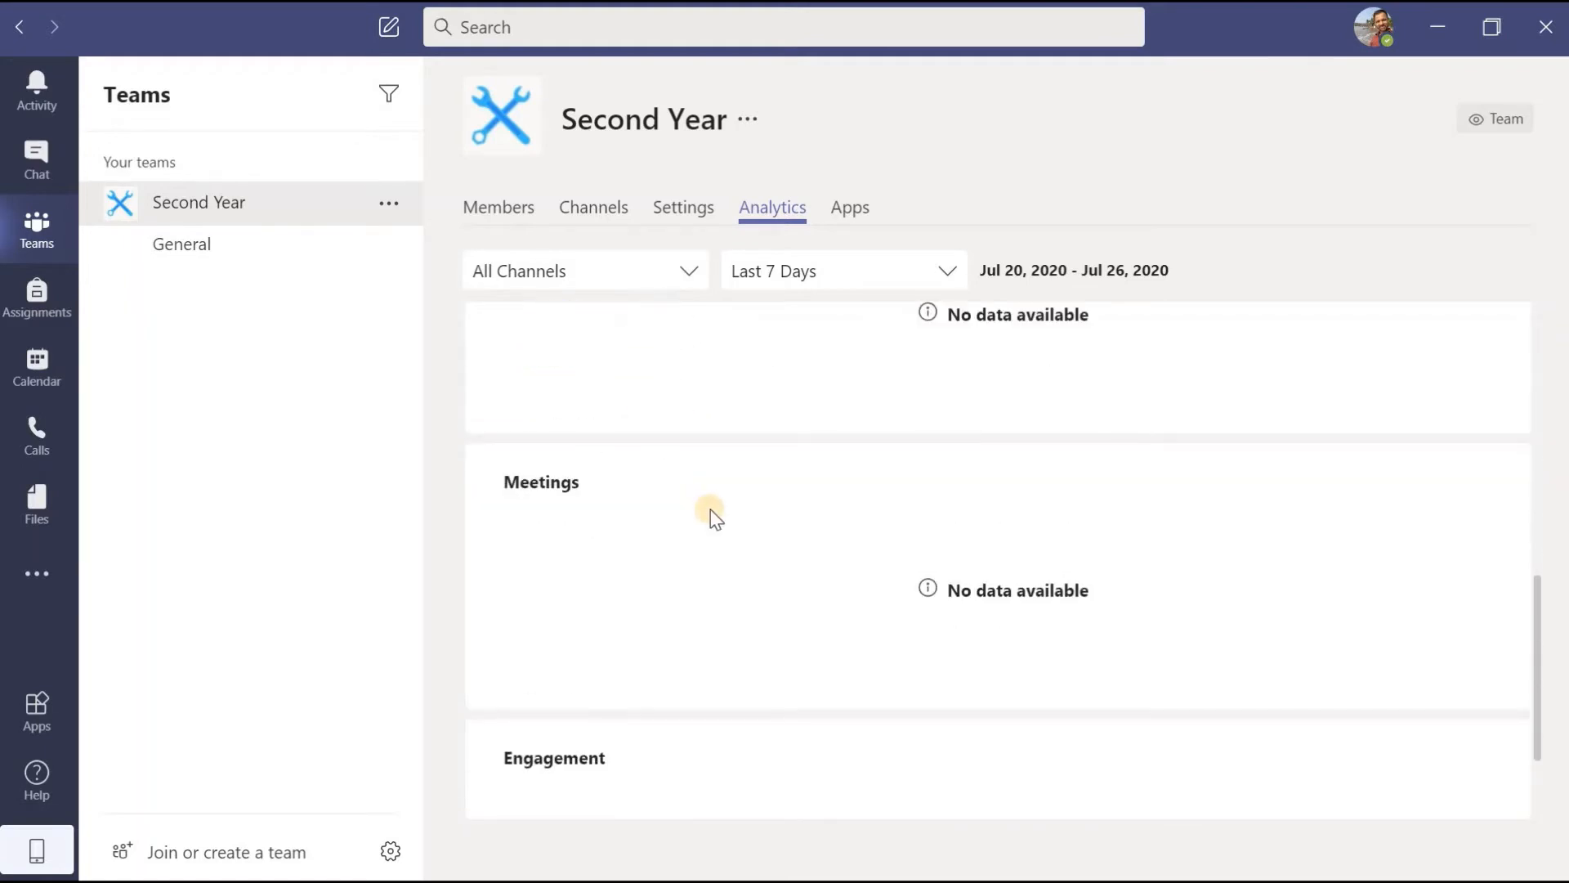
scroll(709, 509, "down", 3)
scroll(672, 560, "up", 4)
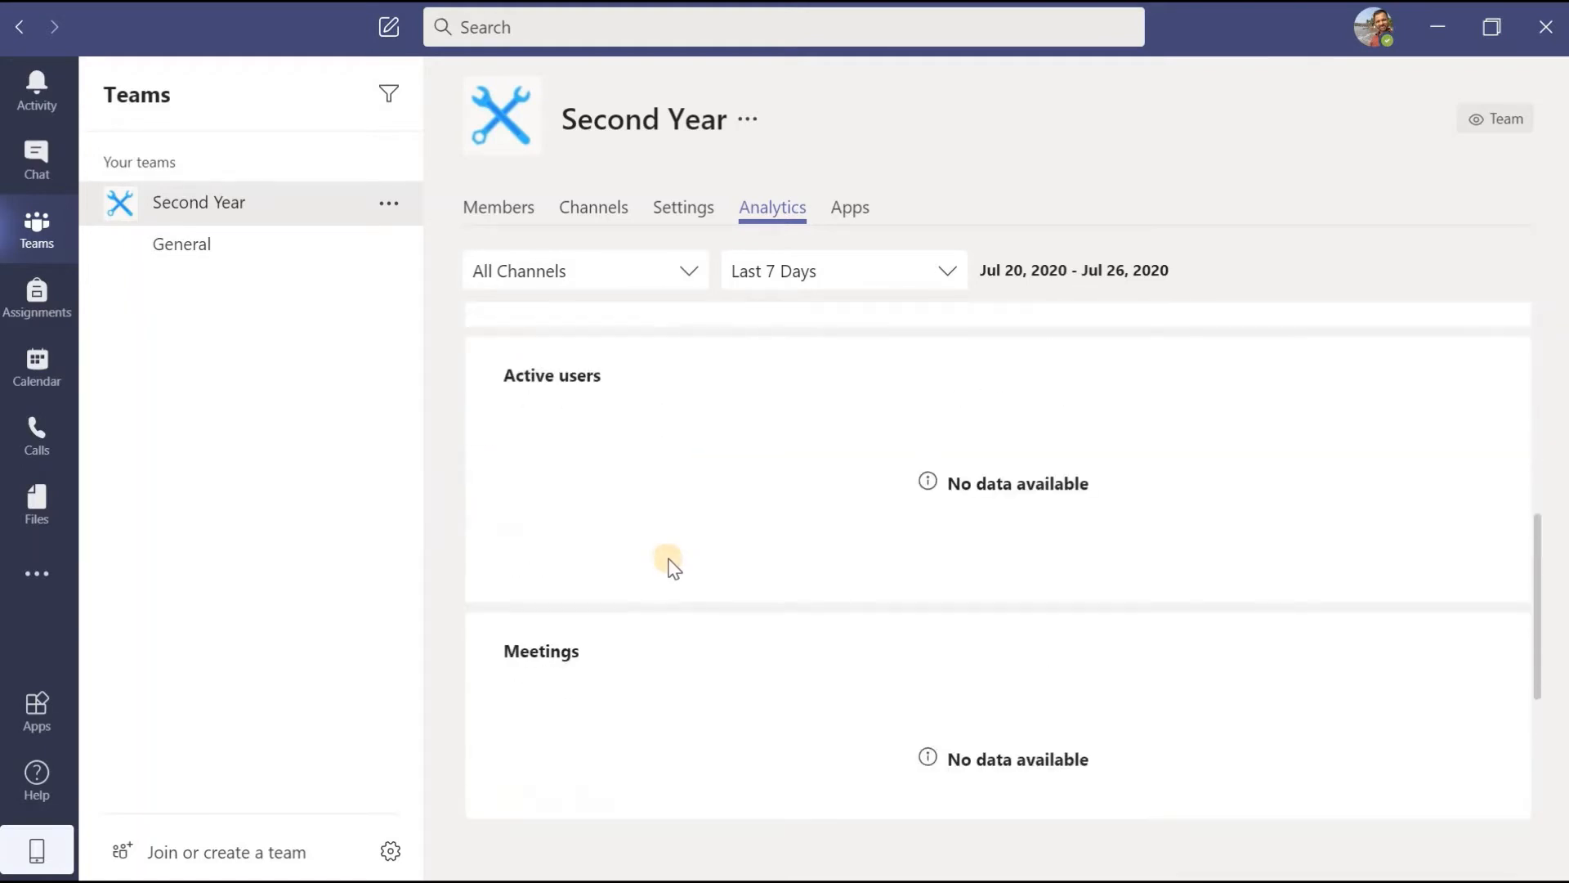
scroll(672, 562, "down", 3)
scroll(672, 564, "up", 3)
scroll(672, 564, "down", 3)
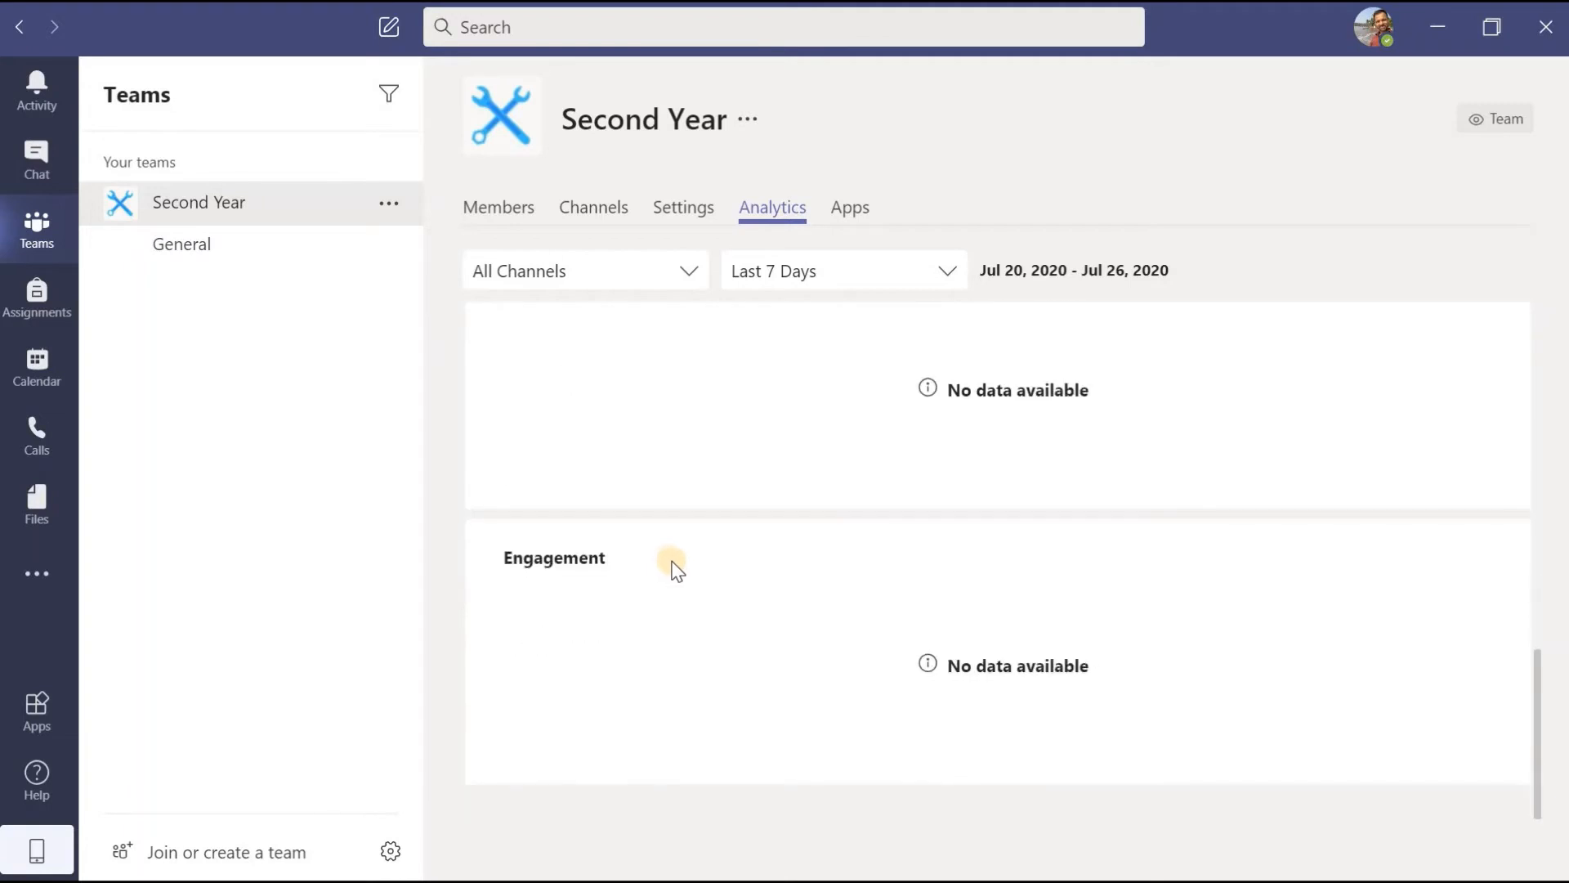
Step: Review the apps added to the Second Year team, look at the catalogue of more apps, and go back out of it
left_click(850, 211)
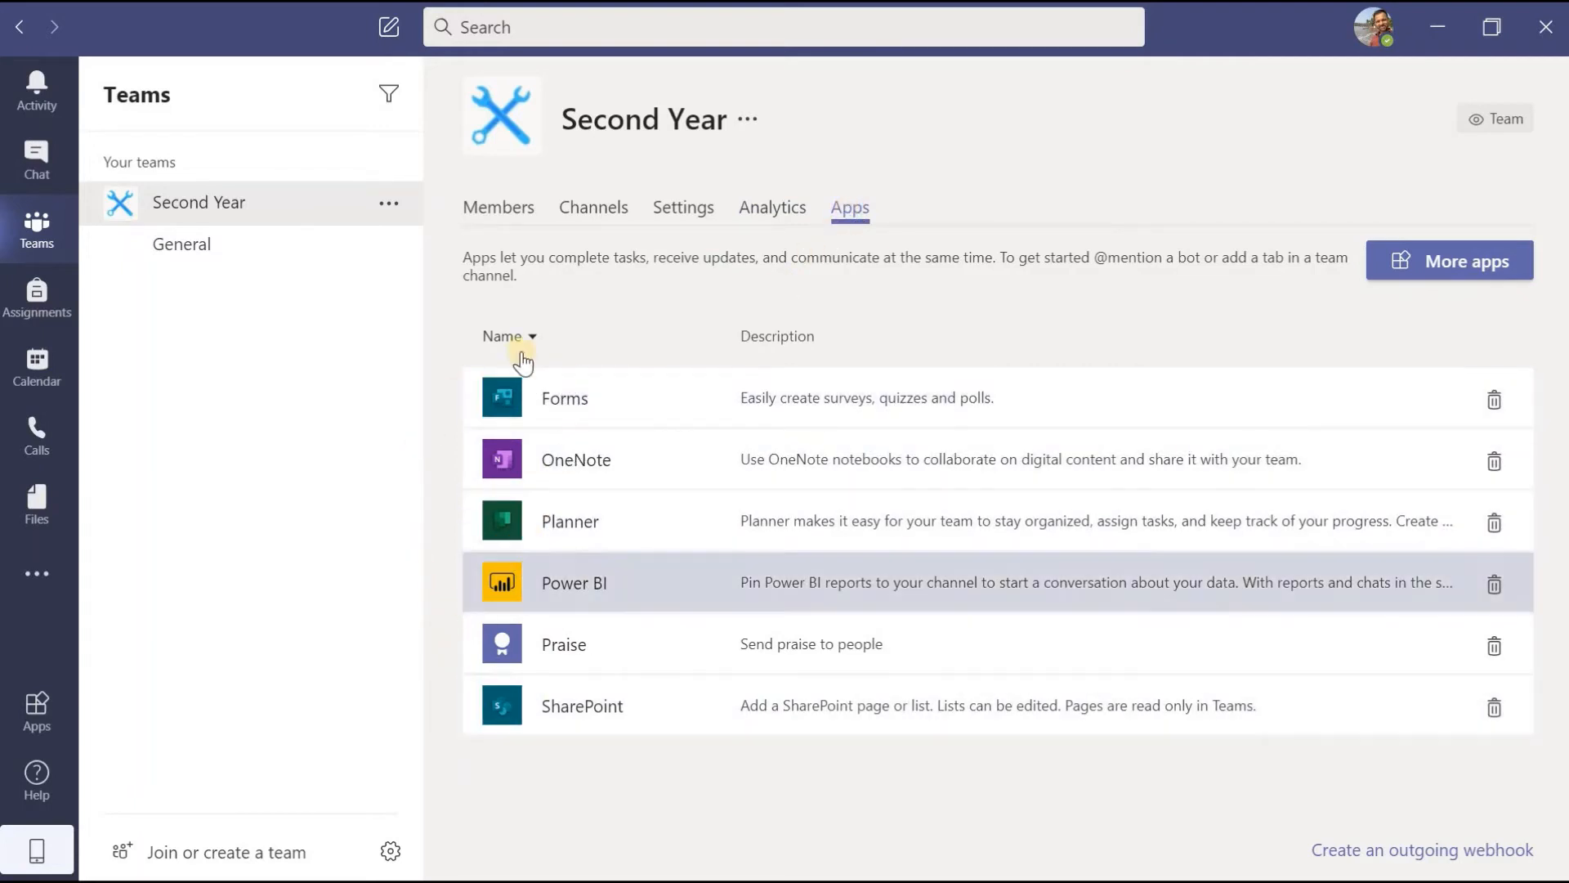
left_click(1432, 264)
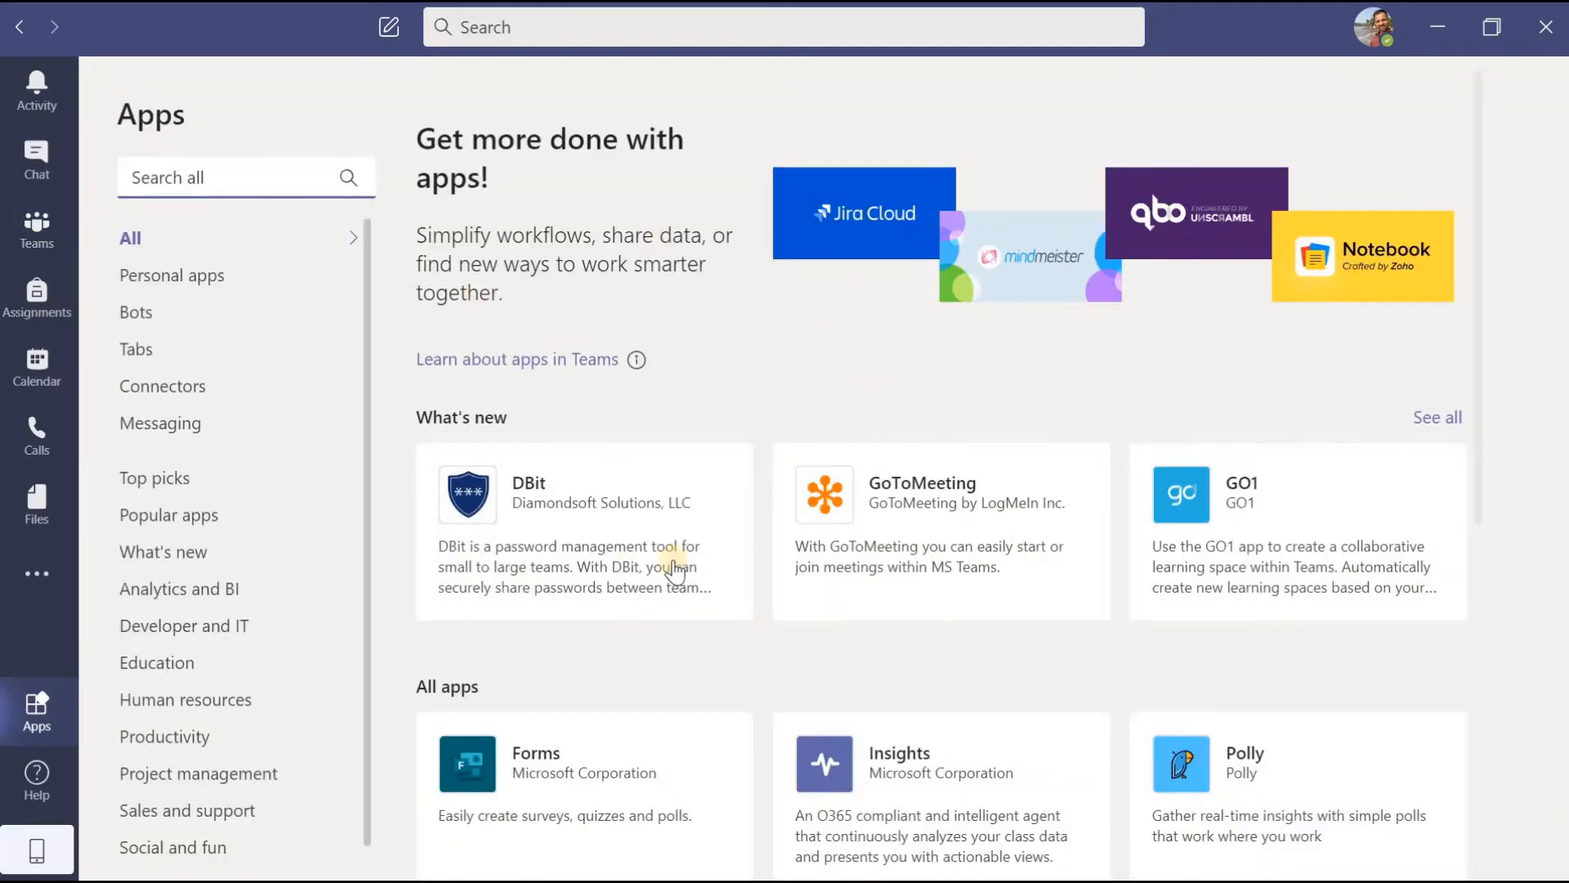
left_click(20, 28)
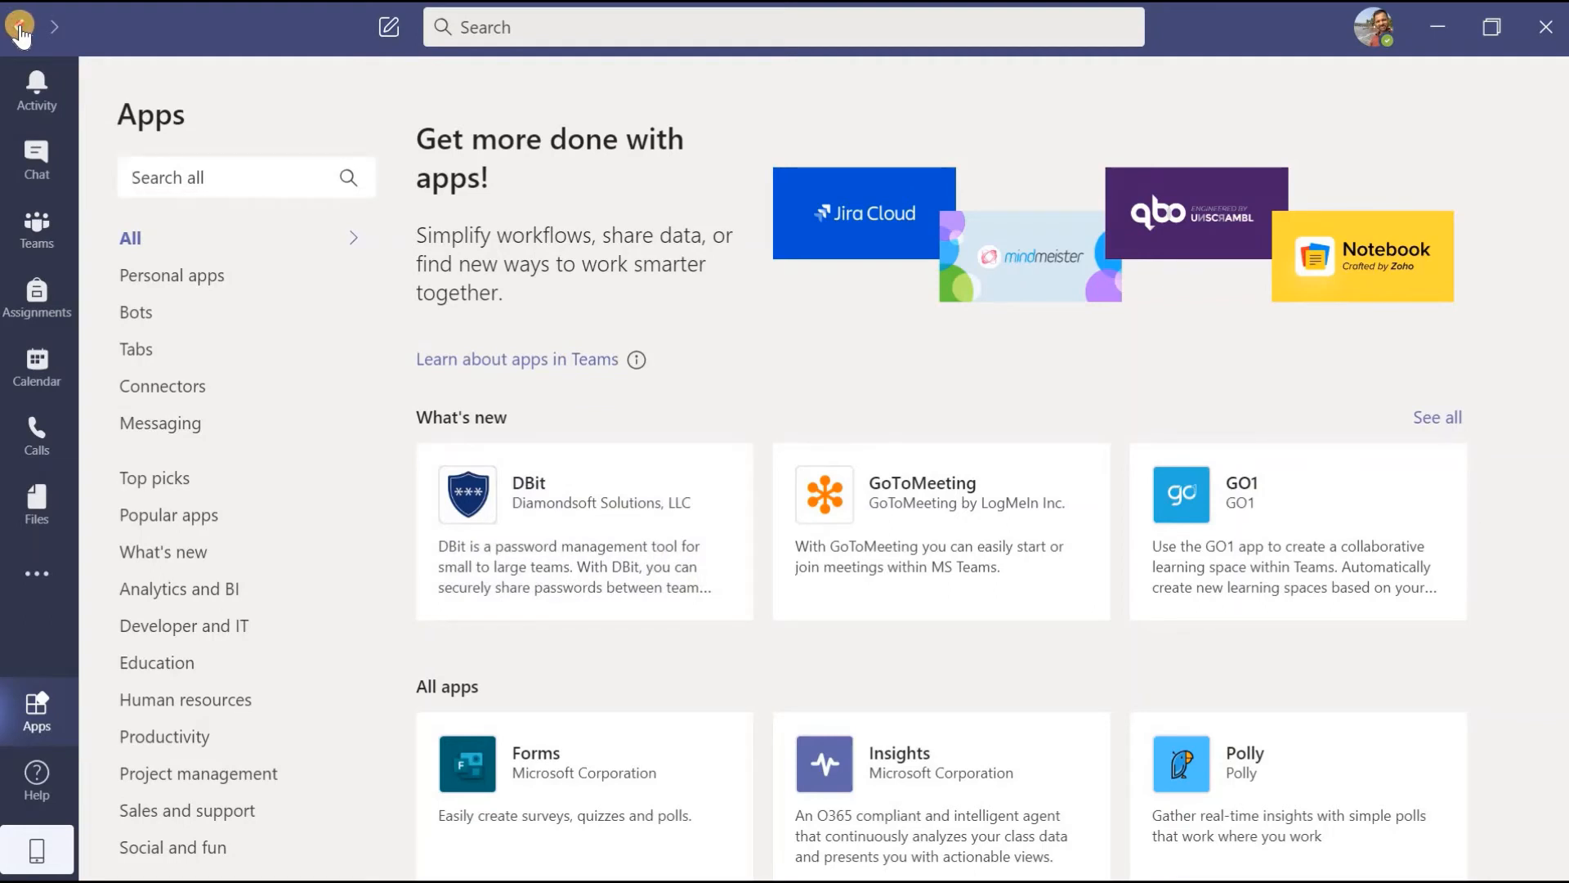
left_click(20, 31)
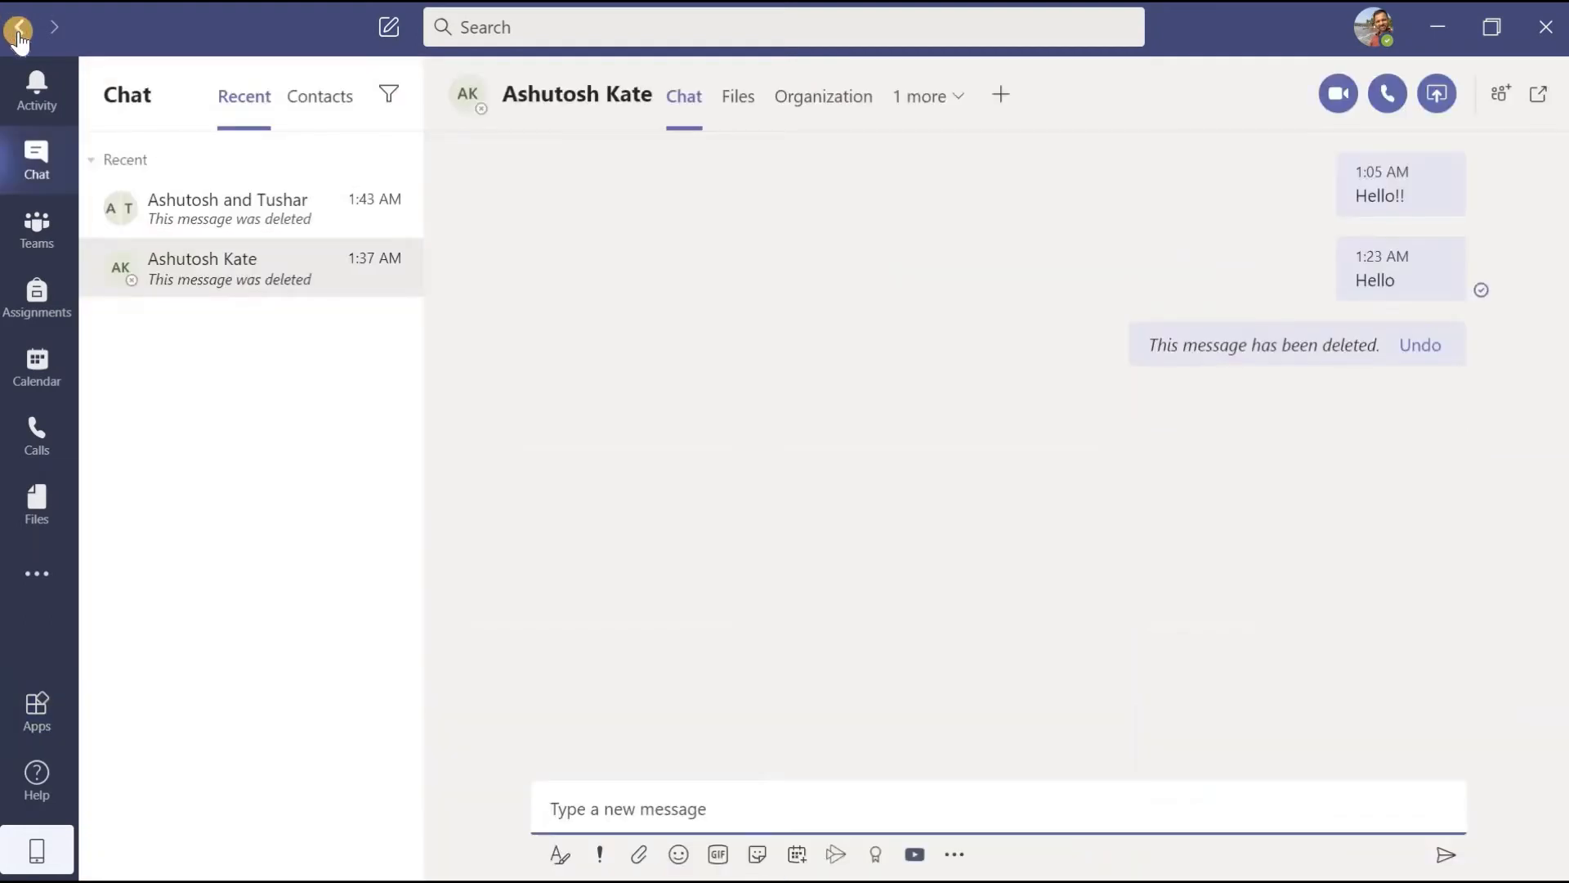
Step: Return to the Teams view and reopen the management page of the Second Year team
left_click(34, 245)
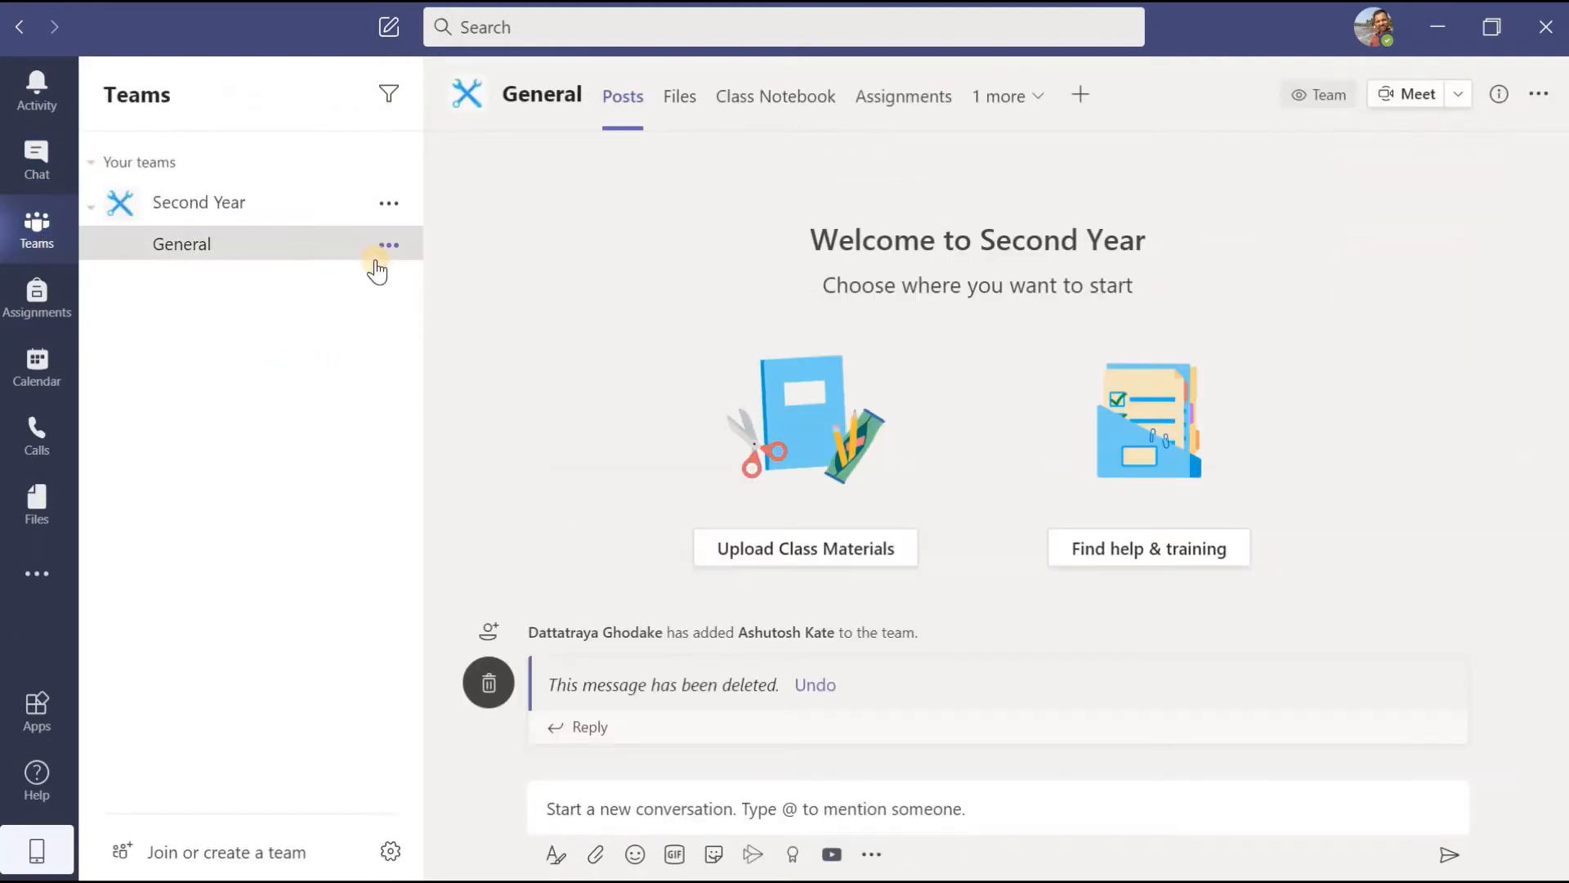
left_click(387, 206)
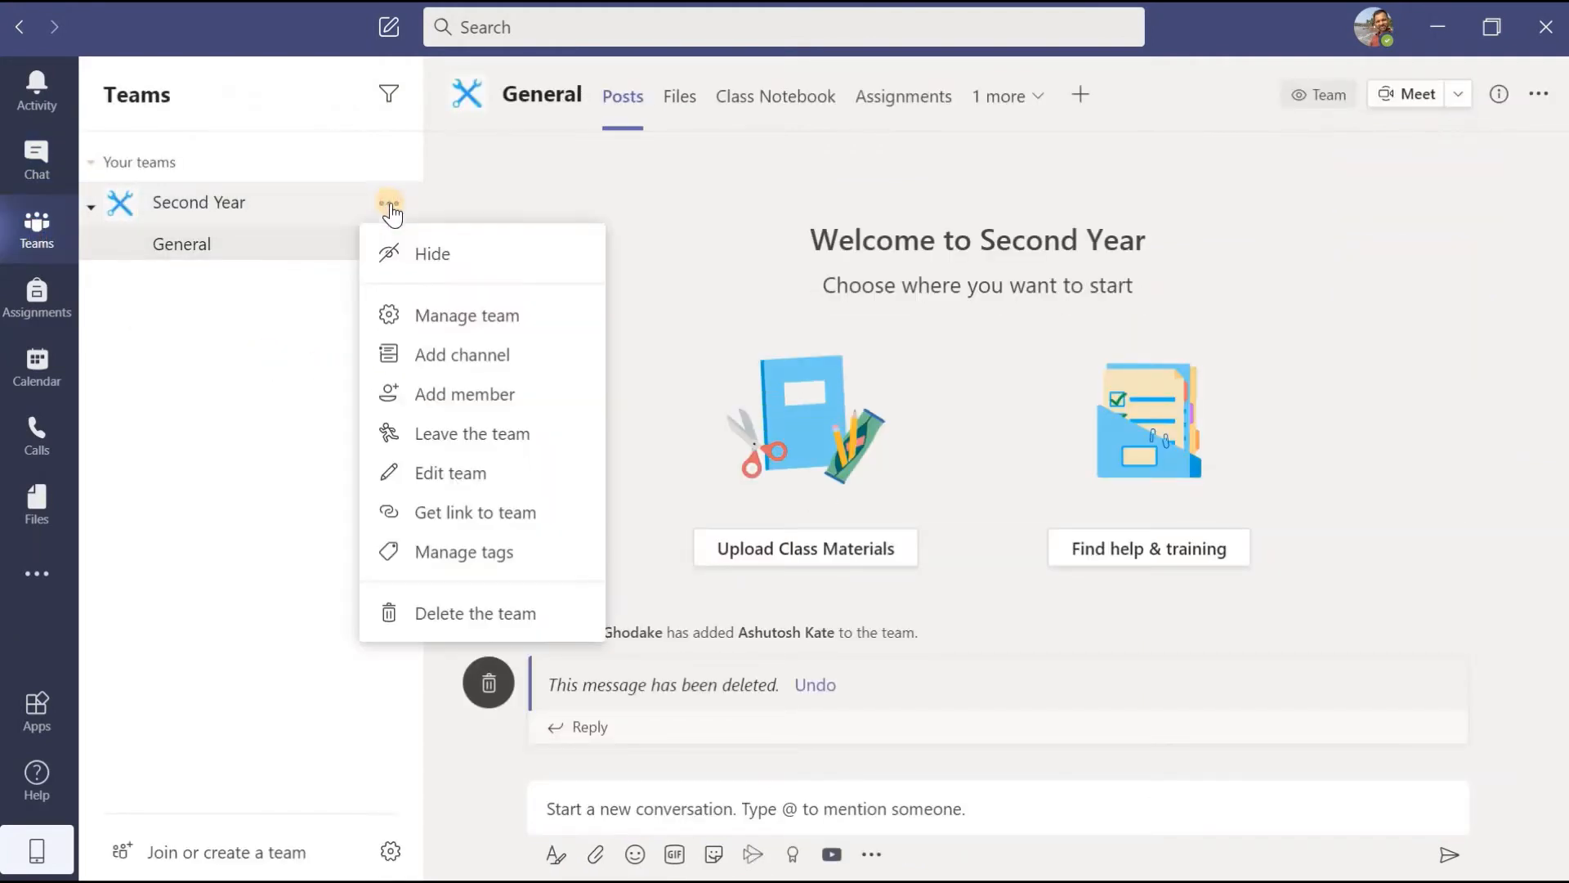
left_click(470, 319)
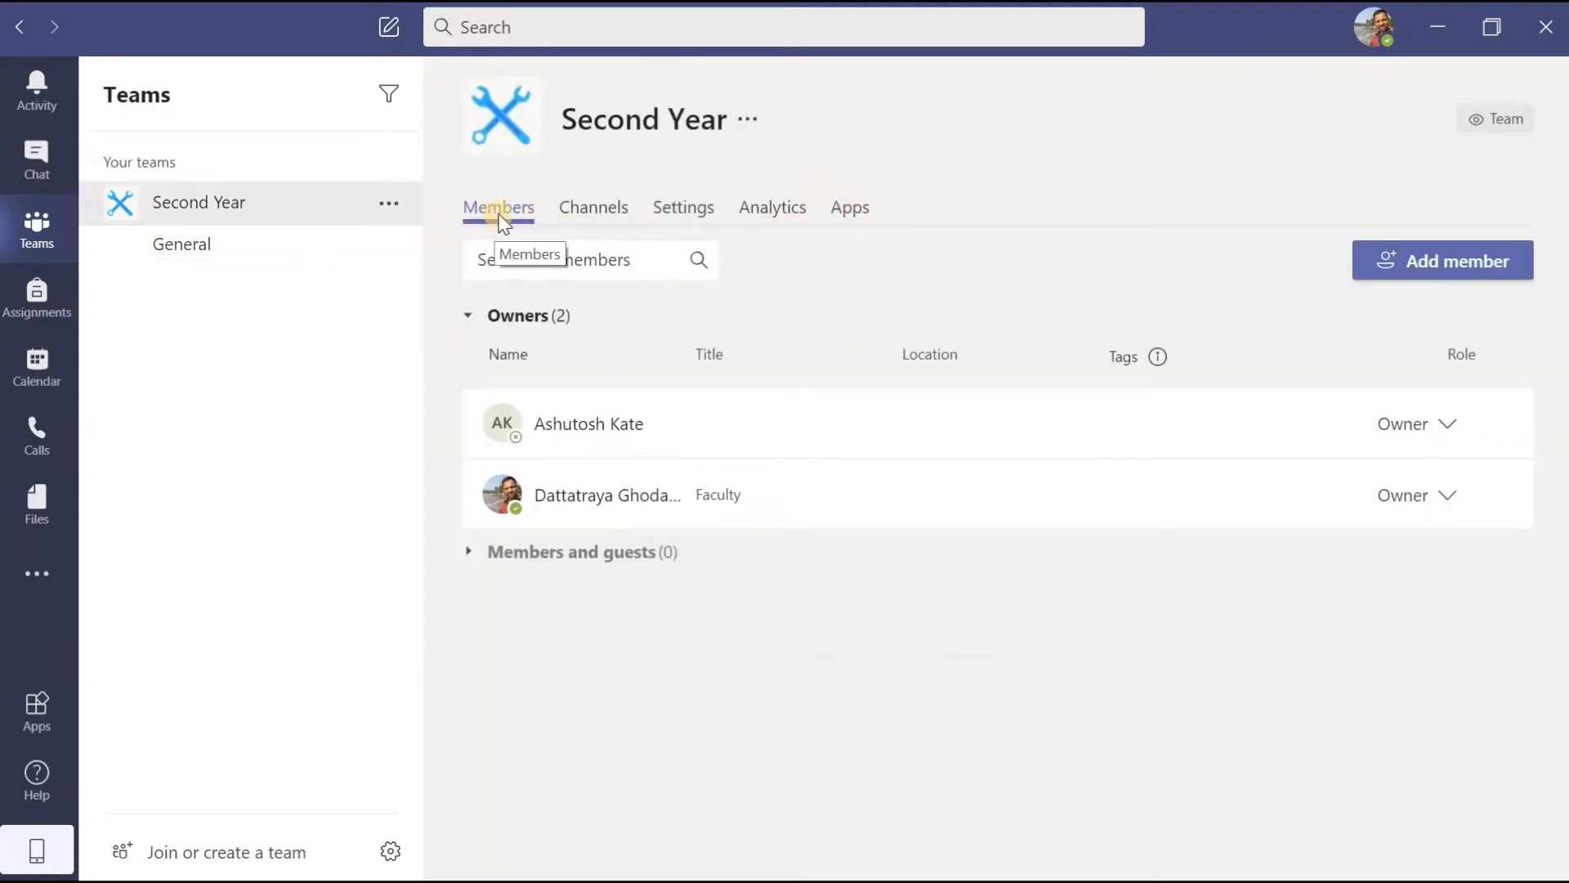
Step: Recap the team's channels, settings, analytics and apps management sections in turn
left_click(618, 206)
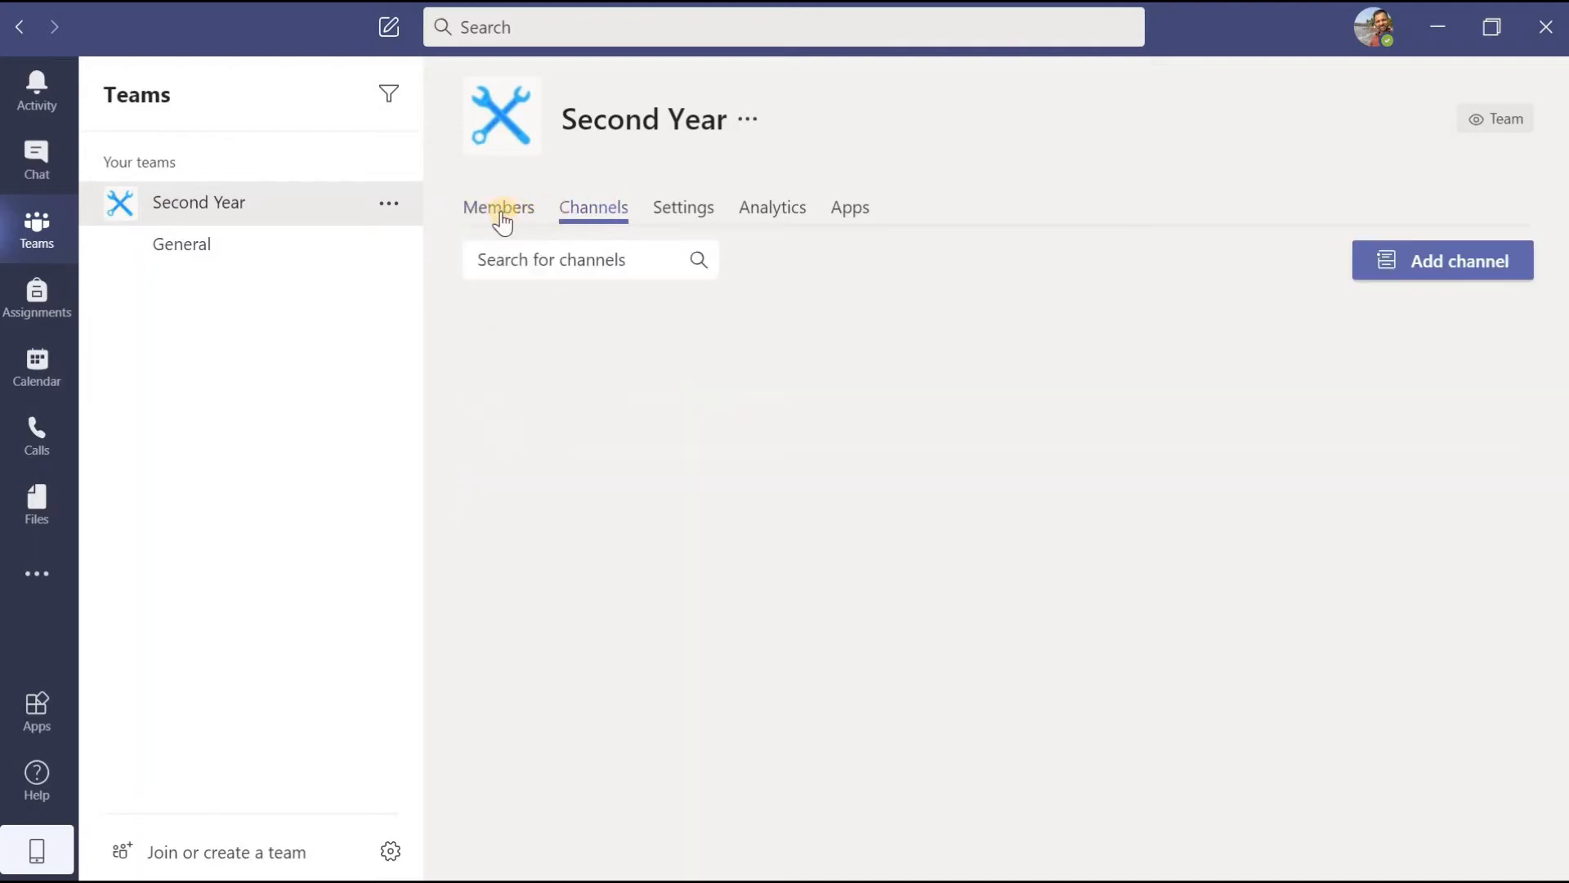
left_click(667, 214)
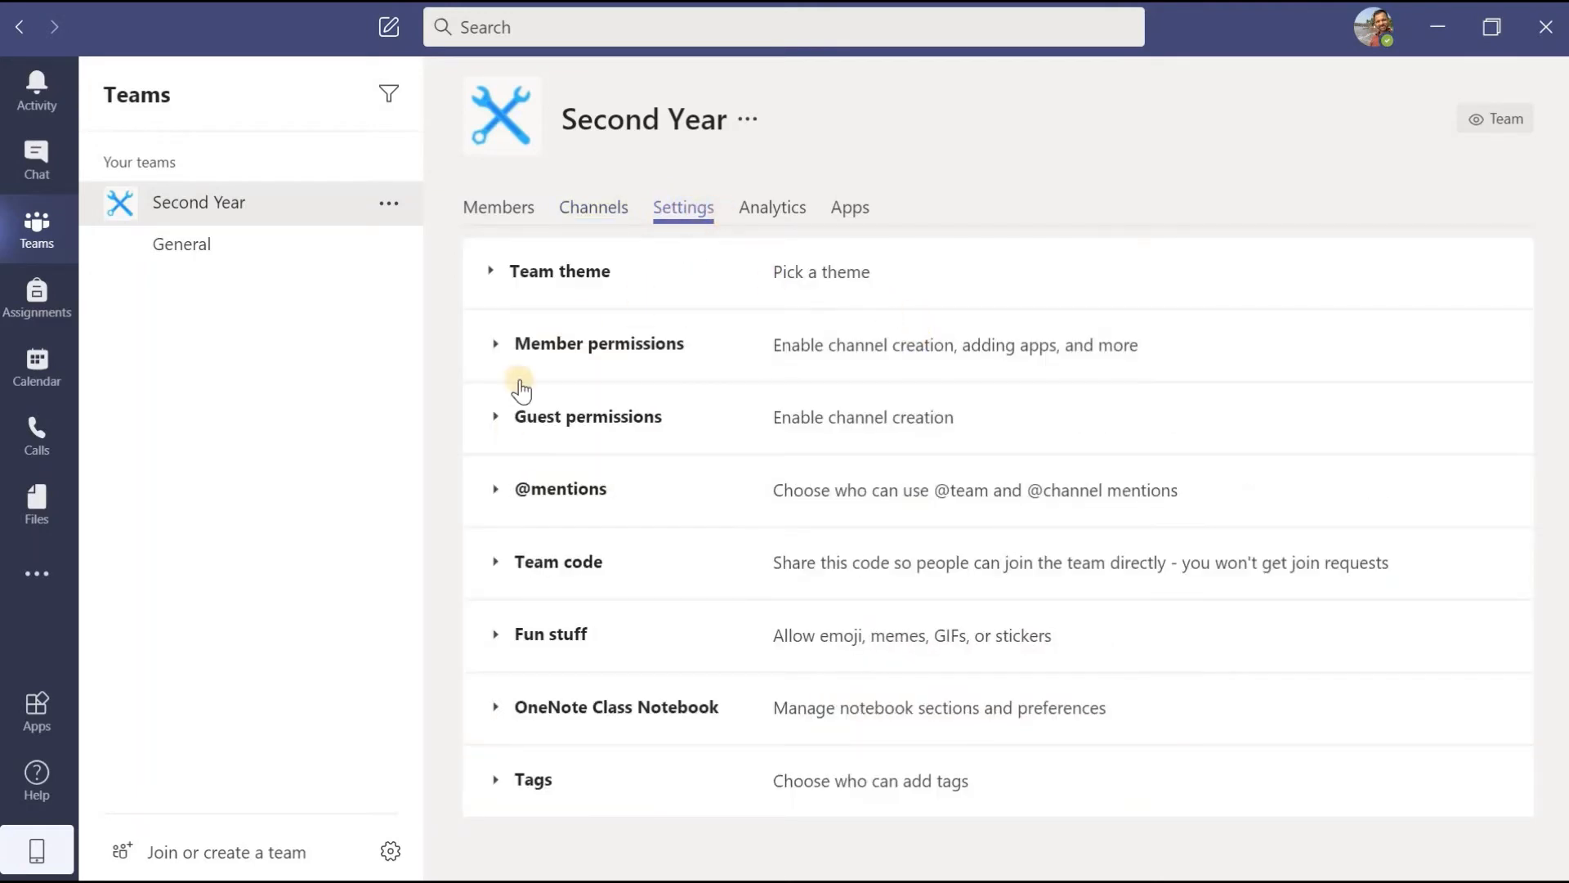
left_click(787, 214)
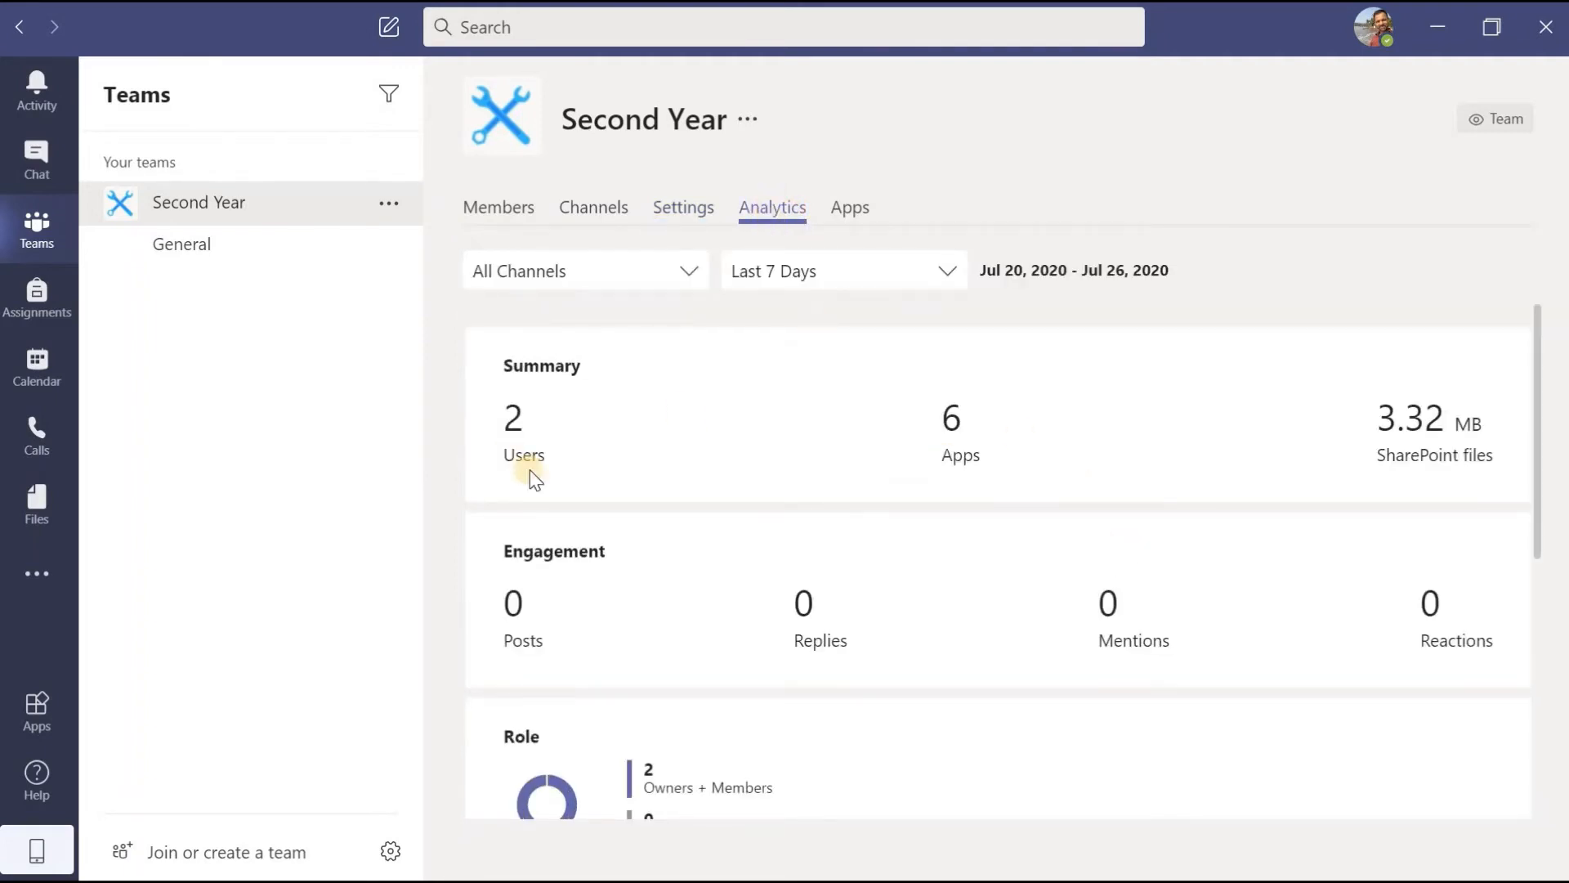
left_click(842, 214)
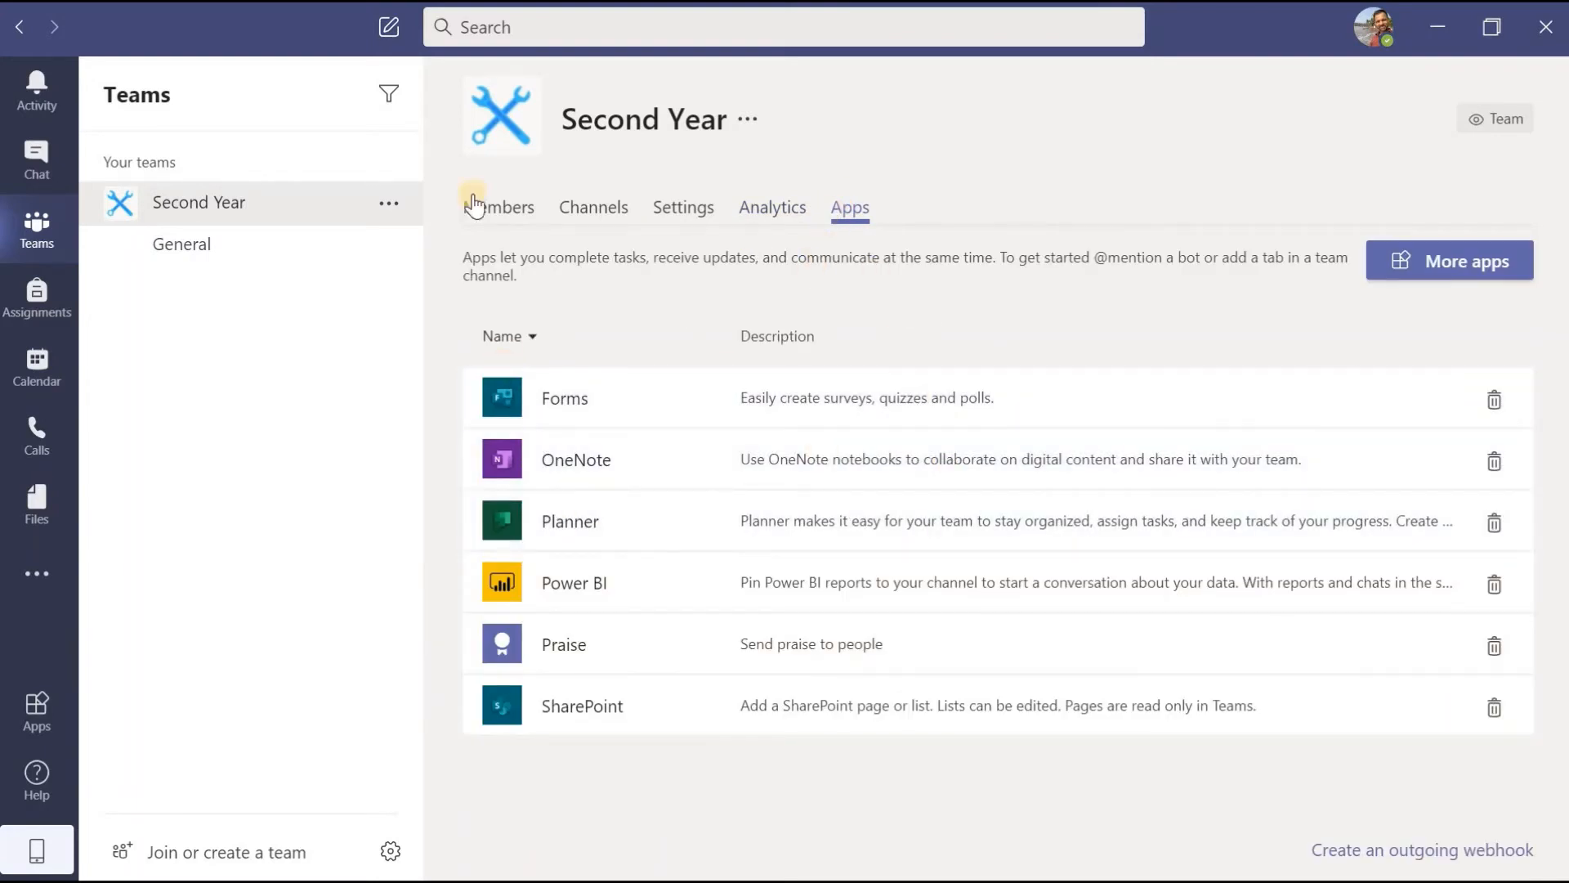
Step: Start a new channel for the Second Year team and name it Div A, leaving the description empty
left_click(389, 206)
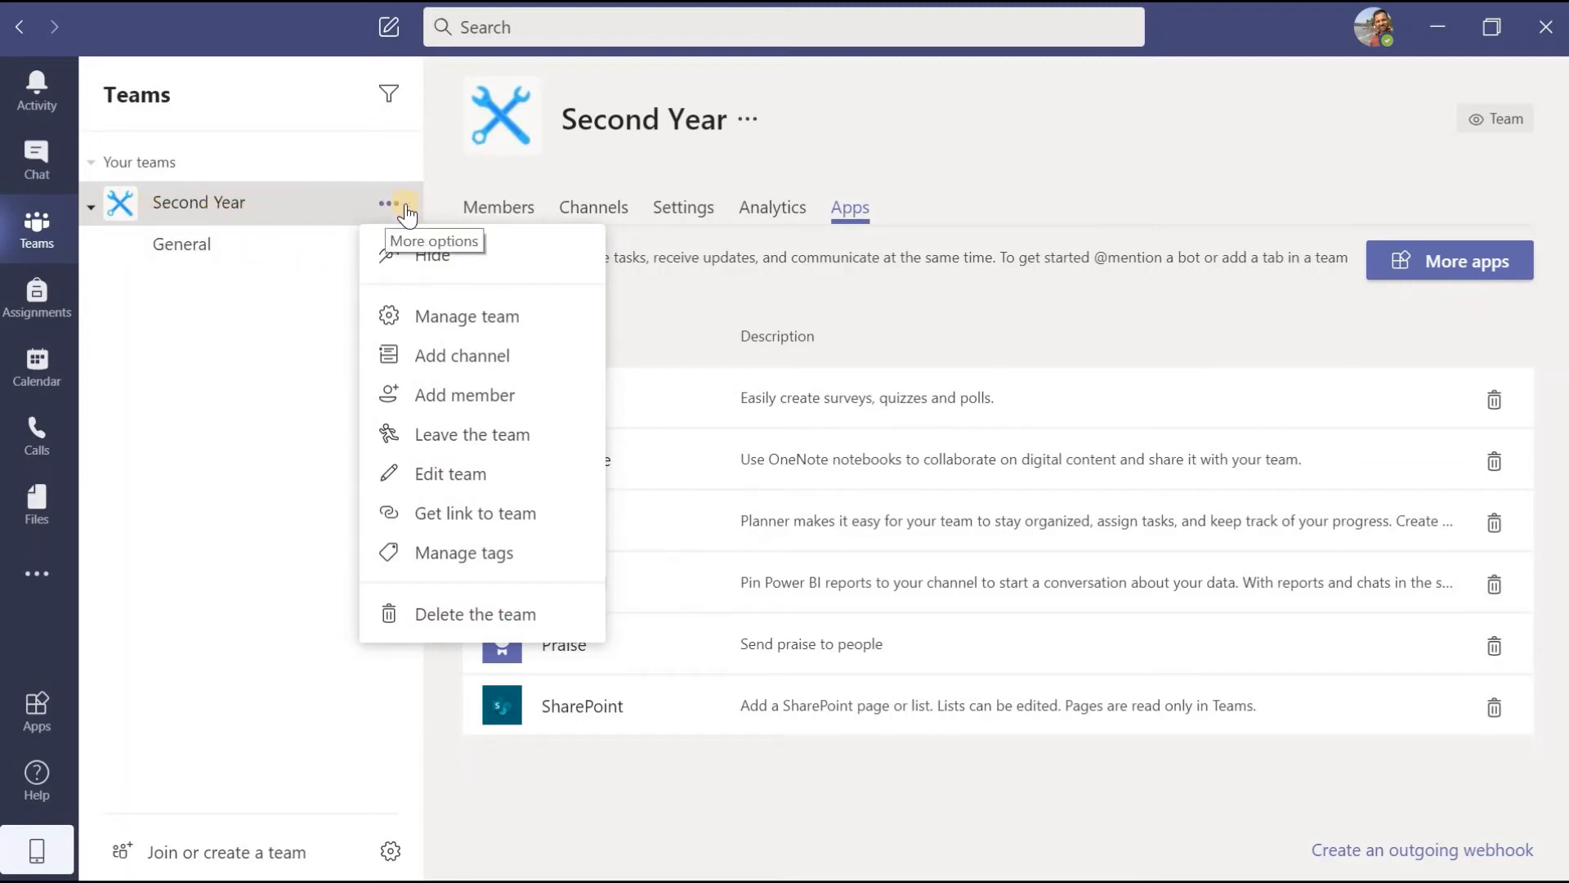
left_click(478, 357)
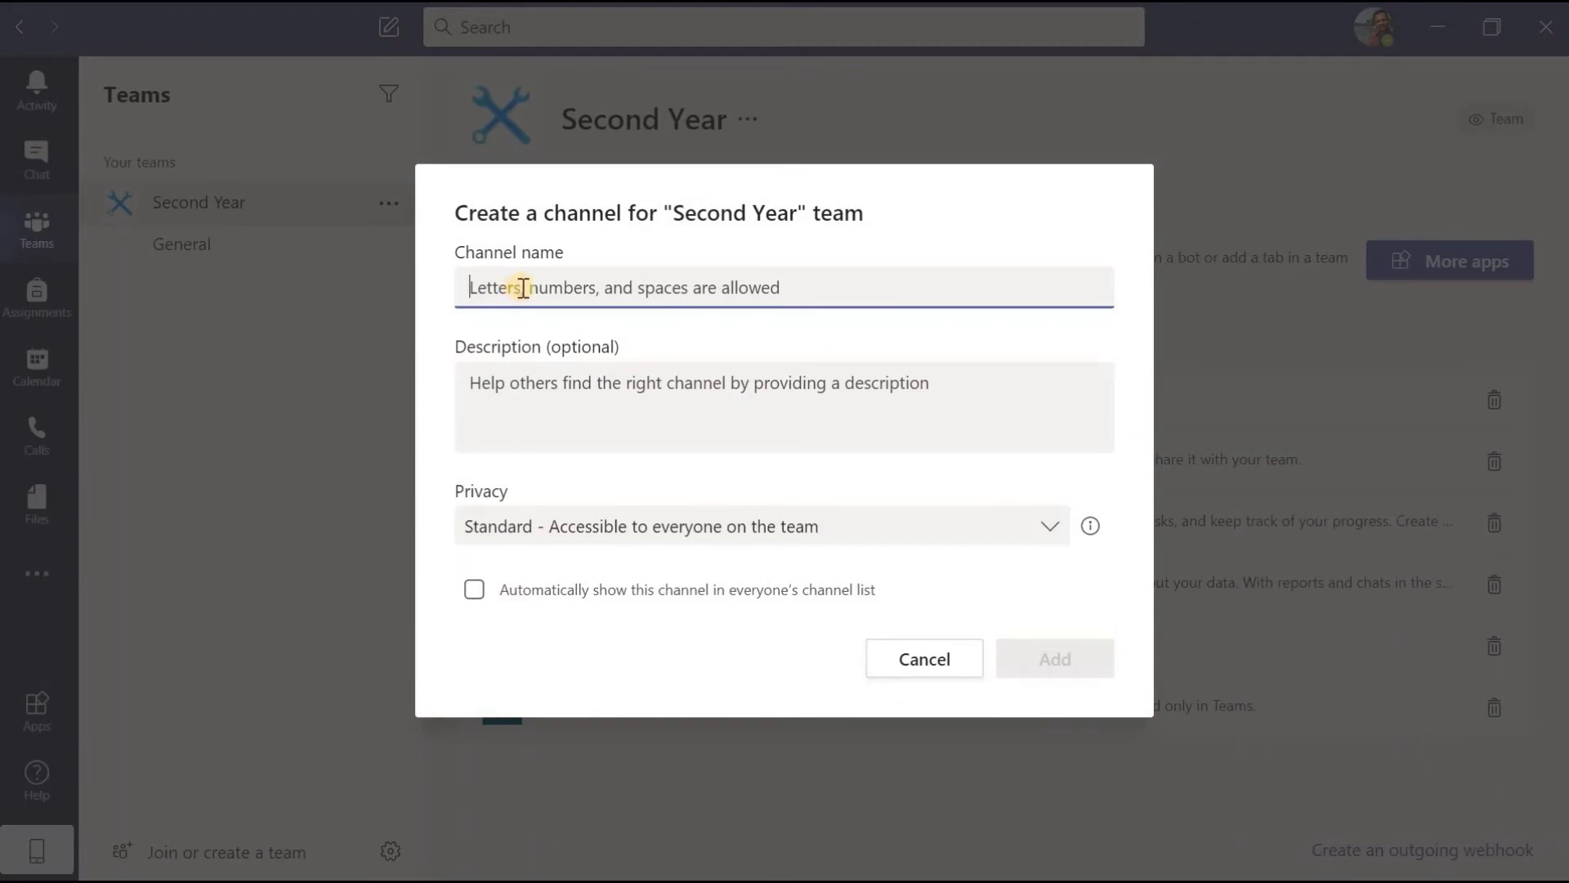
type("Duv ")
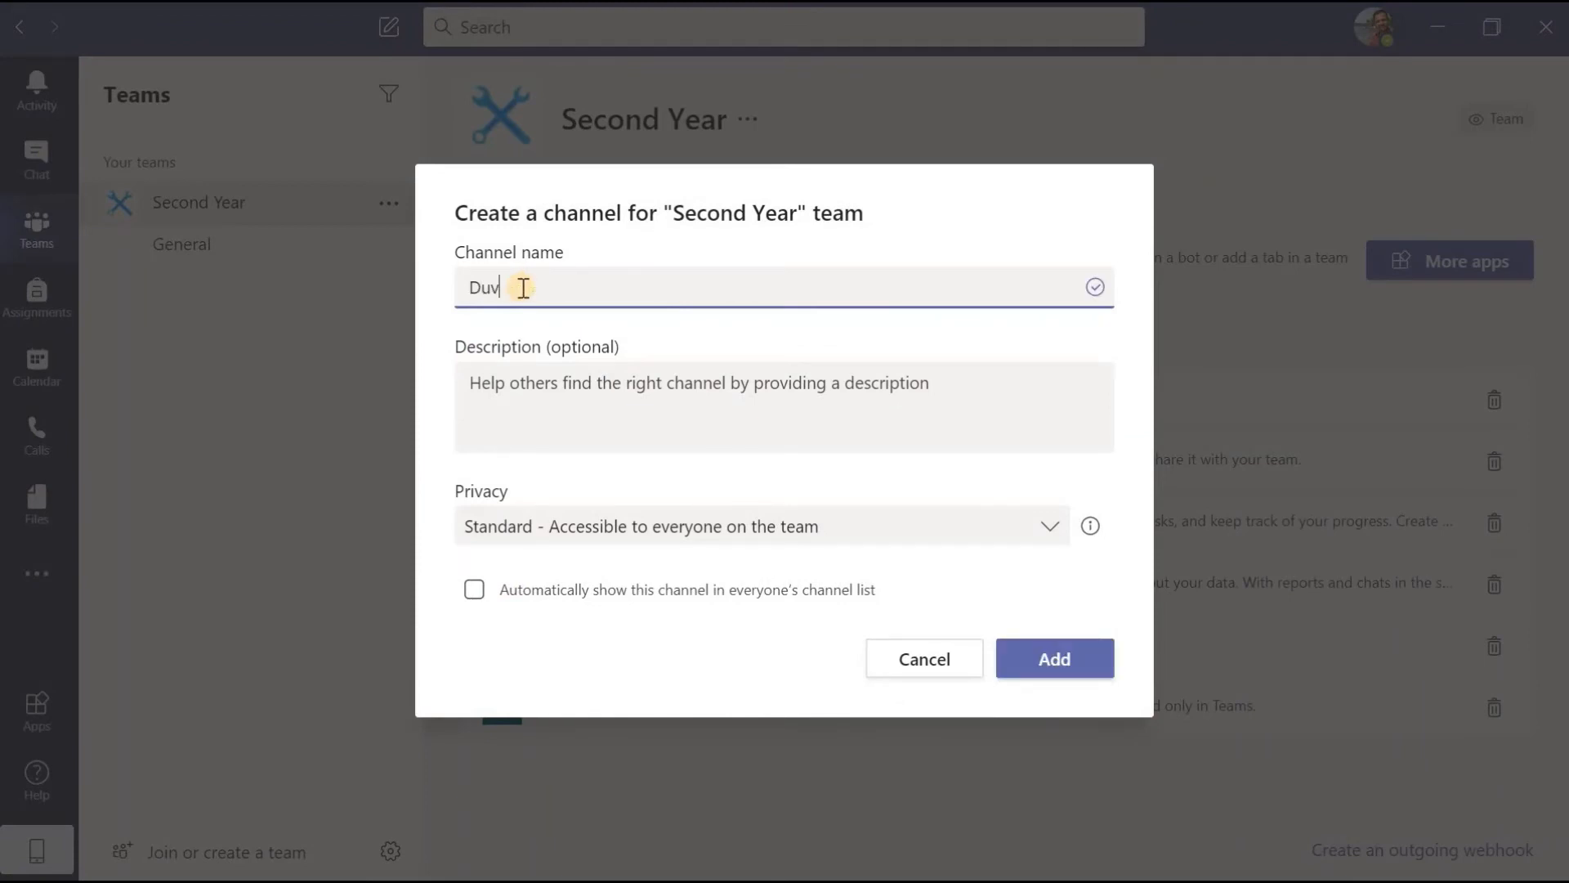
type("A")
left_click(527, 394)
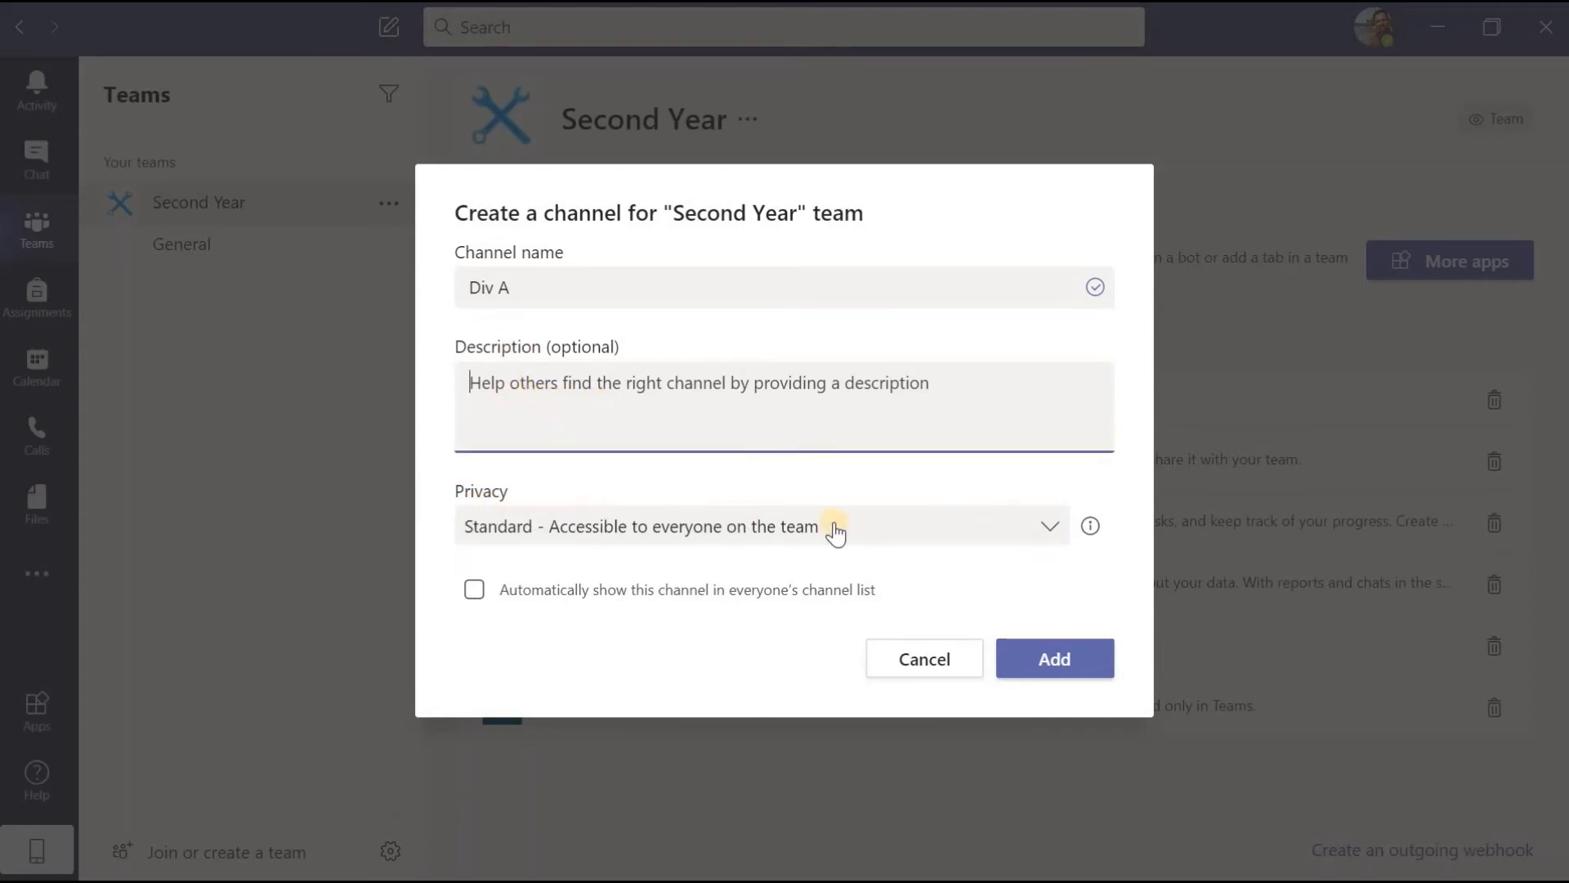
Step: Set the channel's privacy to Standard, show it automatically in everyone's channel list, and add it
left_click(1043, 535)
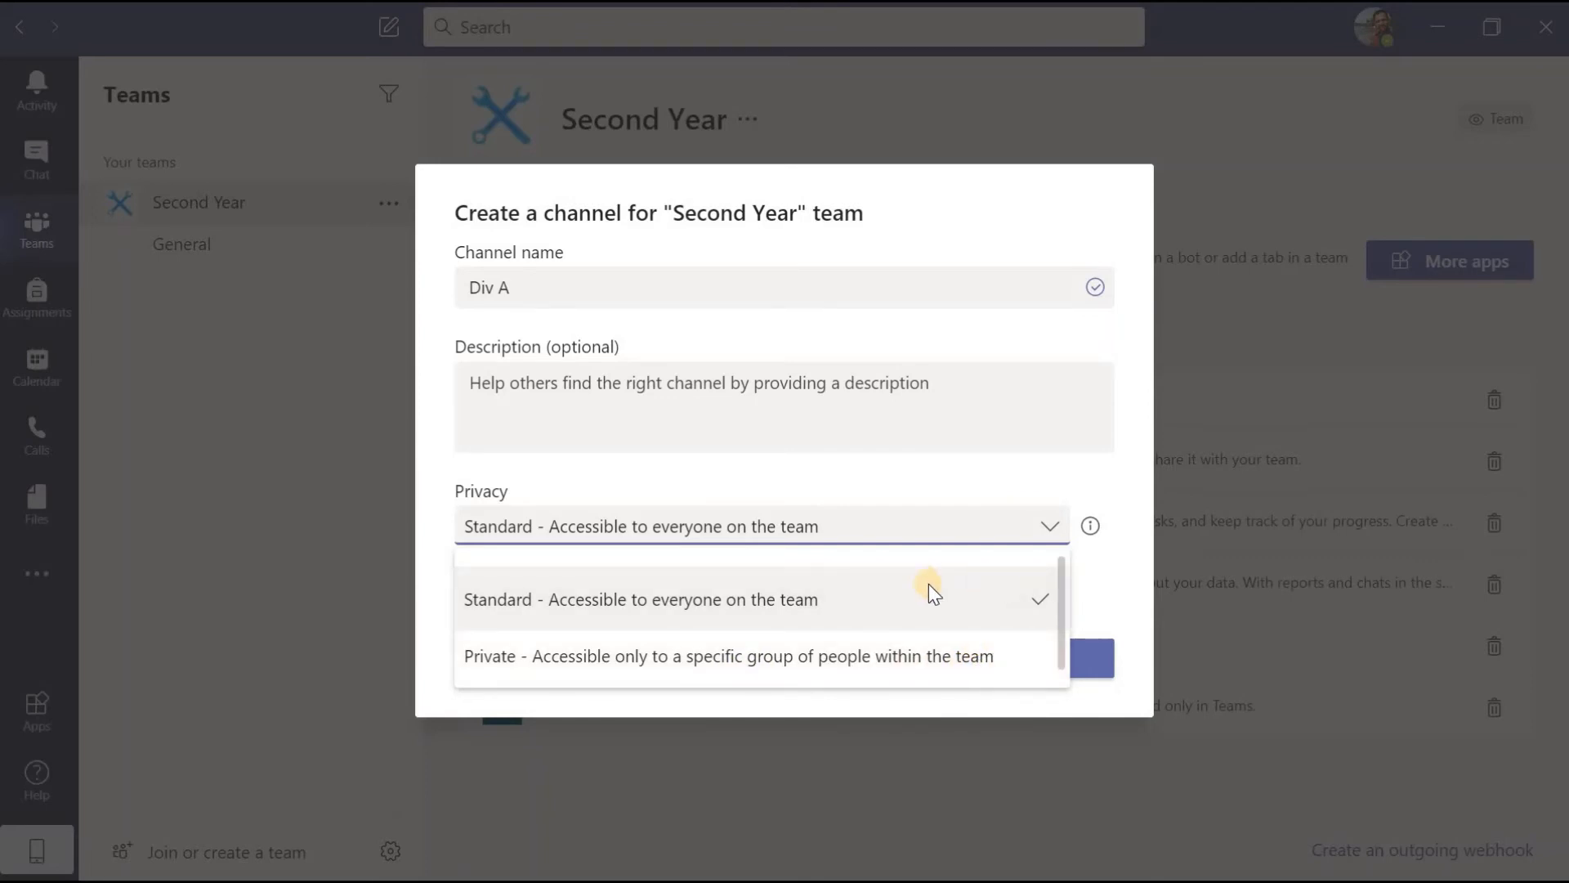
left_click(708, 599)
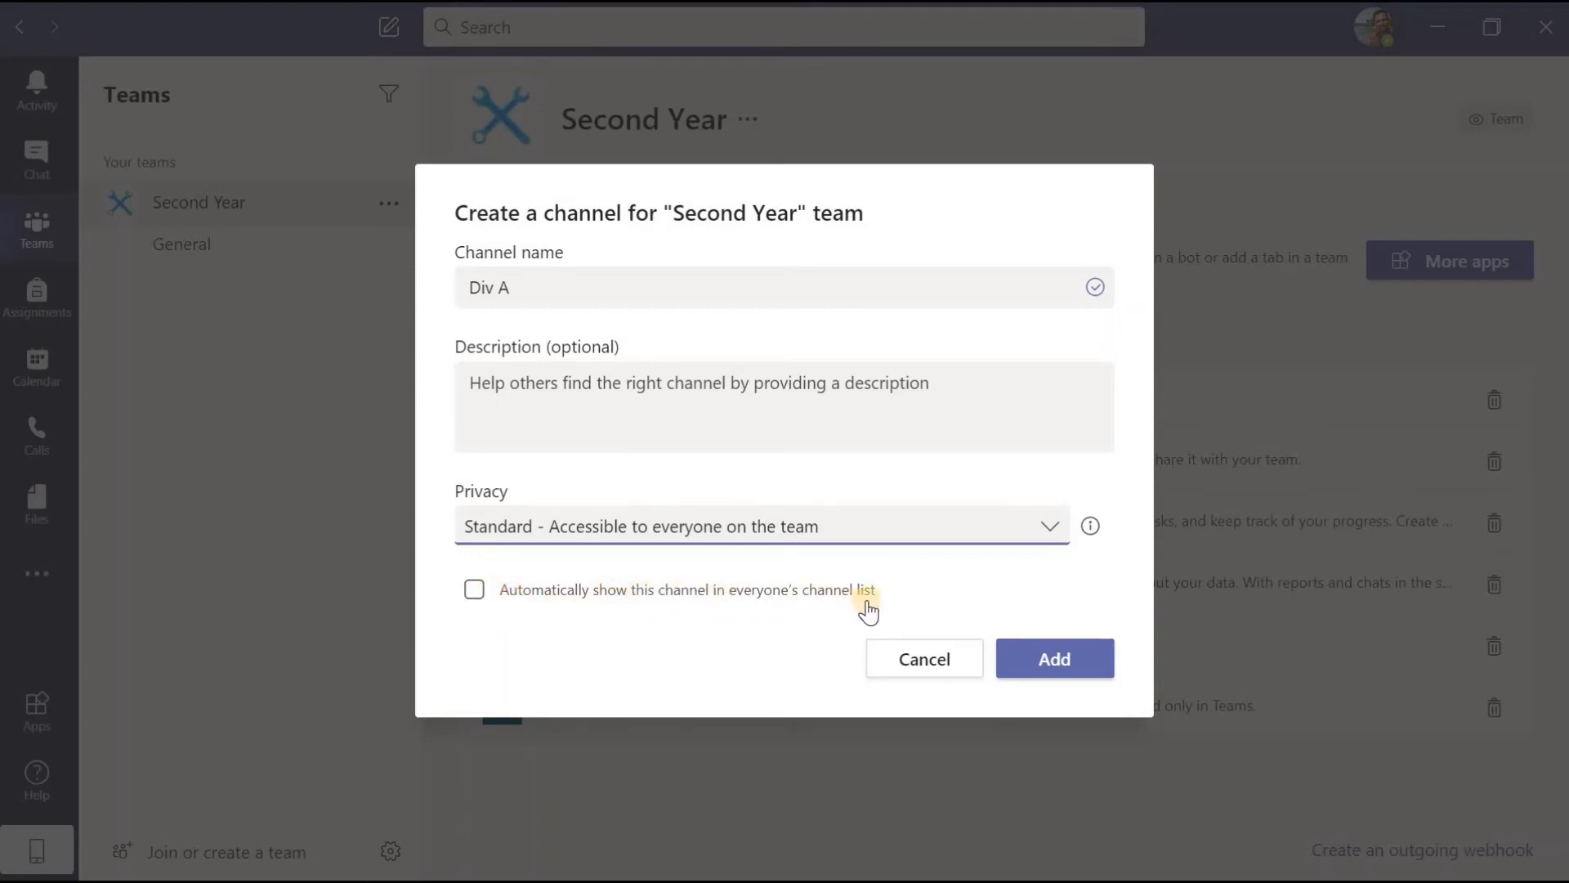
left_click(475, 592)
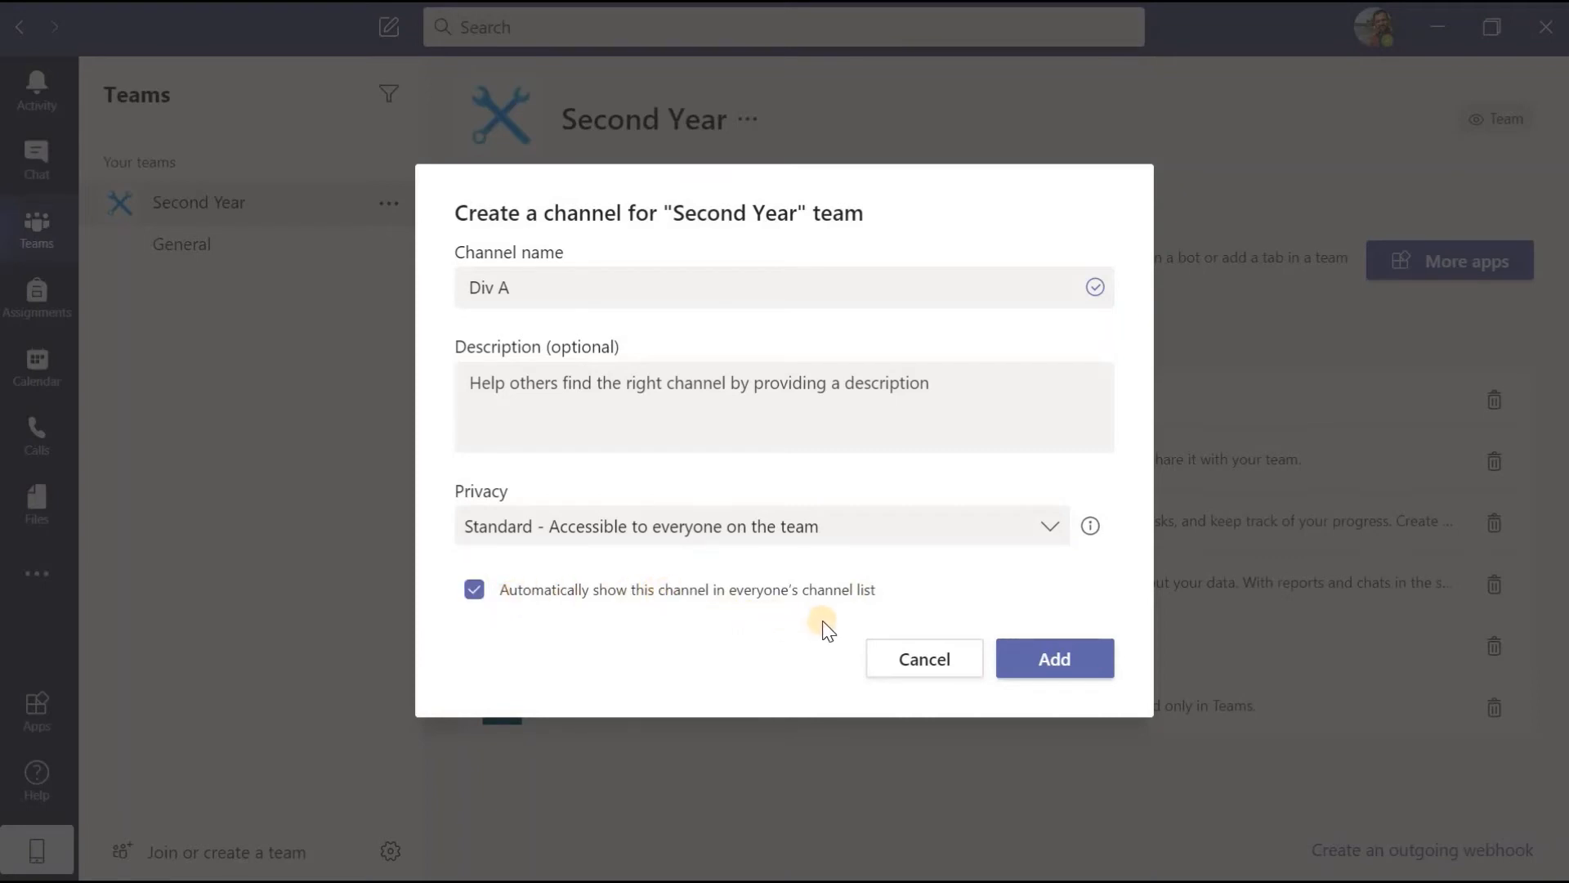
left_click(1081, 660)
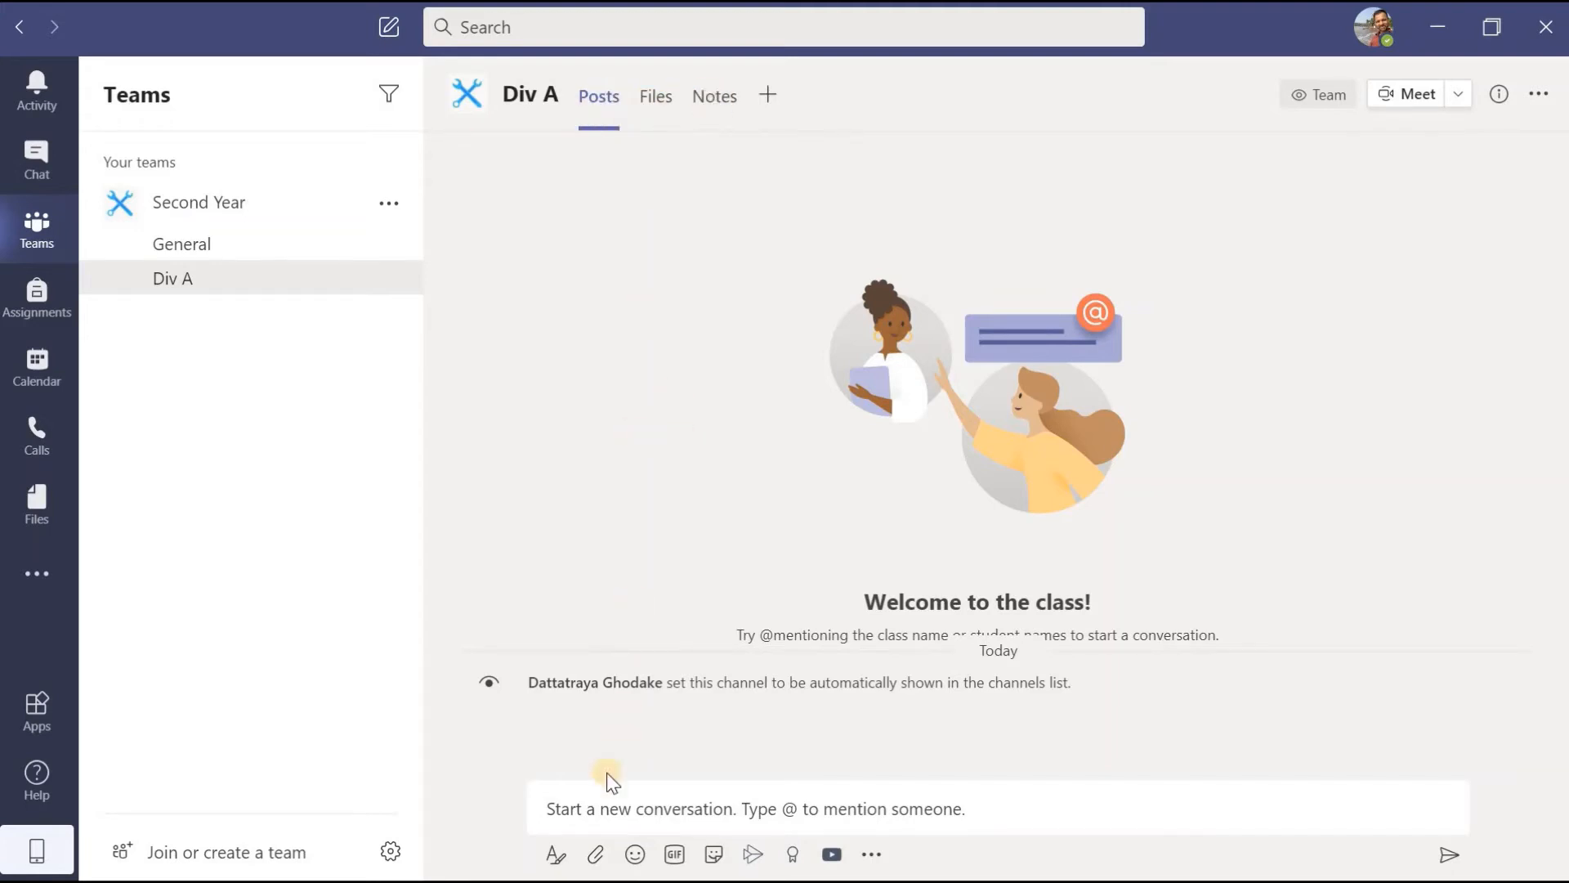
Step: Draft a new conversation reading "hi" in the Div A channel and expand its formatting options with a subject line
left_click(602, 813)
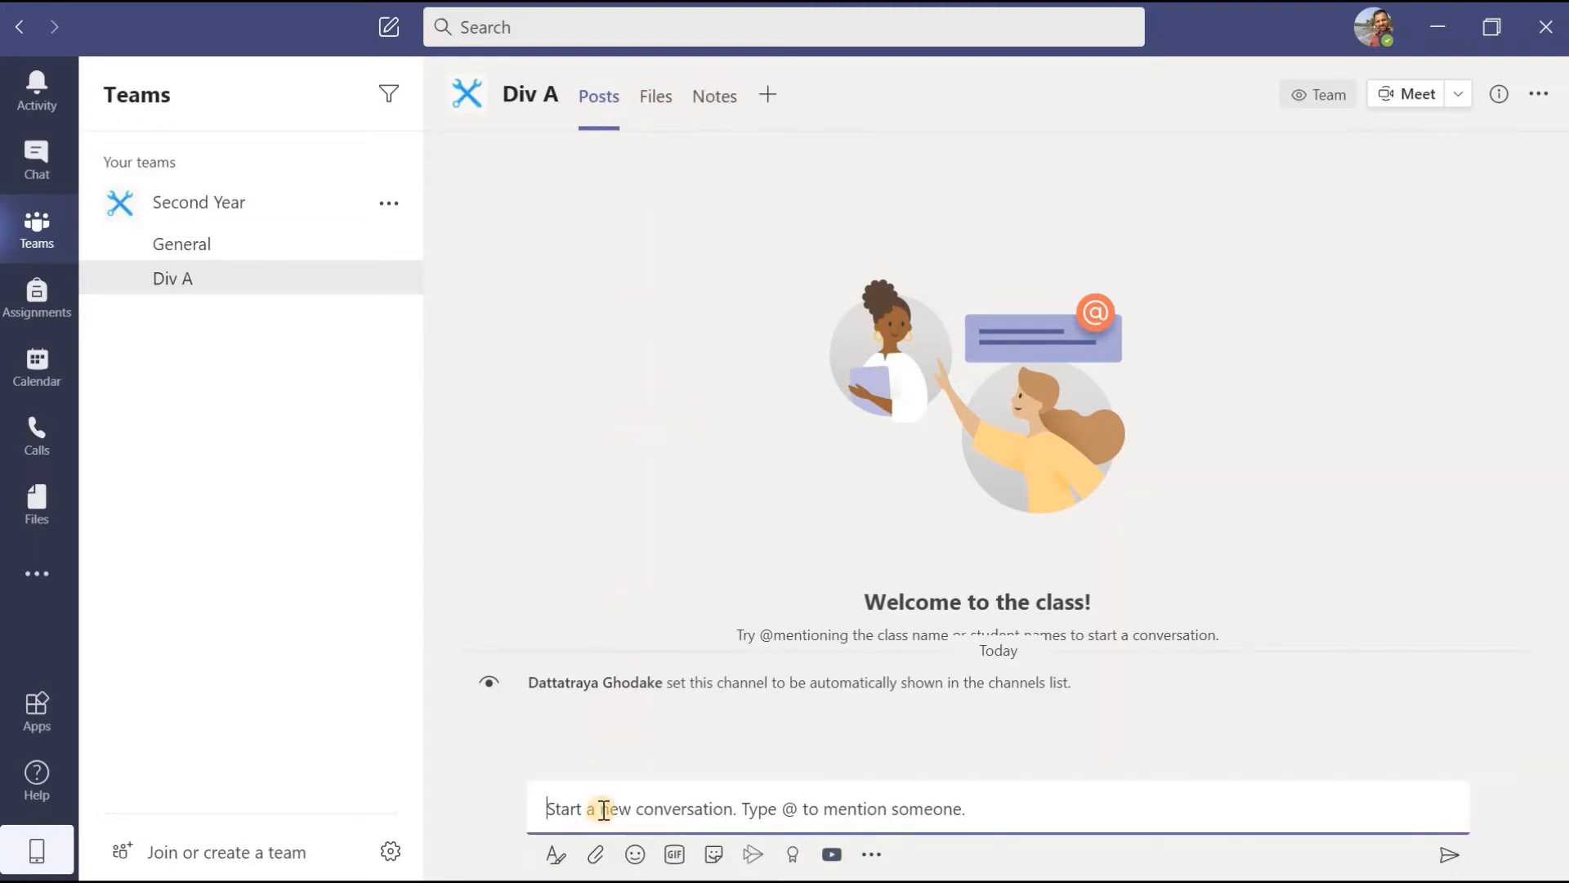
type("hi")
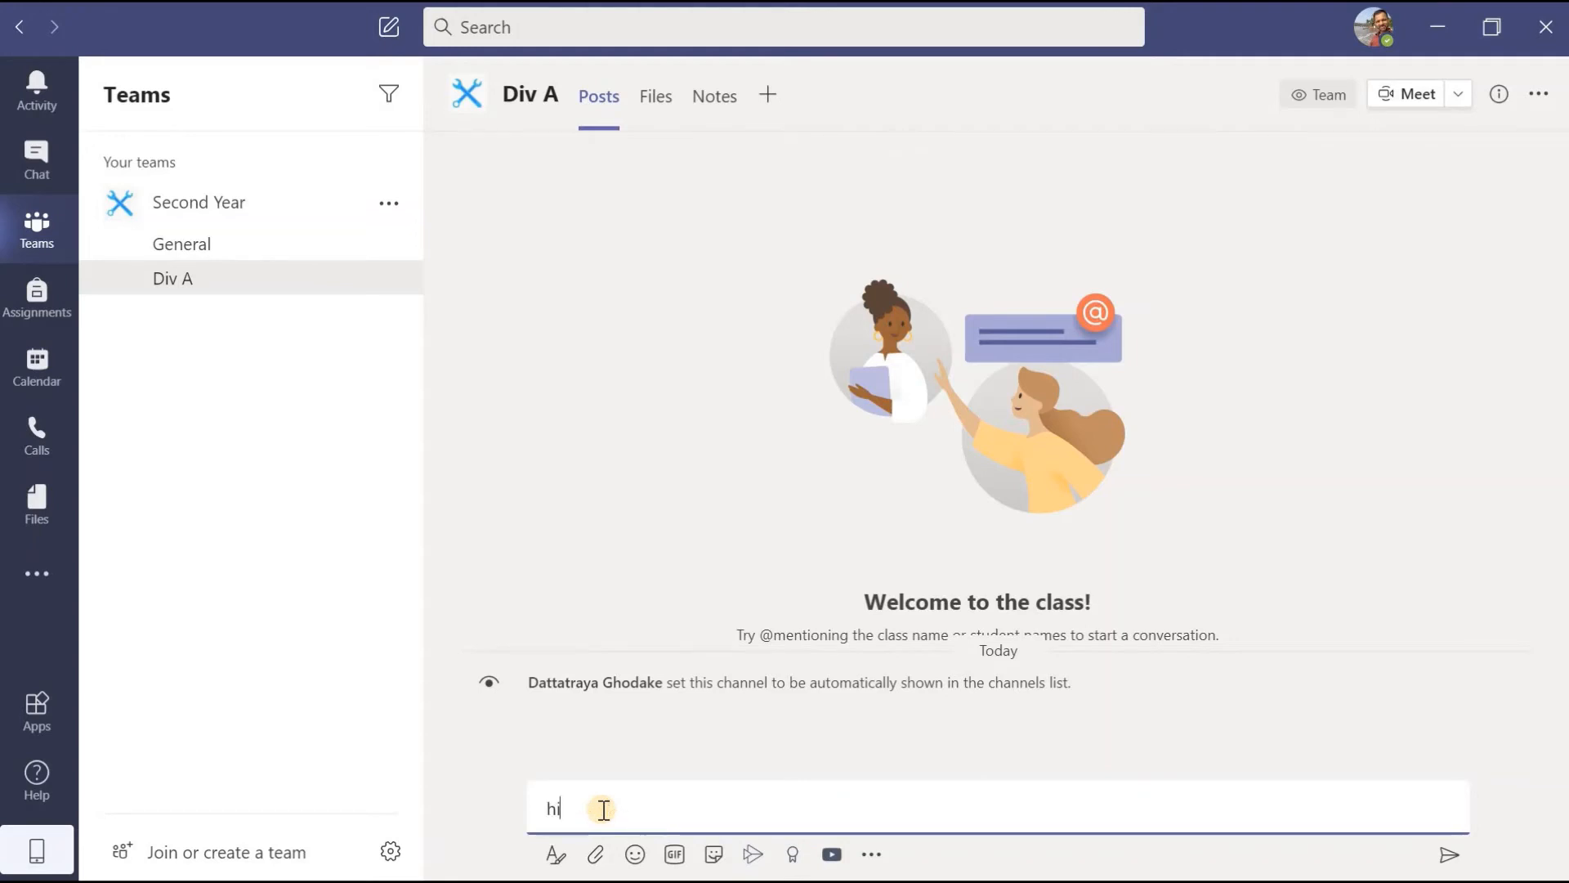
left_click(556, 854)
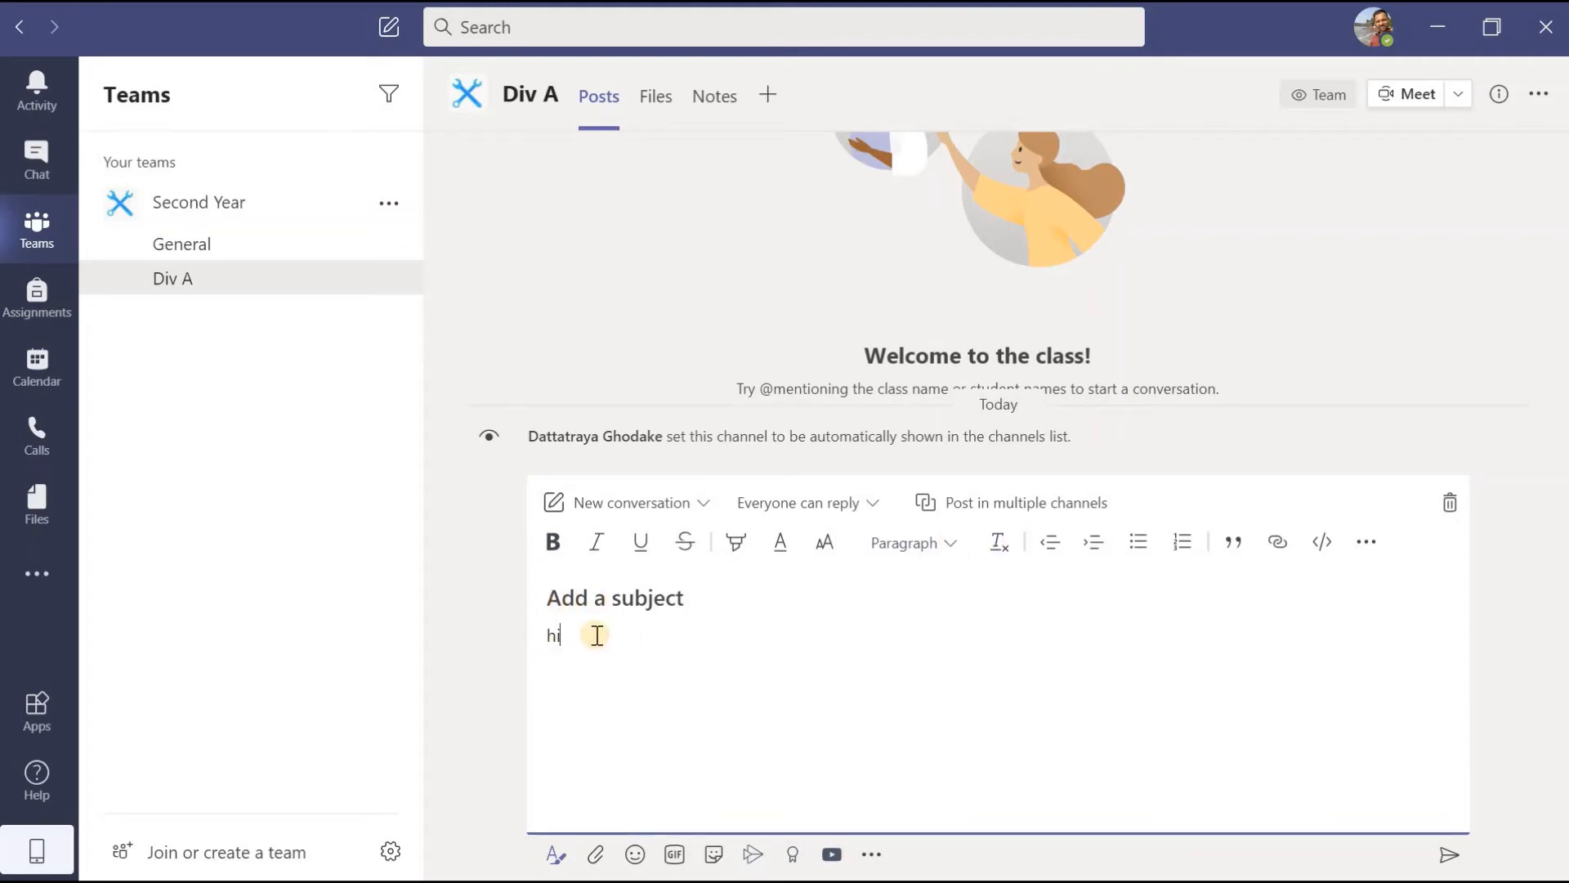
left_click(553, 596)
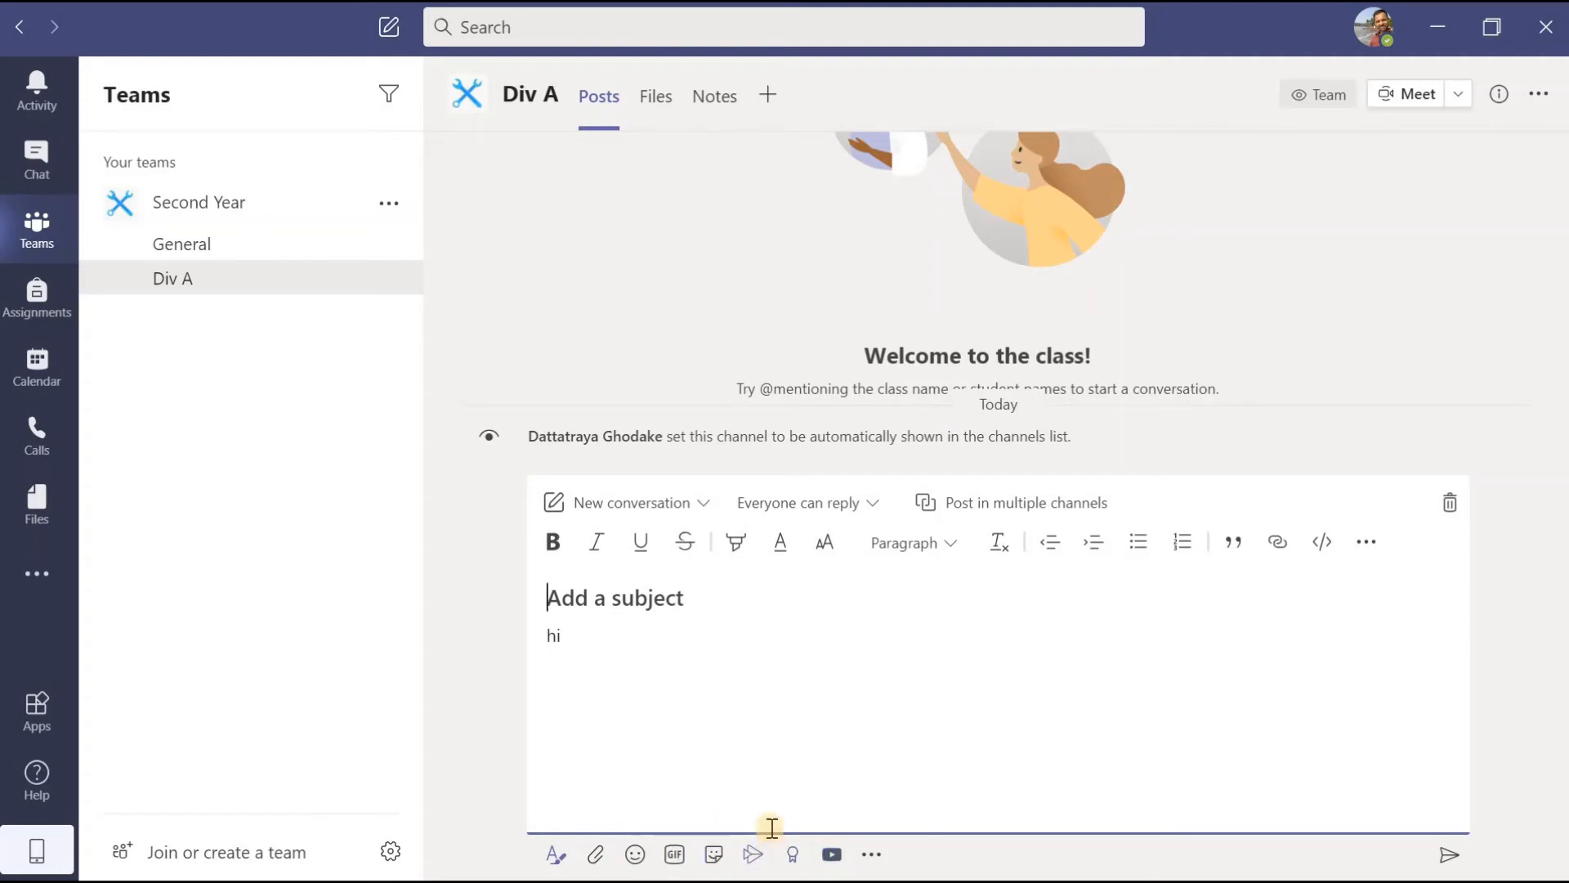
Step: Search YouTube for "llagt" and insert the webinar on career opportunities after engineering into the draft post
left_click(834, 856)
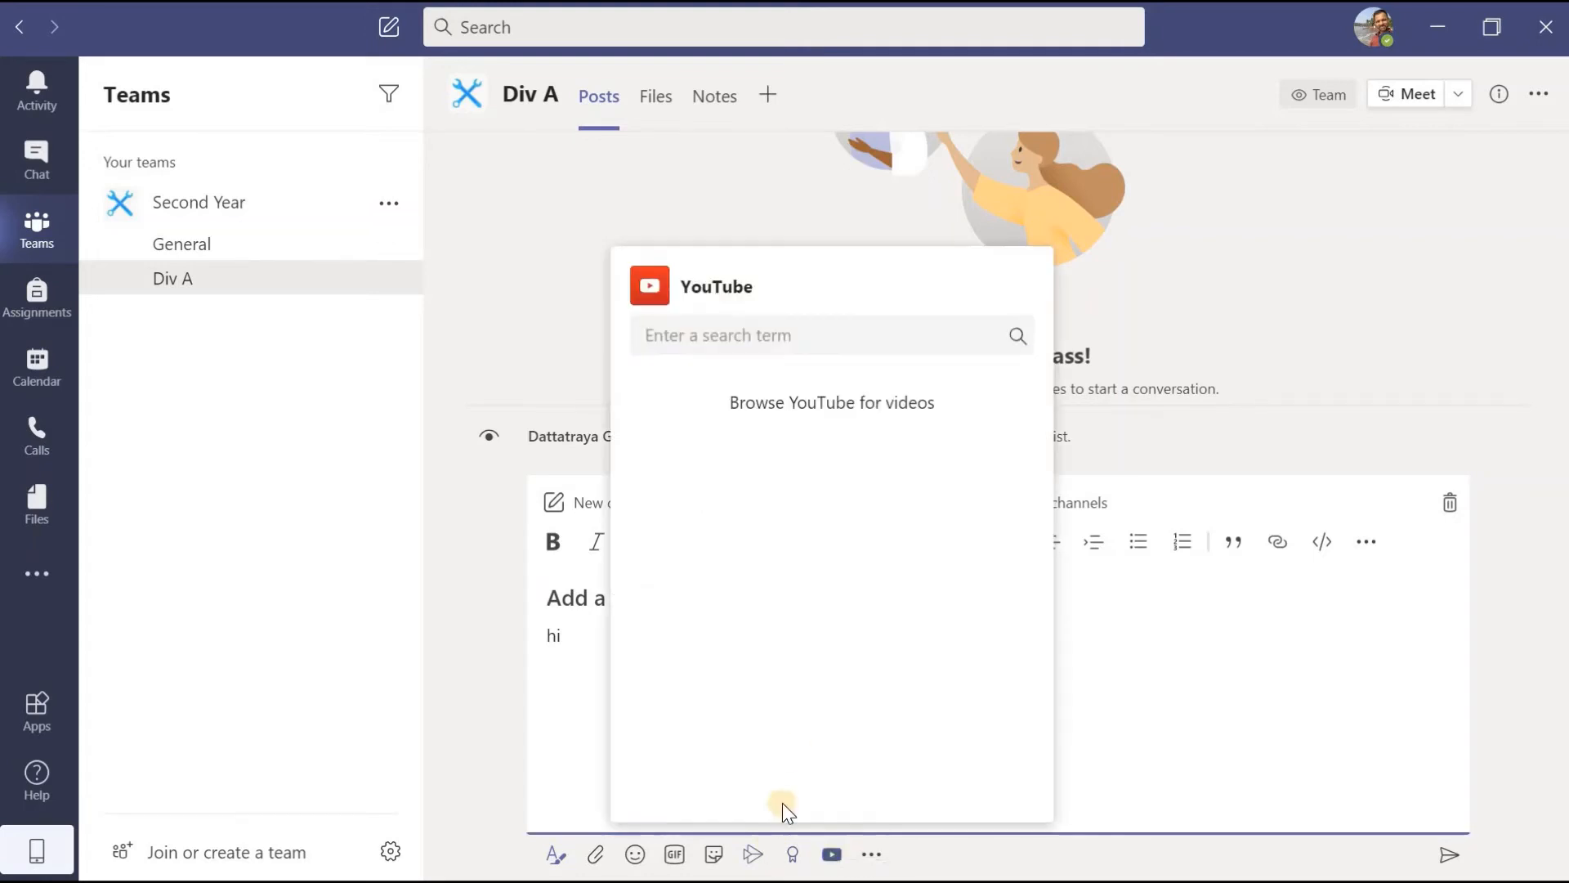
left_click(766, 329)
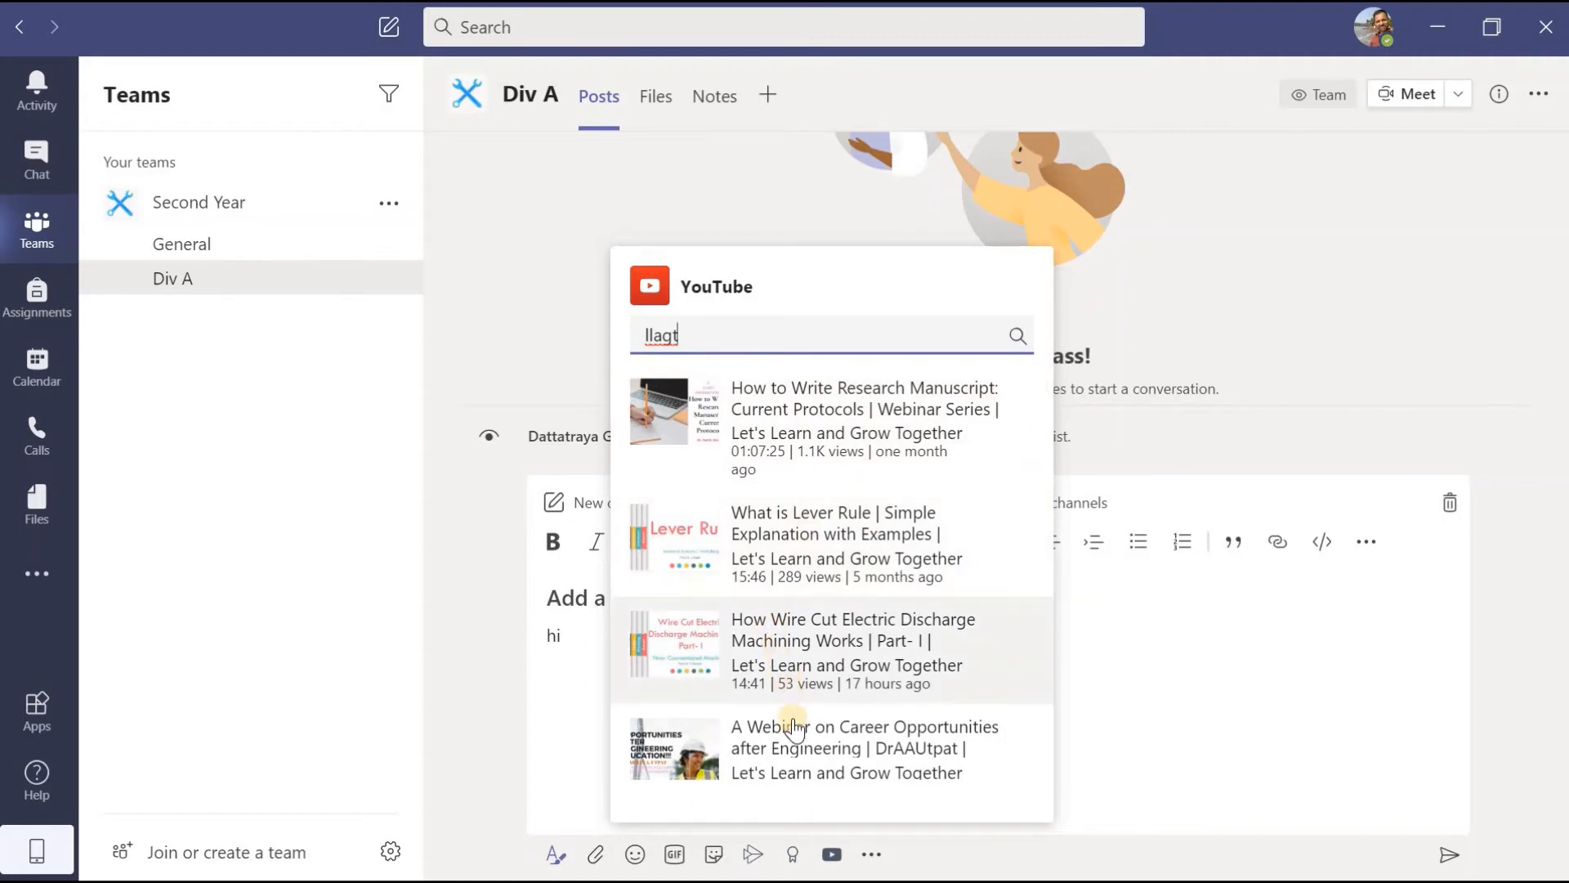
left_click(805, 719)
scroll(1297, 678, "down", 5)
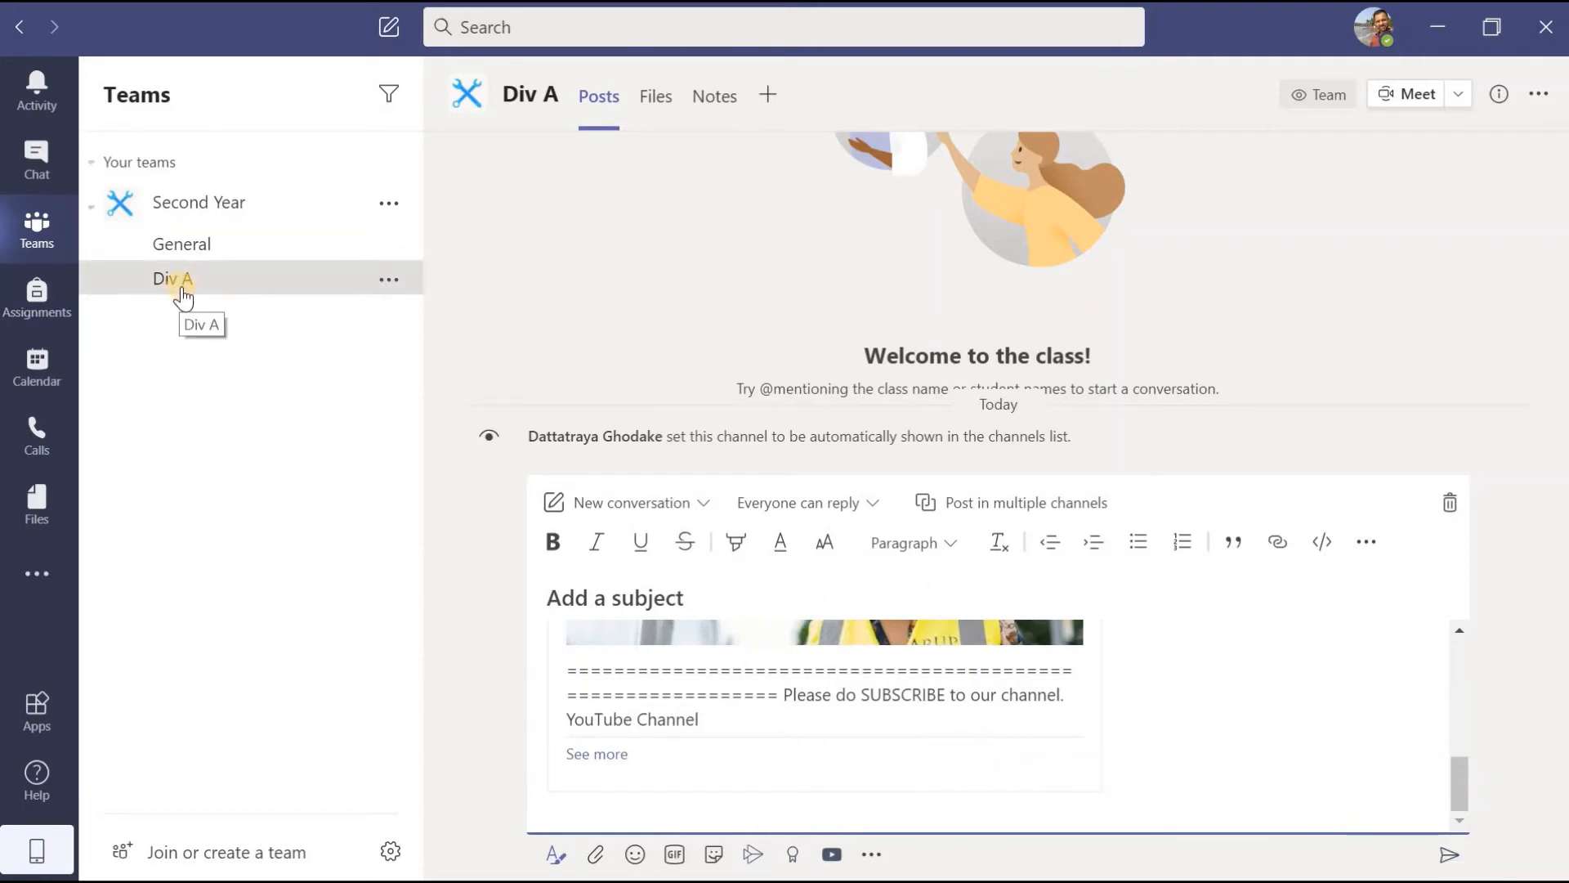
Step: Look through the Div A channel's files area: new file types, the upload dialog without choosing a file, and the additional options
left_click(661, 102)
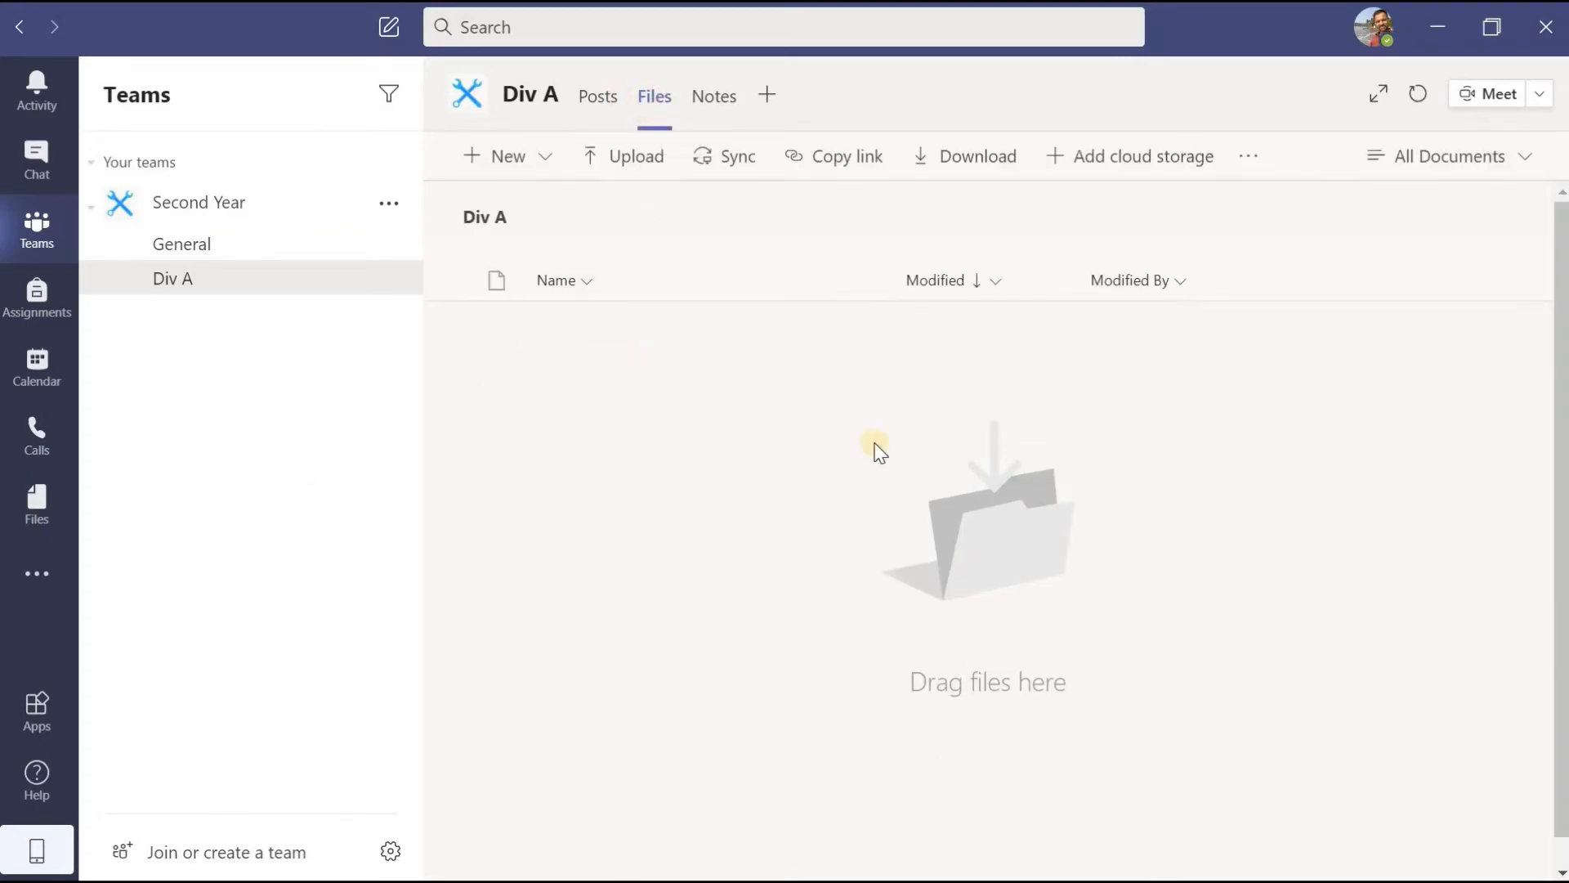
left_click(544, 164)
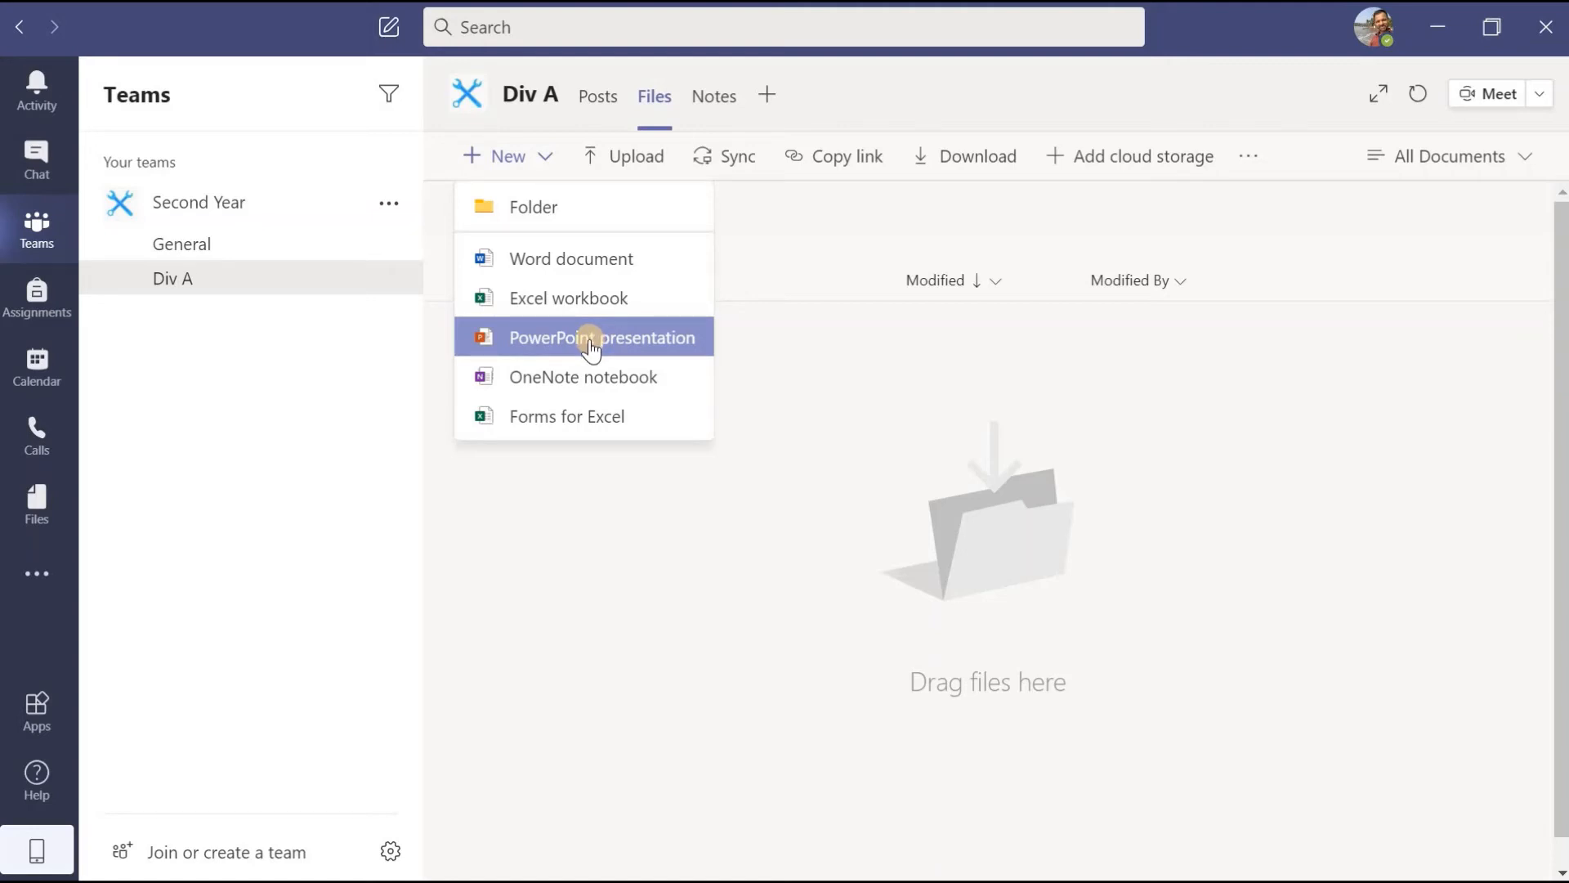
left_click(628, 159)
left_click(627, 159)
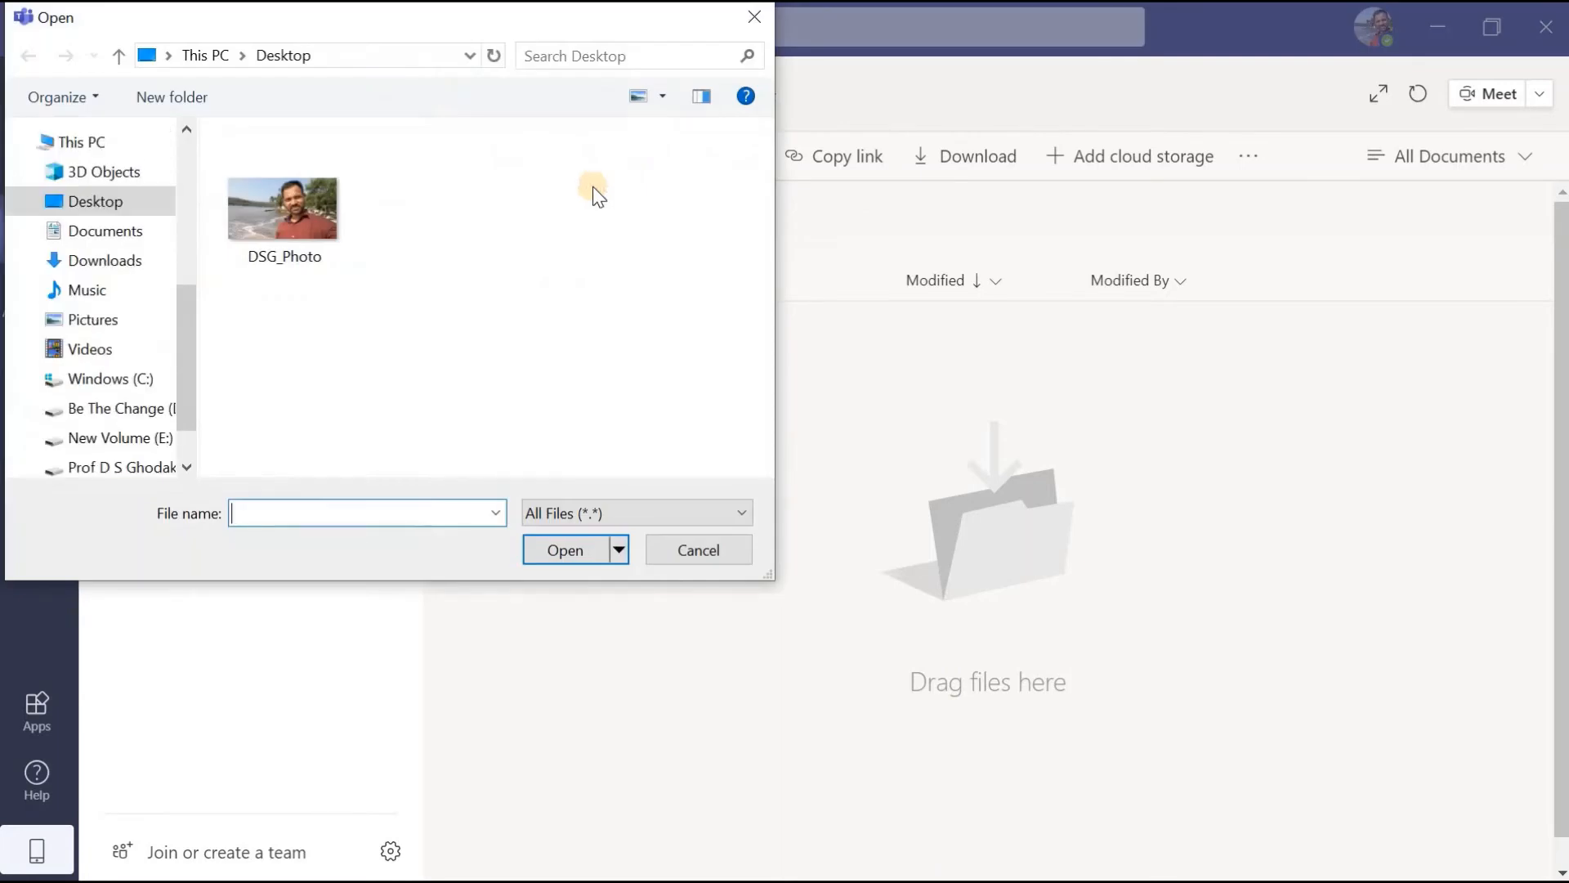
left_click(748, 23)
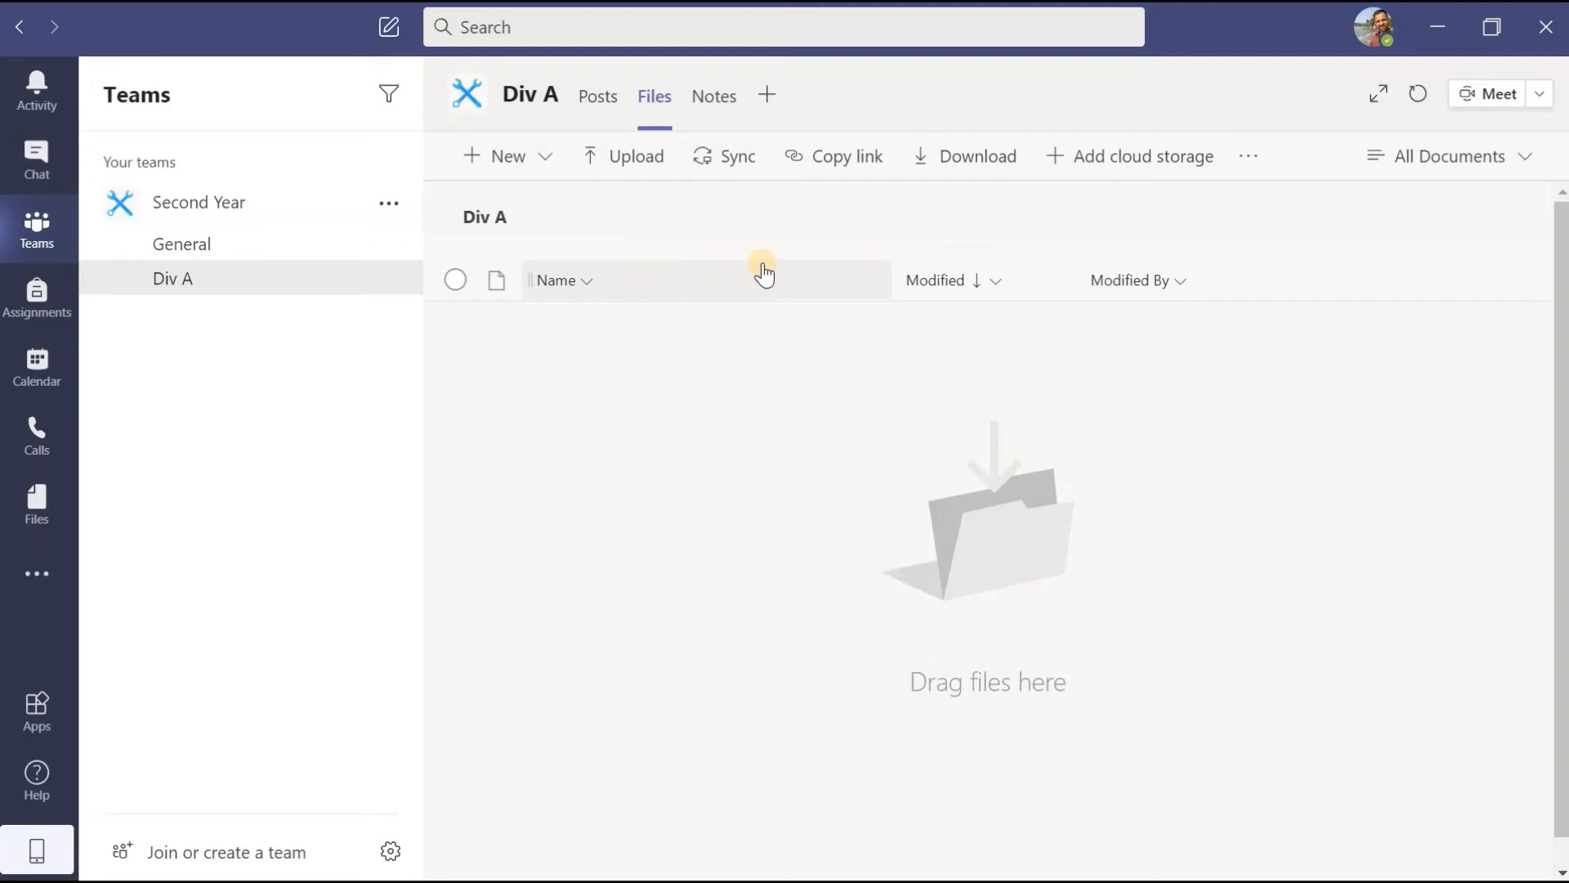
left_click(1248, 159)
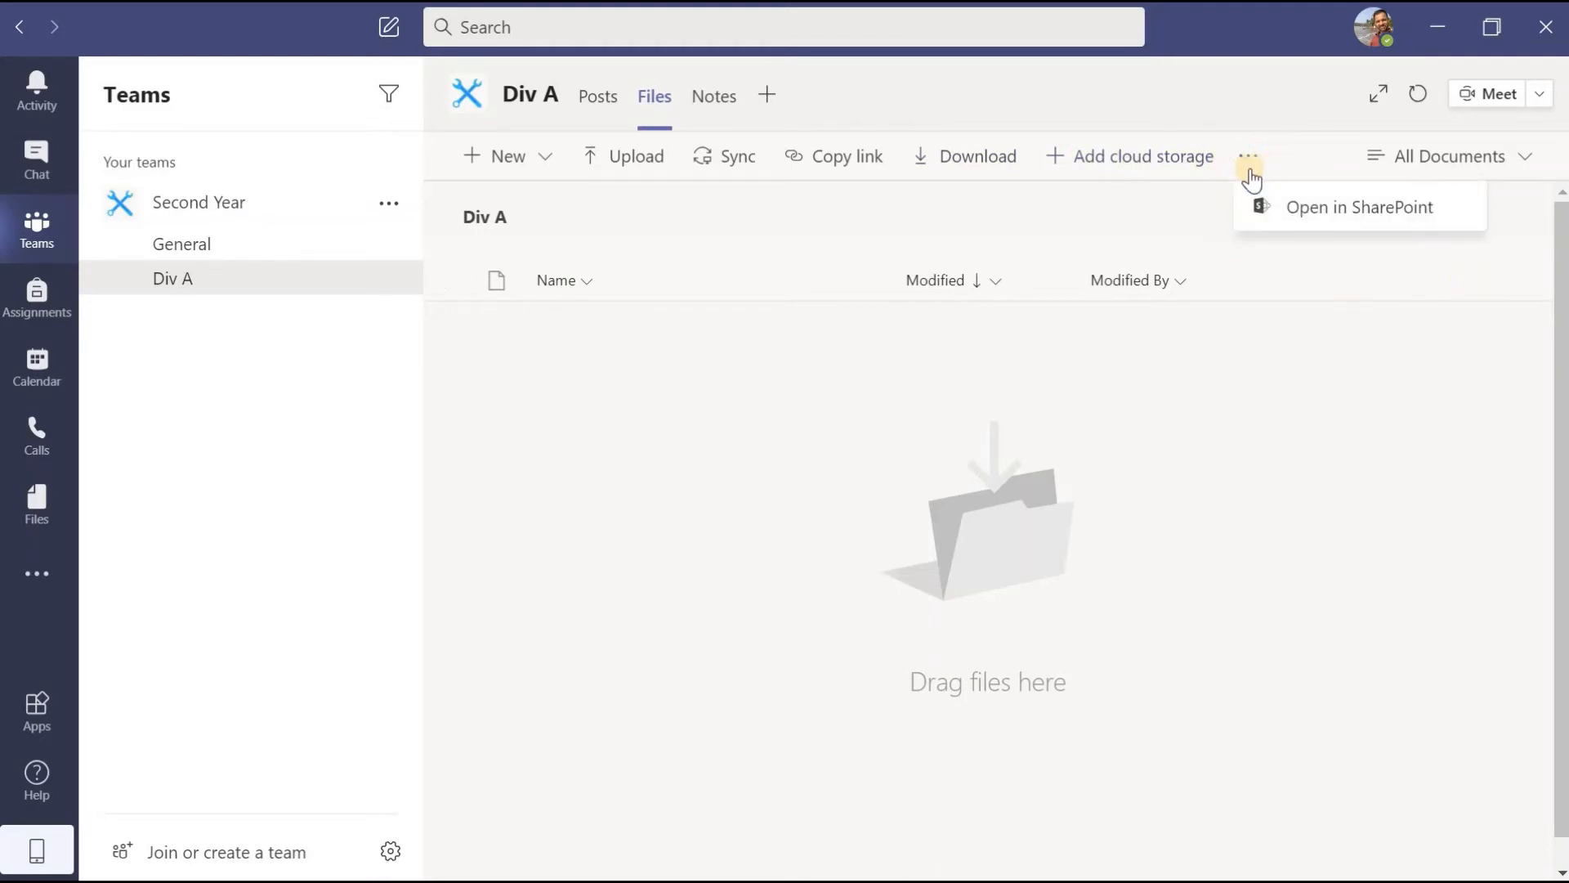
Step: Create a blank page in the Div A channel's notes and review the apps that can be added as tabs
left_click(718, 96)
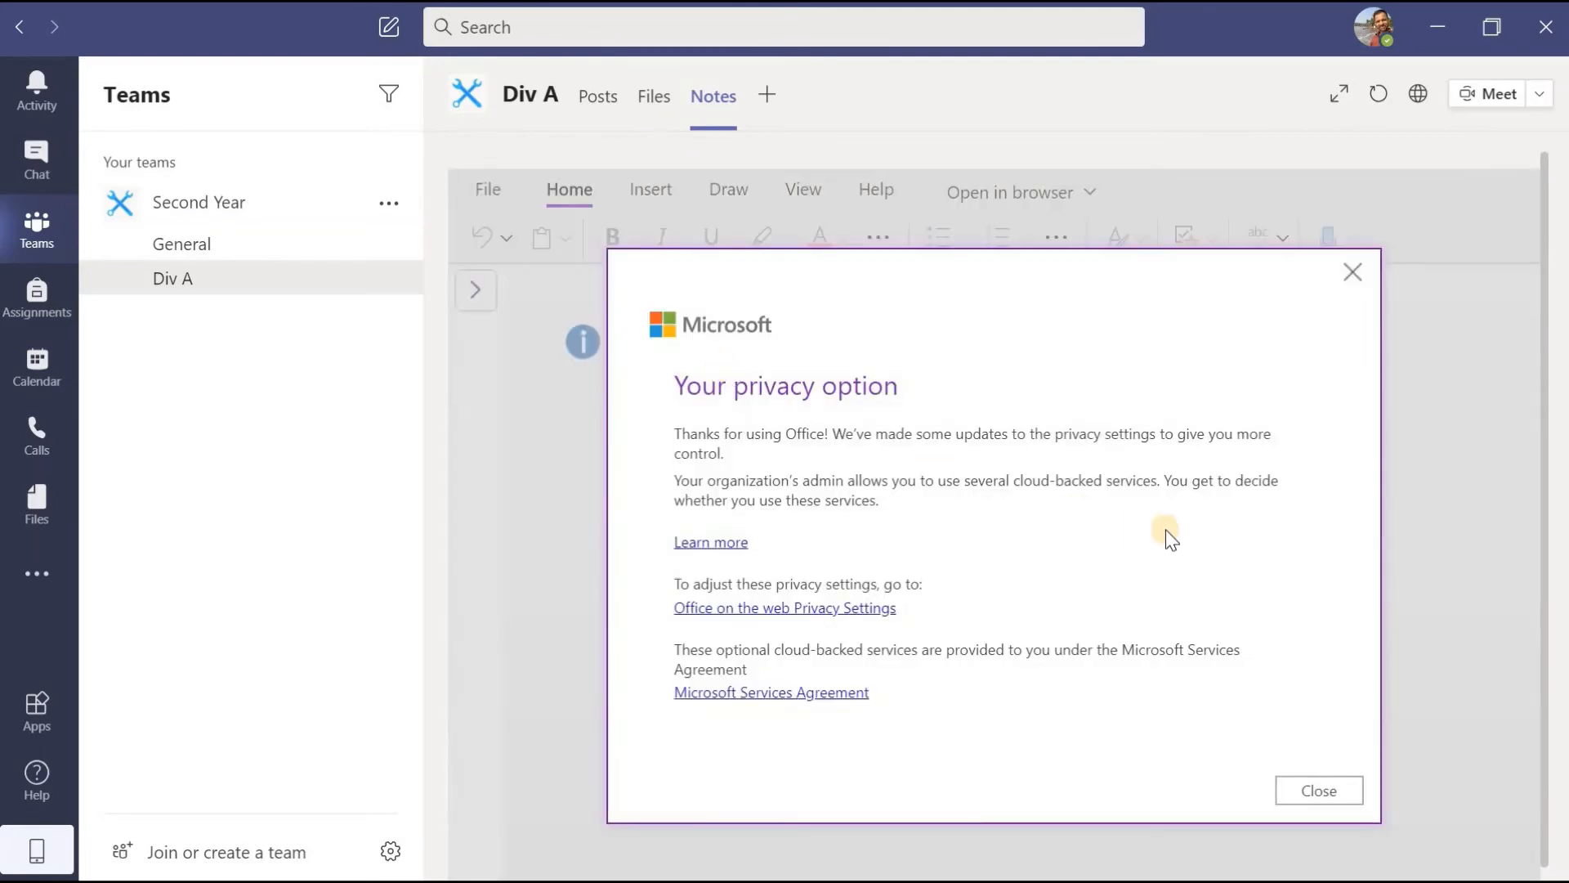
left_click(1322, 790)
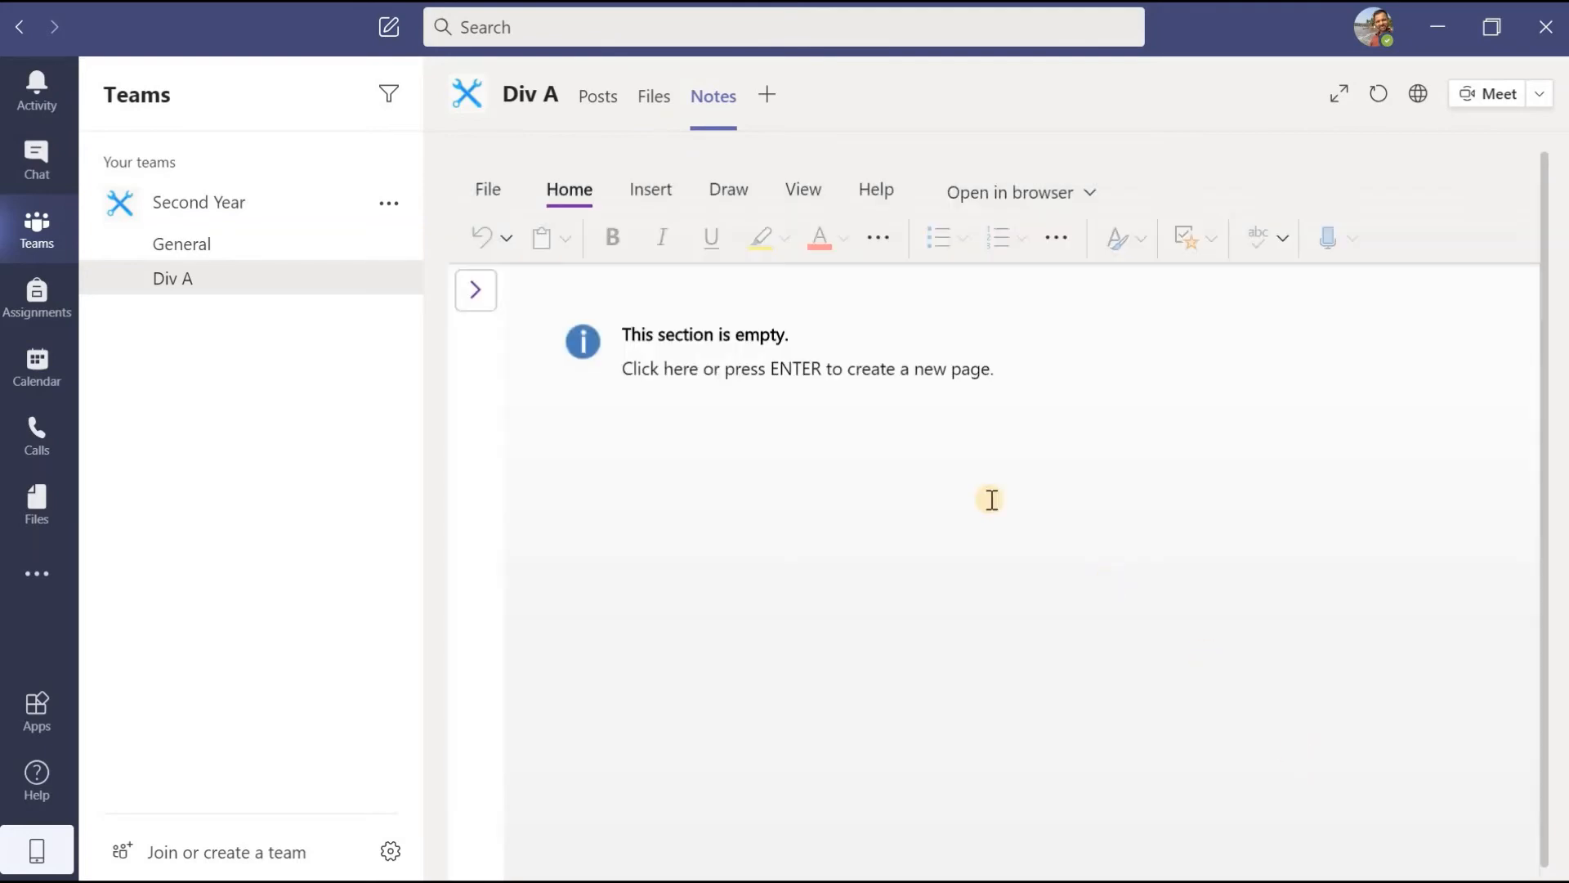
left_click(696, 344)
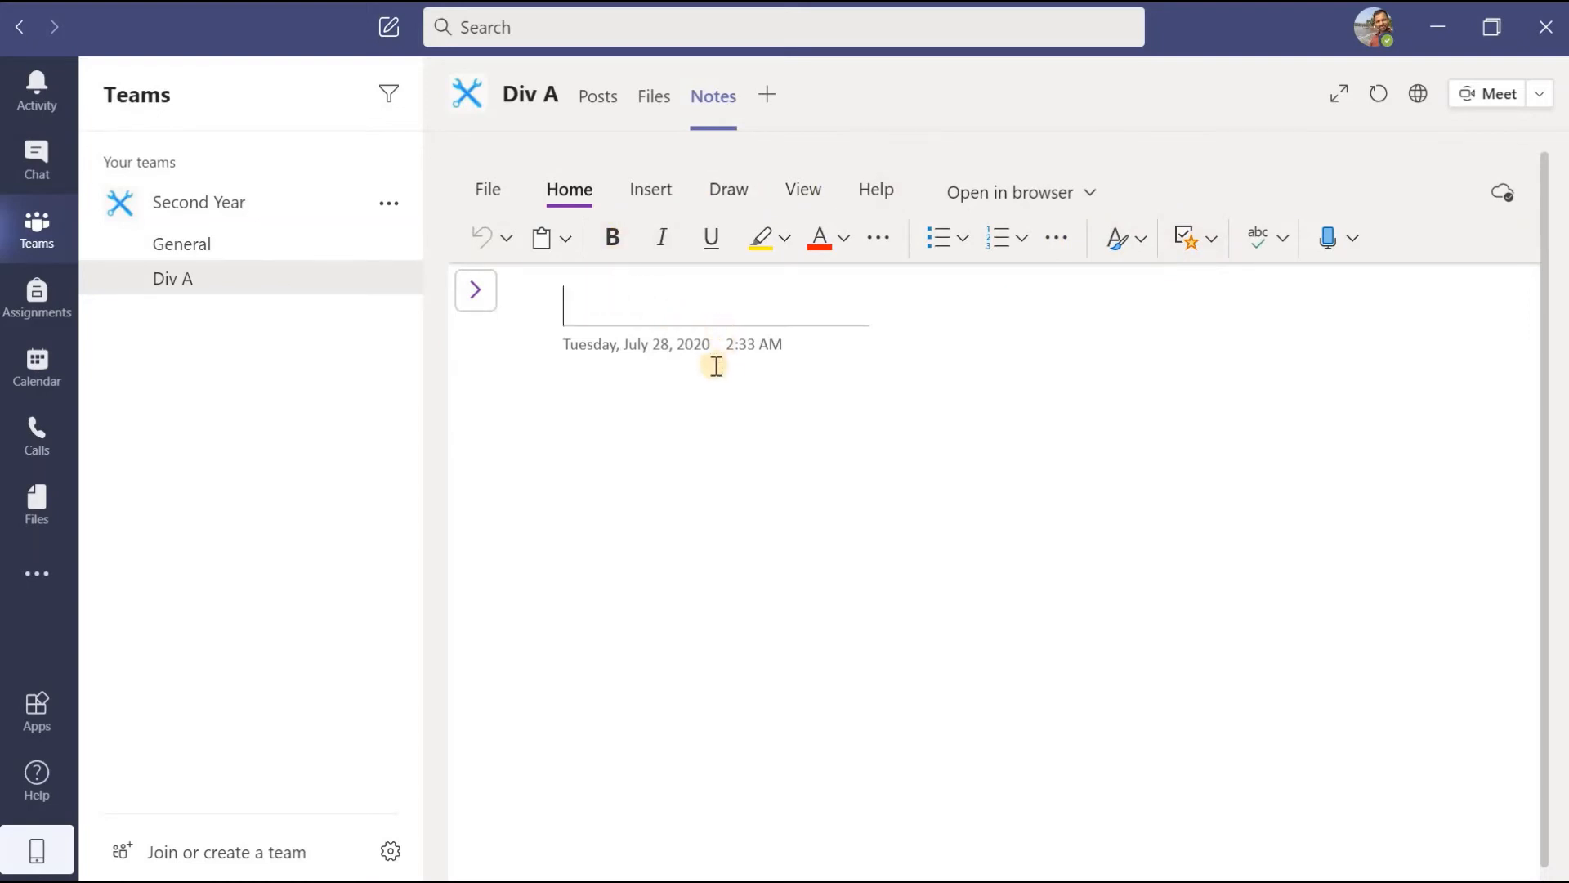
left_click(776, 99)
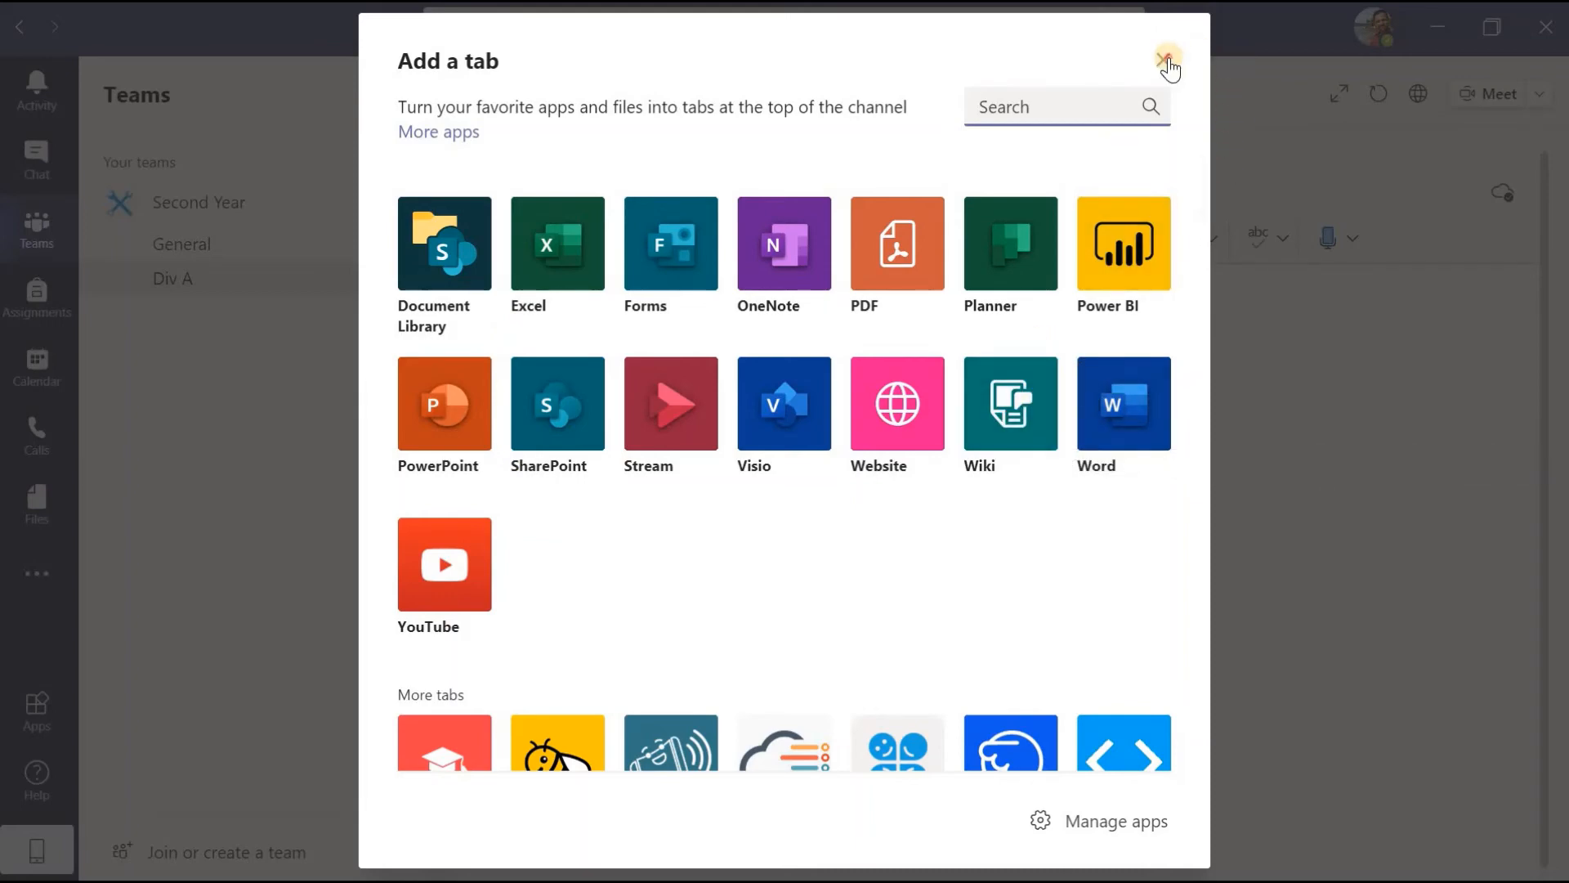
left_click(1165, 61)
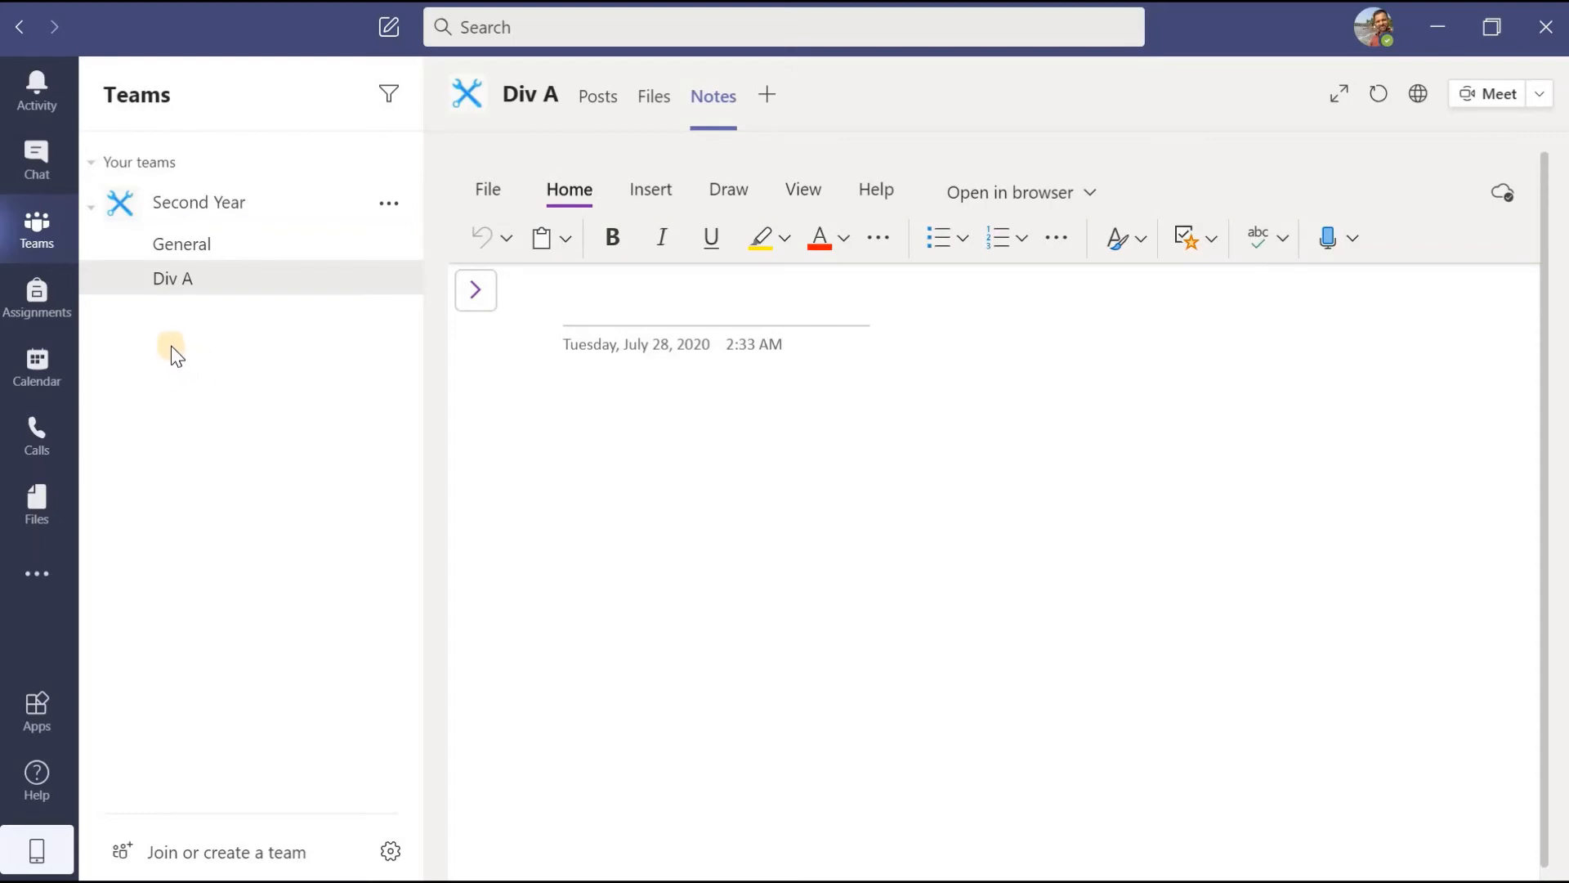
Step: Look at the dialog for adding students and teachers to the Second Year team, then close it without adding anyone
left_click(389, 204)
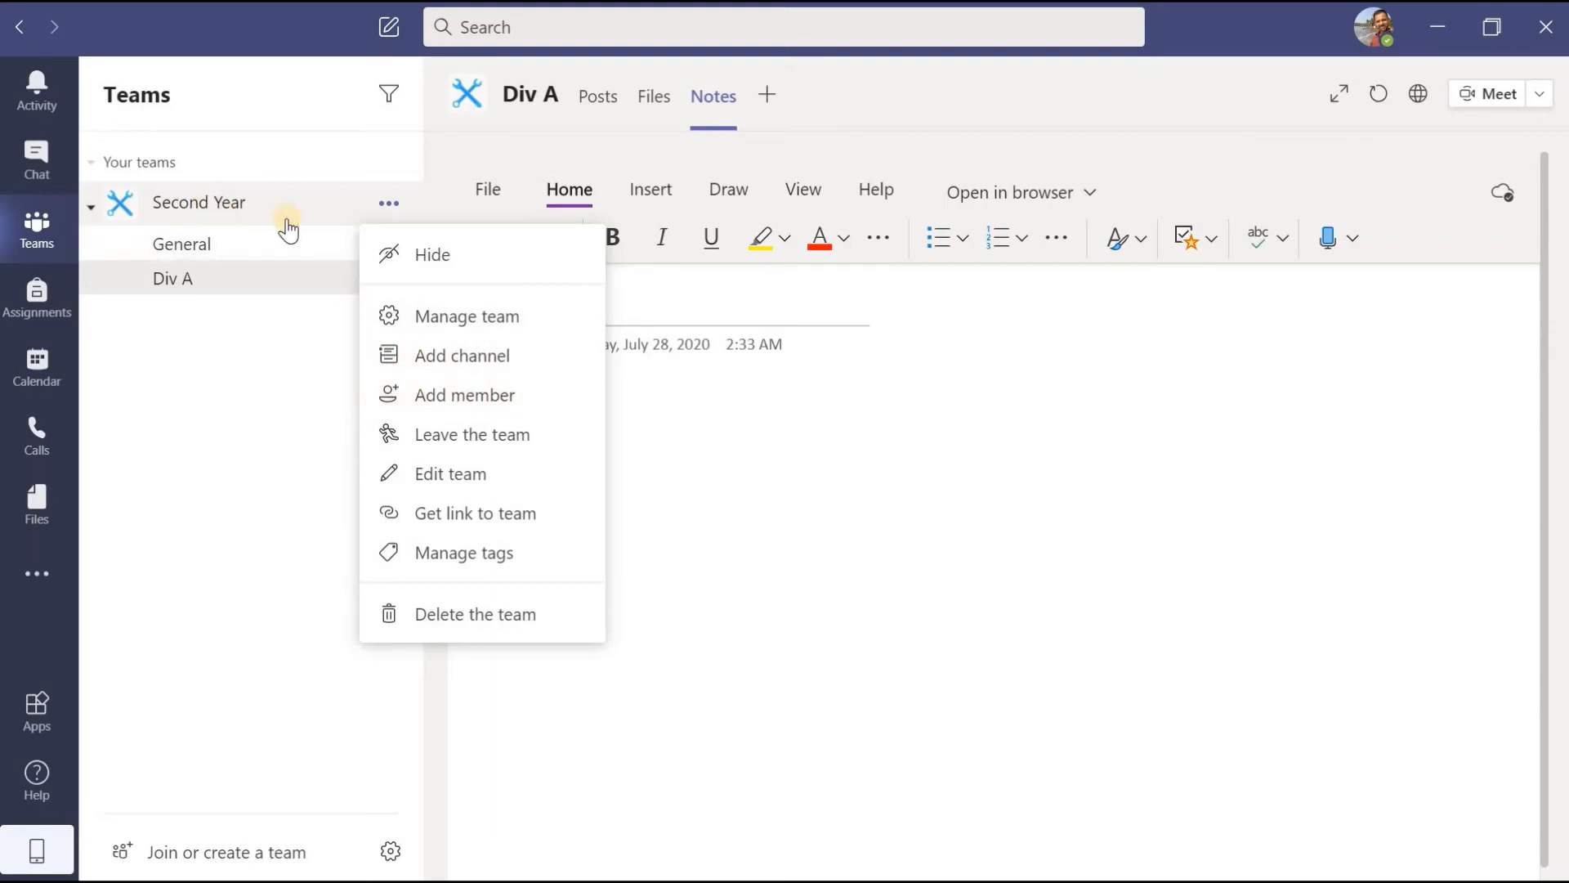
left_click(483, 398)
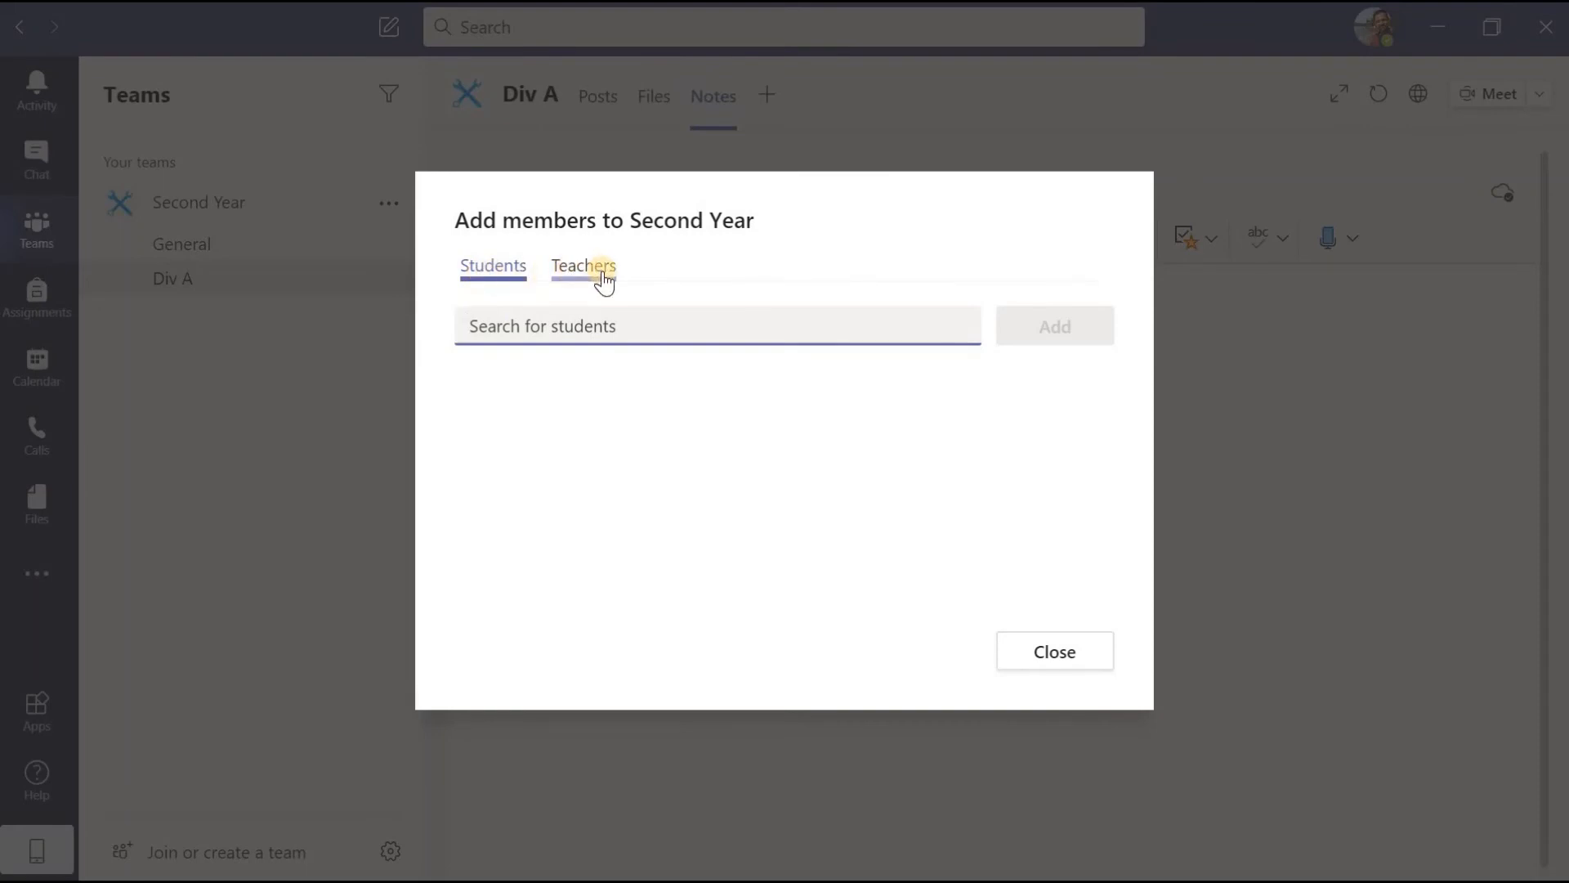
left_click(495, 330)
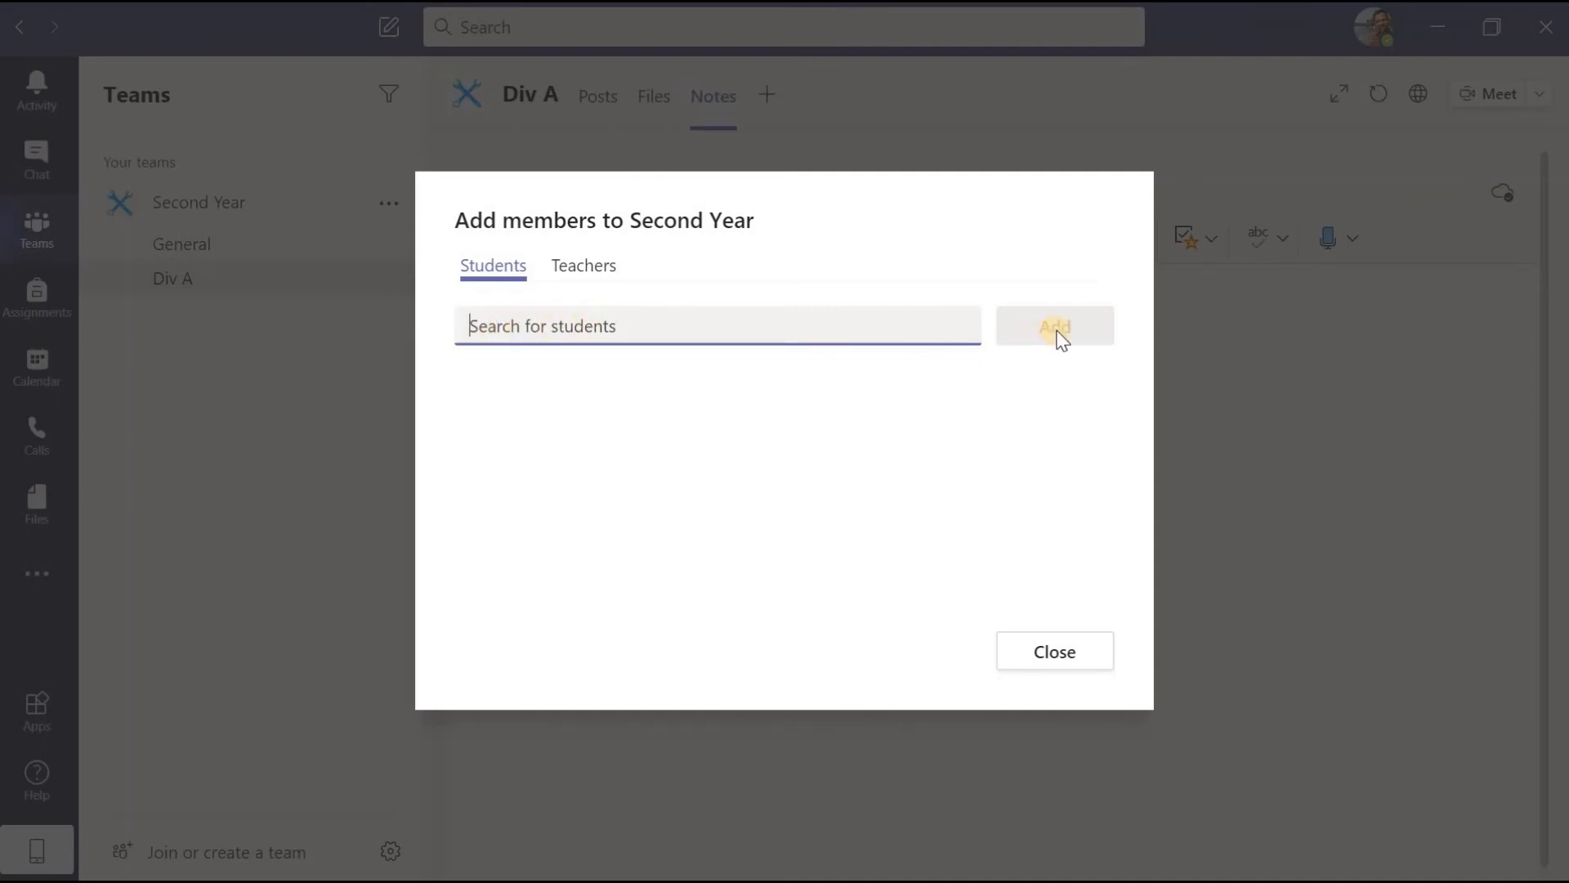
left_click(1065, 651)
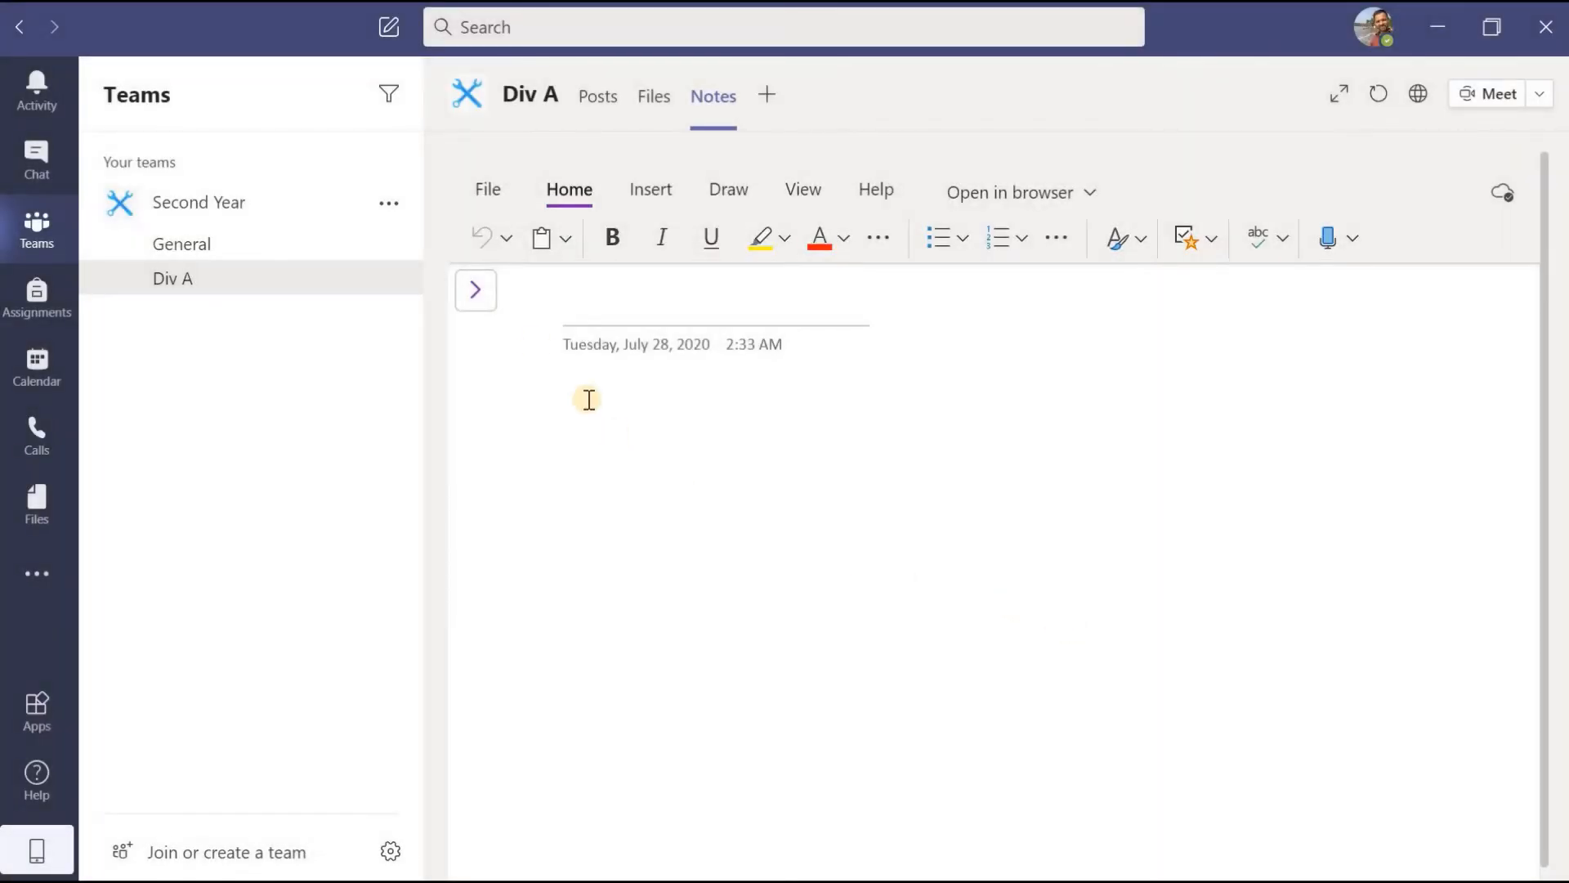
Step: Copy the link to the Second Year team and review the team's other management options
left_click(396, 206)
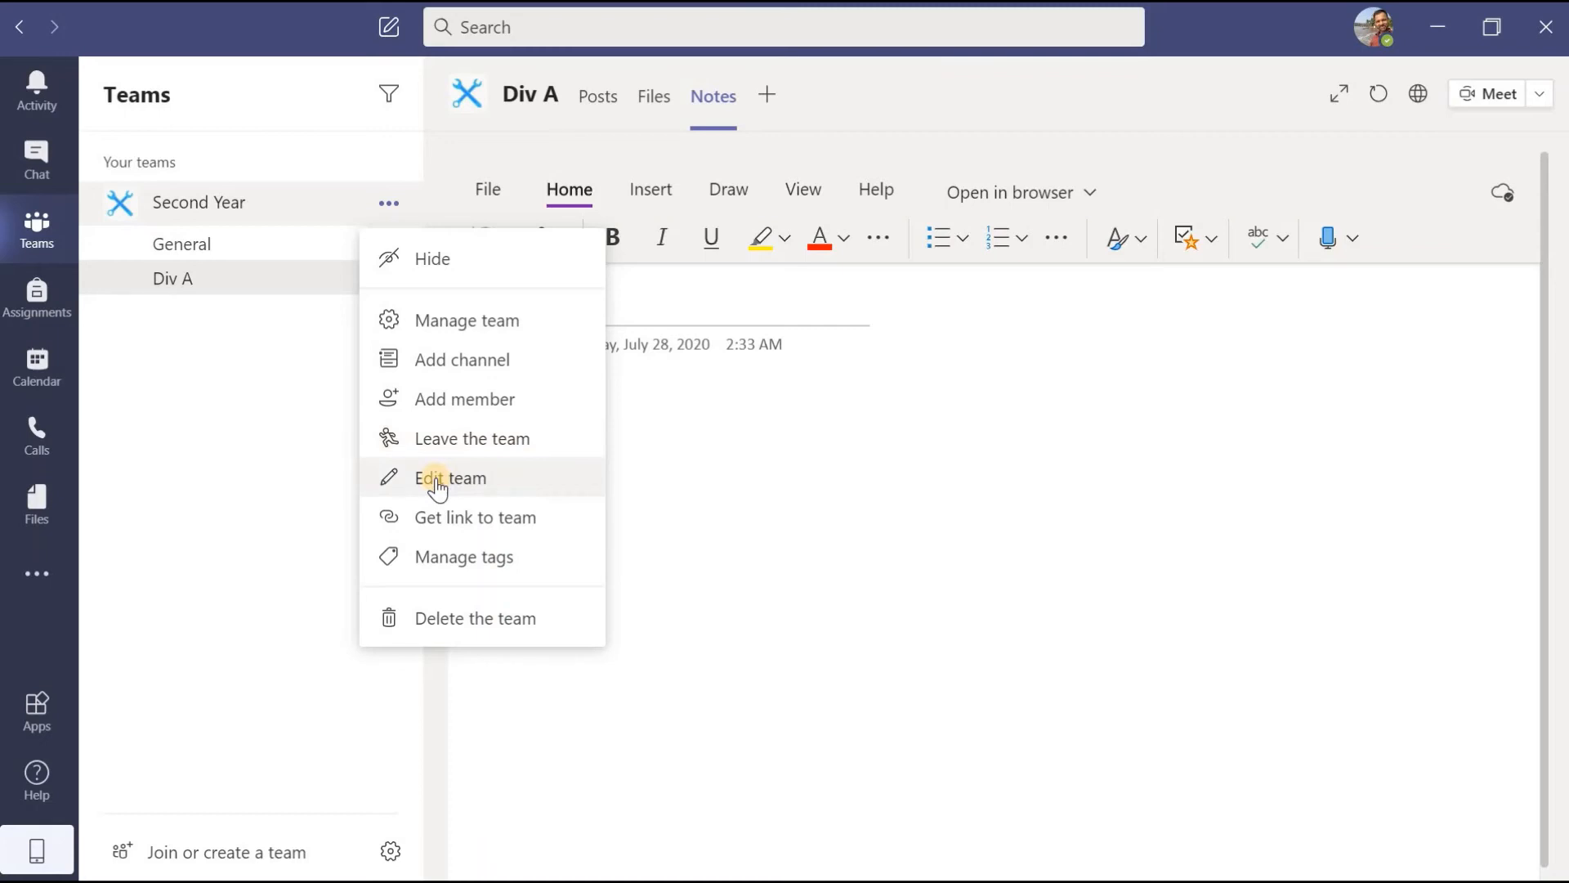
left_click(517, 529)
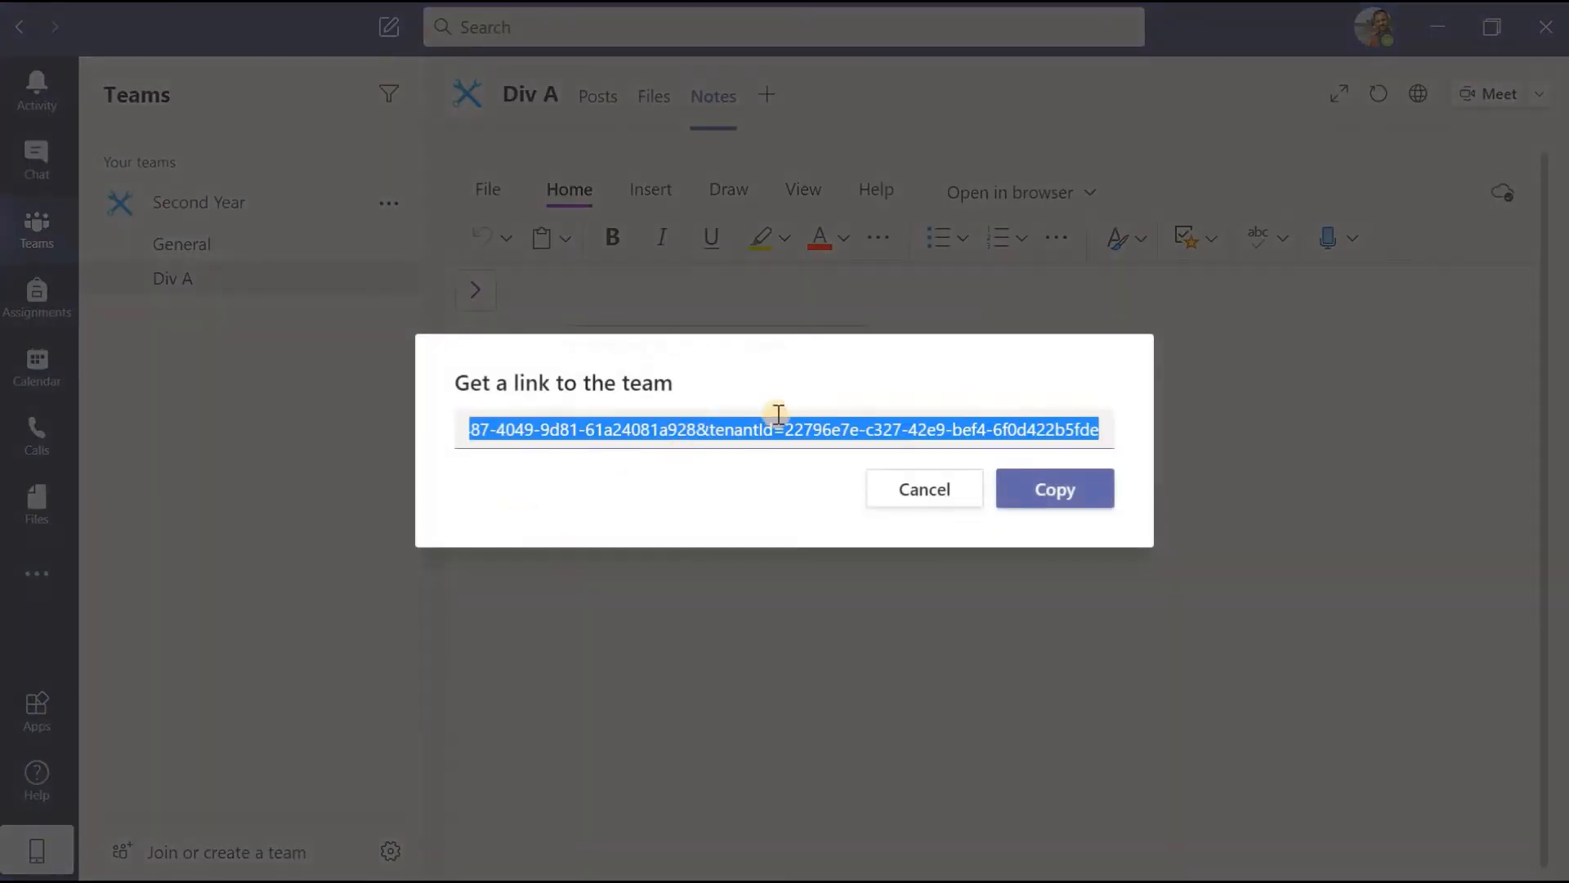
left_click(1056, 491)
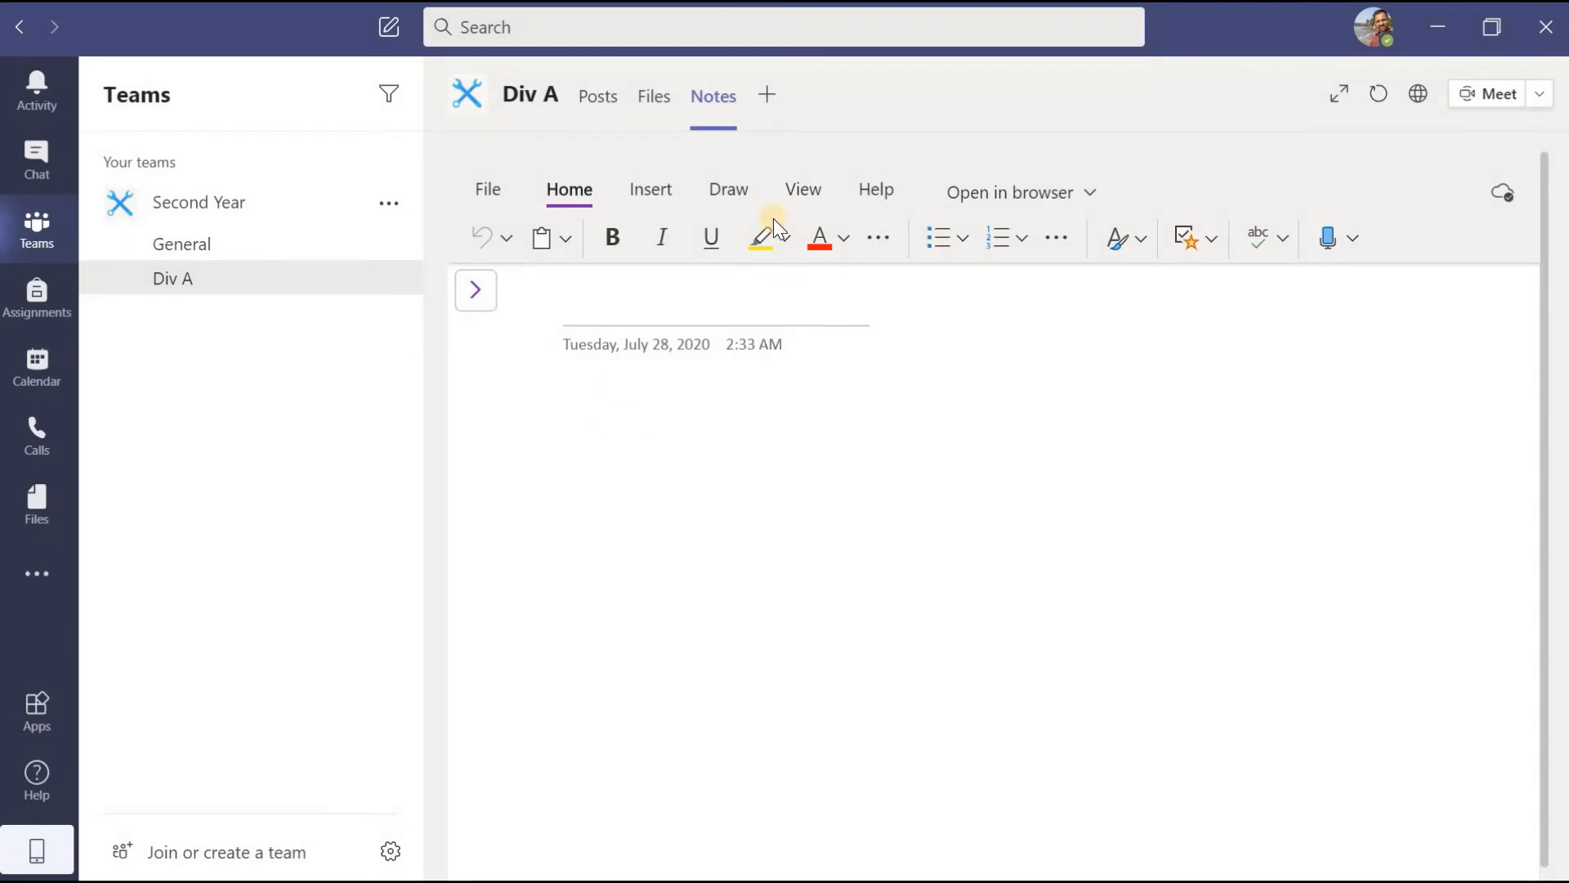
left_click(389, 202)
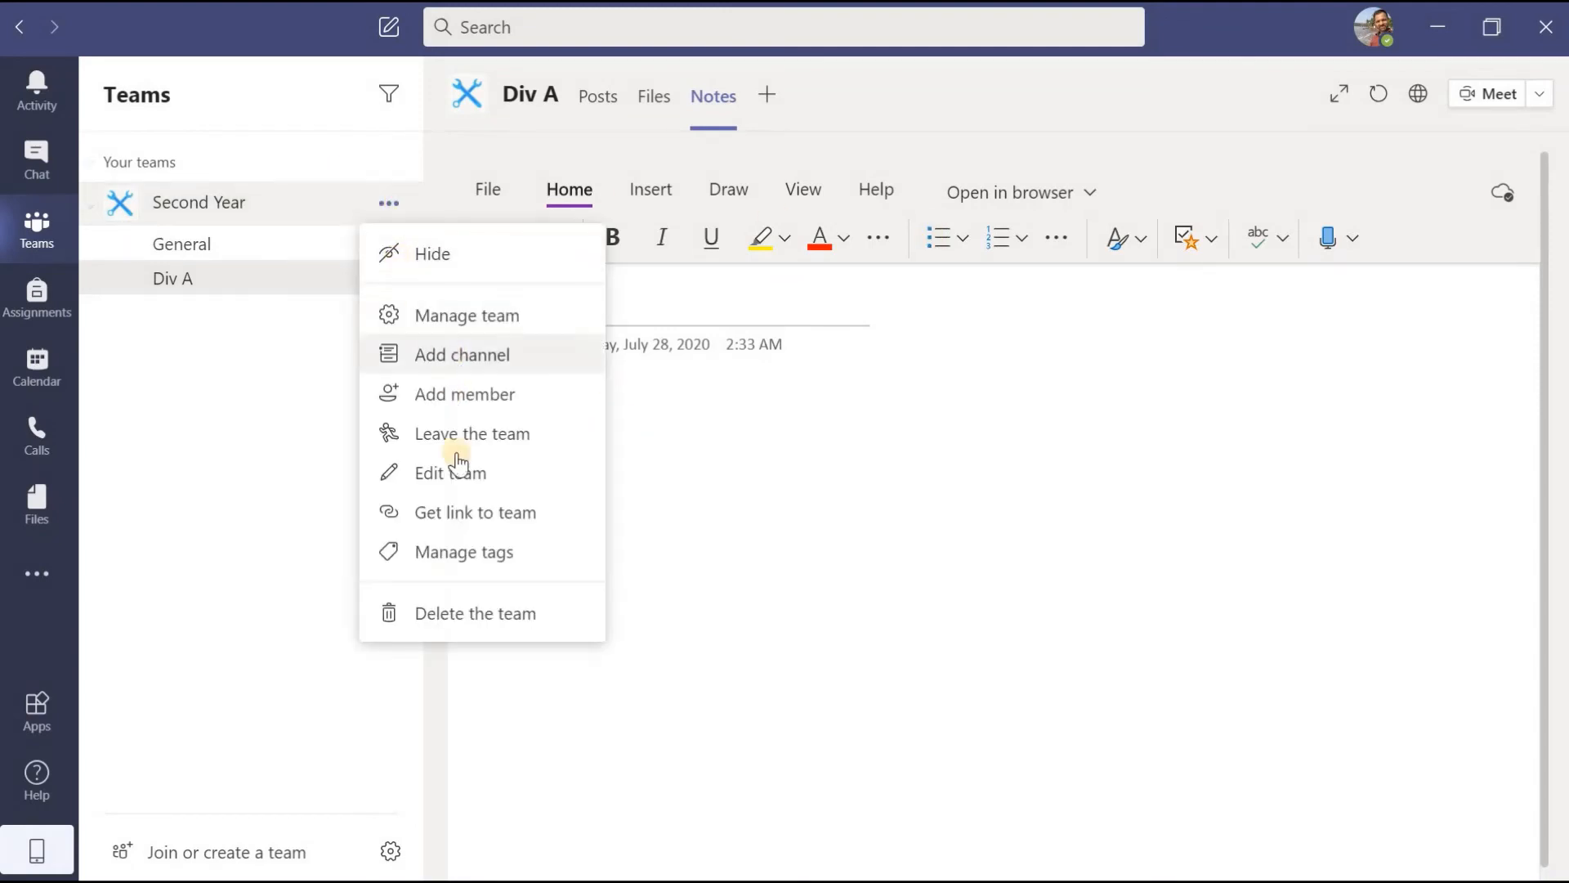
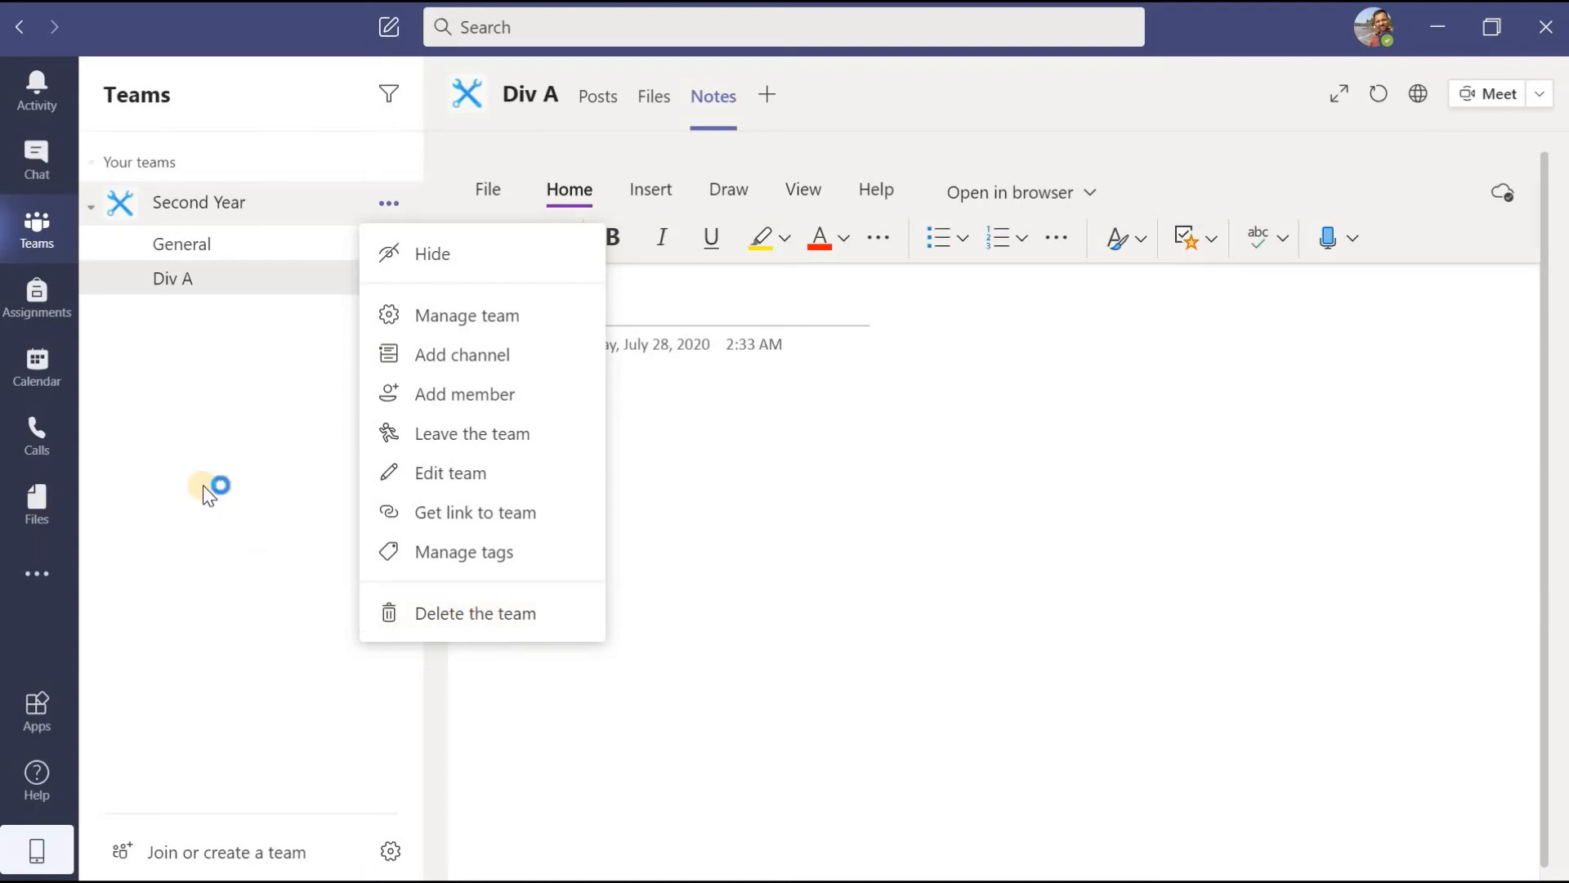
left_click(223, 464)
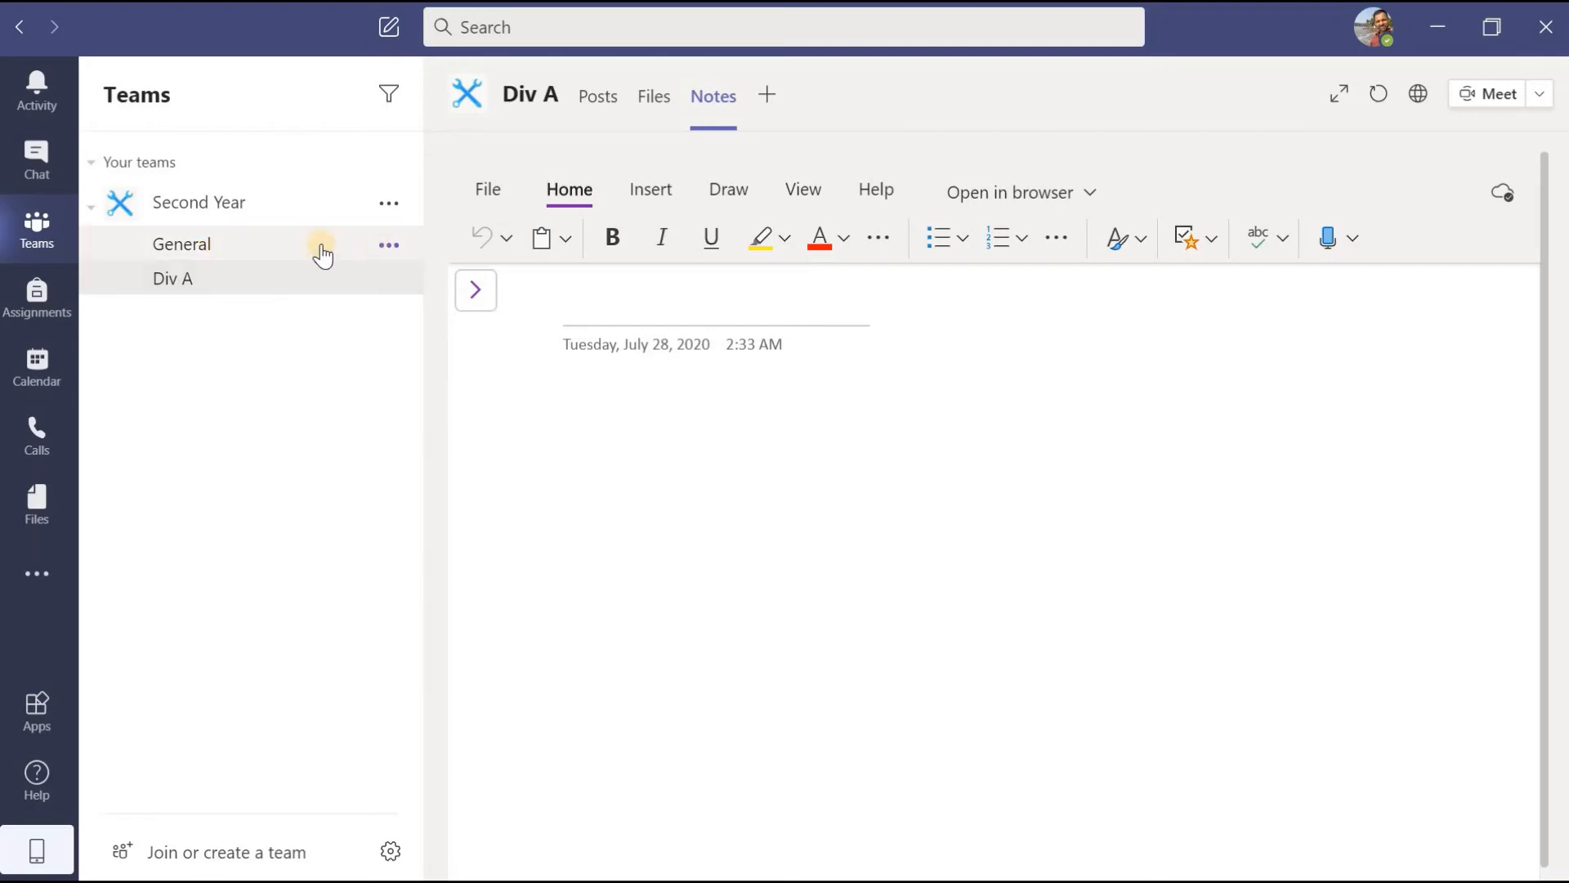
Step: Review the General channel's options, its permission settings for posting messages and its analytics
left_click(389, 246)
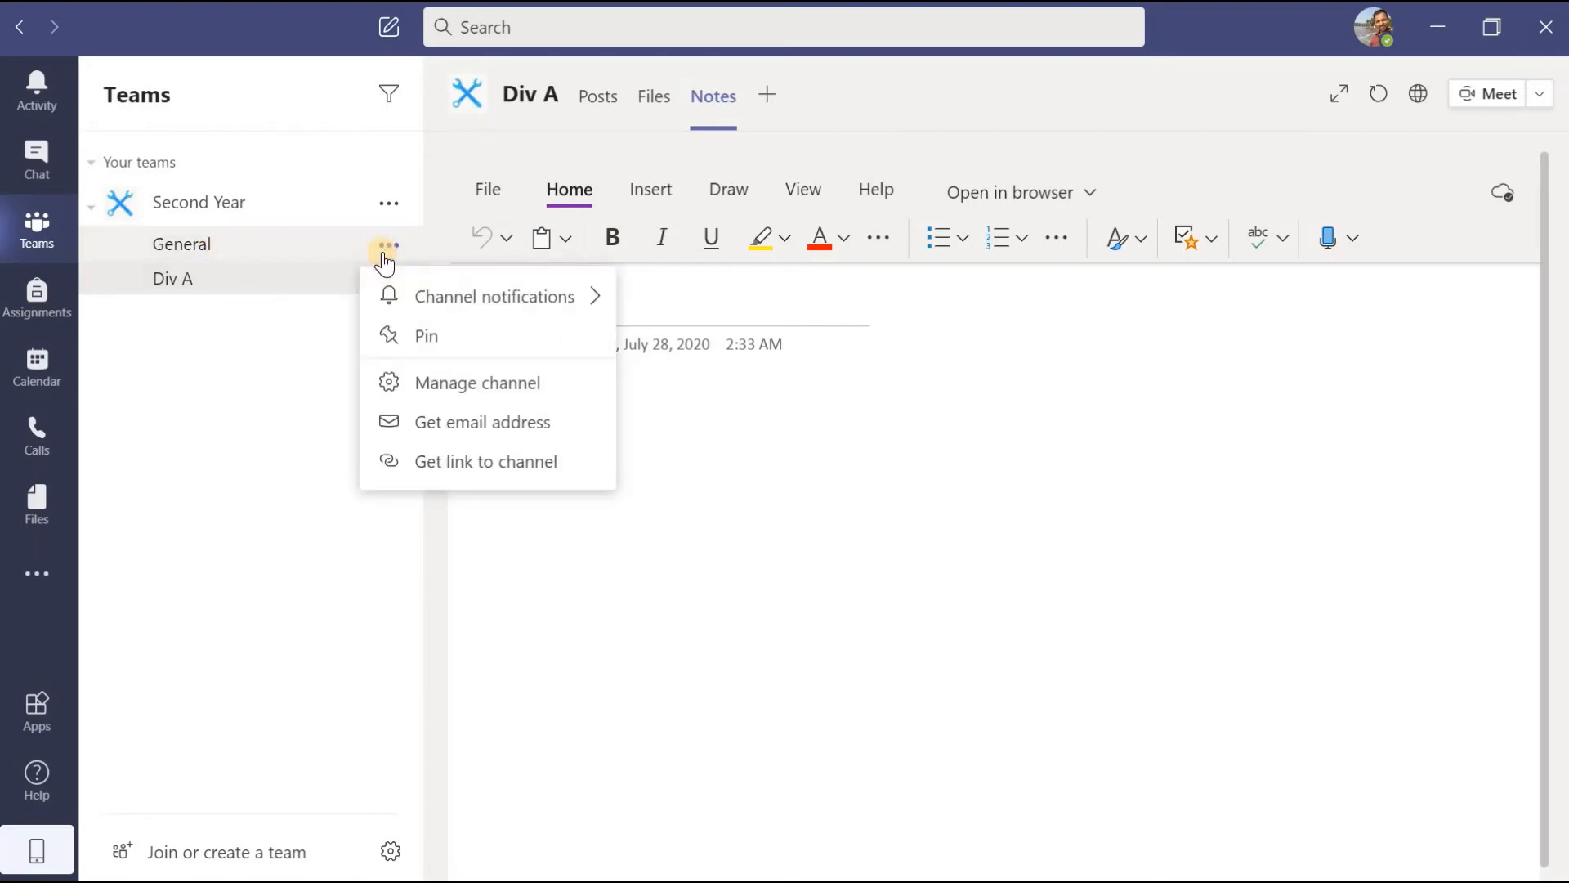
mouse_move(463, 311)
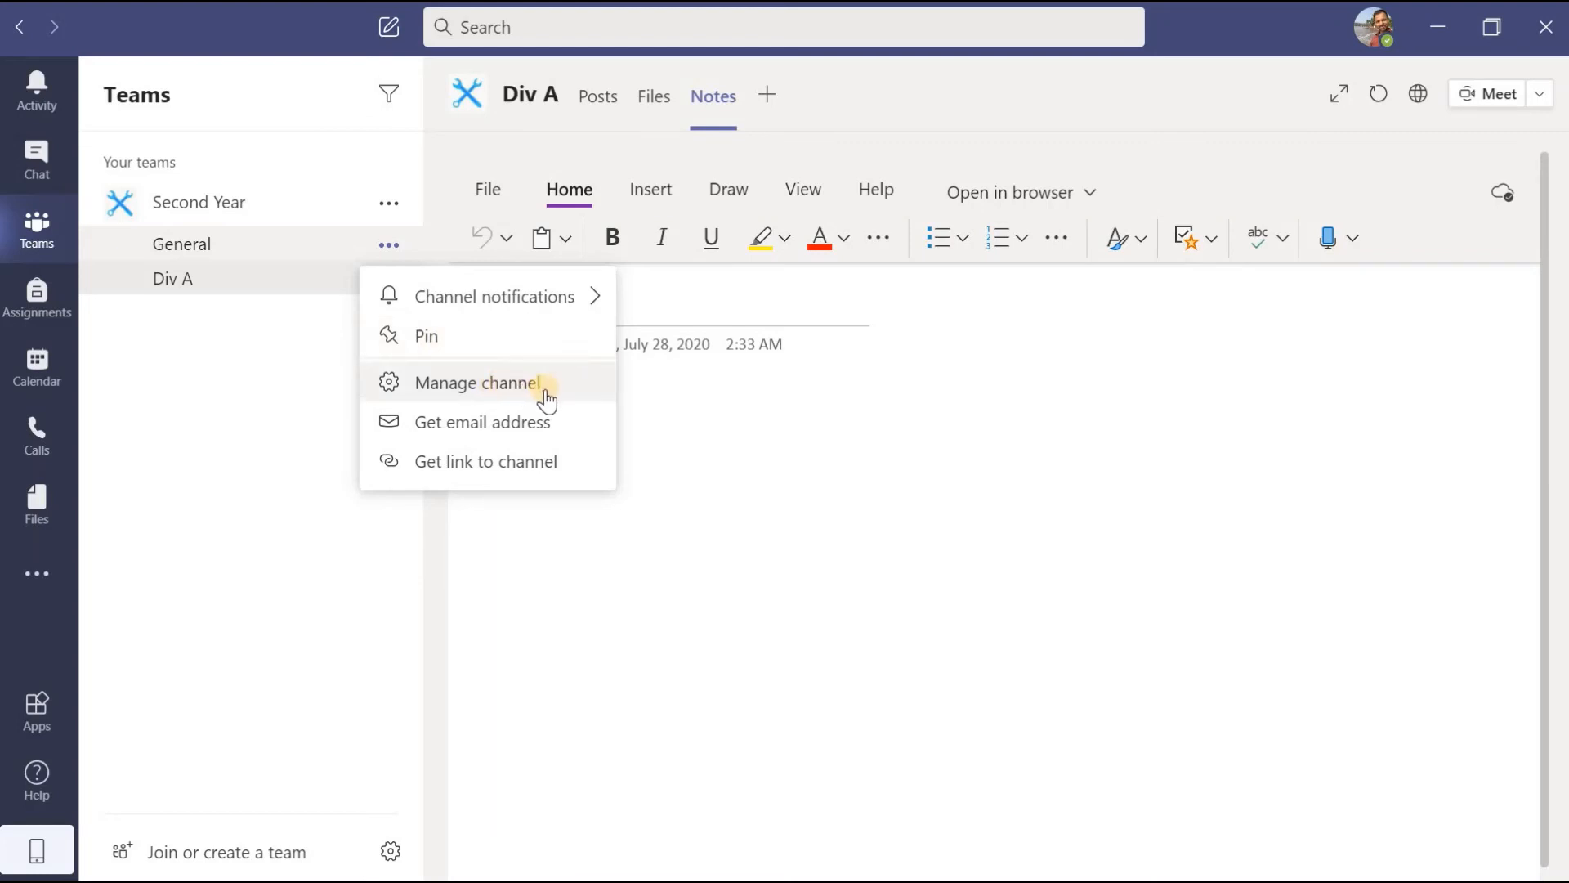
left_click(519, 393)
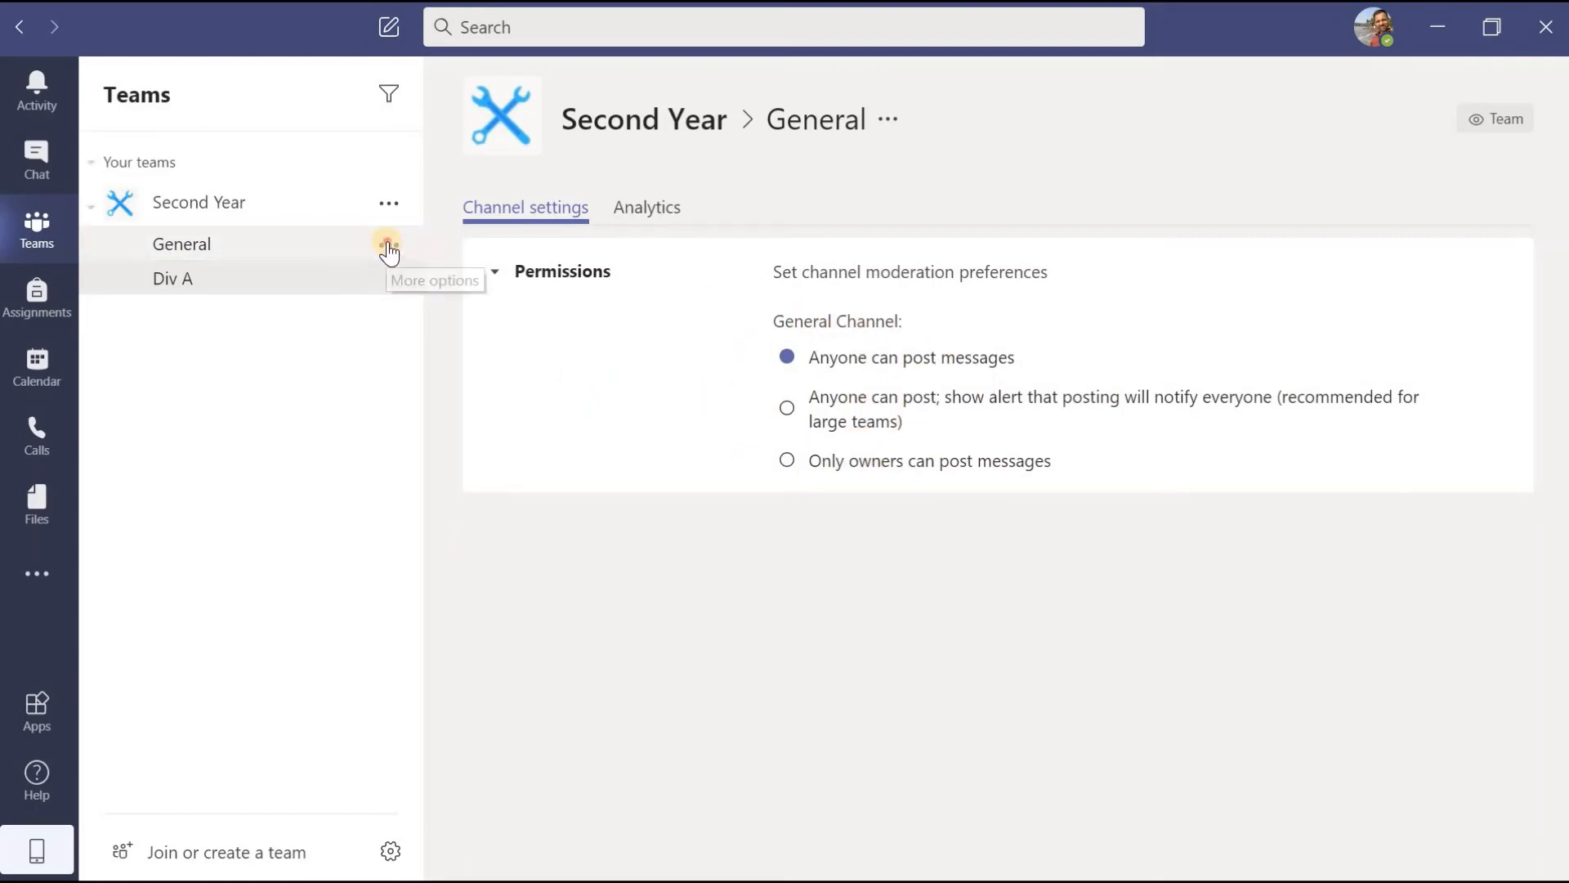
left_click(389, 246)
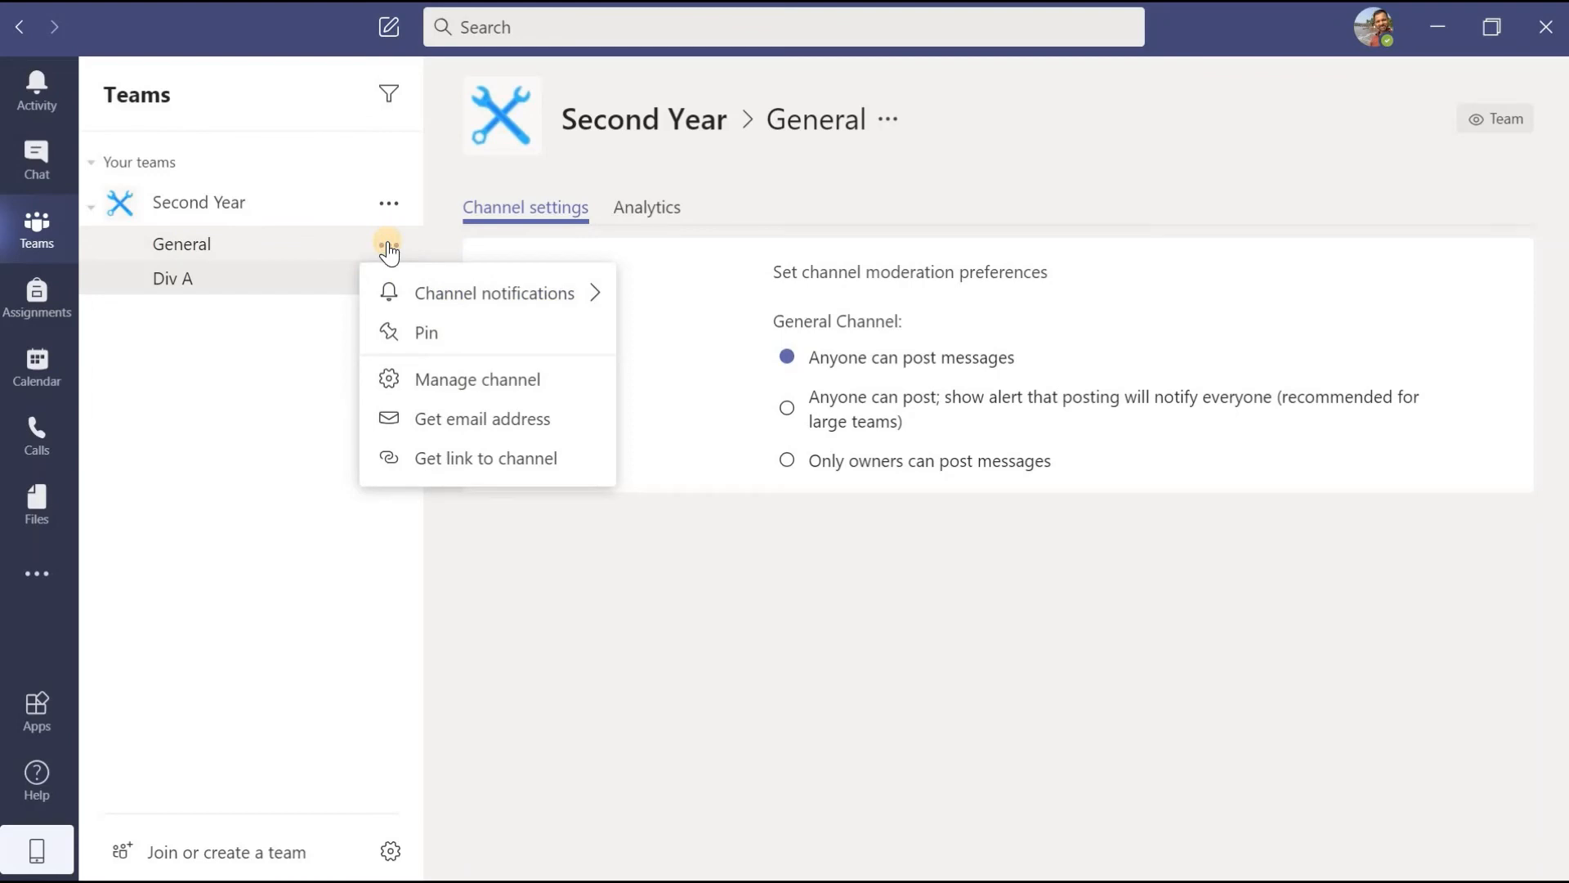
left_click(659, 209)
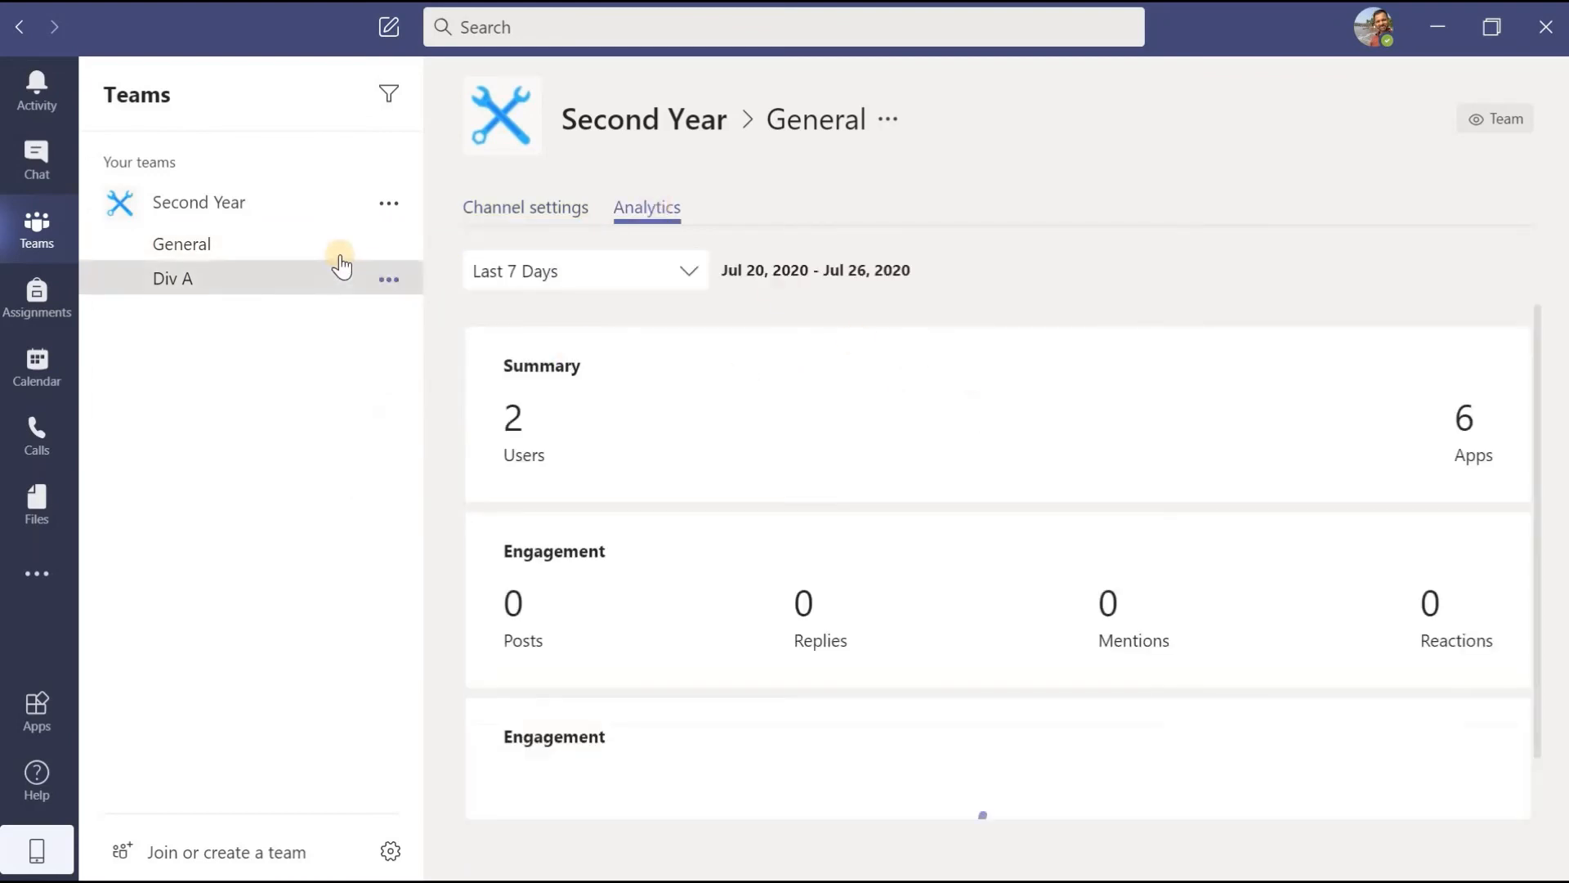
left_click(393, 248)
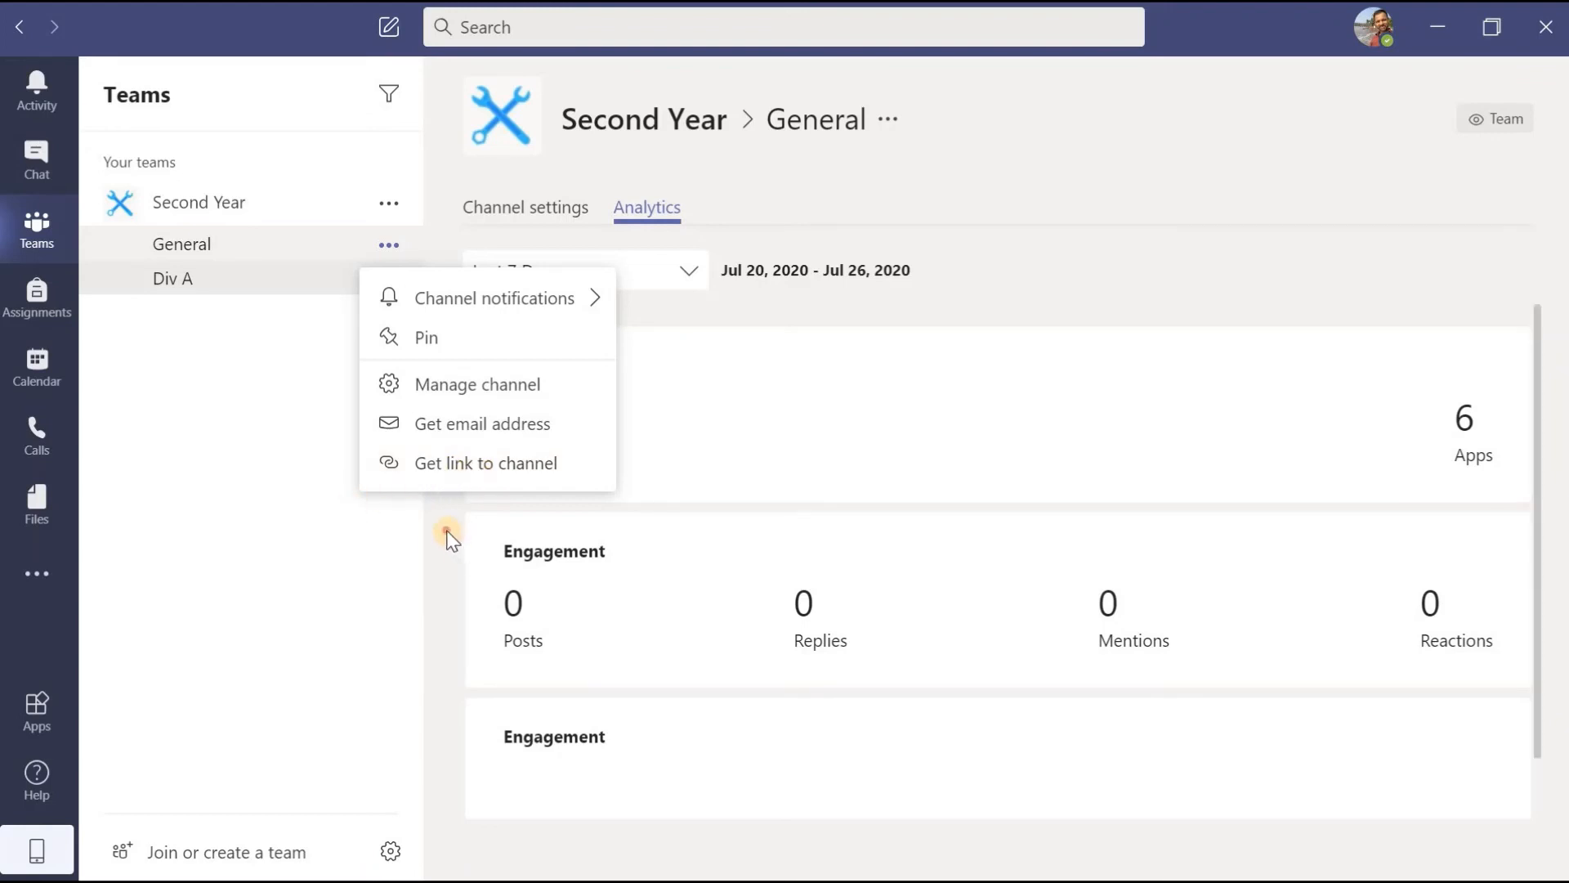
left_click(421, 504)
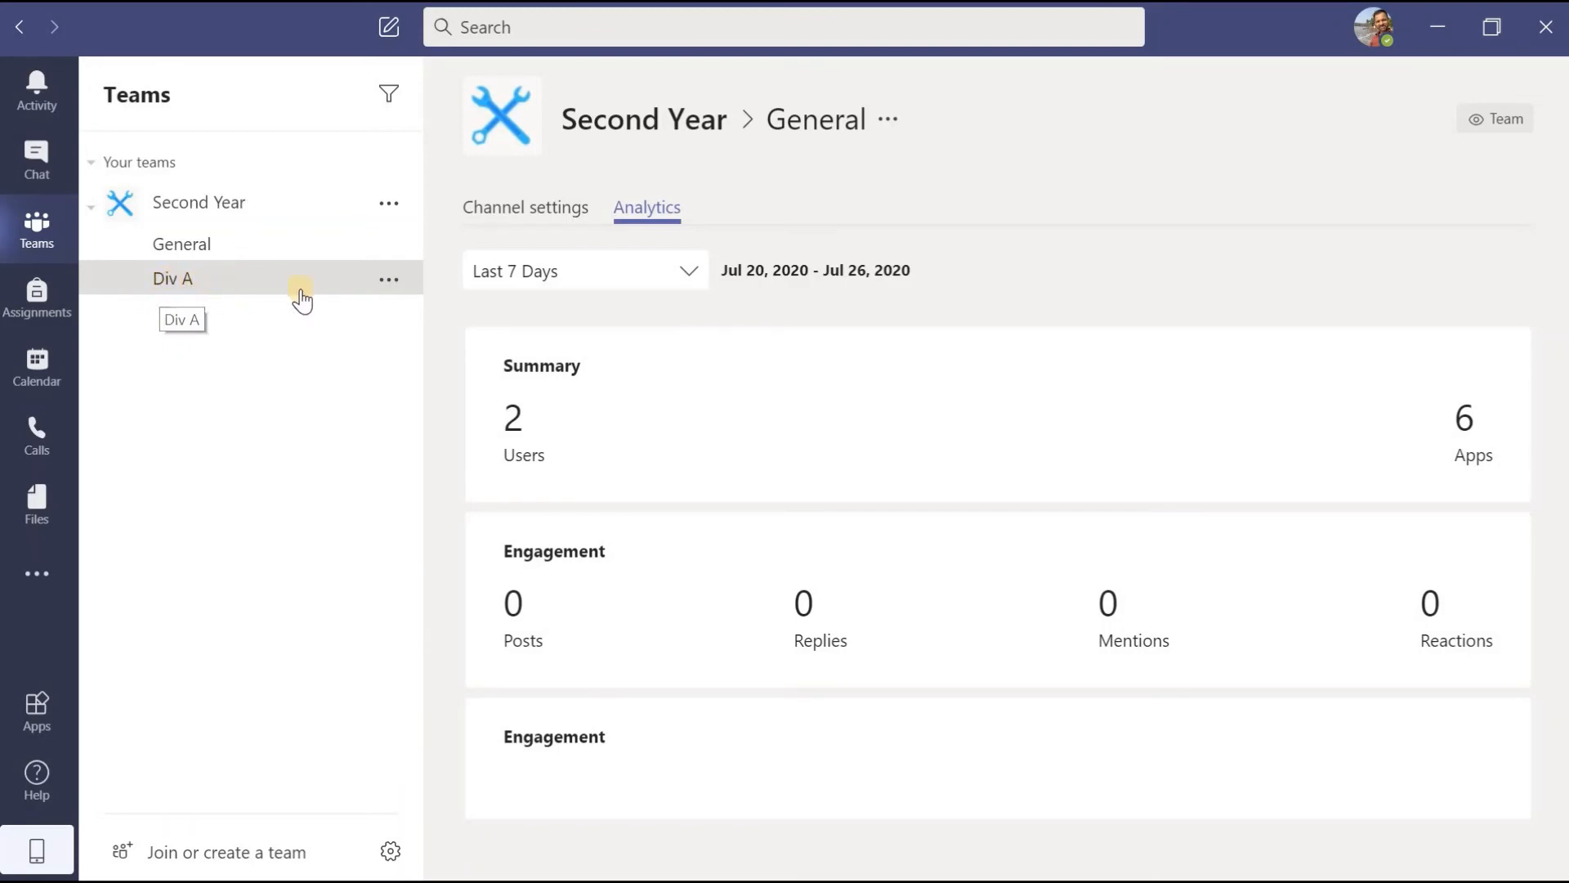
Step: Review the Div A channel's options, its moderation and new-post permissions, and its analytics
left_click(392, 282)
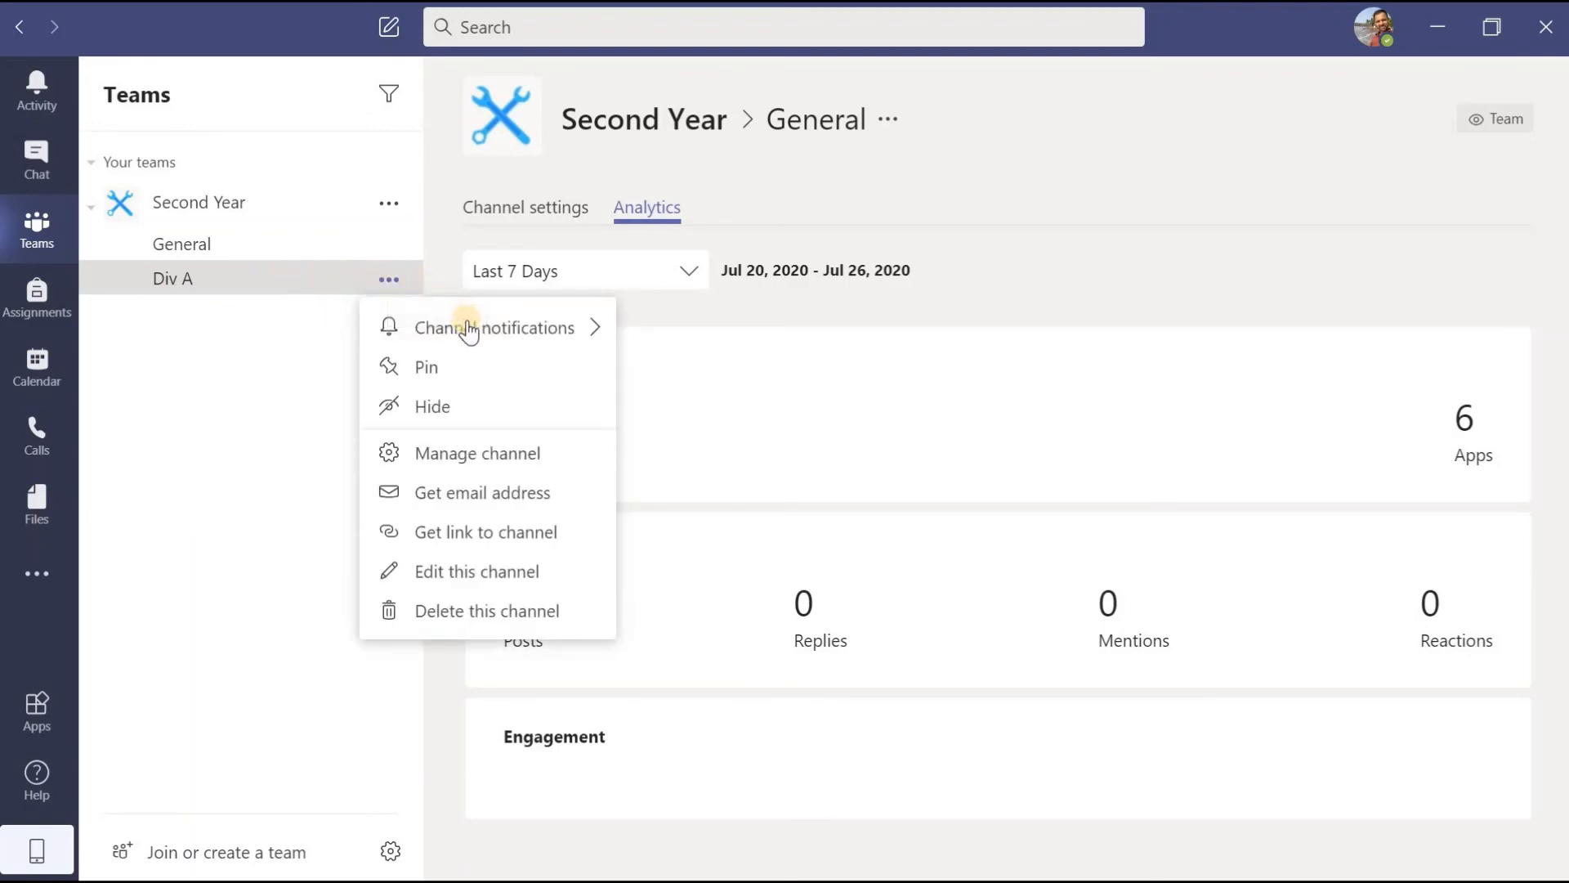
mouse_move(490, 328)
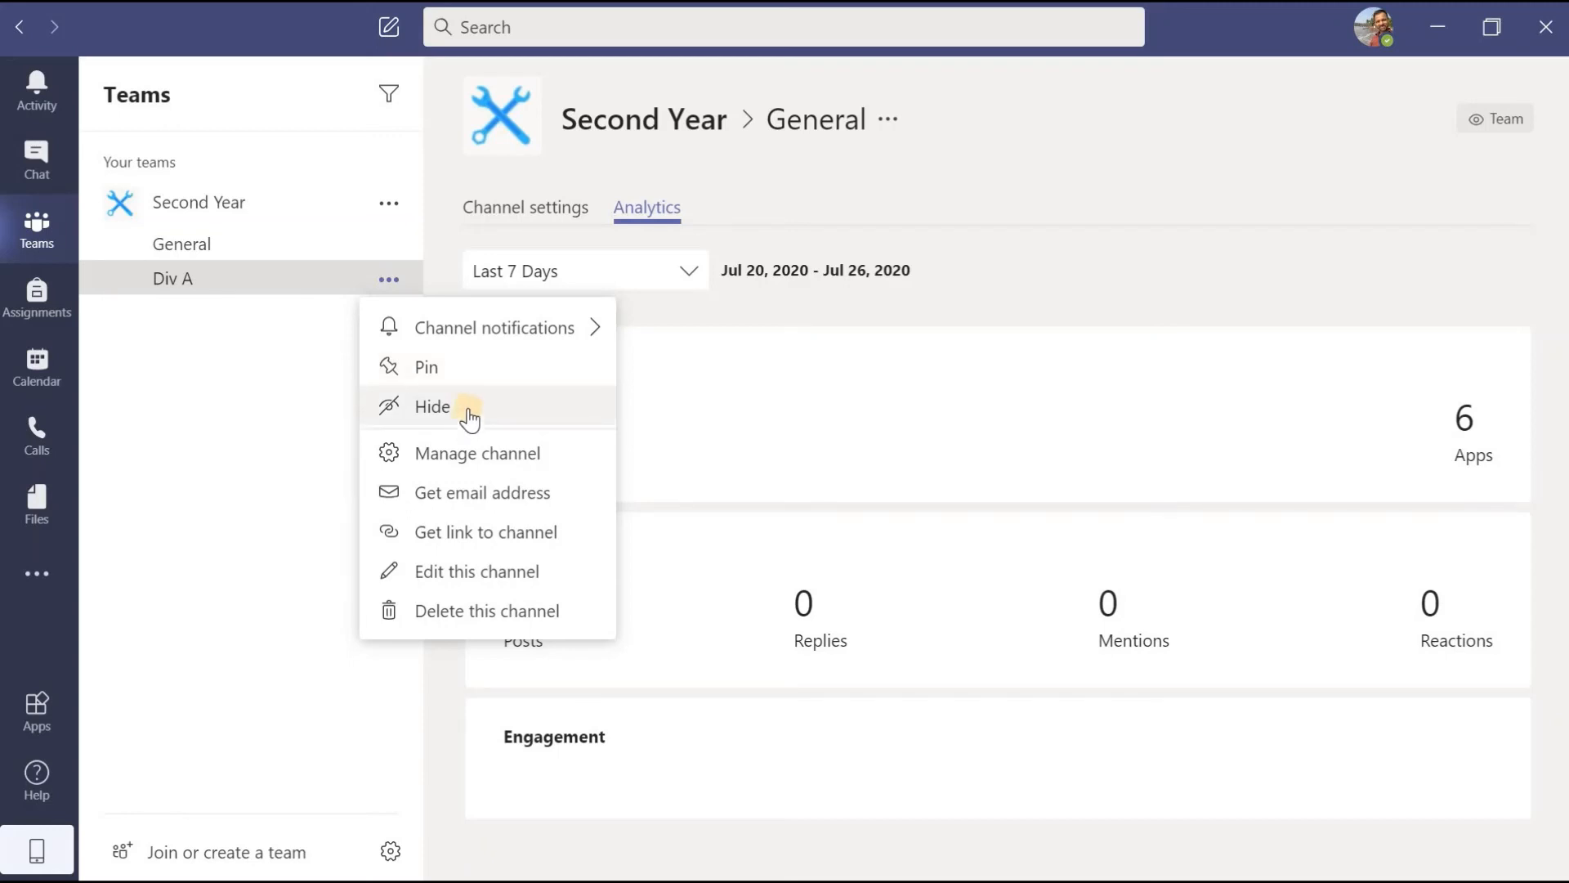
left_click(514, 472)
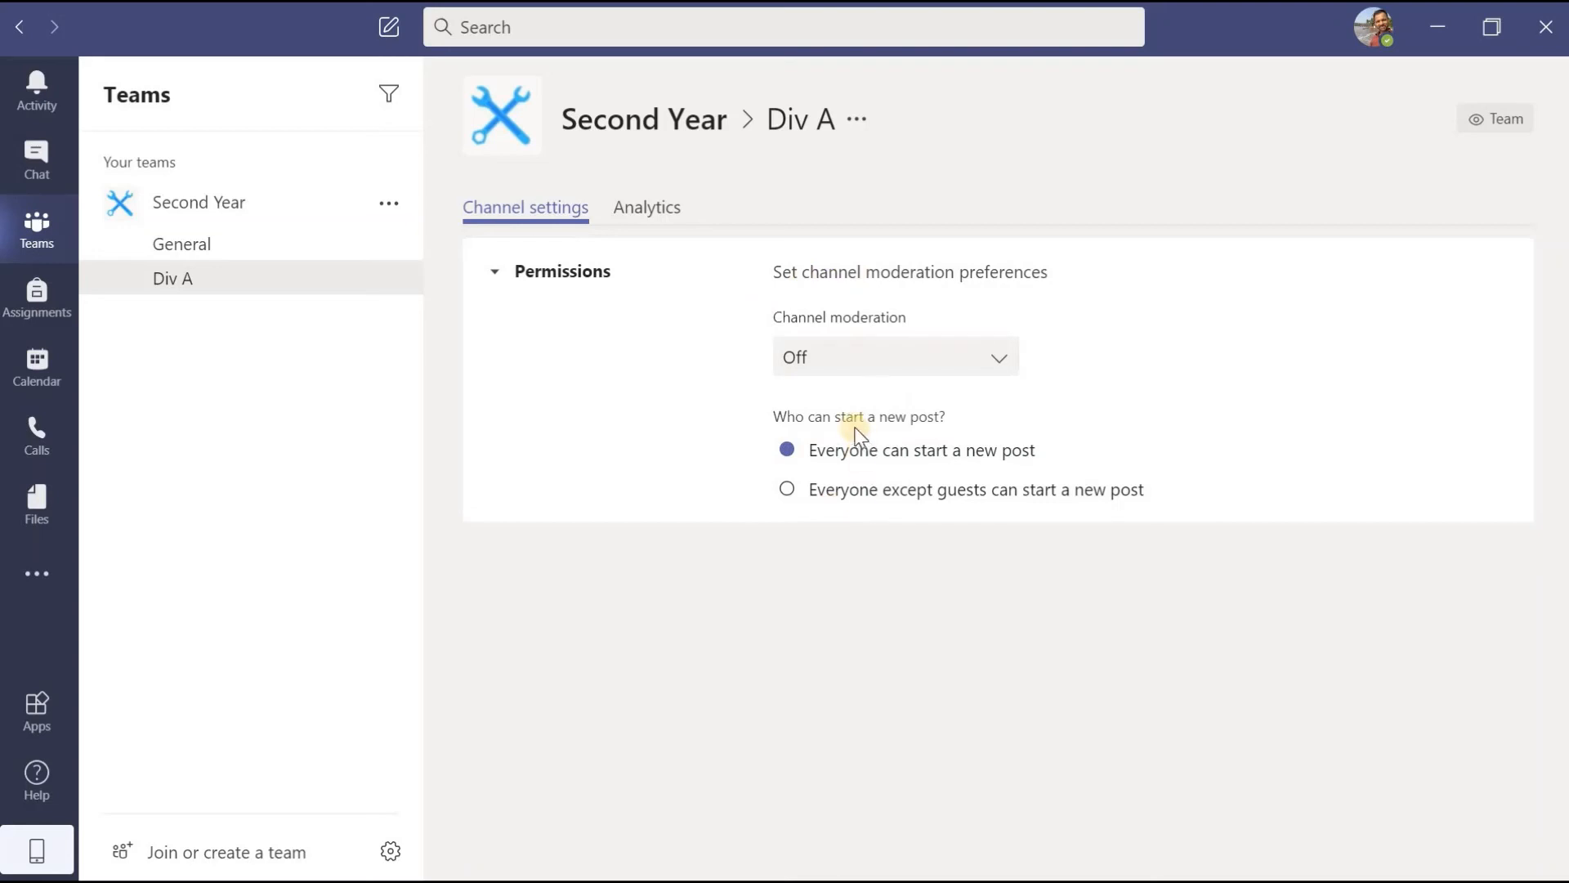
left_click(656, 215)
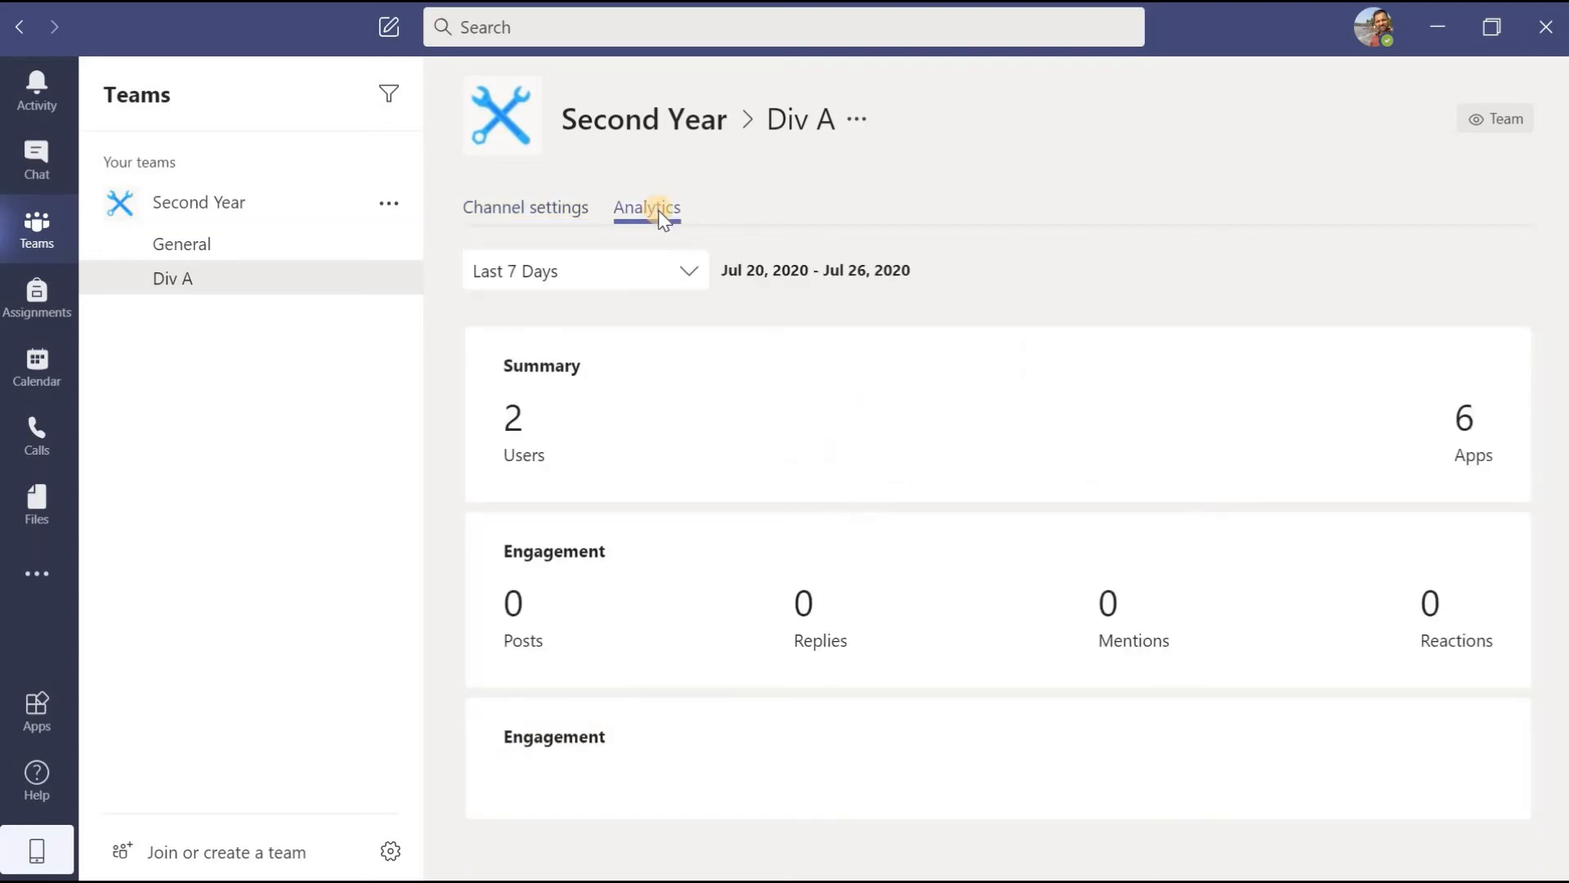
Step: Look at the name and description settings for editing the Div A channel, cancel without saving, and review the channel's remaining options
left_click(389, 281)
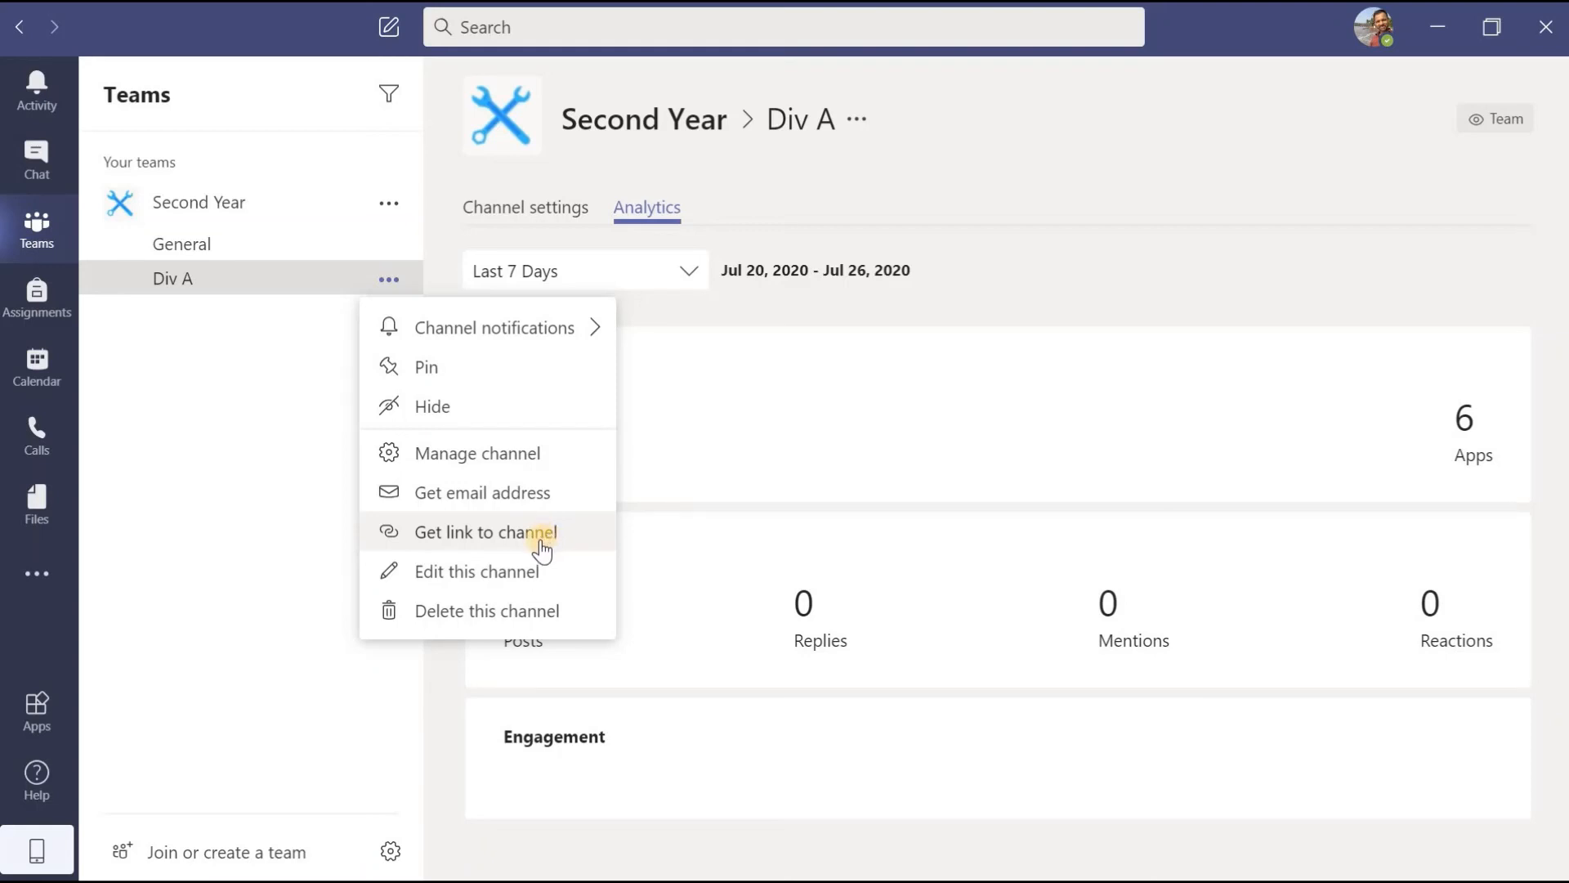
left_click(455, 577)
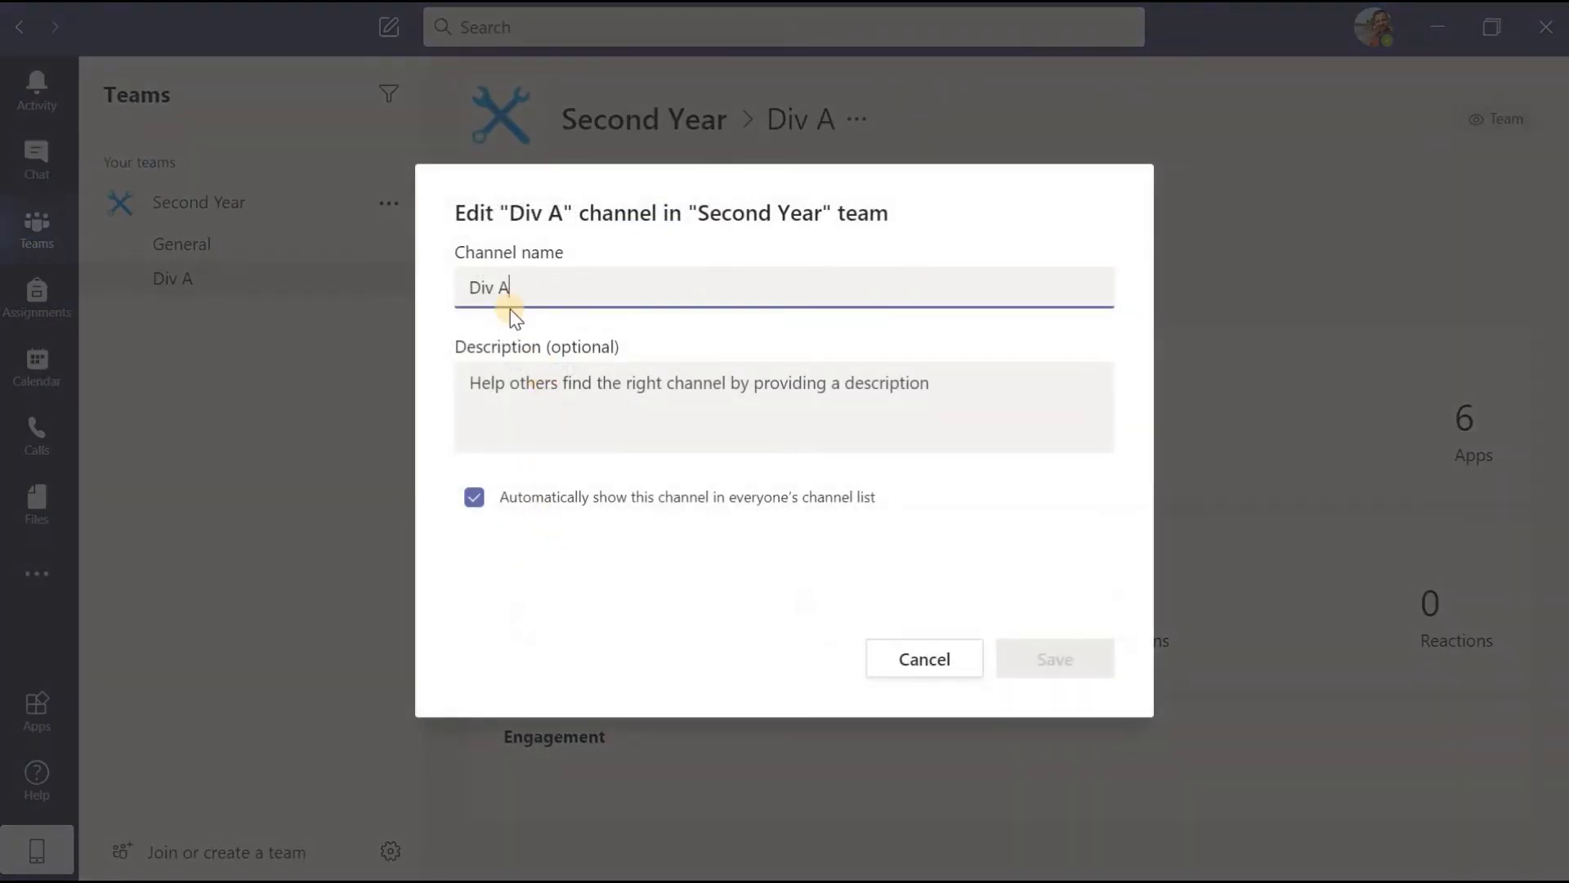
left_click_drag(467, 283, 552, 282)
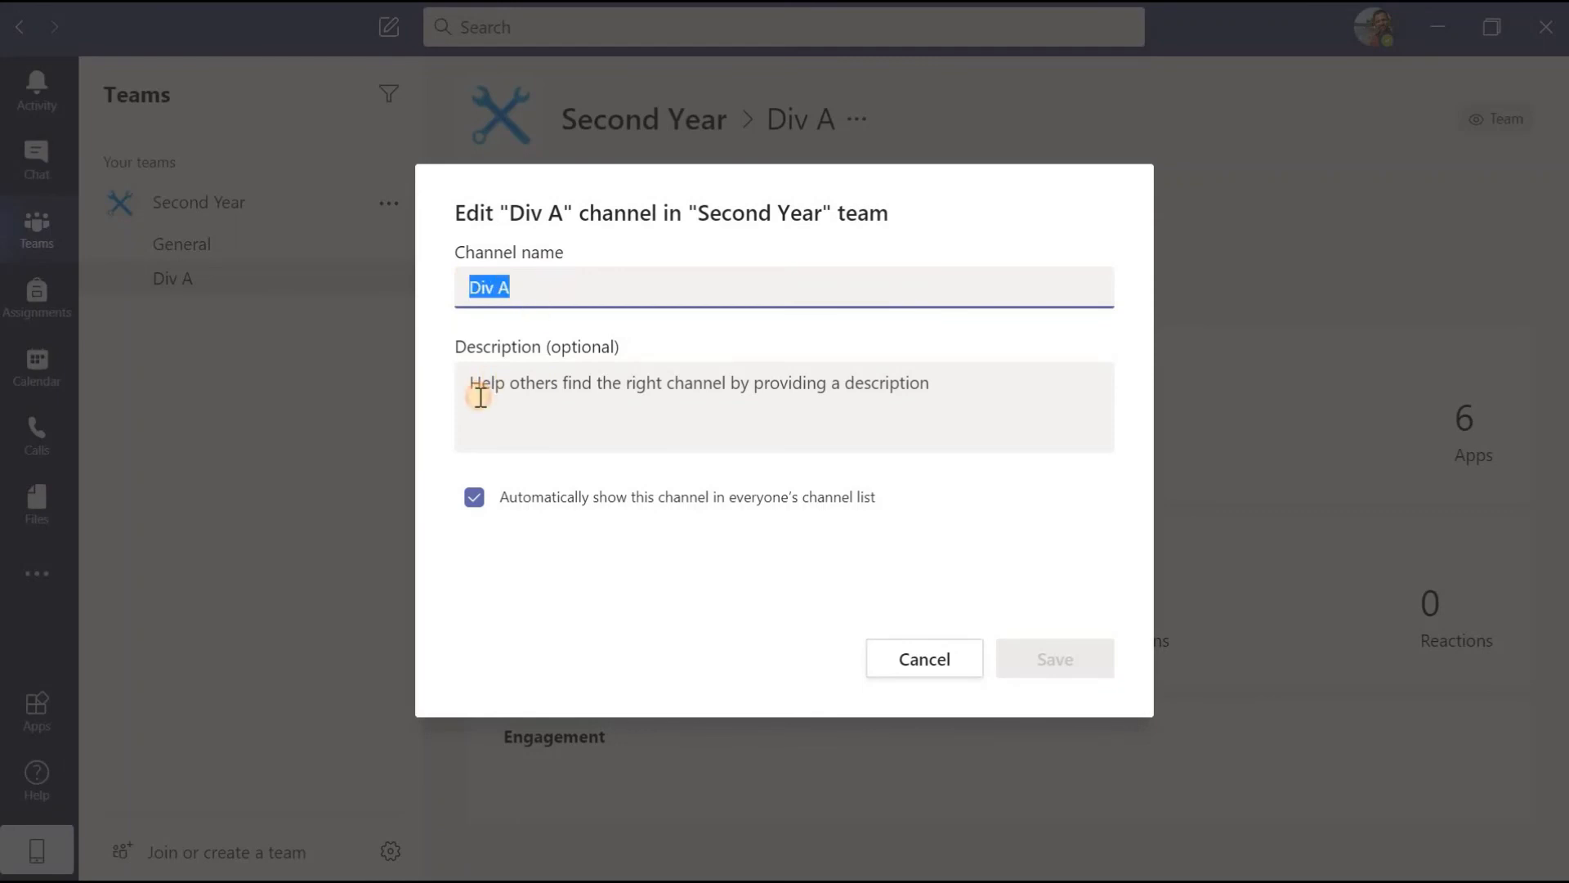
left_click(559, 391)
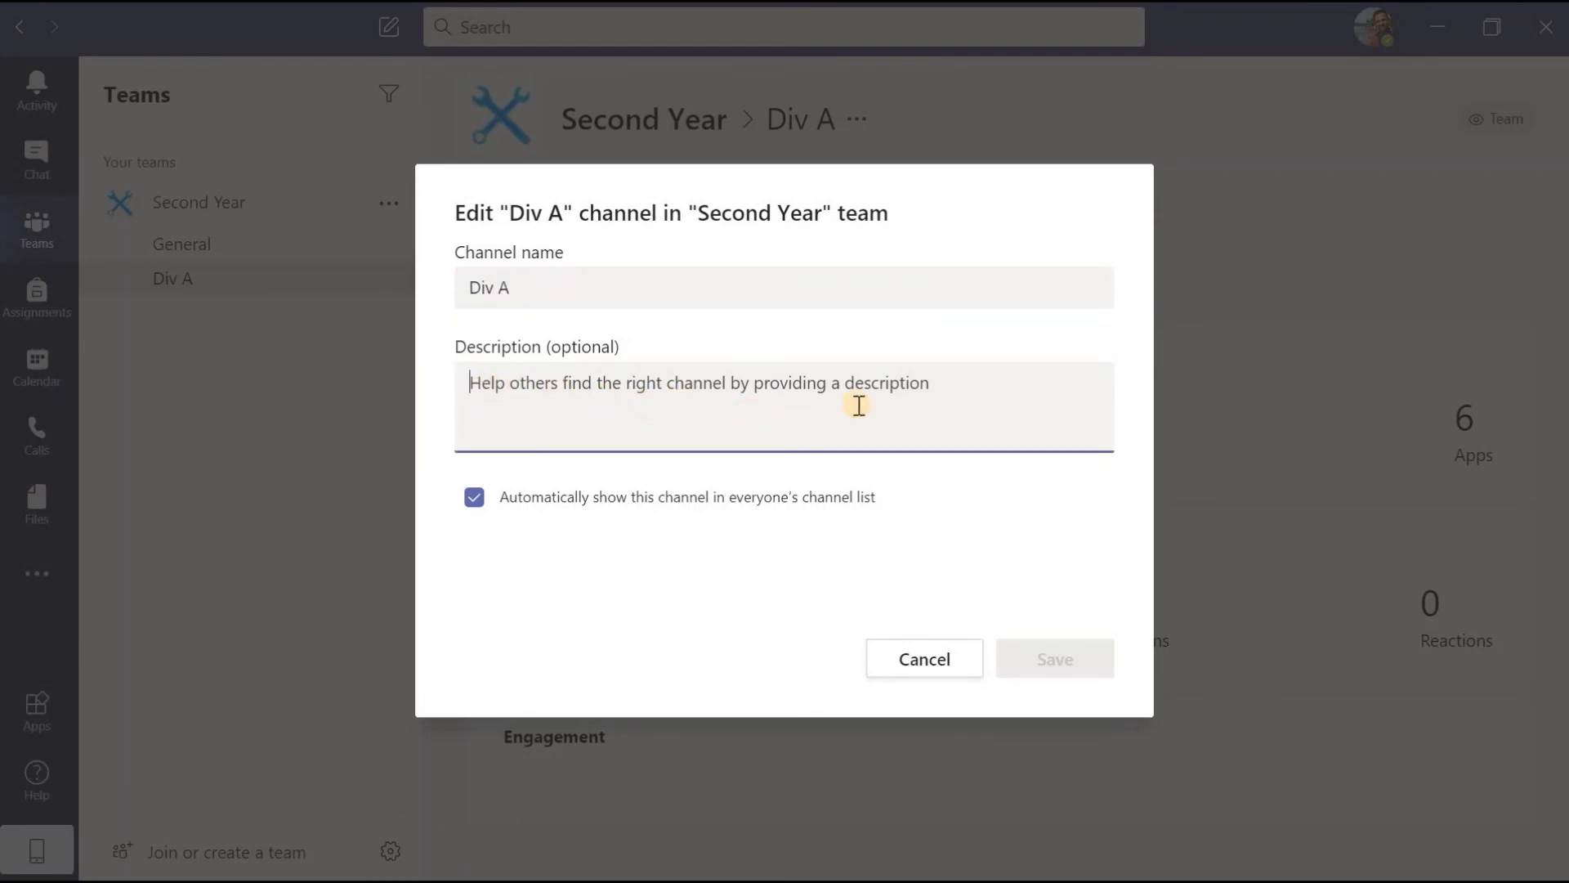
left_click(930, 659)
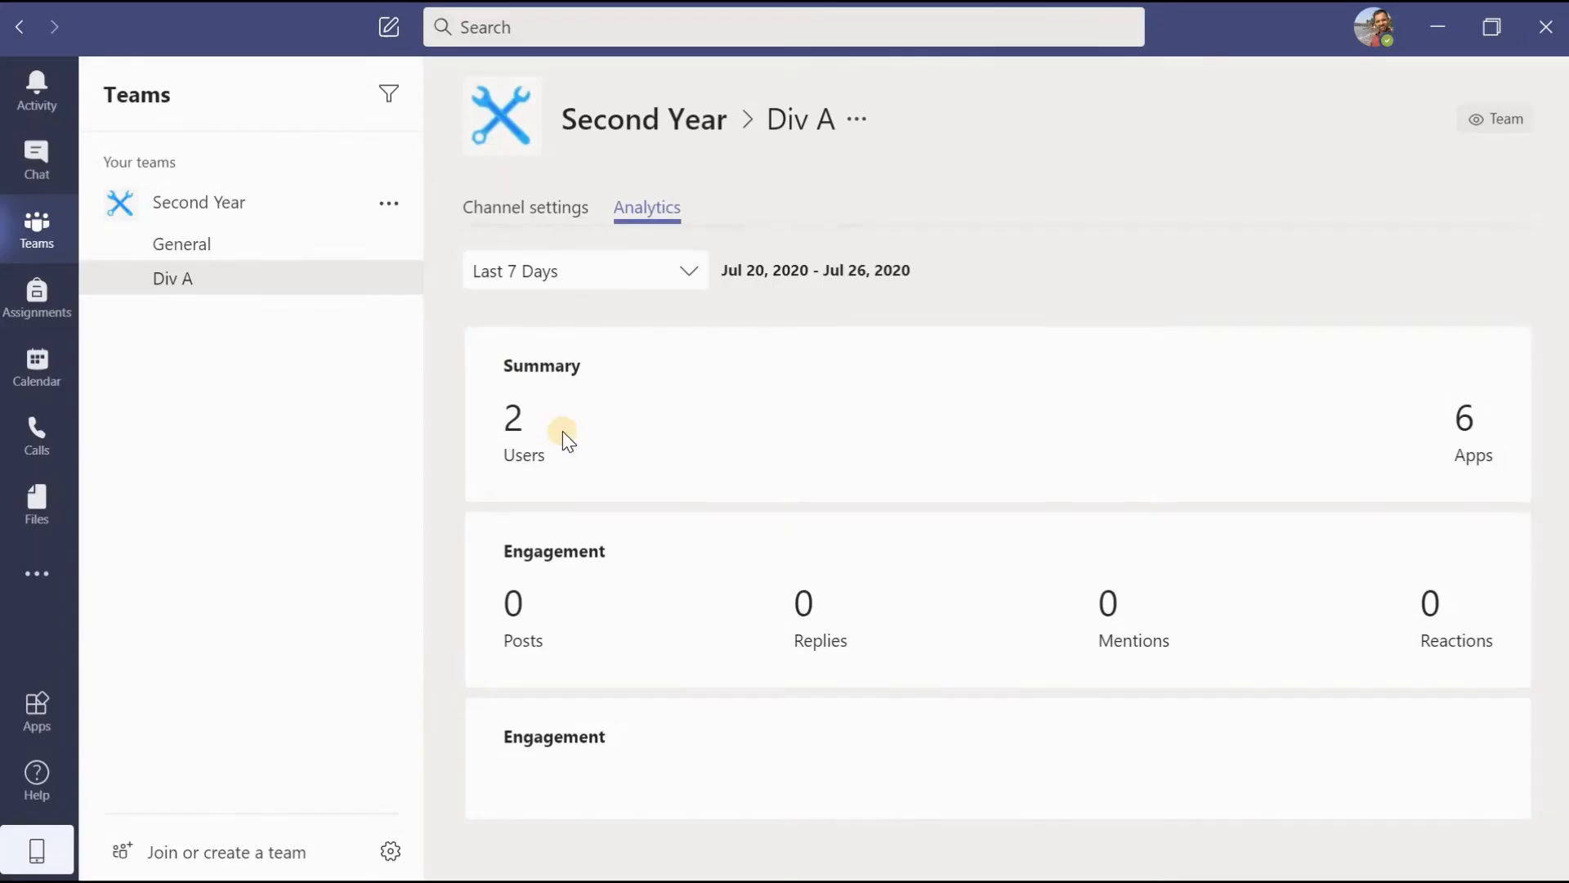
left_click(390, 280)
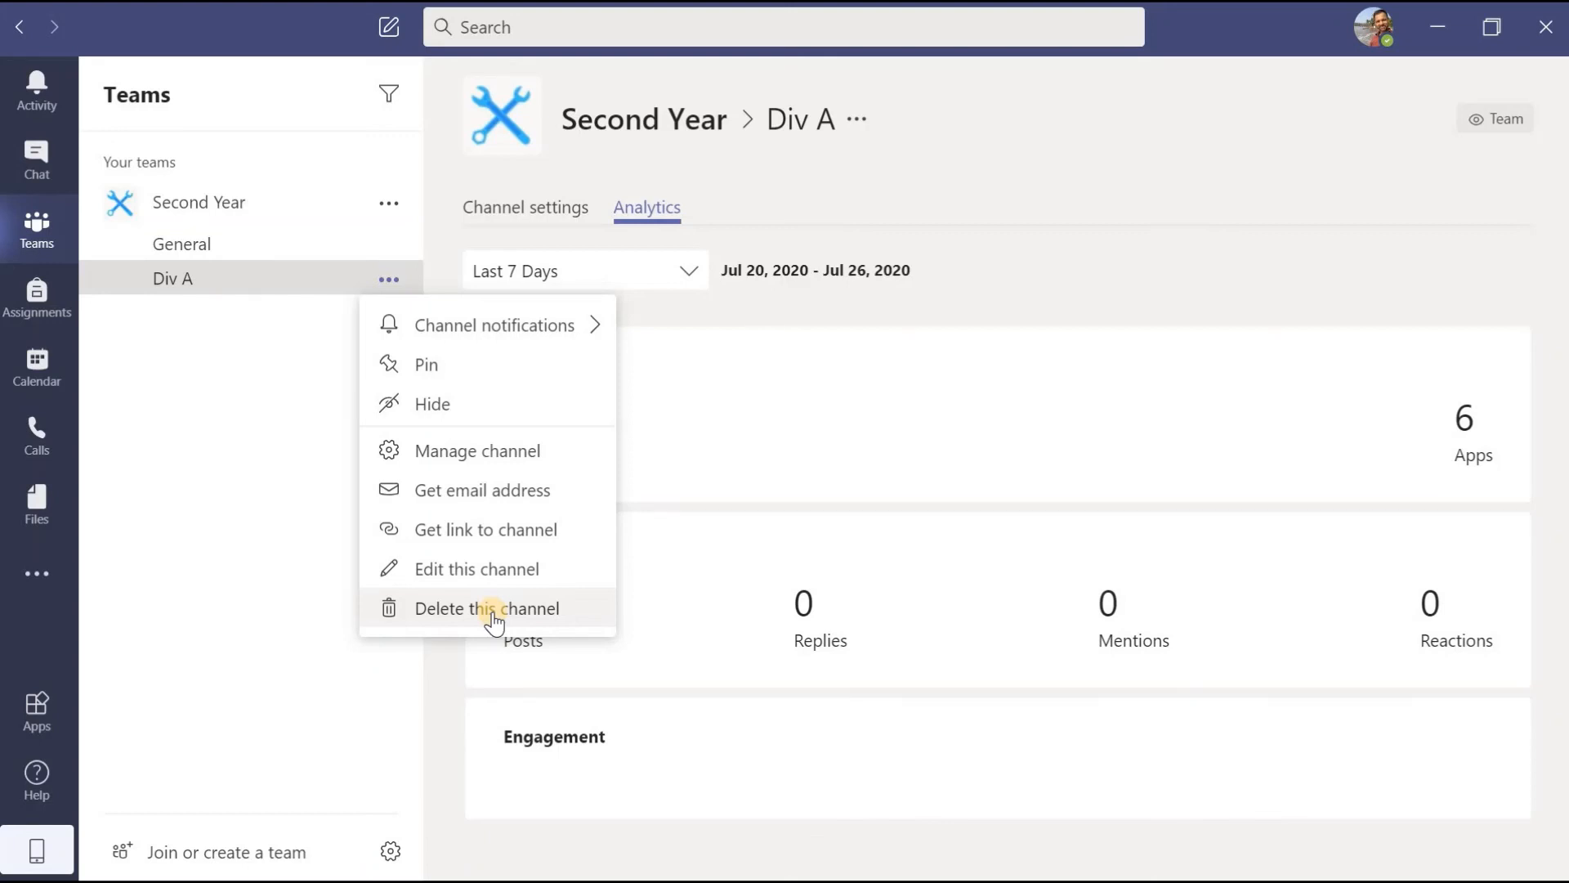
left_click(427, 716)
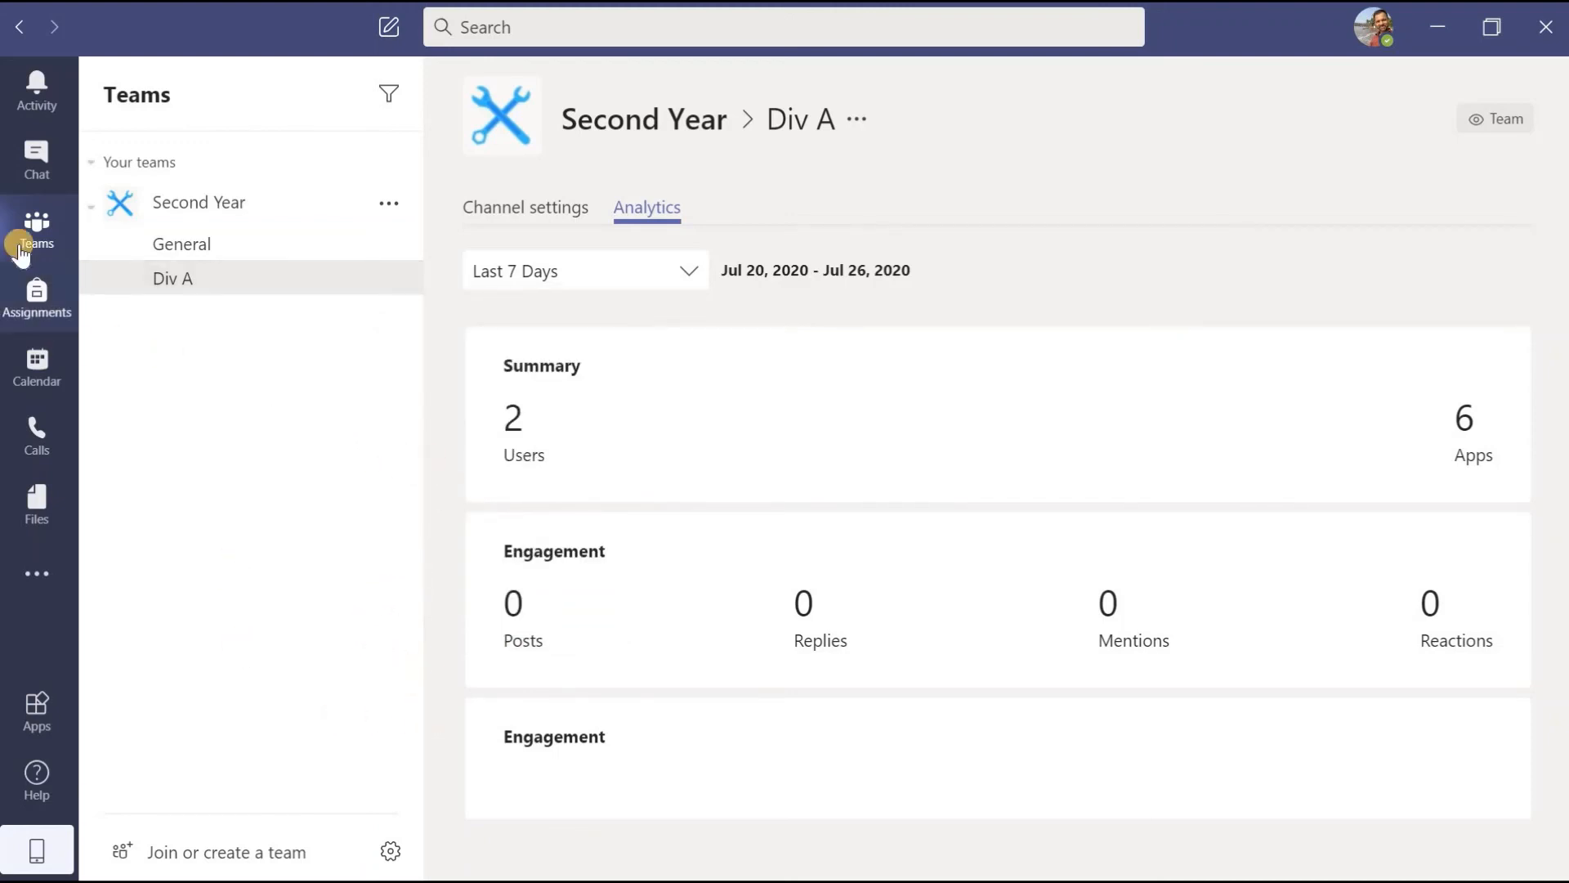
Step: Return to the Second Year team's channels and look over the General channel's posts and the apps available as tabs, without adding one
left_click(37, 232)
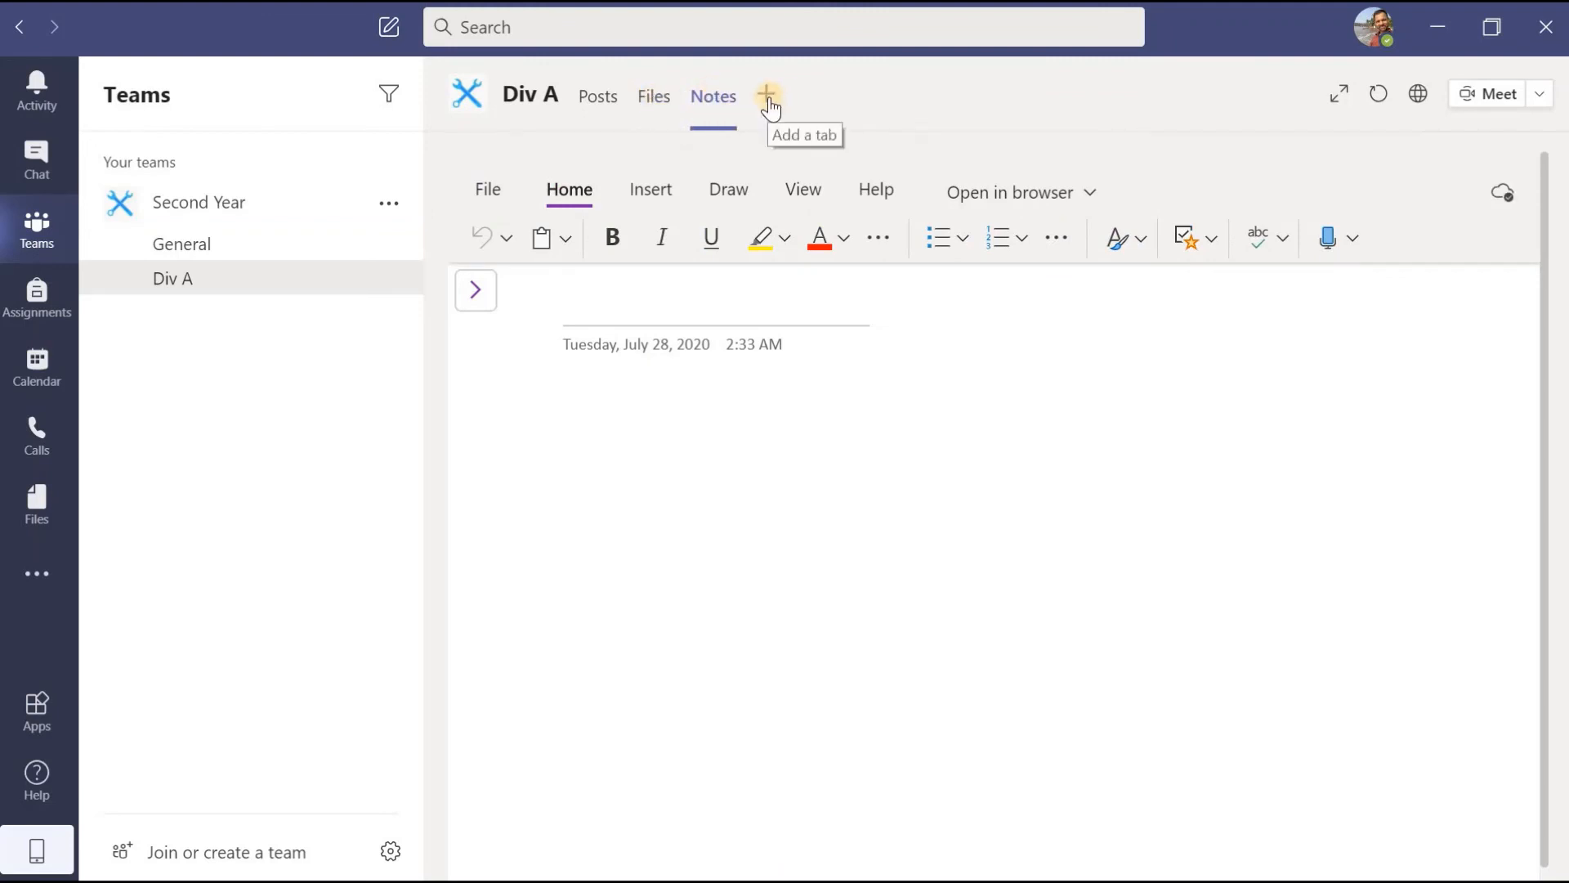
left_click(392, 207)
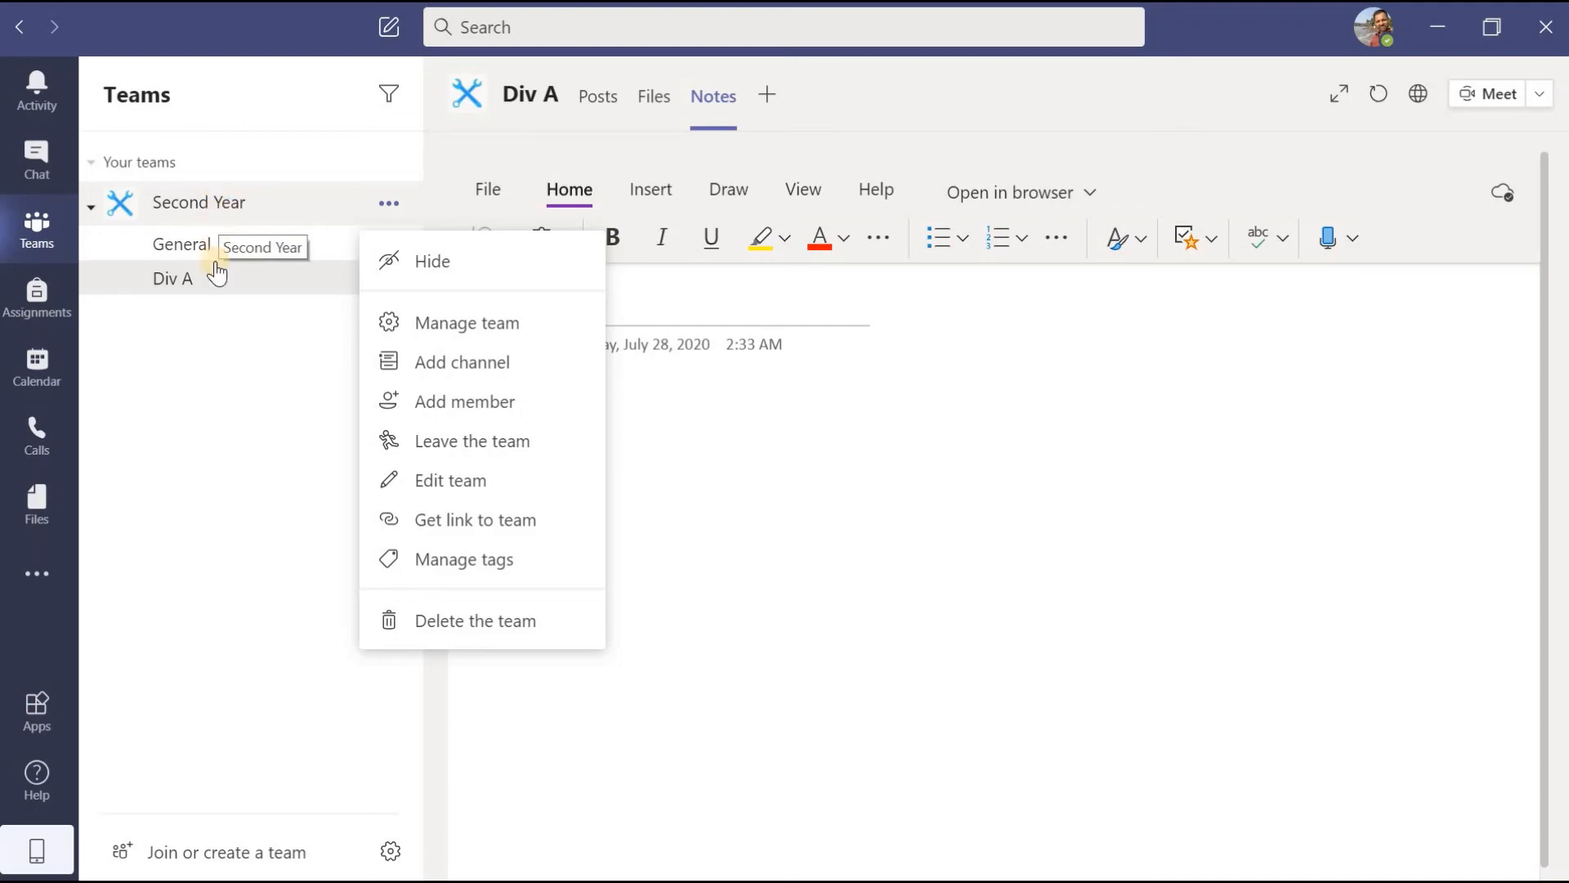
left_click(196, 358)
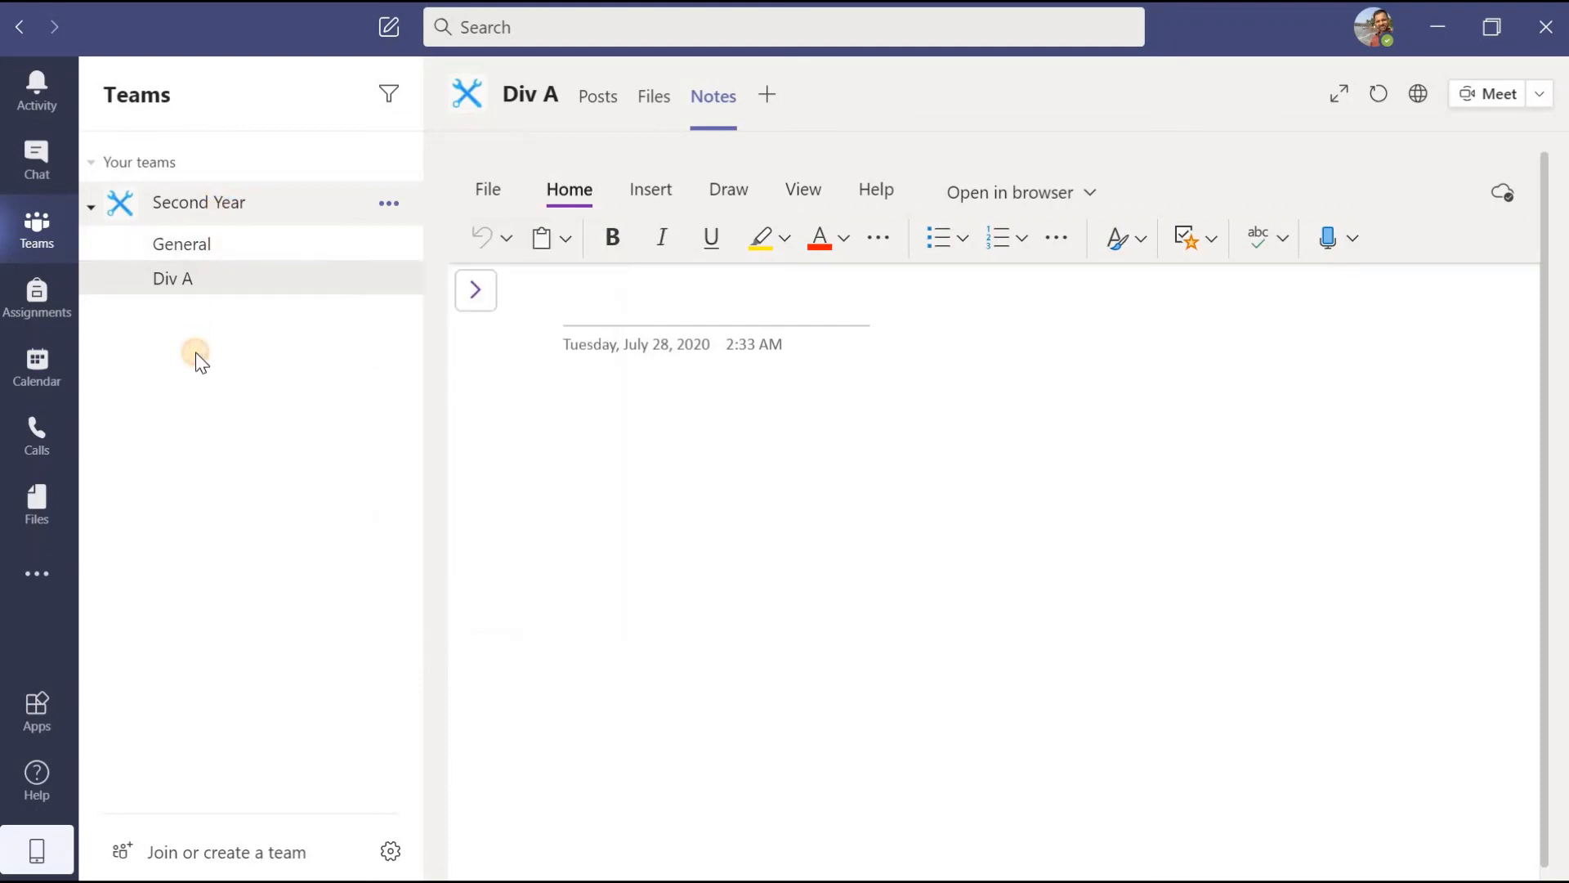
left_click(273, 256)
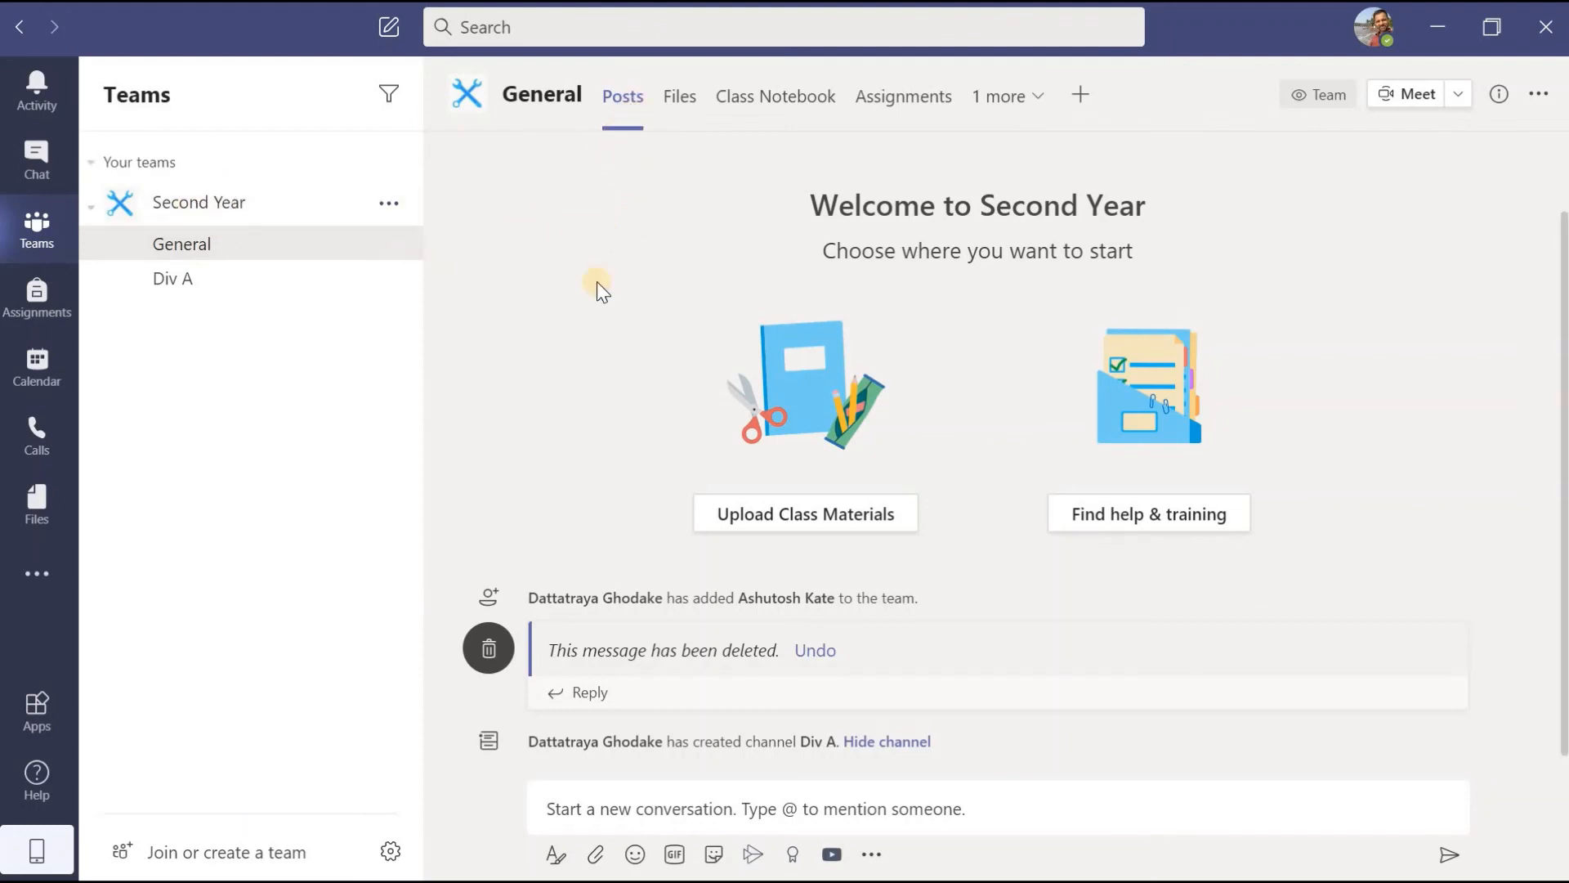
left_click(584, 803)
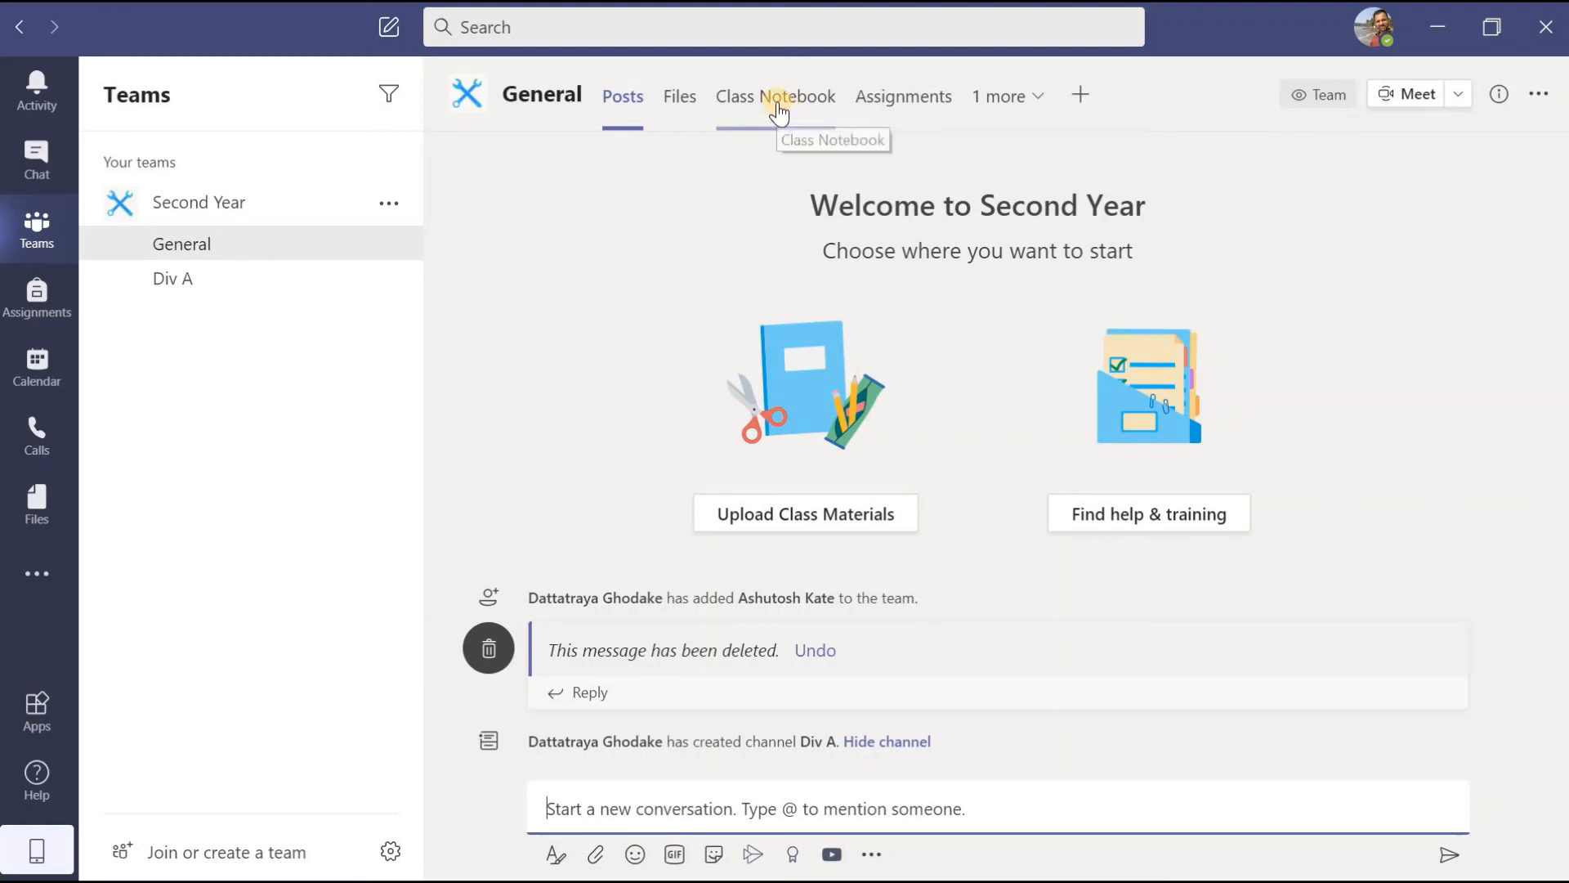
left_click(1085, 113)
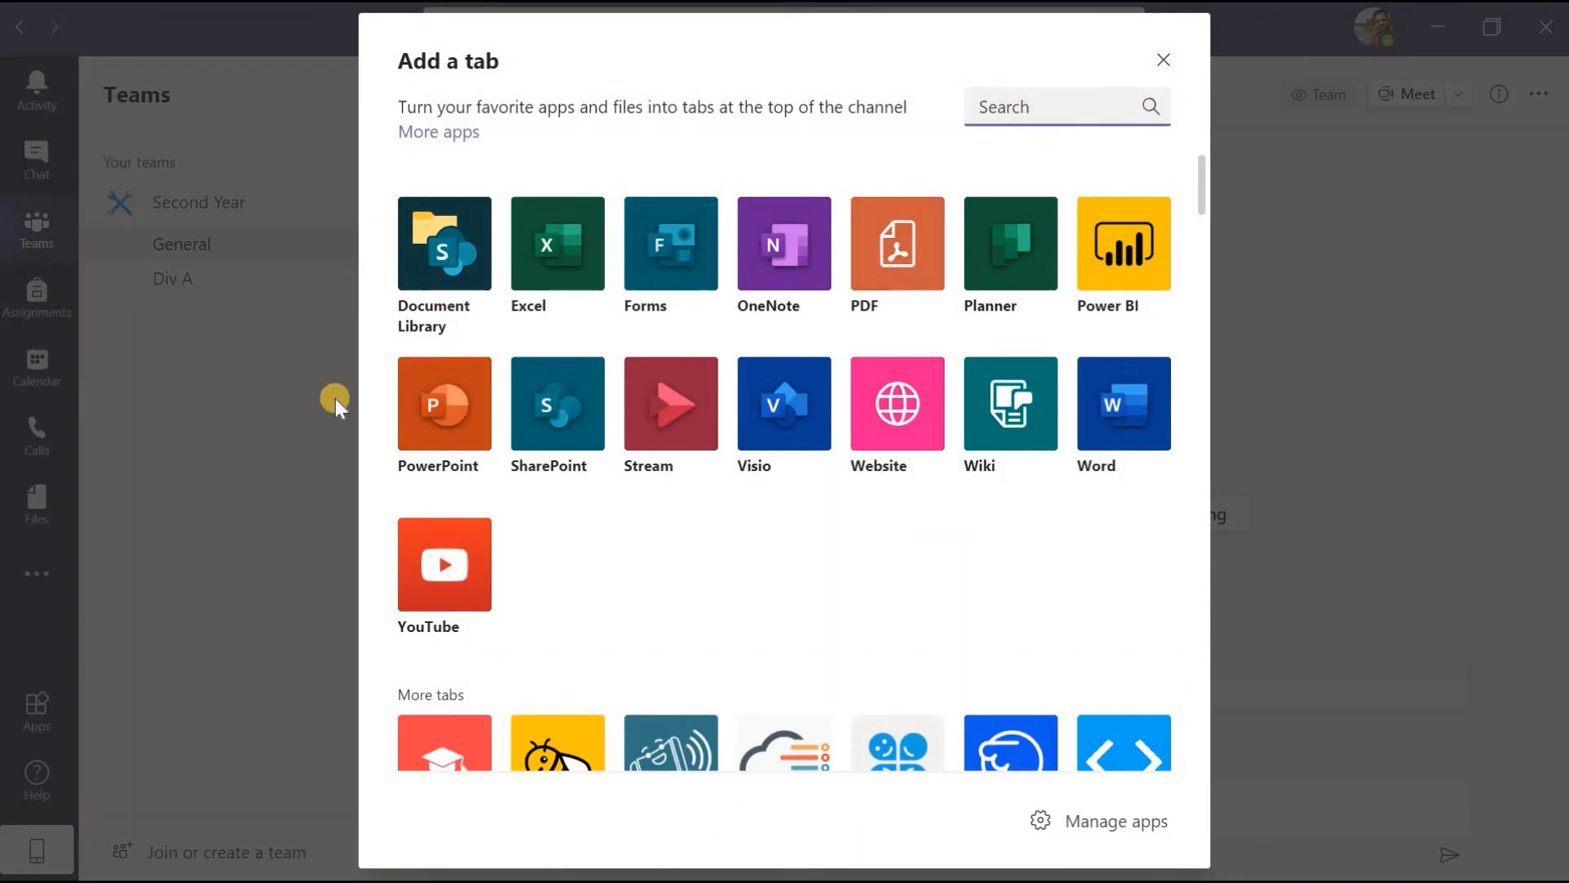
left_click(1168, 61)
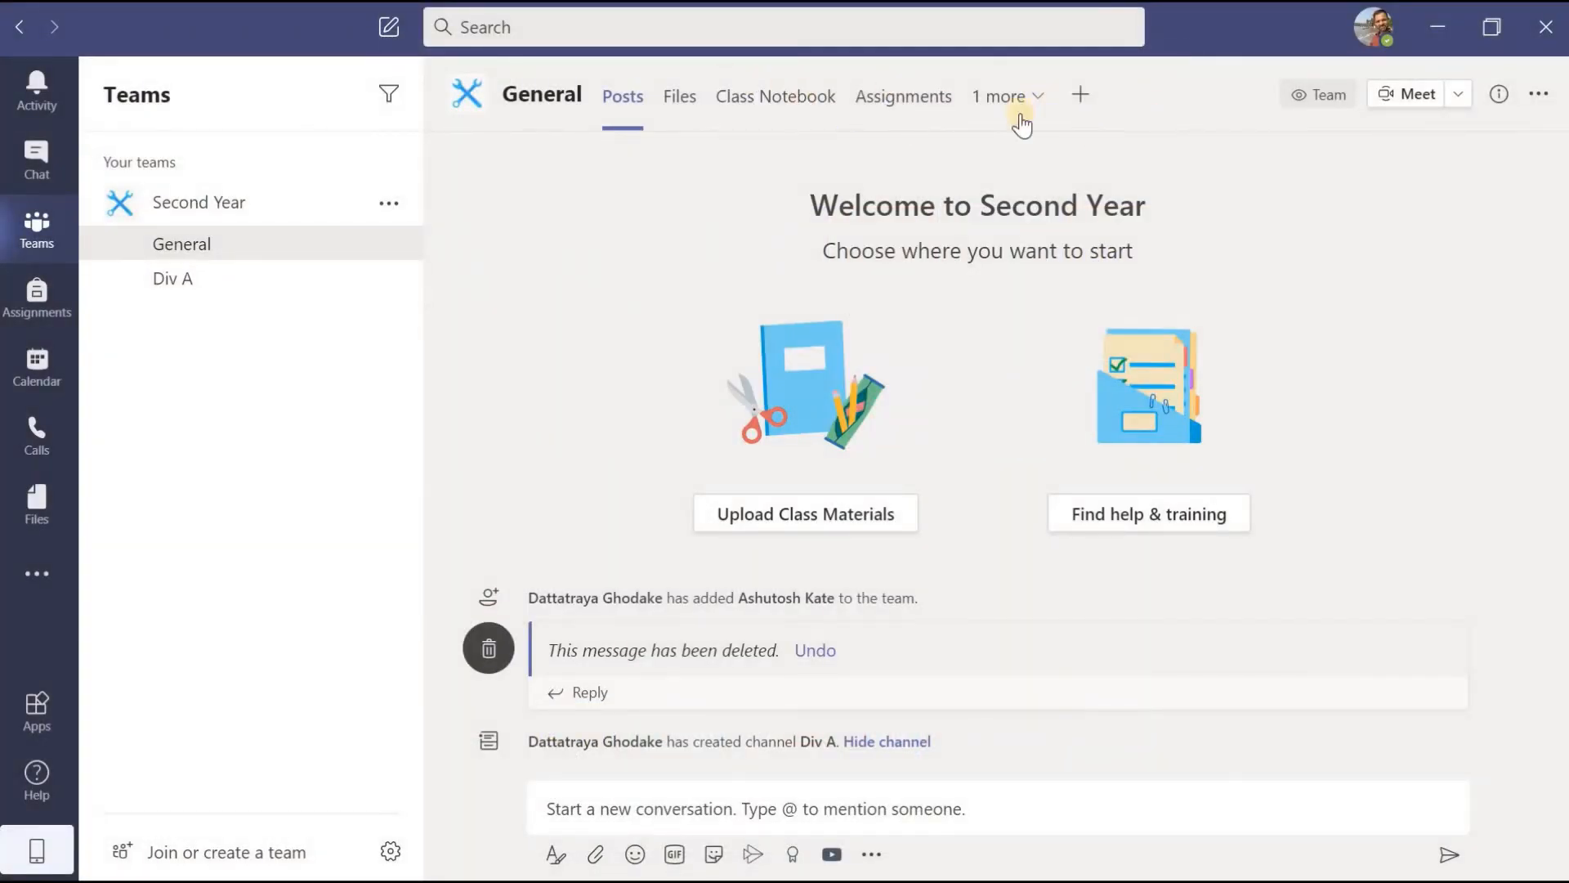
Step: Discard the unsent draft conversation with the YouTube video in the Div A channel's posts
left_click(218, 288)
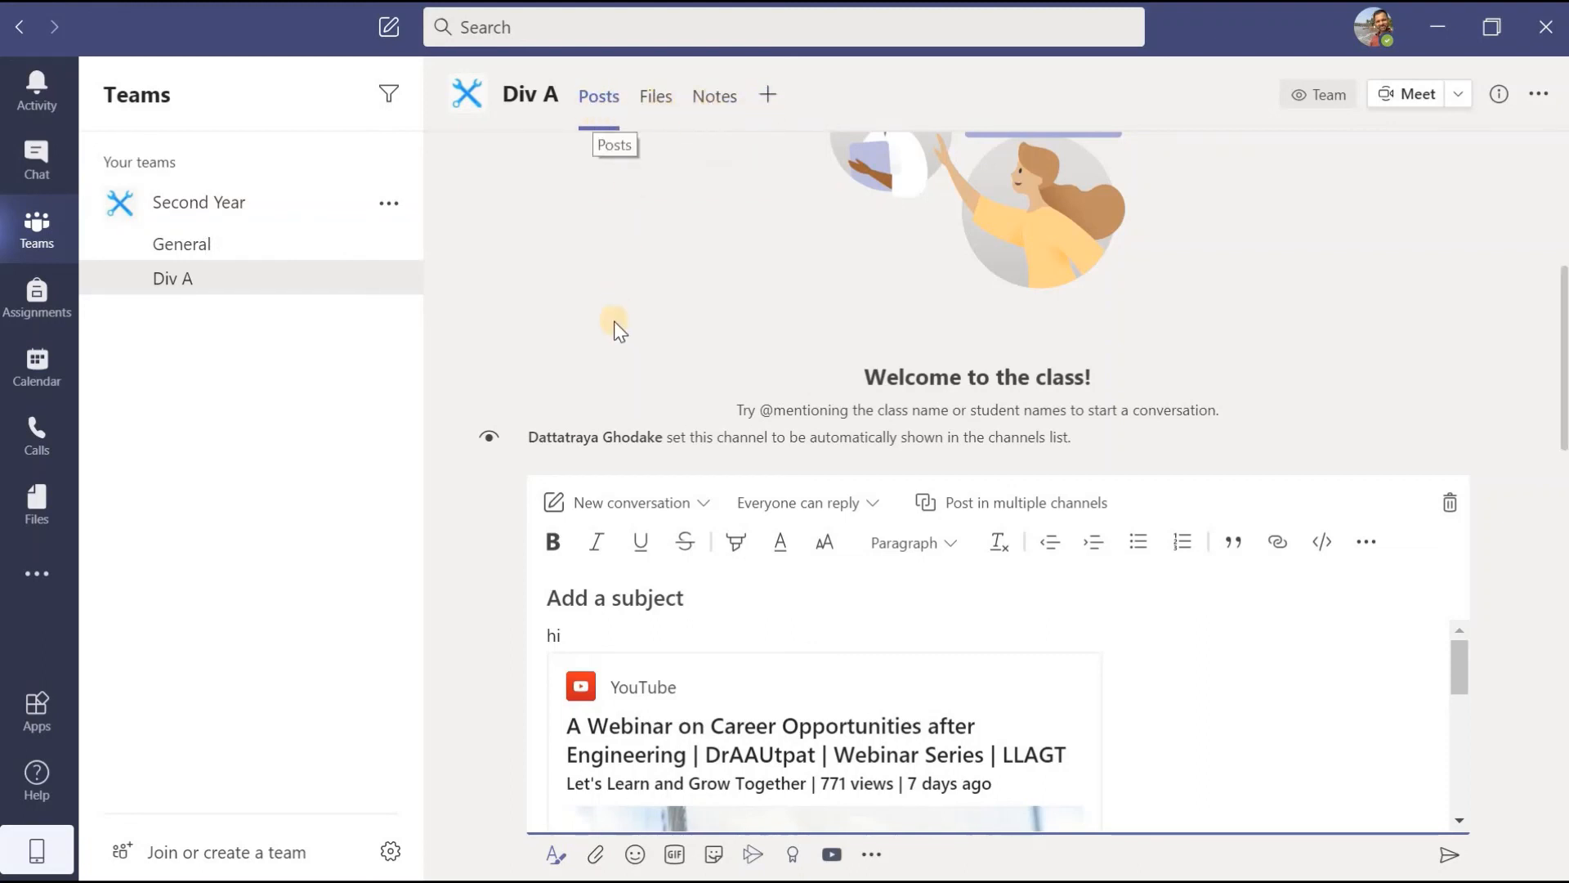
left_click(1450, 505)
left_click(1105, 472)
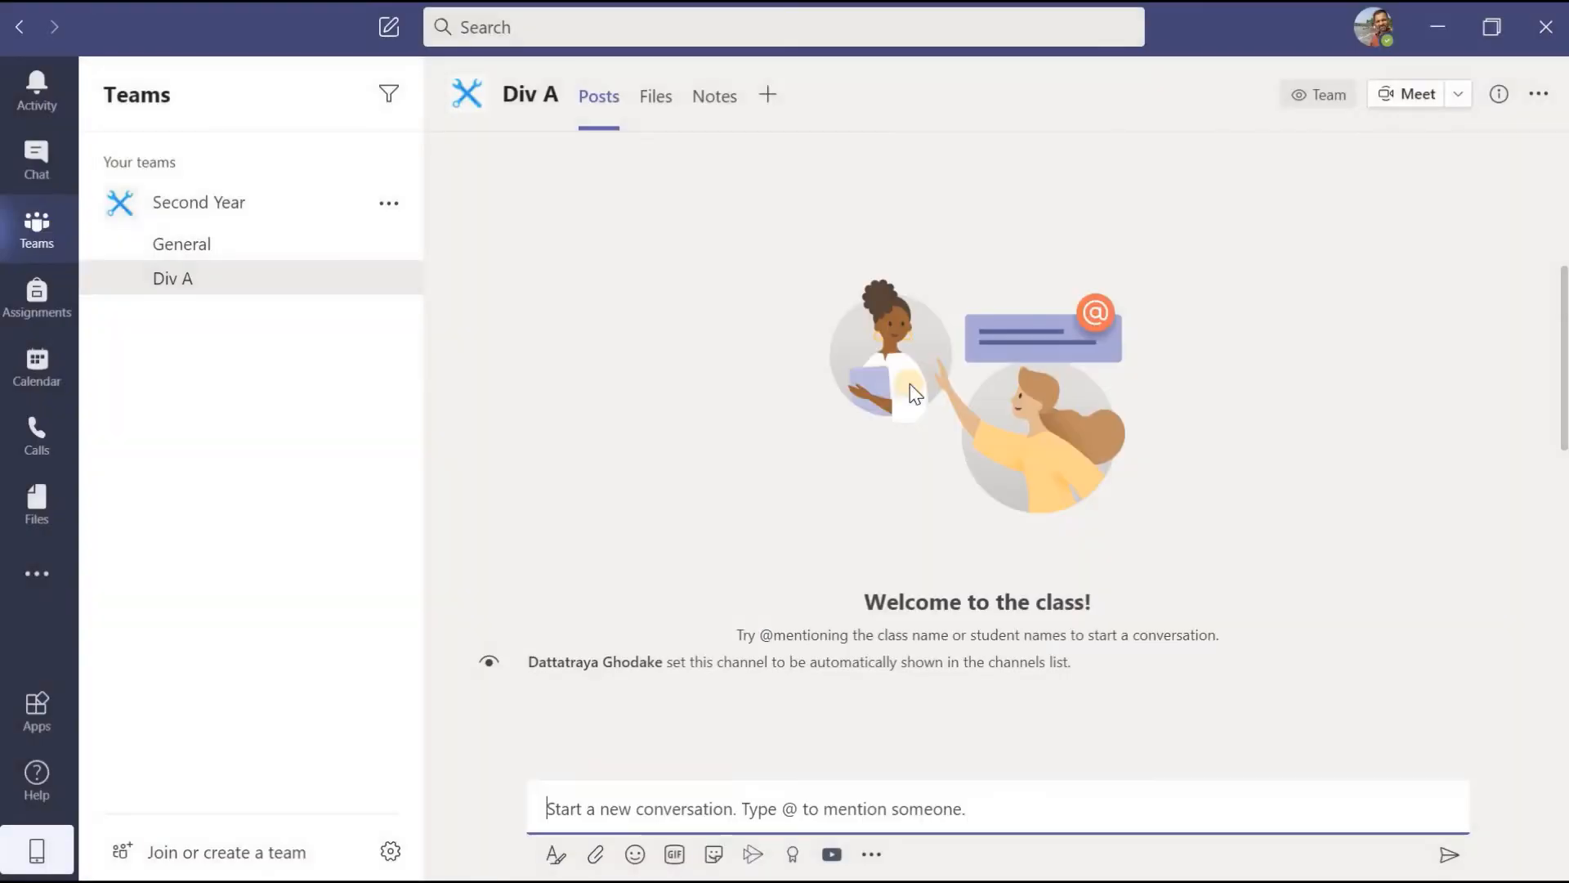
left_click(656, 808)
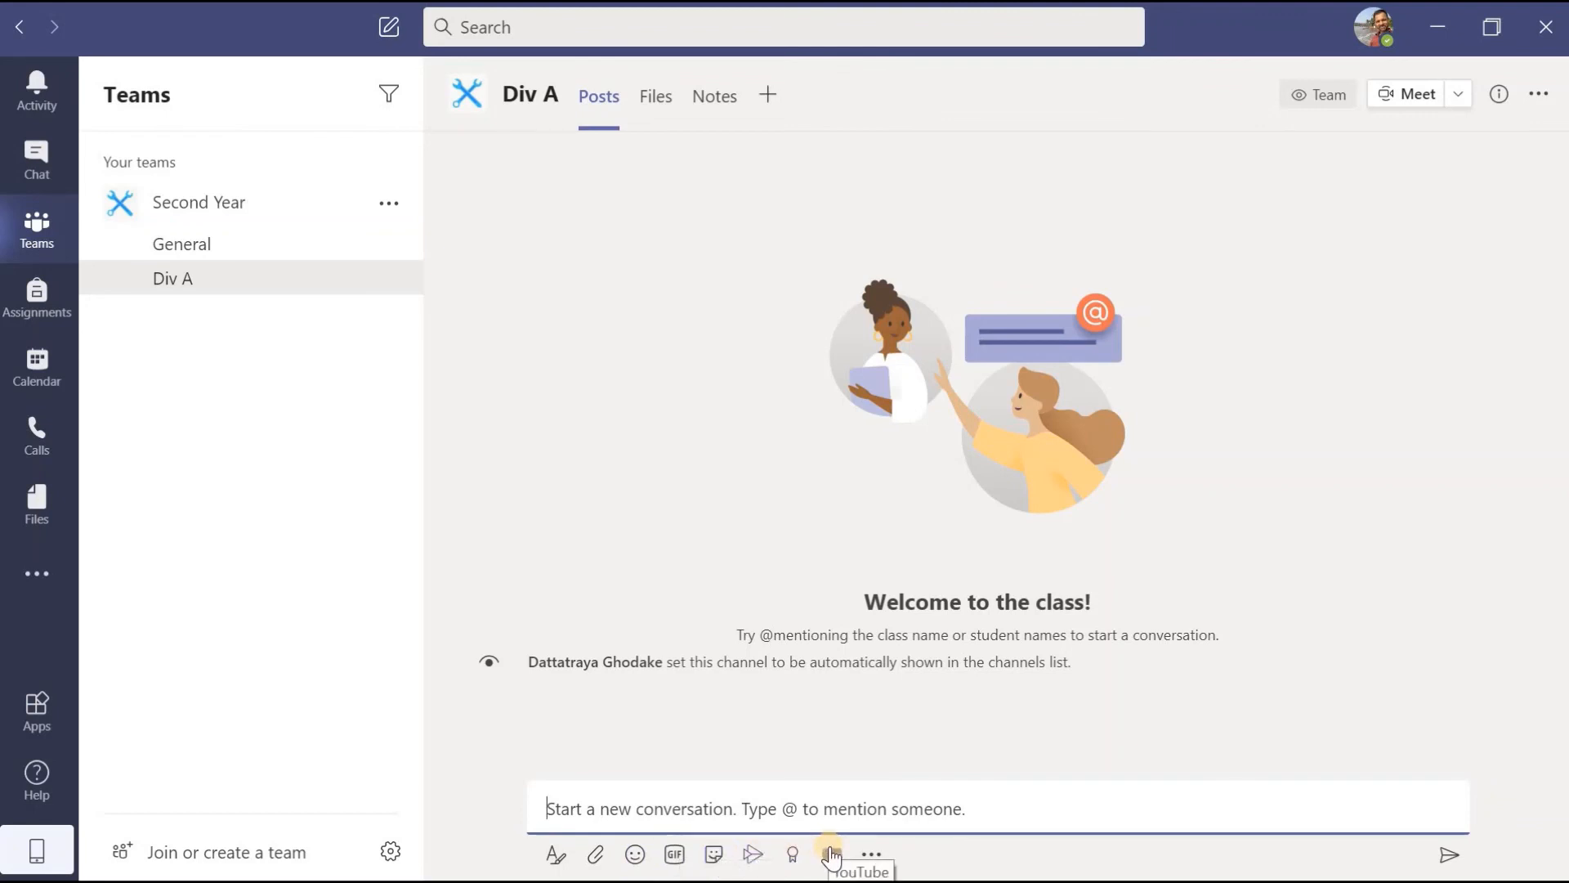
Step: Look at the Div A channel's files area and the Second Year team's options, and return to the General channel
left_click(659, 106)
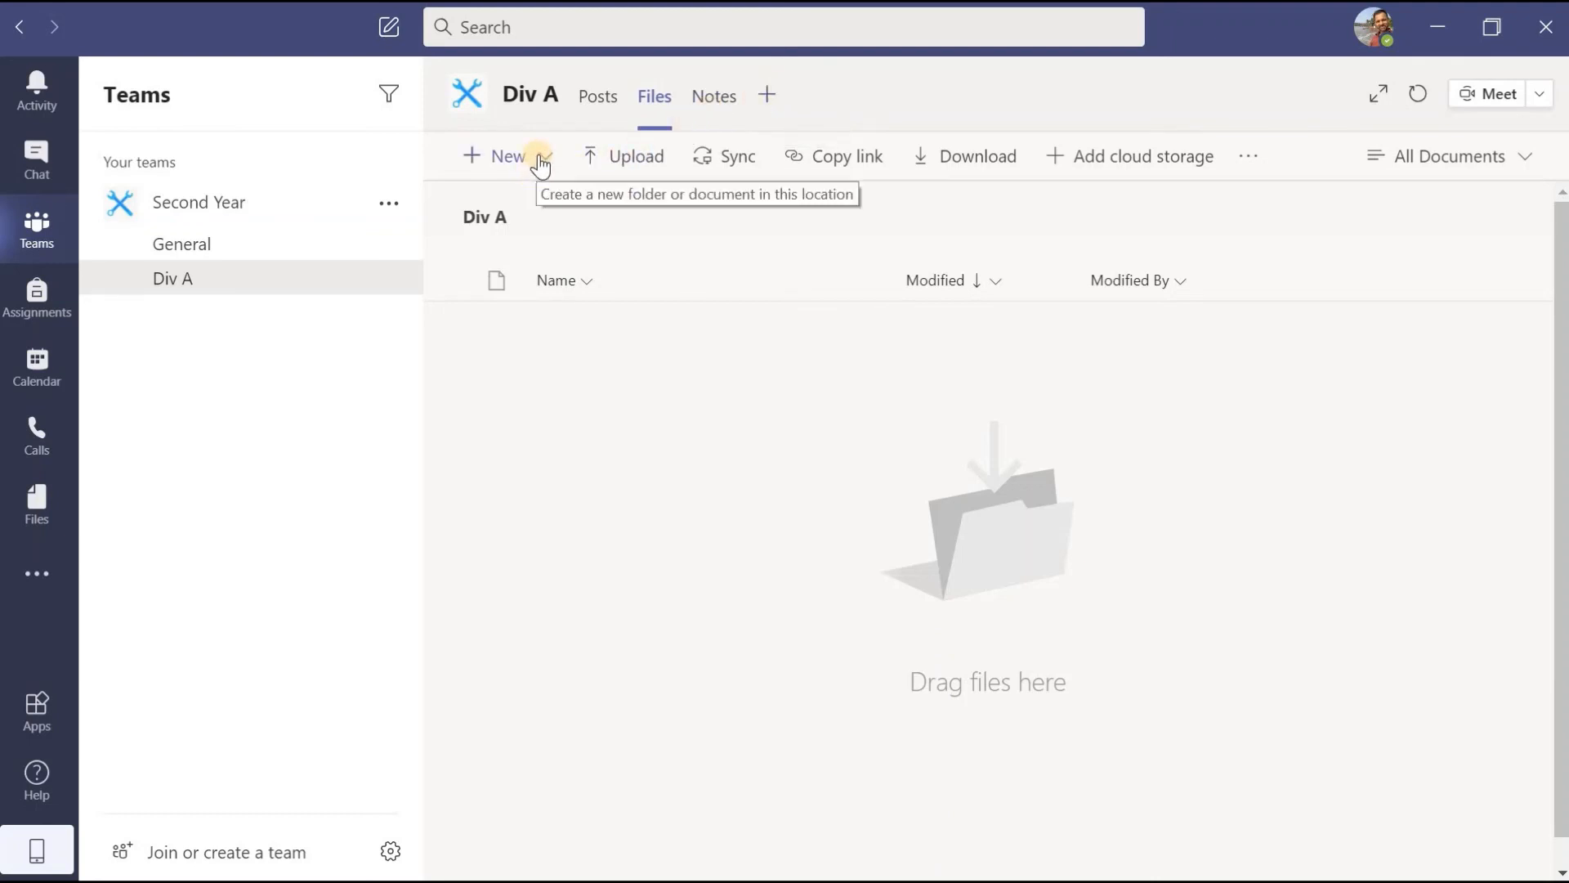
left_click(391, 208)
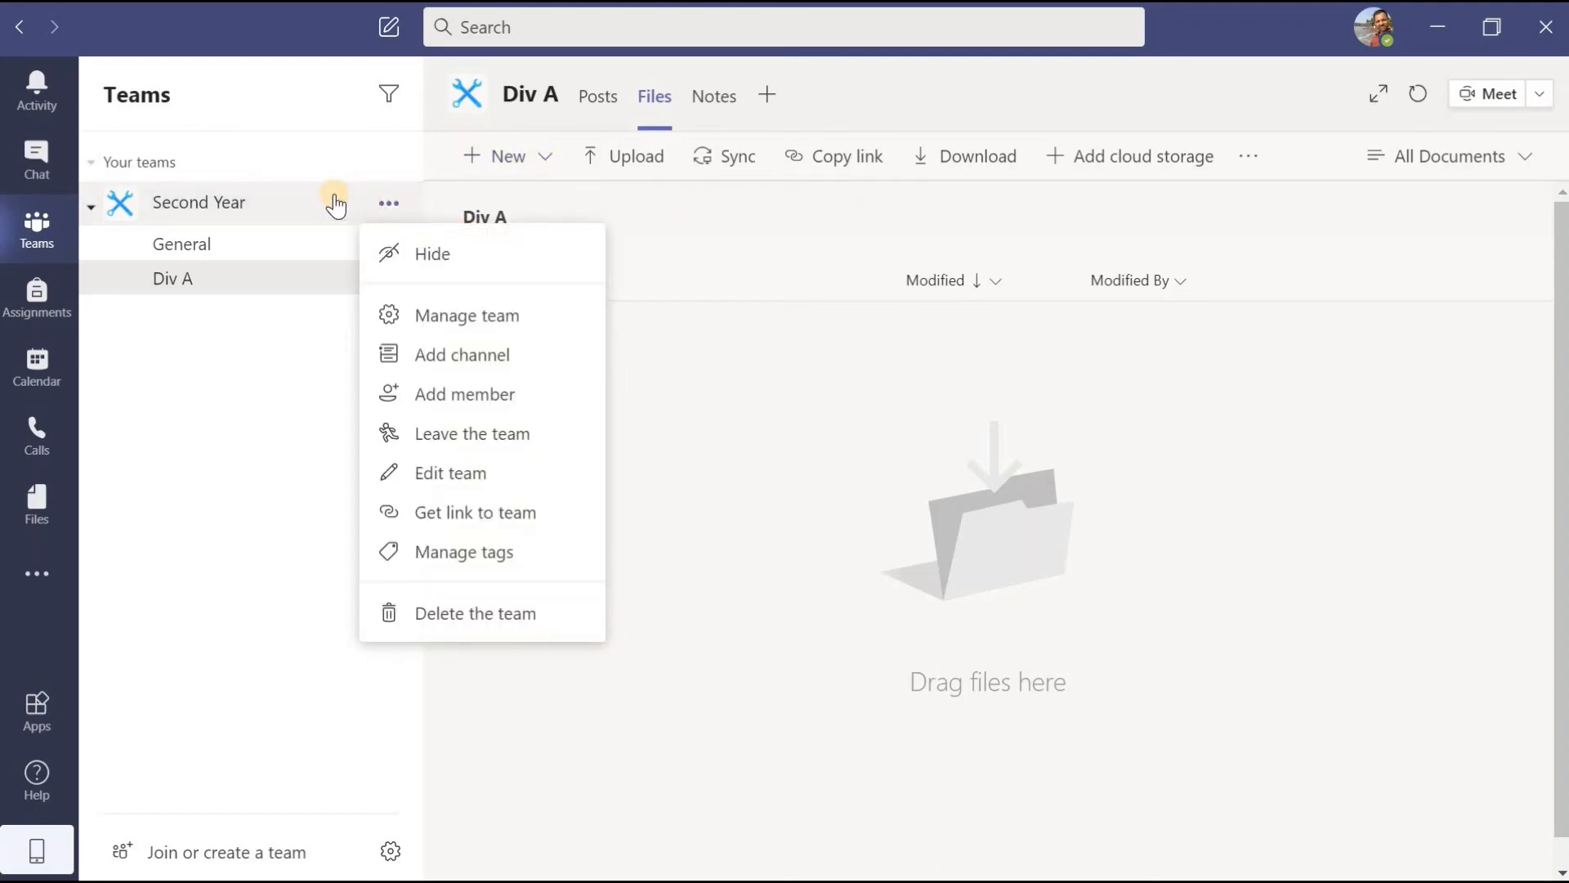
left_click(271, 249)
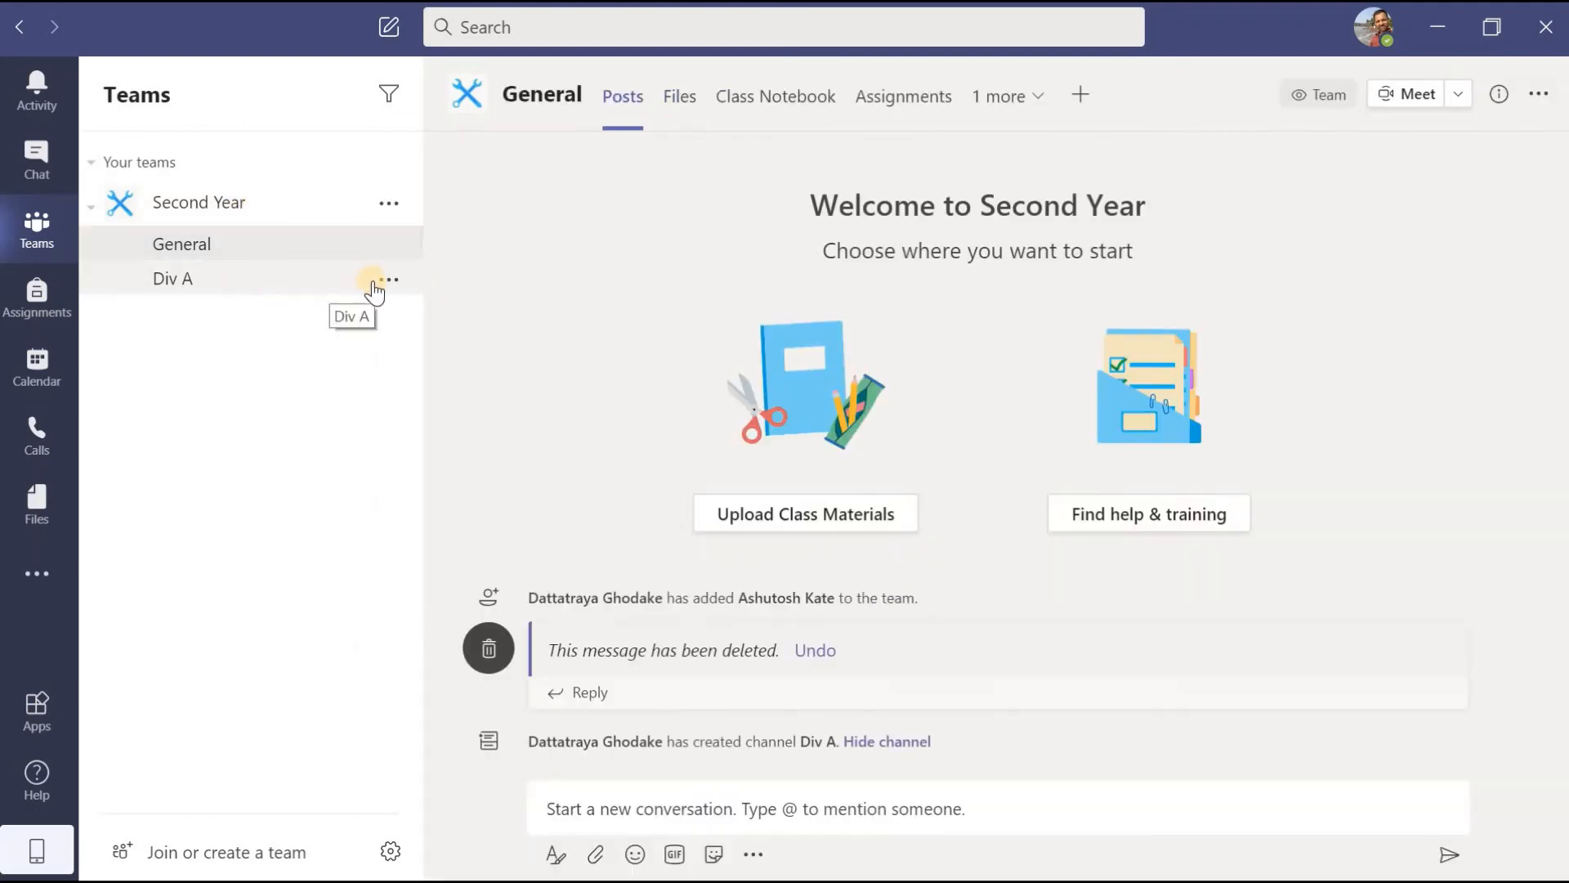
Step: Compare the options offered for the General and Div A channels, including Div A's notification choices, without changing anything
left_click(384, 281)
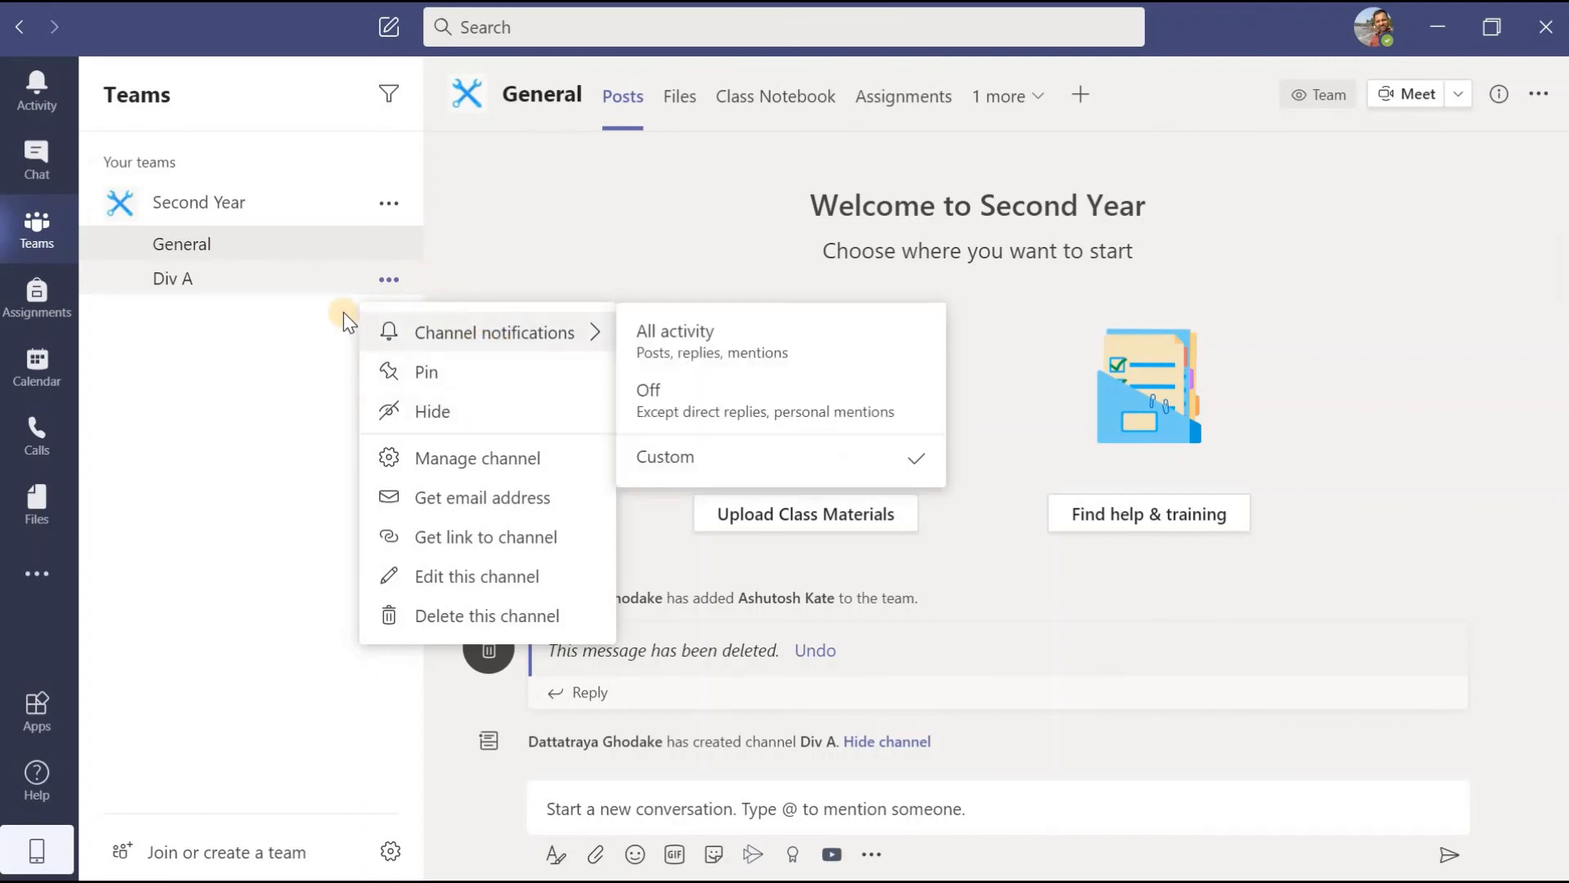
left_click(385, 249)
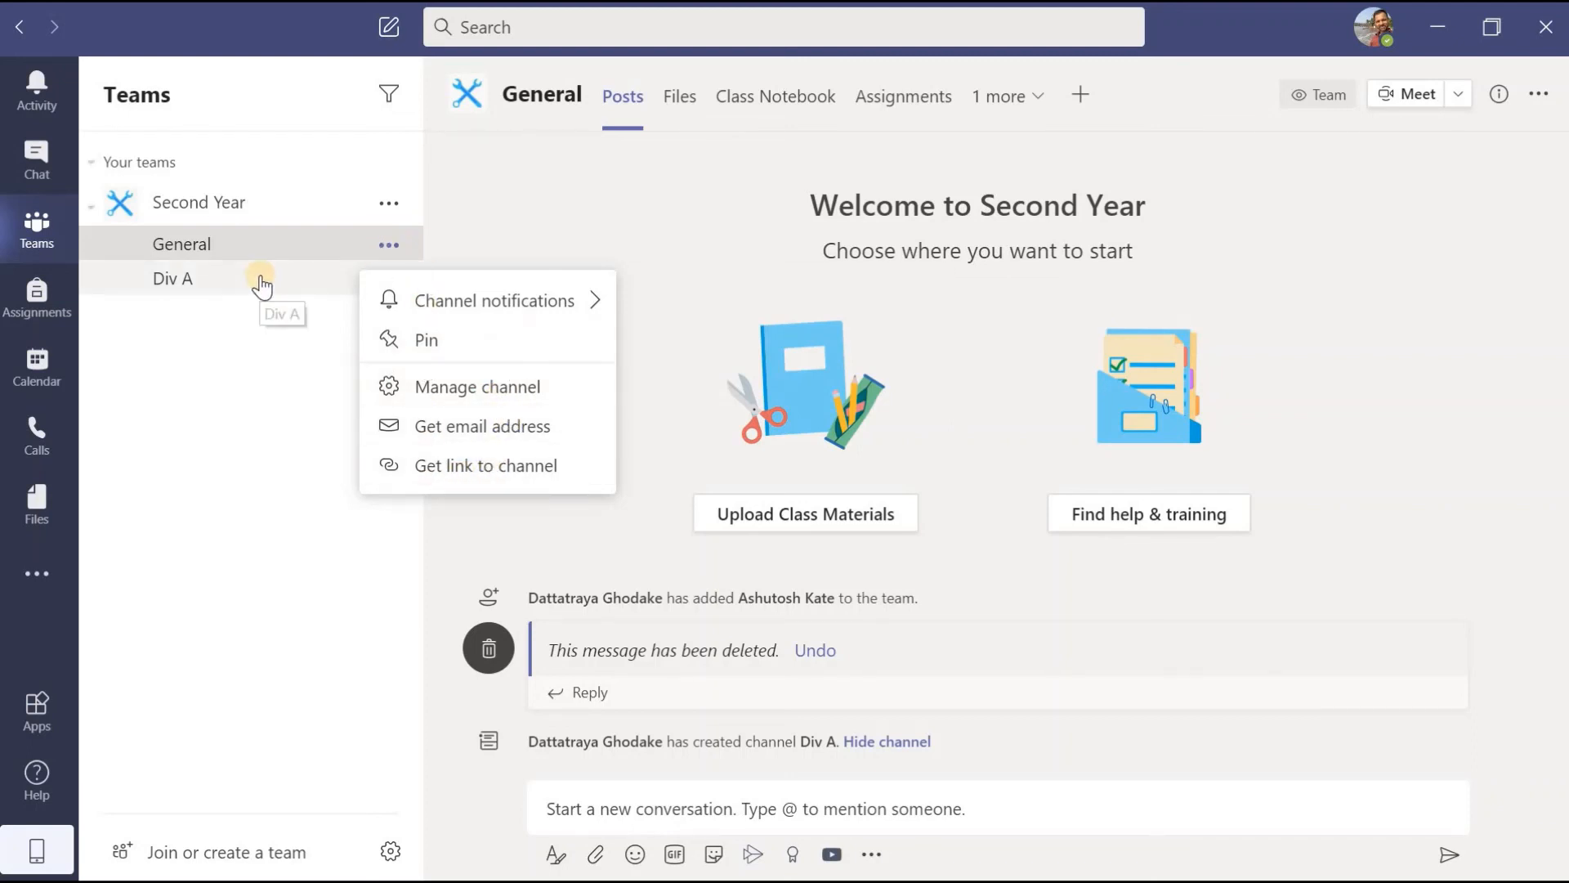
left_click(378, 284)
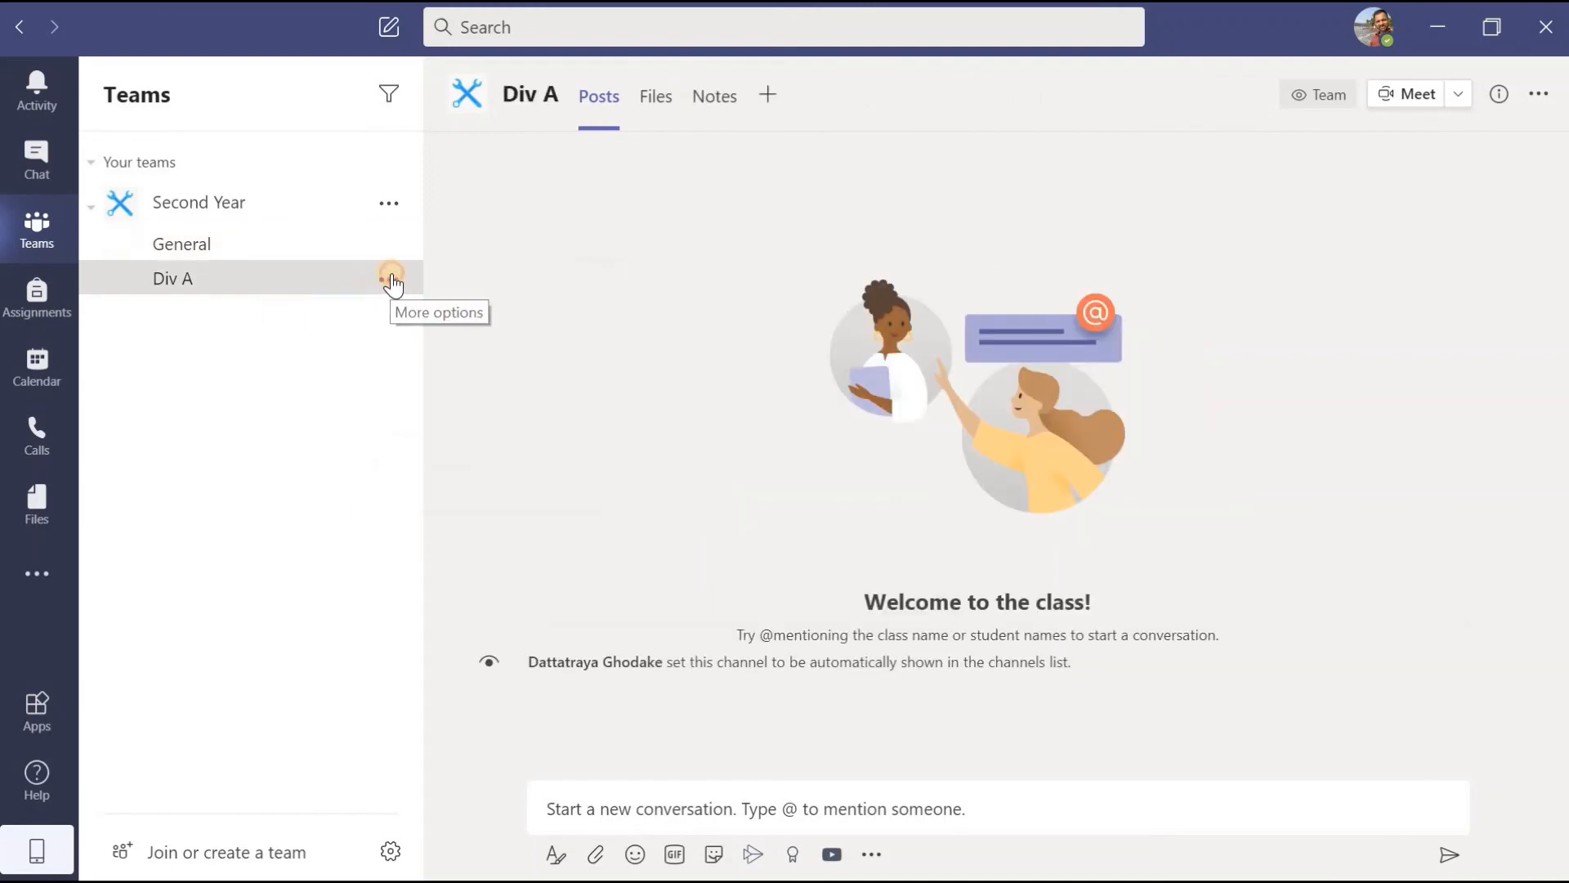
left_click(390, 282)
mouse_move(497, 333)
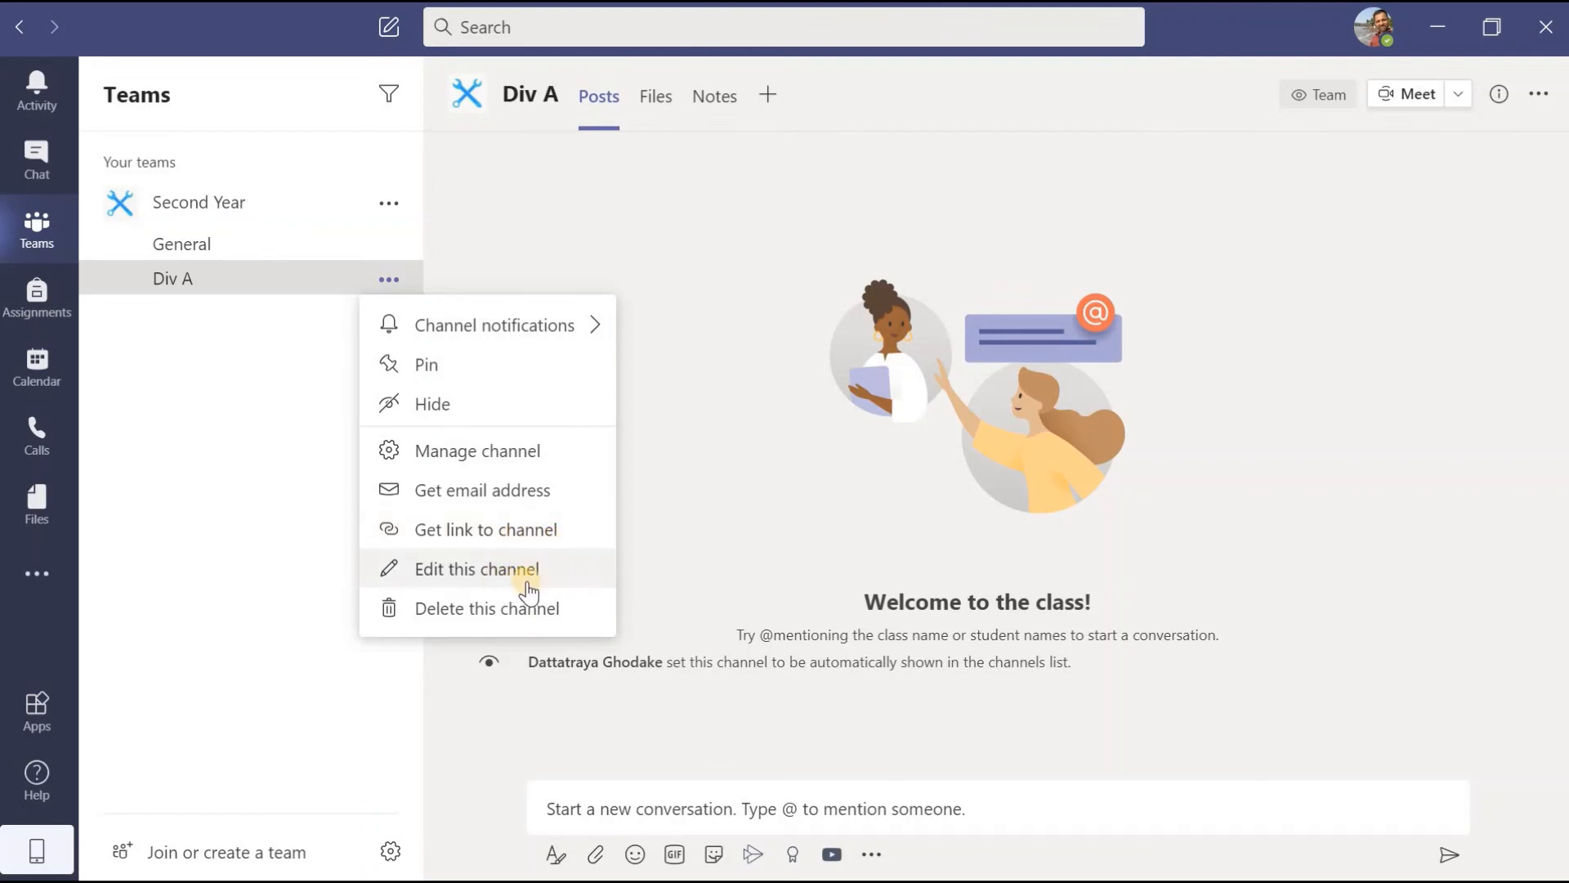
left_click(484, 708)
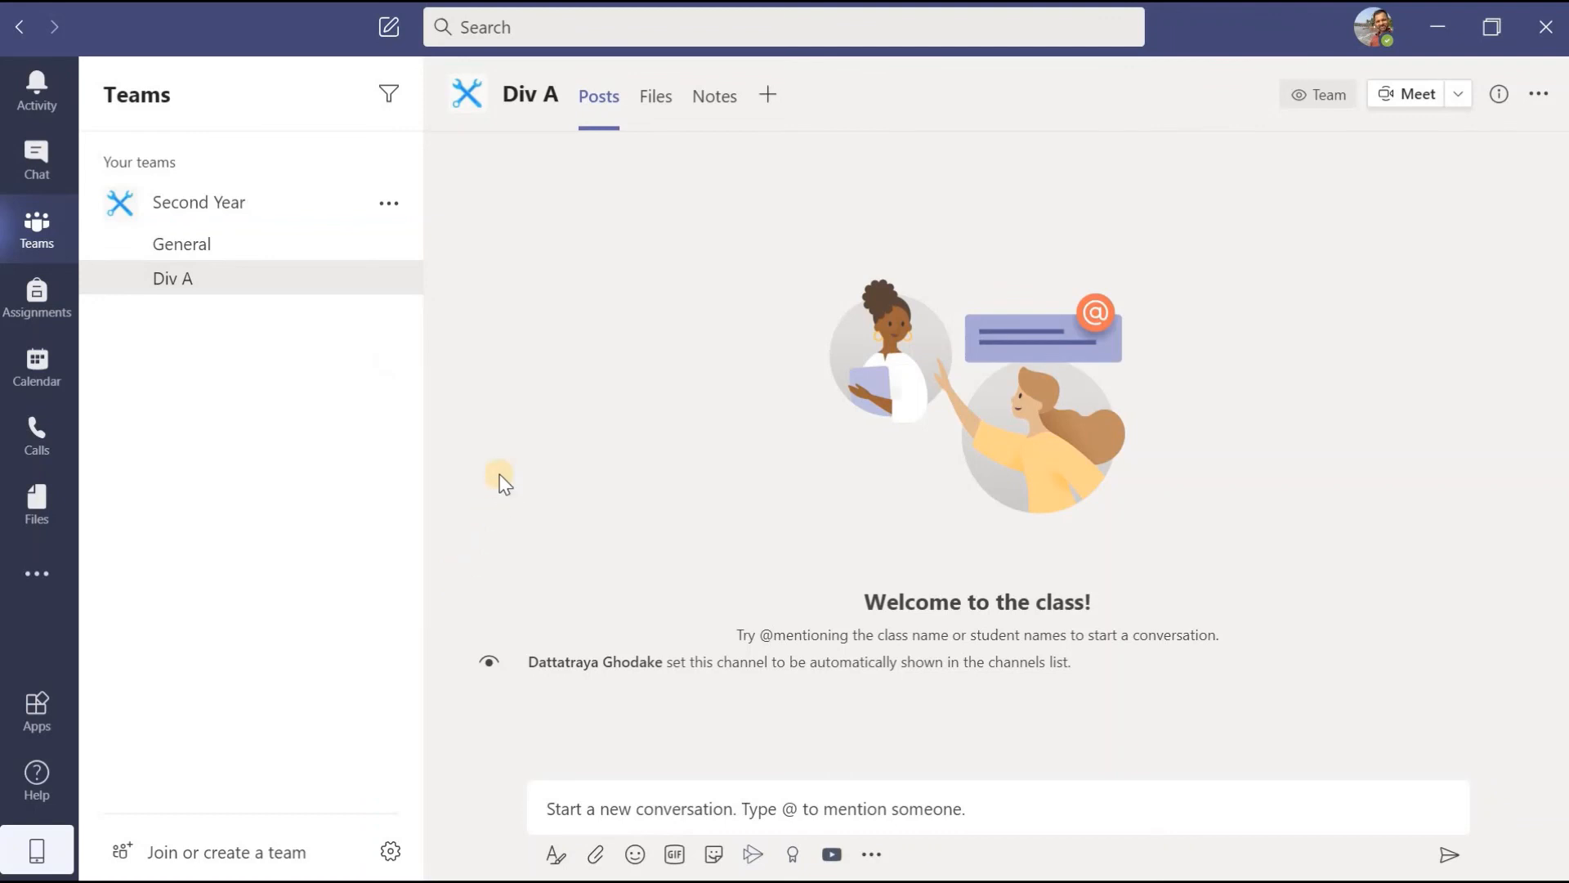